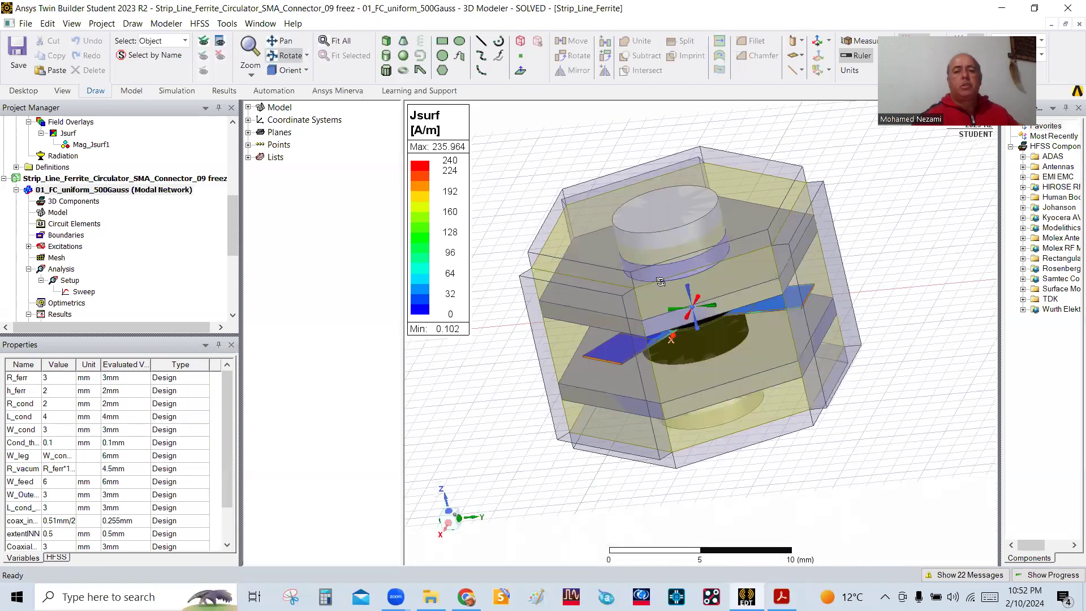
# Open S Parameter Plot 1 from the results of the 01_FC_uniform_500Gauss design.
pyautogui.moveTo(674, 232); pyautogui.dragTo(612, 266)
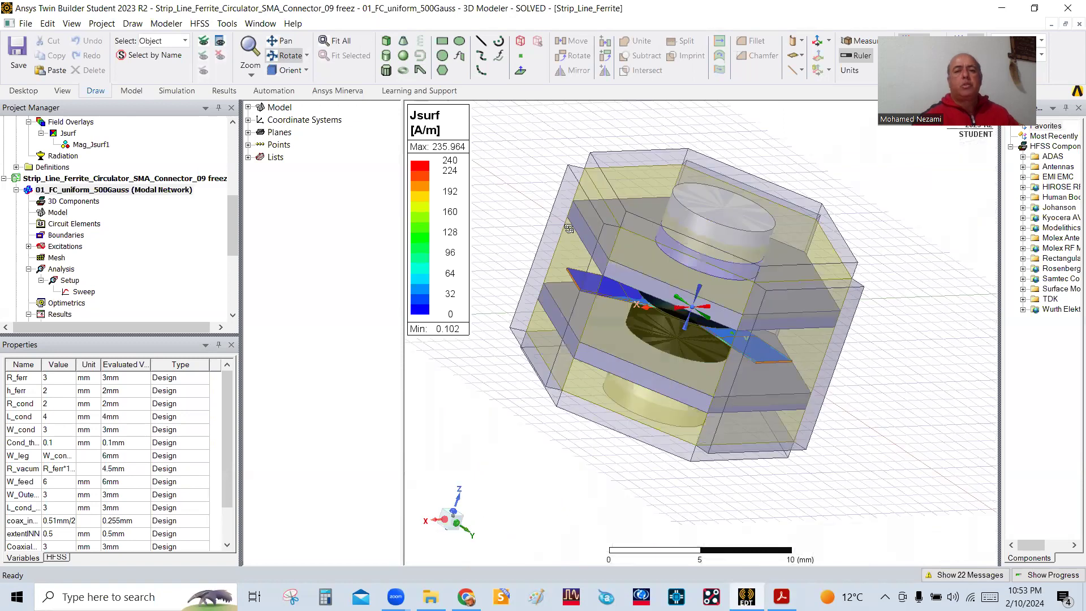
pyautogui.moveTo(568, 228); pyautogui.dragTo(532, 215)
pyautogui.moveTo(232, 229); pyautogui.dragTo(232, 298)
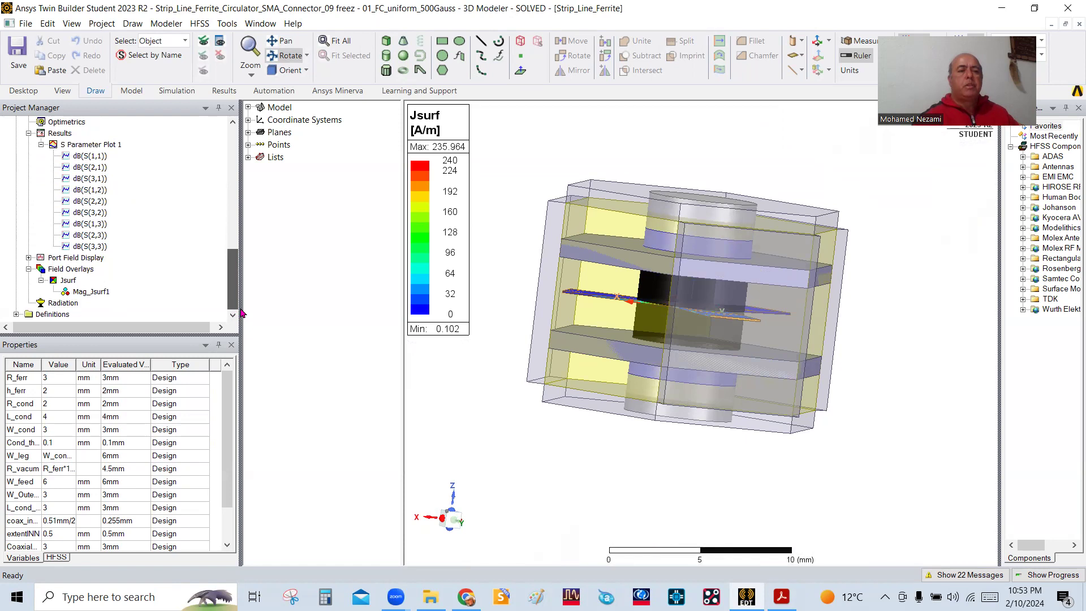
pyautogui.scroll(2, 241, 273)
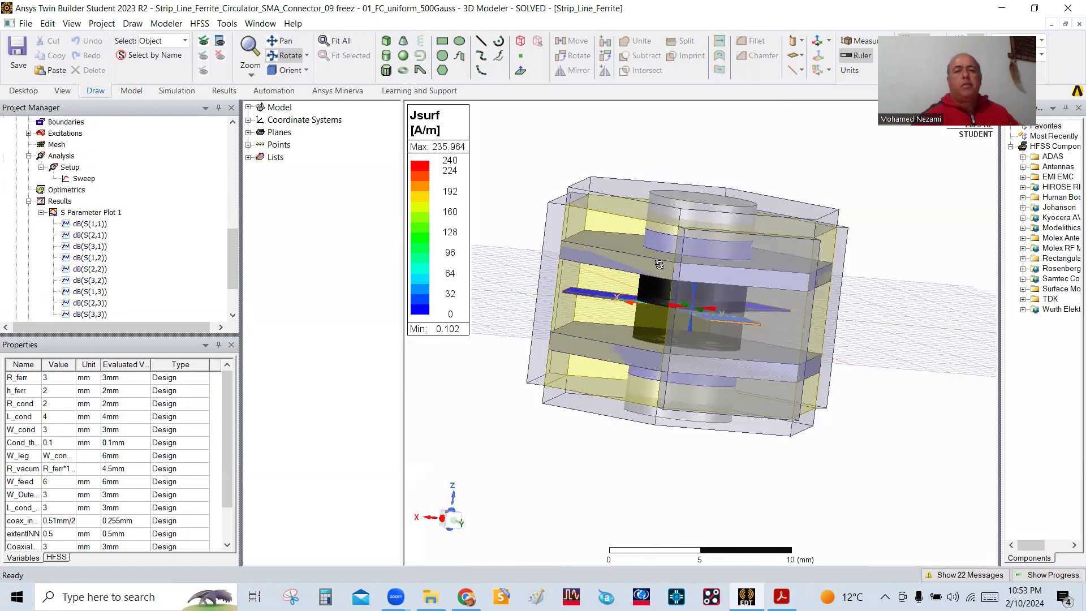
pyautogui.doubleClick(95, 212)
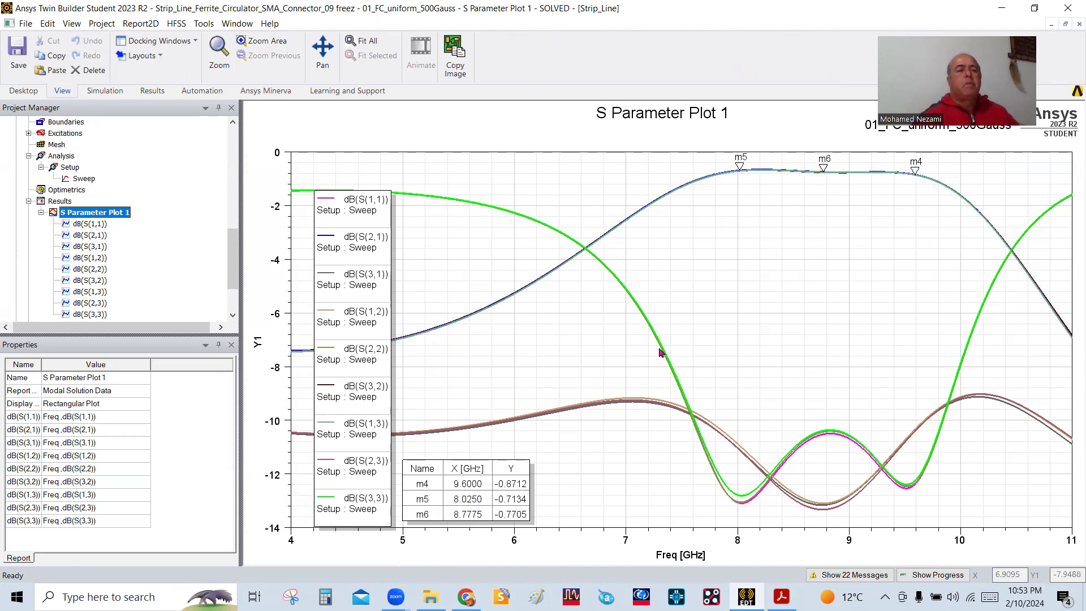
# Return to the Mag_Jsurf1 field overlay on the 3D model and play its existing phase-swept animation, Animation1.
pyautogui.moveTo(229, 247); pyautogui.dragTo(229, 268)
pyautogui.doubleClick(78, 292)
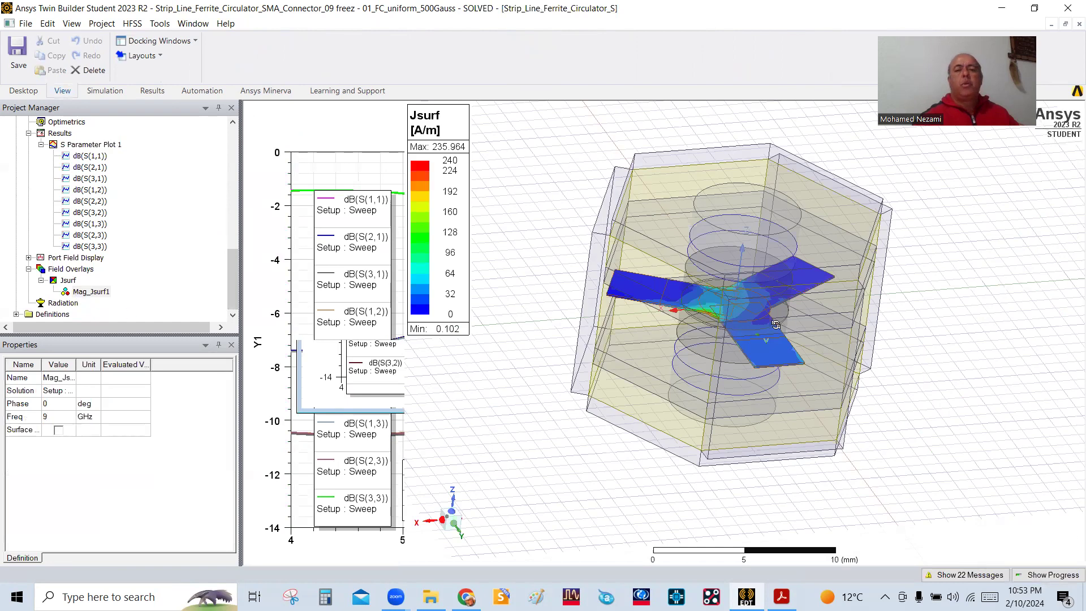
pyautogui.moveTo(746, 307); pyautogui.dragTo(734, 334)
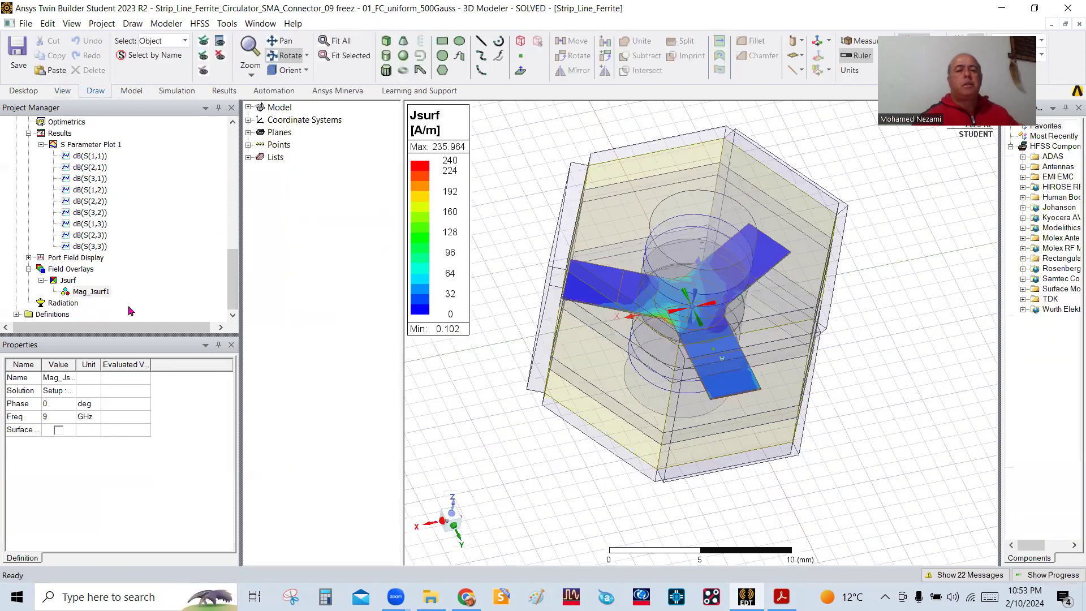
pyautogui.rightClick(78, 292)
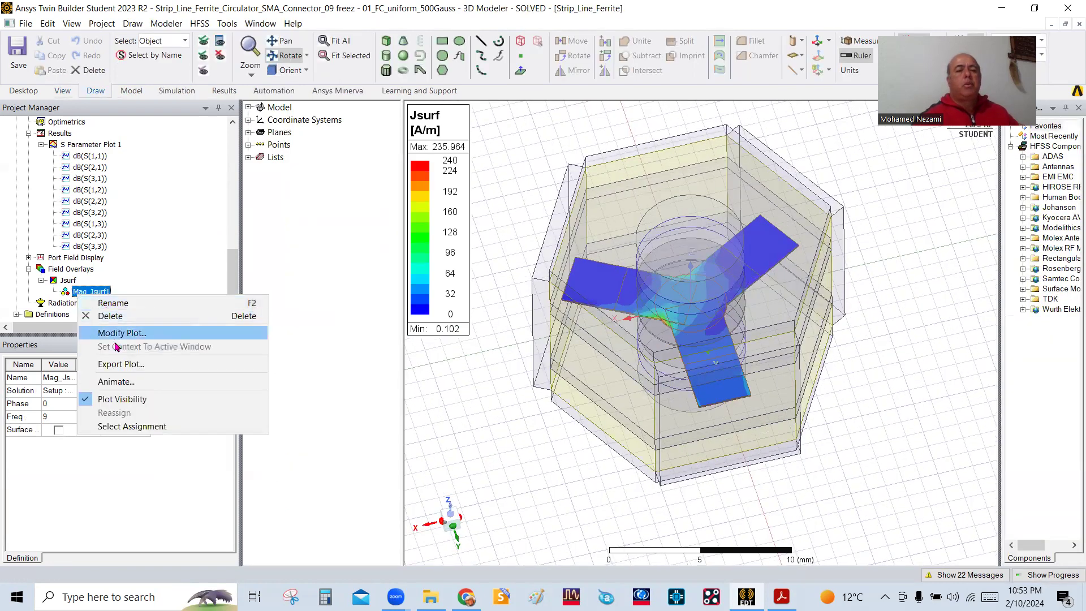
pyautogui.click(116, 381)
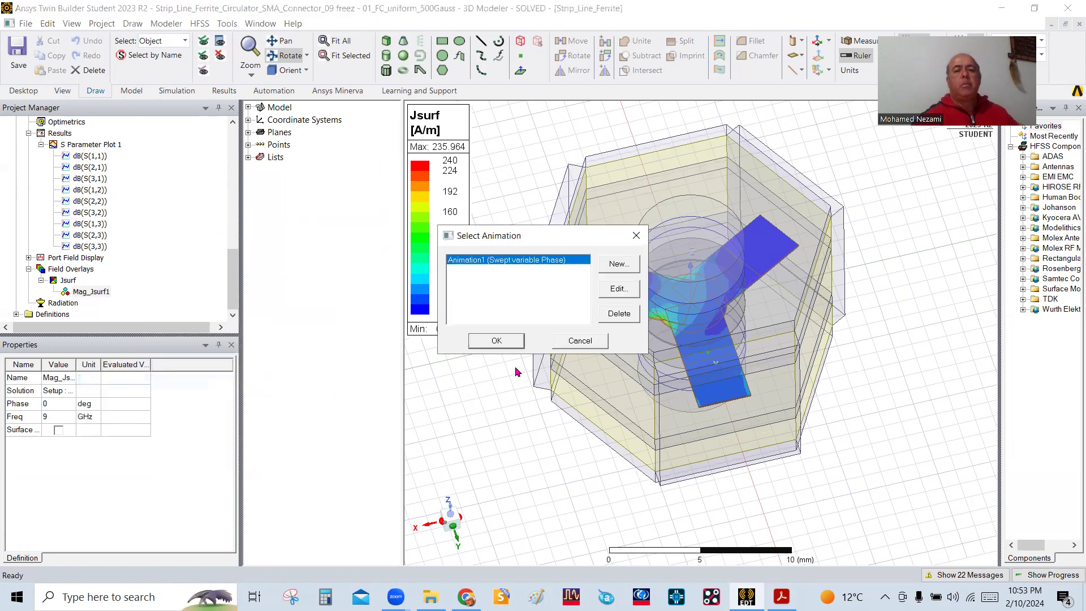
pyautogui.click(497, 342)
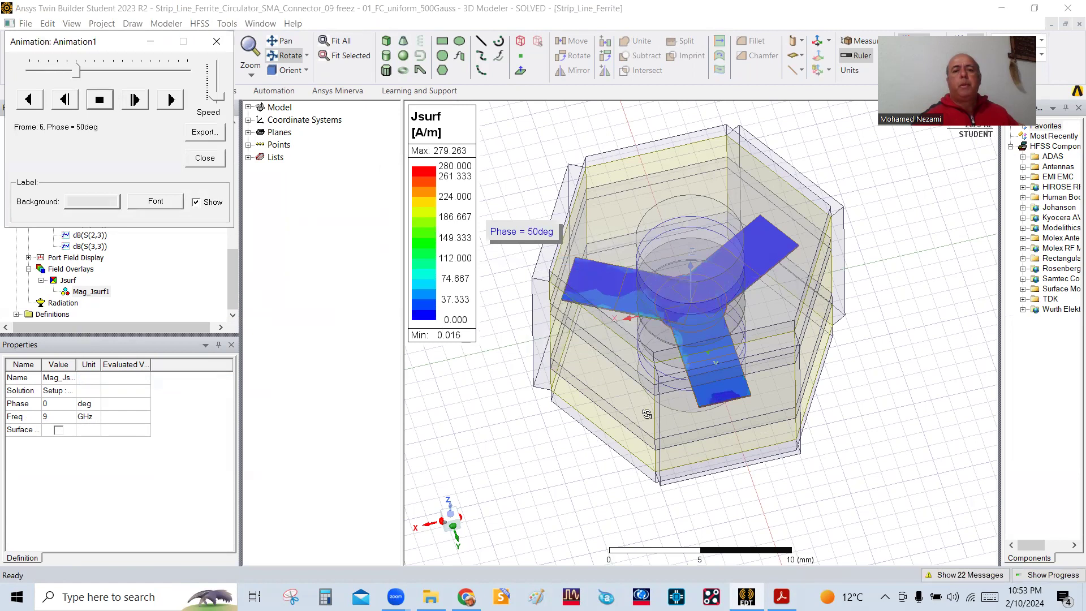
# Examine the animated surface current on the three strip line arms from several viewing directions.
pyautogui.moveTo(691, 386); pyautogui.dragTo(728, 405)
pyautogui.moveTo(746, 477); pyautogui.dragTo(555, 344)
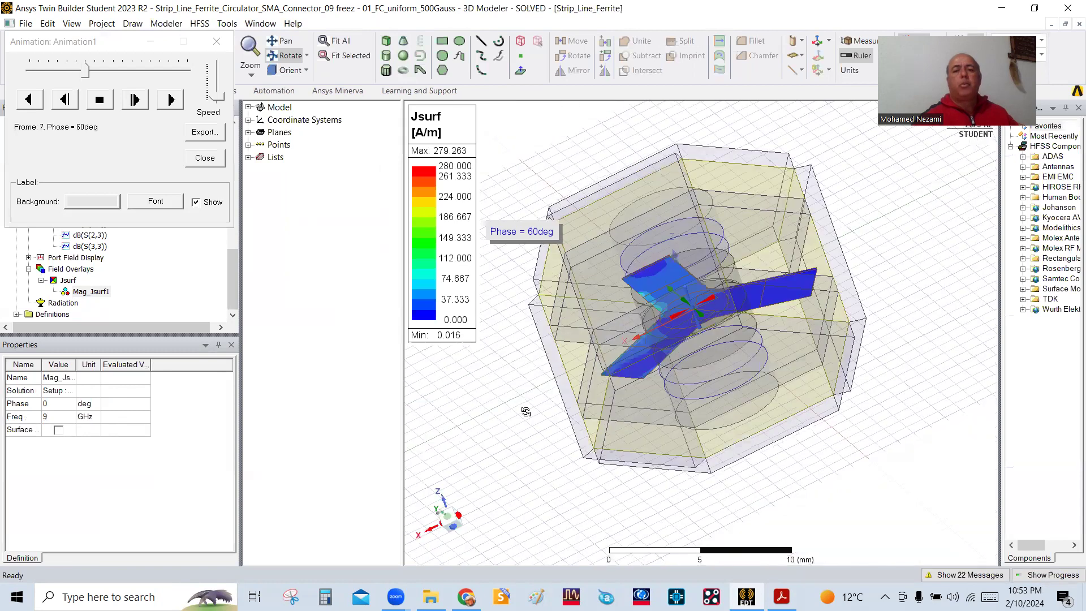
pyautogui.moveTo(534, 302); pyautogui.dragTo(531, 298)
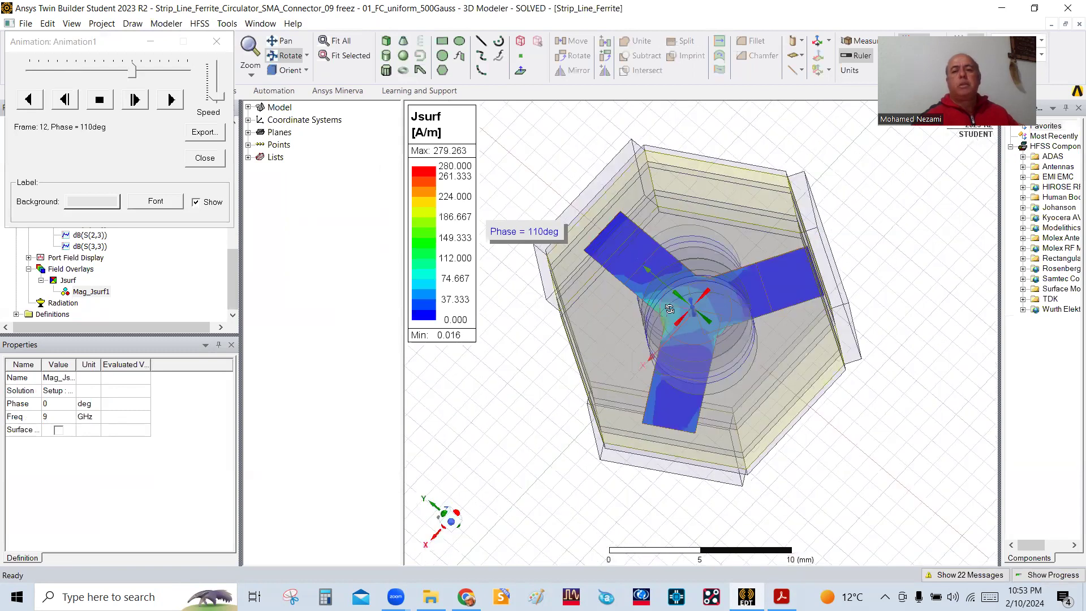
pyautogui.moveTo(670, 309); pyautogui.dragTo(678, 349)
pyautogui.moveTo(700, 446); pyautogui.dragTo(701, 449)
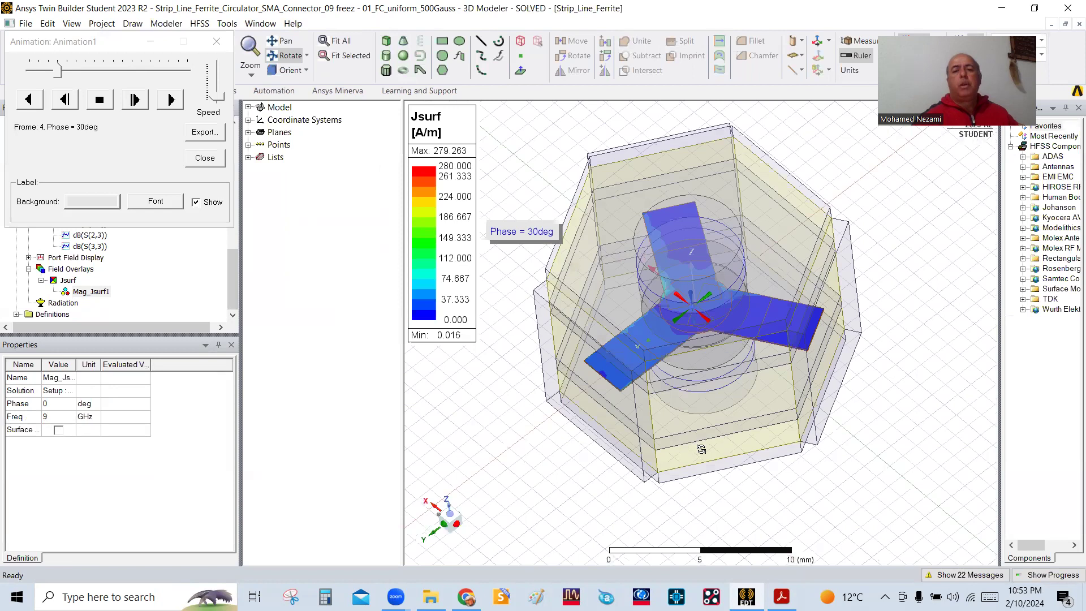
pyautogui.moveTo(696, 399); pyautogui.dragTo(733, 370)
pyautogui.moveTo(793, 342); pyautogui.dragTo(715, 325)
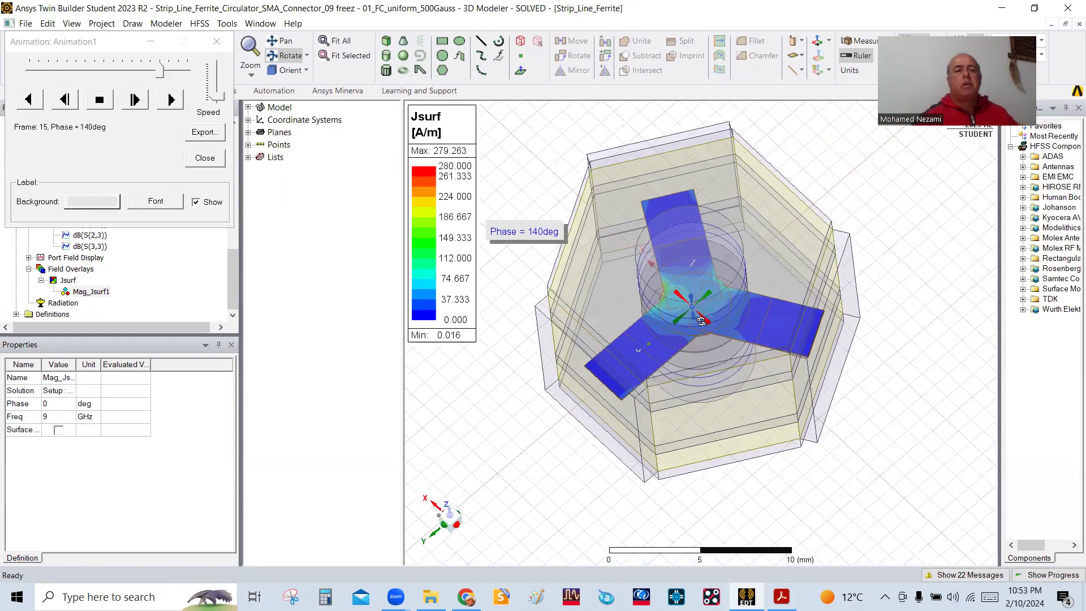
# Review the field plot settings of Mag_Jsurf1 and end the phase animation.
pyautogui.rightClick(80, 292)
pyautogui.click(93, 327)
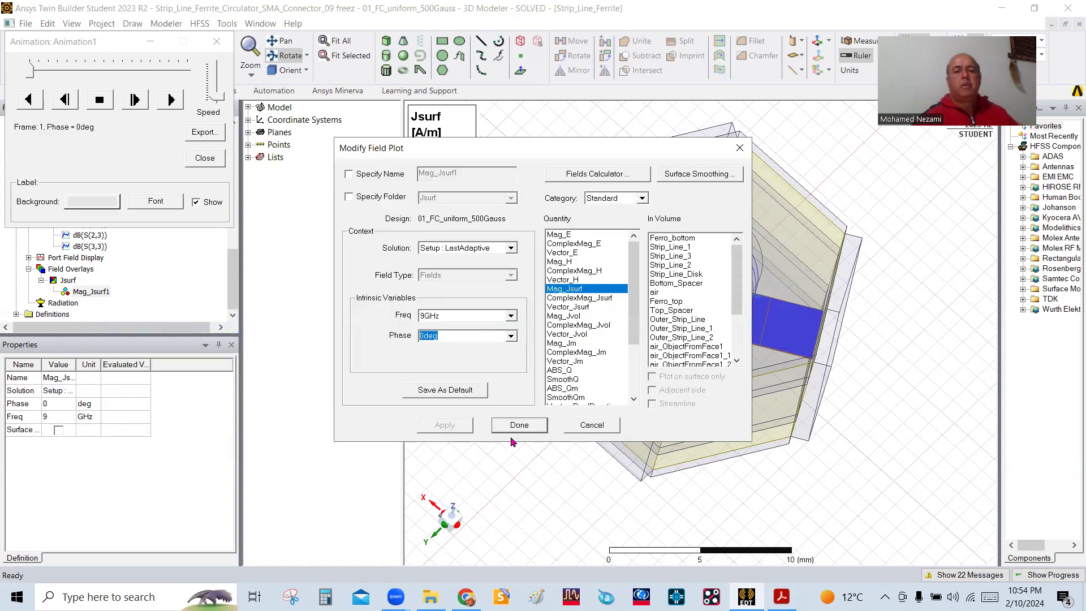
pyautogui.click(498, 424)
pyautogui.moveTo(643, 355)
pyautogui.mouseDown()
pyautogui.moveTo(626, 360)
pyautogui.moveTo(643, 351)
pyautogui.moveTo(618, 339)
pyautogui.mouseUp()
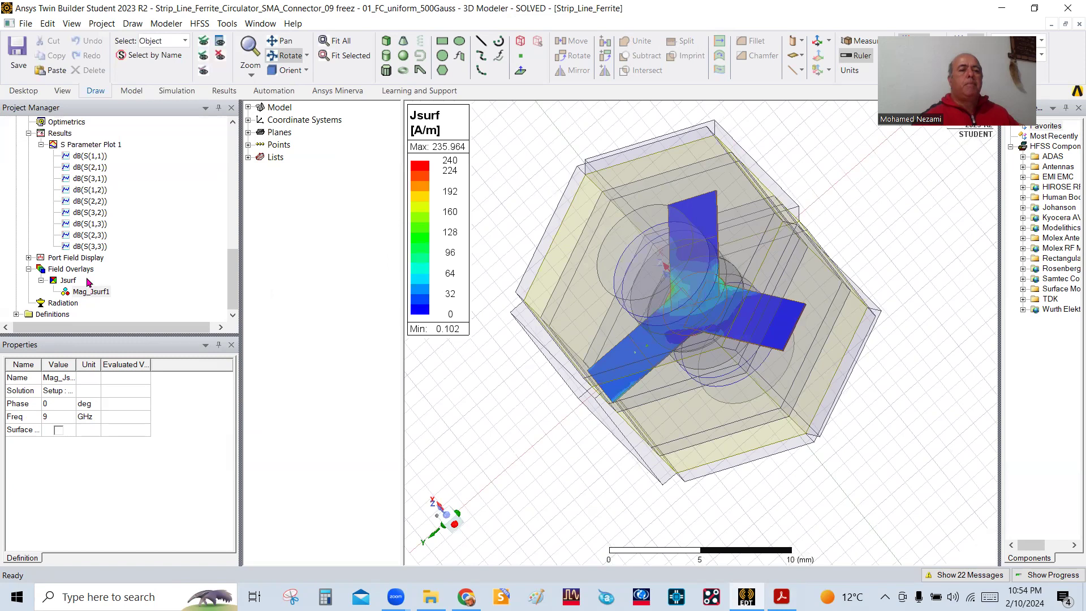
# Select all solids of the 01_FC_uniform_500Gauss model and hide them, leaving the surface current overlay displayed.
pyautogui.moveTo(235, 289); pyautogui.dragTo(238, 237)
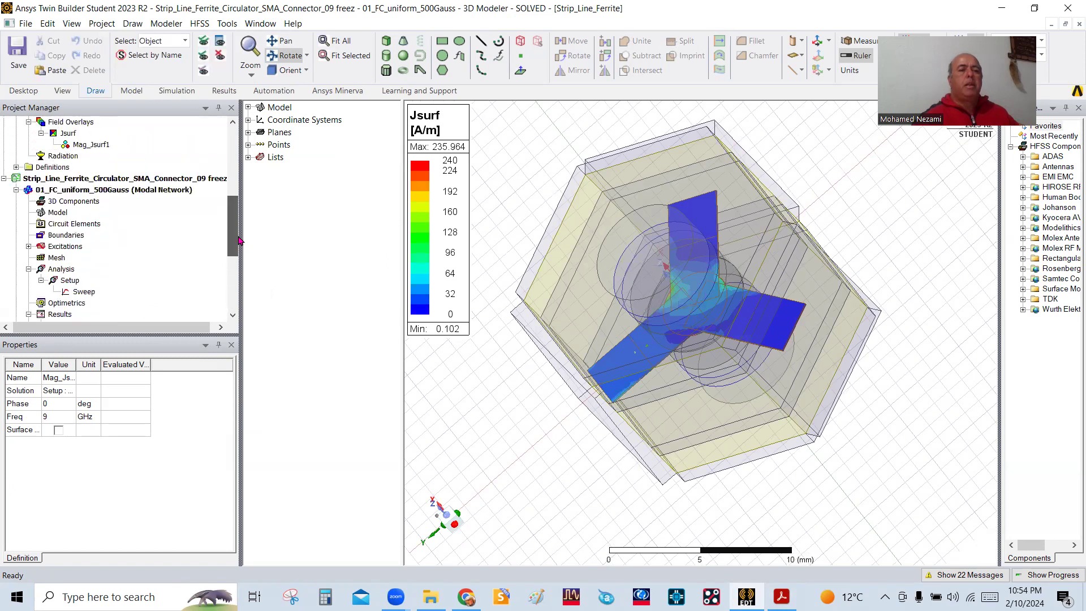
pyautogui.click(131, 189)
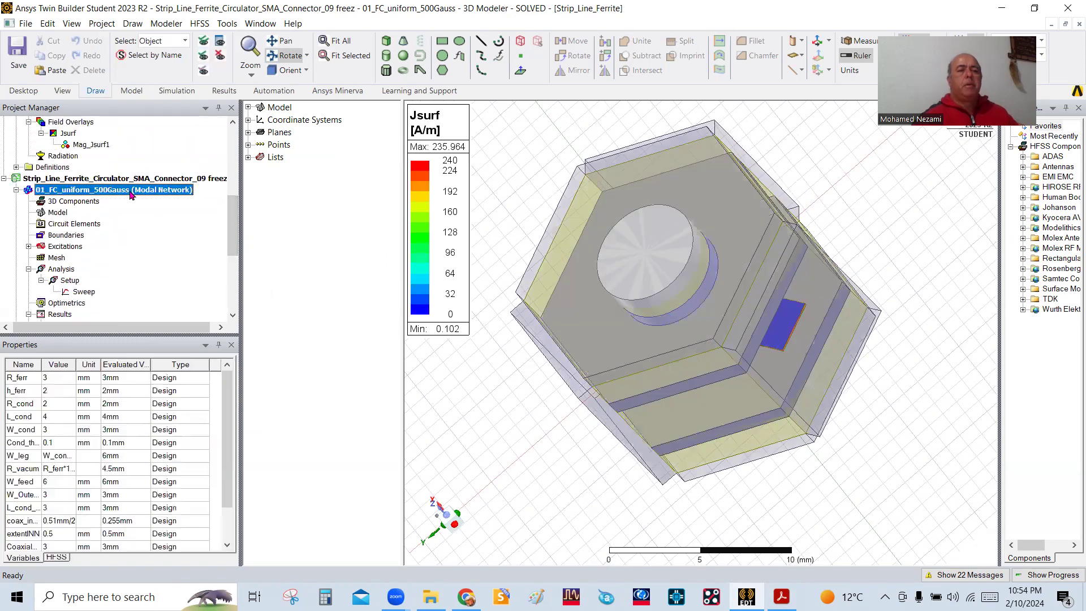
pyautogui.click(248, 107)
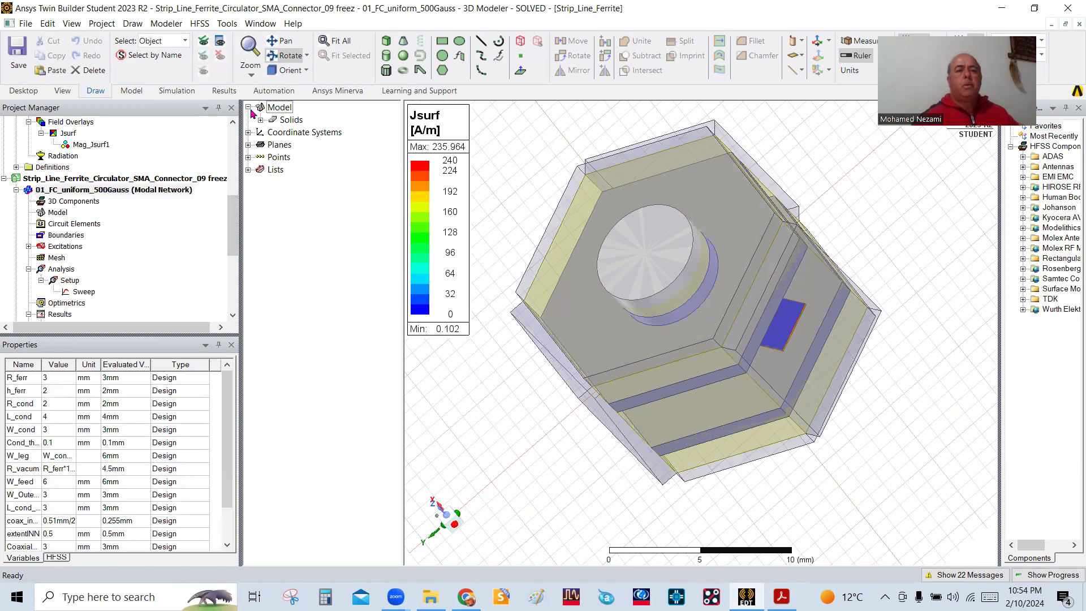
pyautogui.rightClick(286, 122)
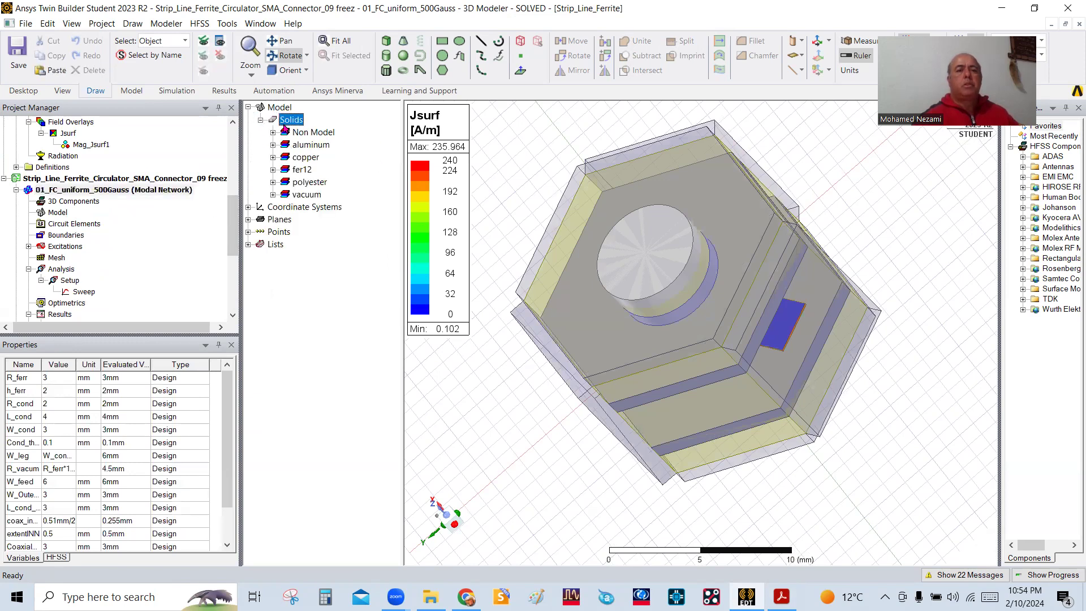
pyautogui.click(323, 163)
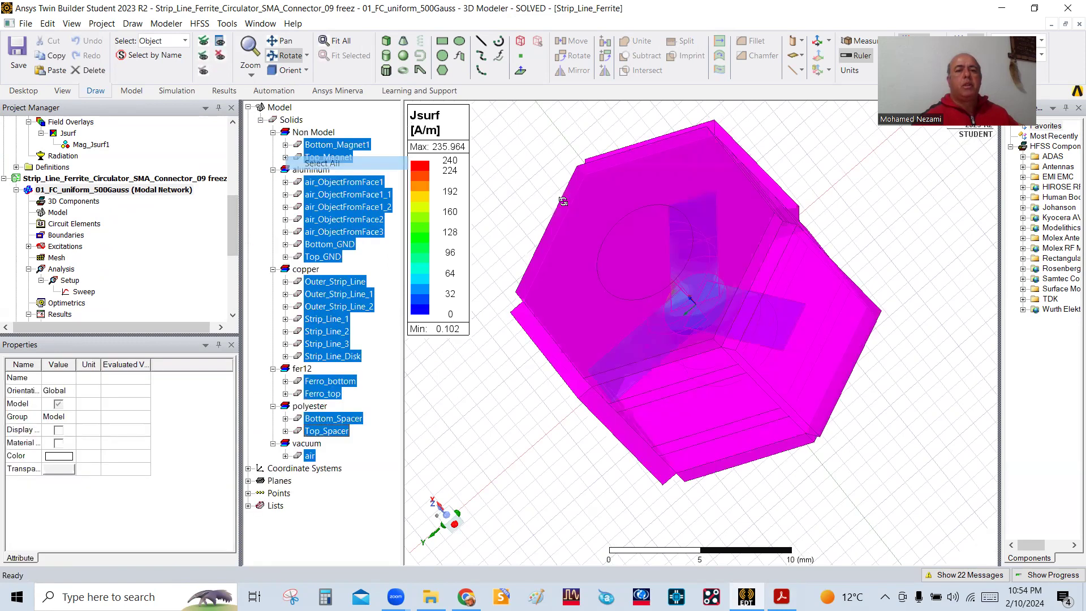
pyautogui.click(691, 306)
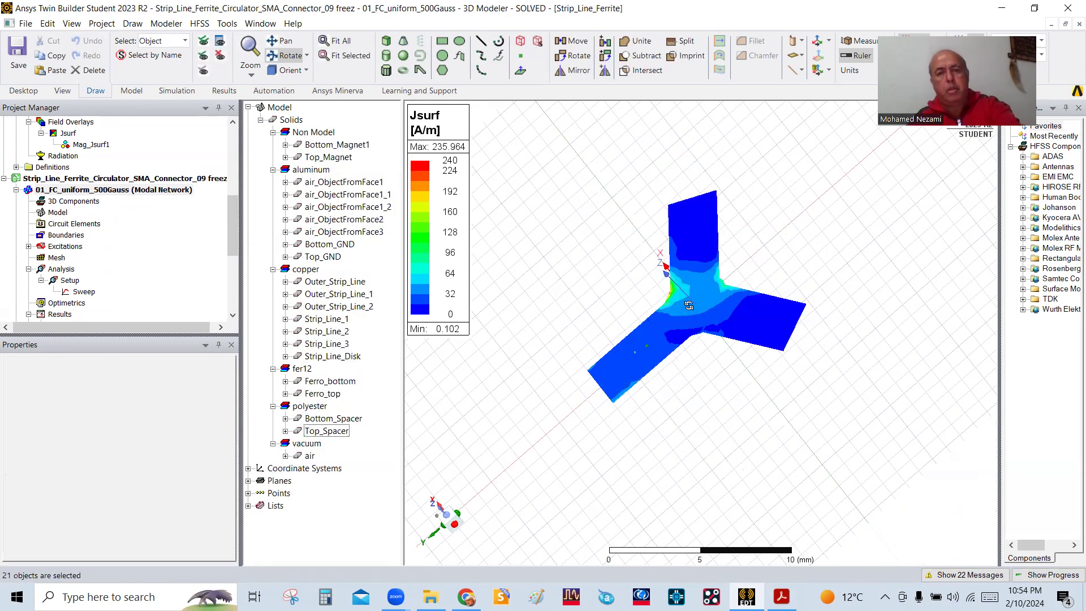
pyautogui.moveTo(636, 263); pyautogui.dragTo(694, 356)
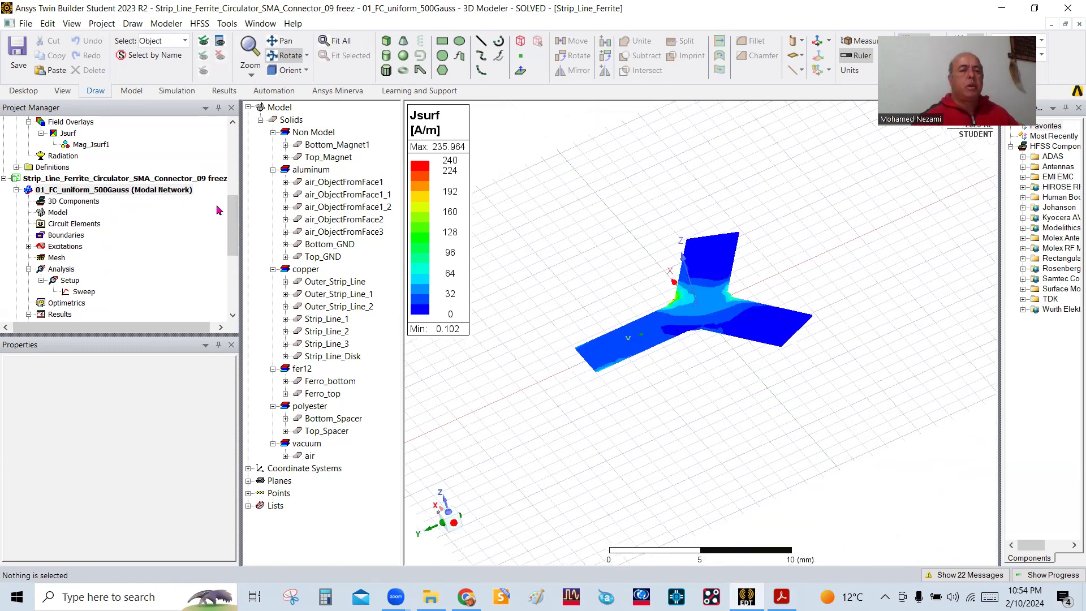
# Turn off the plot visibility of the Mag_Jsurf1 field overlay.
pyautogui.moveTo(233, 229); pyautogui.dragTo(234, 277)
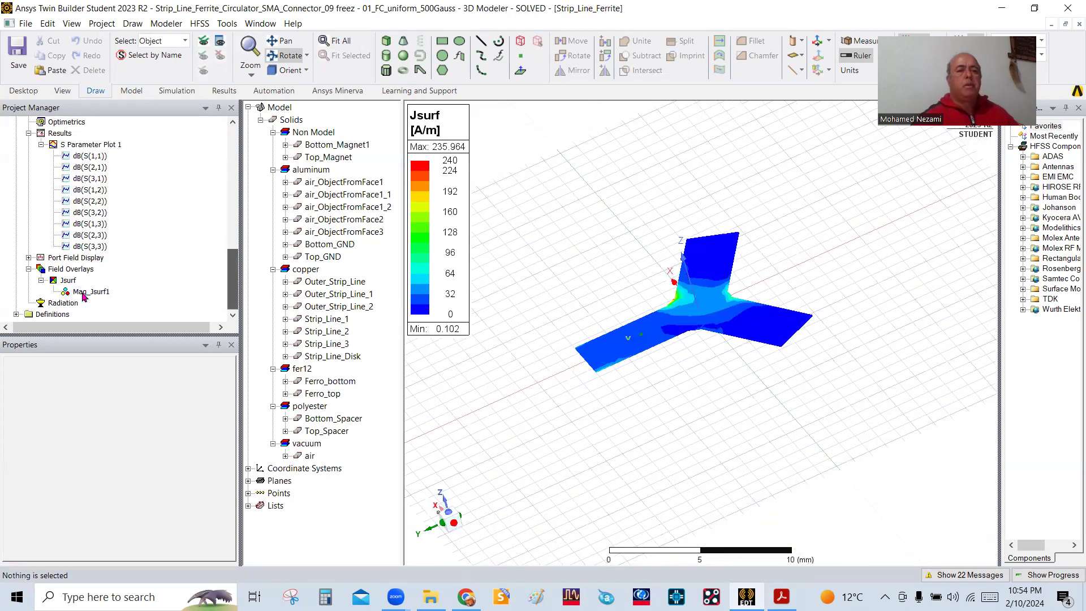
pyautogui.click(82, 295)
pyautogui.rightClick(85, 293)
pyautogui.click(121, 396)
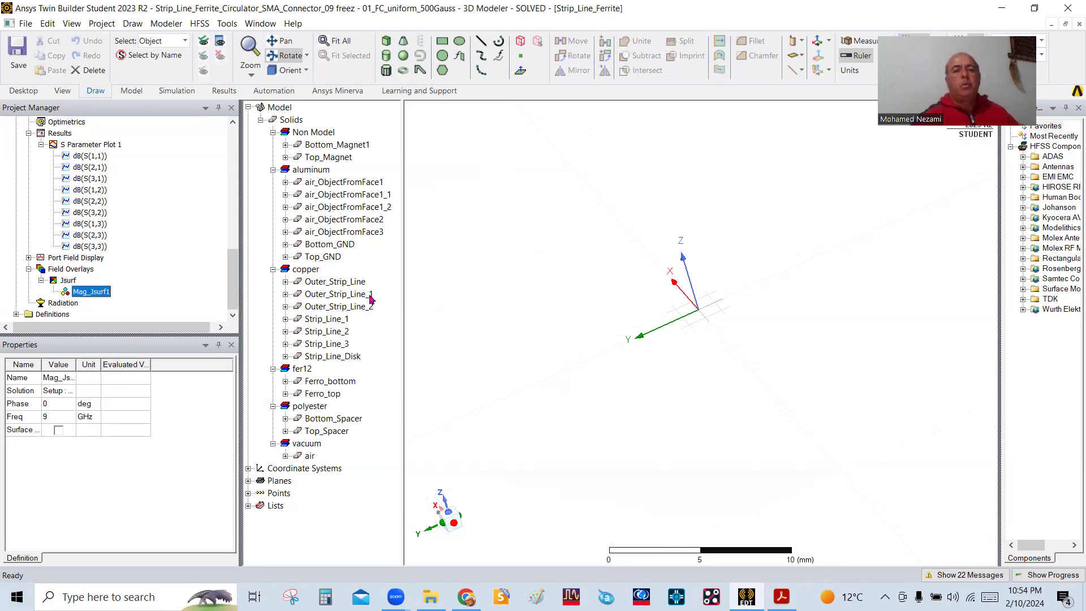
pyautogui.moveTo(700, 324); pyautogui.dragTo(734, 332)
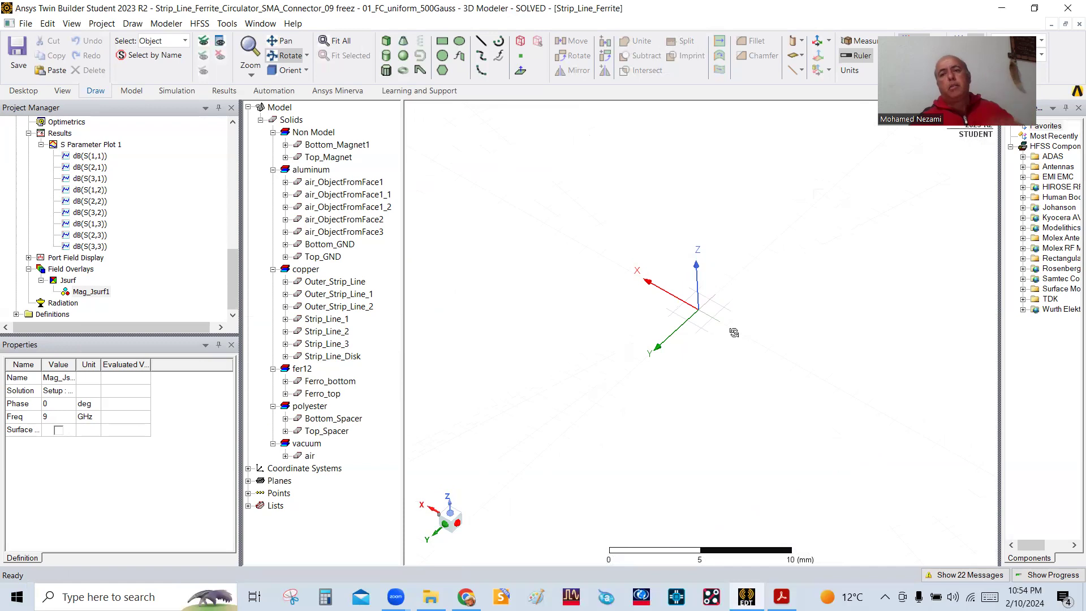
pyautogui.moveTo(705, 348); pyautogui.dragTo(719, 344)
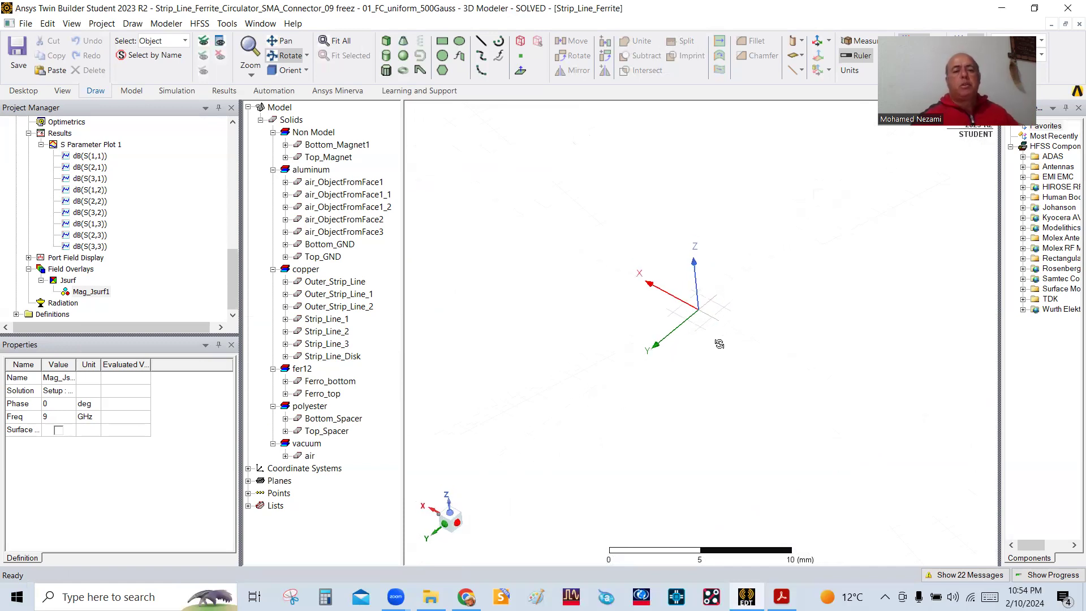
# Select the Ferro_bottom cylinder in the fer12 material group and inspect its position relative to the axes.
pyautogui.click(286, 382)
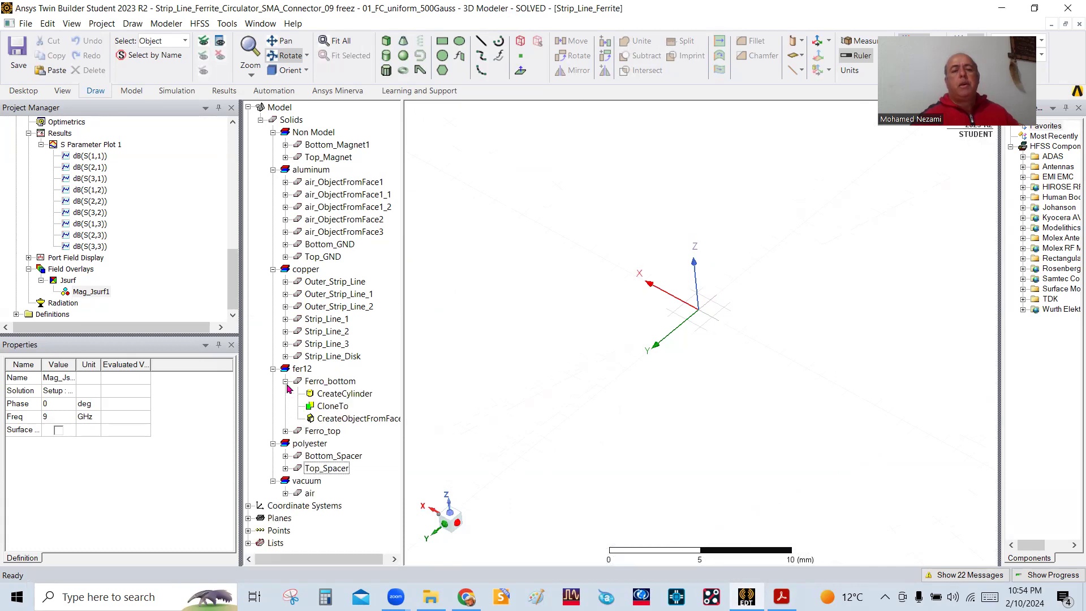
pyautogui.click(338, 394)
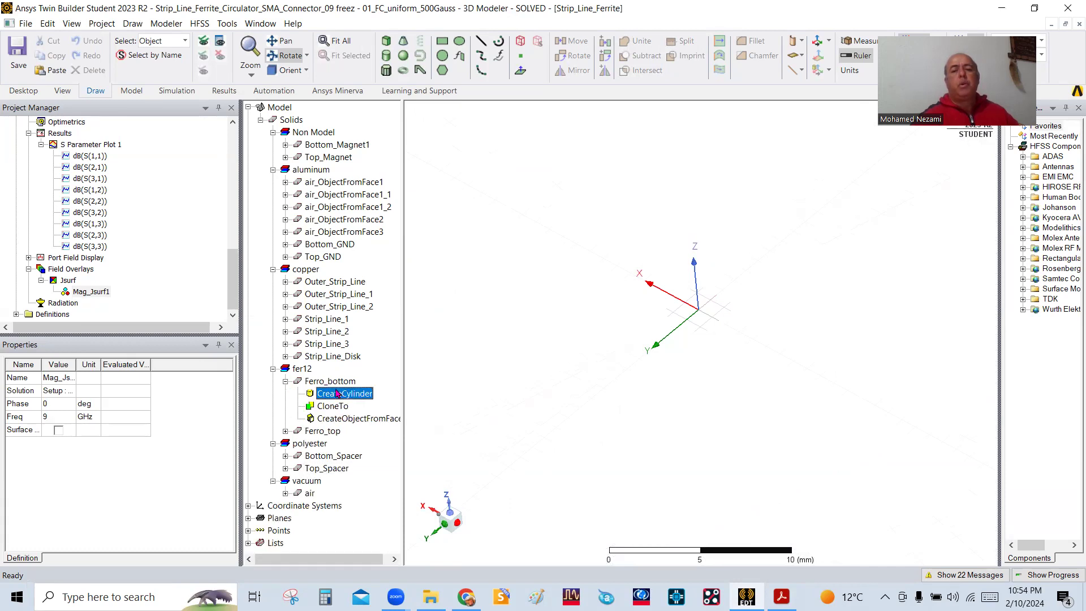
pyautogui.click(316, 382)
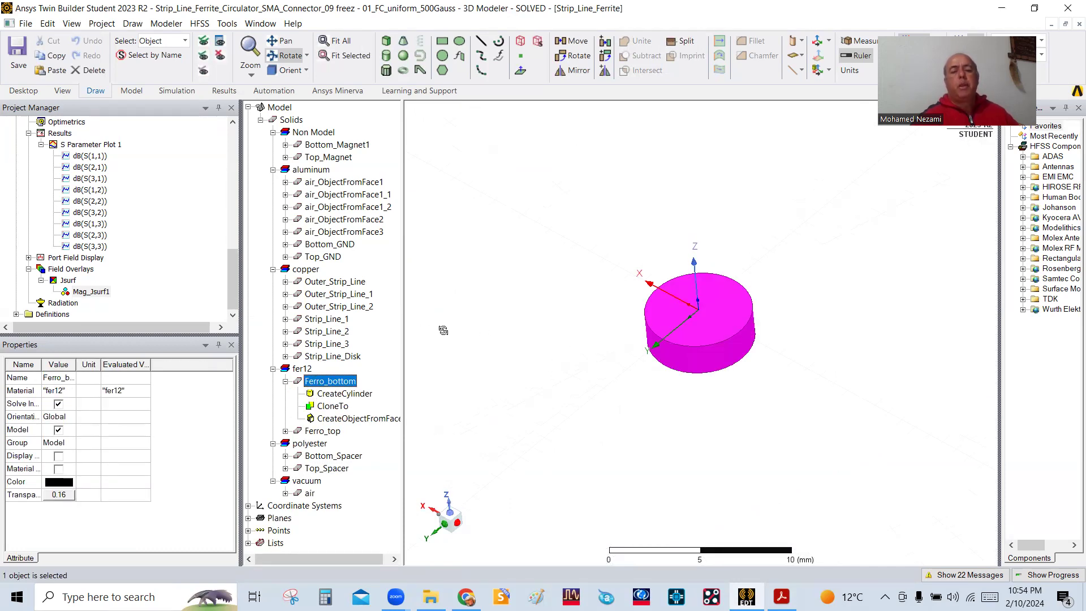
pyautogui.moveTo(549, 358)
pyautogui.mouseDown()
pyautogui.moveTo(550, 340)
pyautogui.moveTo(555, 365)
pyautogui.mouseUp()
pyautogui.moveTo(569, 305); pyautogui.dragTo(572, 288)
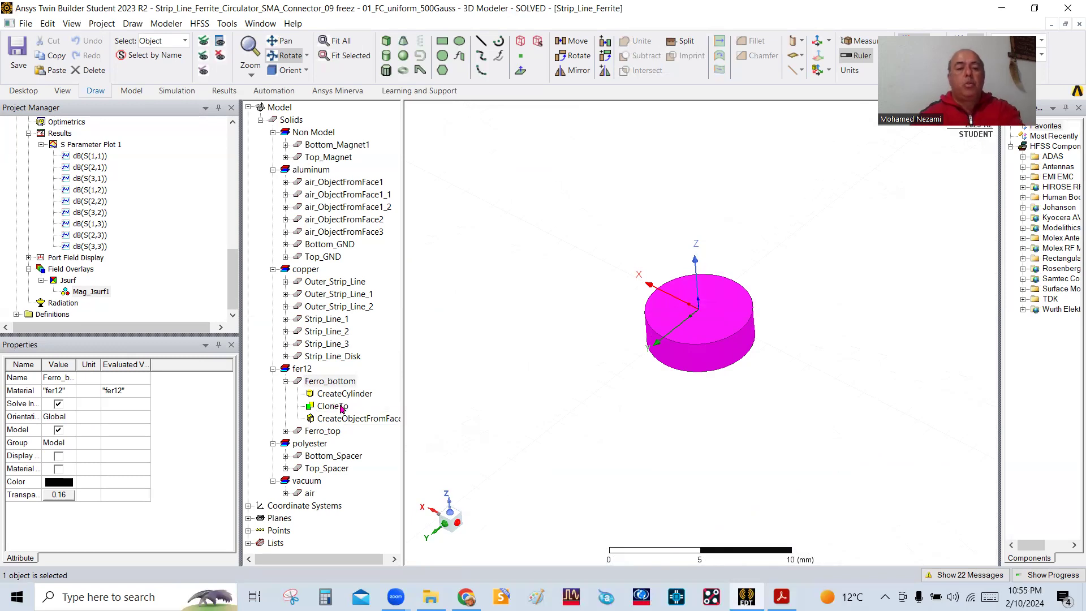
# Select the Ferro_bottom and Ferro_top cylinders in the fer12 group and show both in the active view.
pyautogui.click(286, 382)
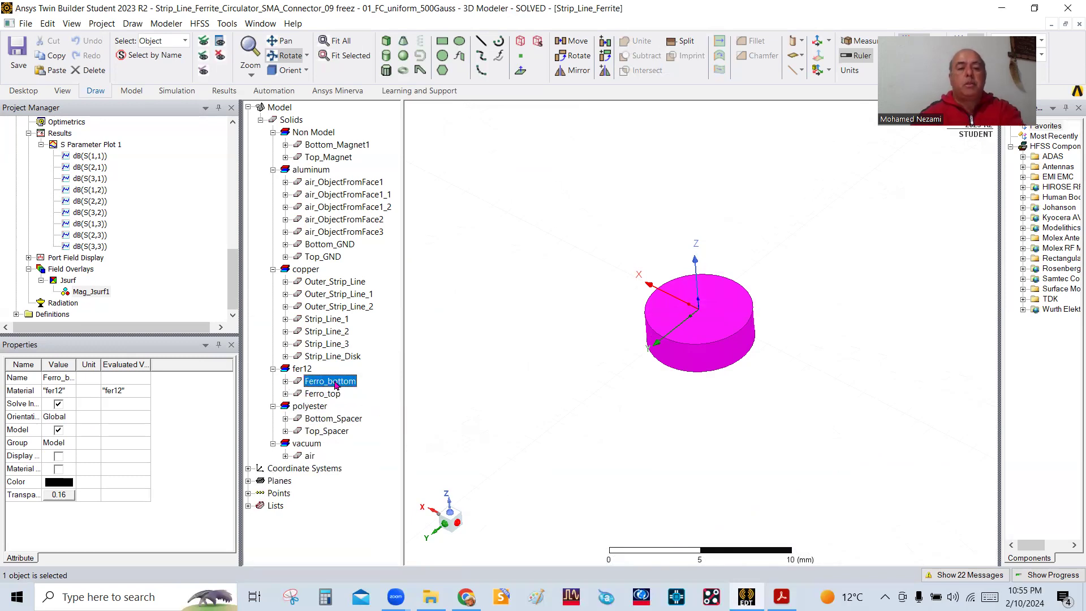
pyautogui.keyDown('ctrl'); pyautogui.click(320, 397); pyautogui.keyUp('ctrl')
pyautogui.moveTo(605, 370); pyautogui.dragTo(563, 344)
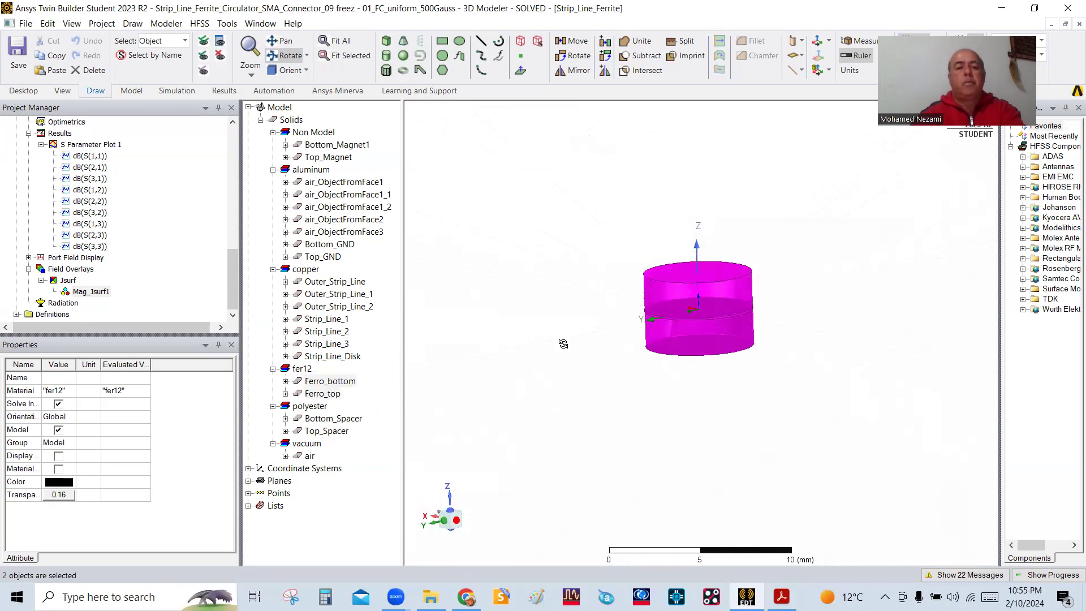
pyautogui.rightClick(349, 387)
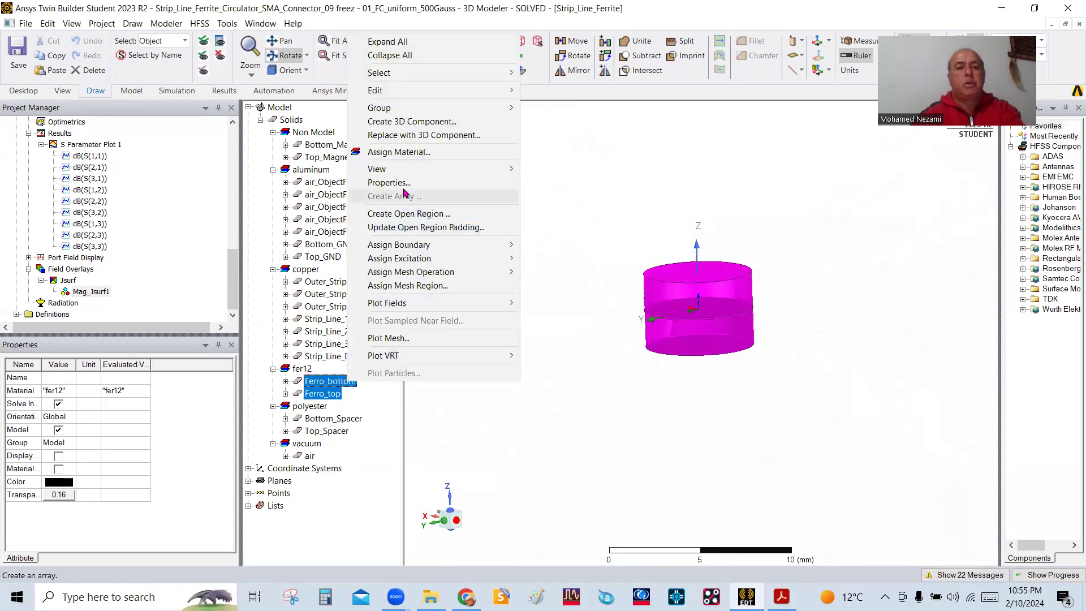
pyautogui.moveTo(430, 169)
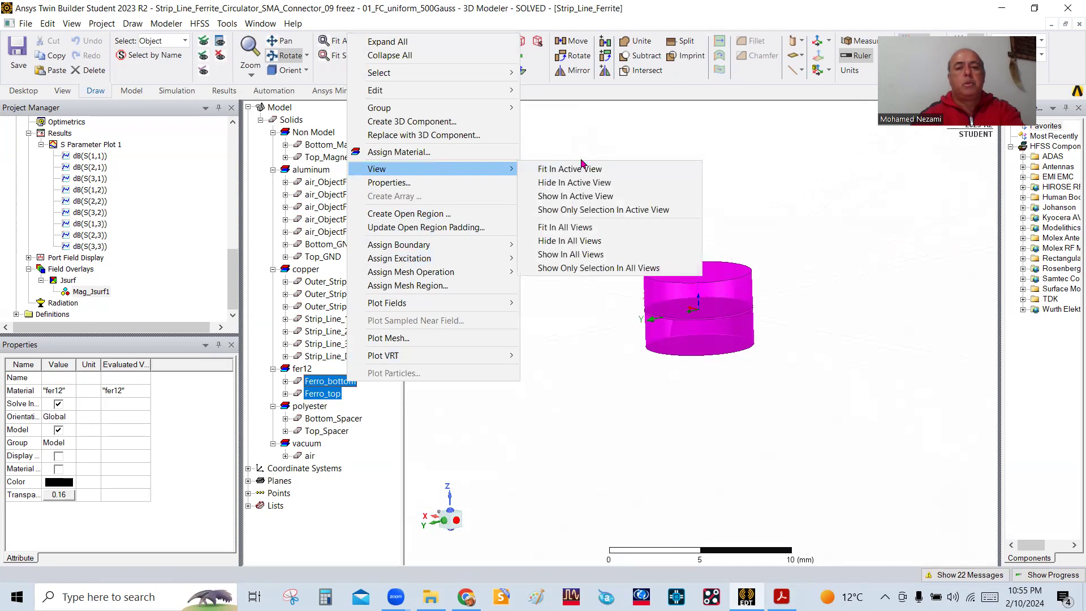
pyautogui.click(574, 196)
pyautogui.click(548, 237)
pyautogui.rightClick(548, 236)
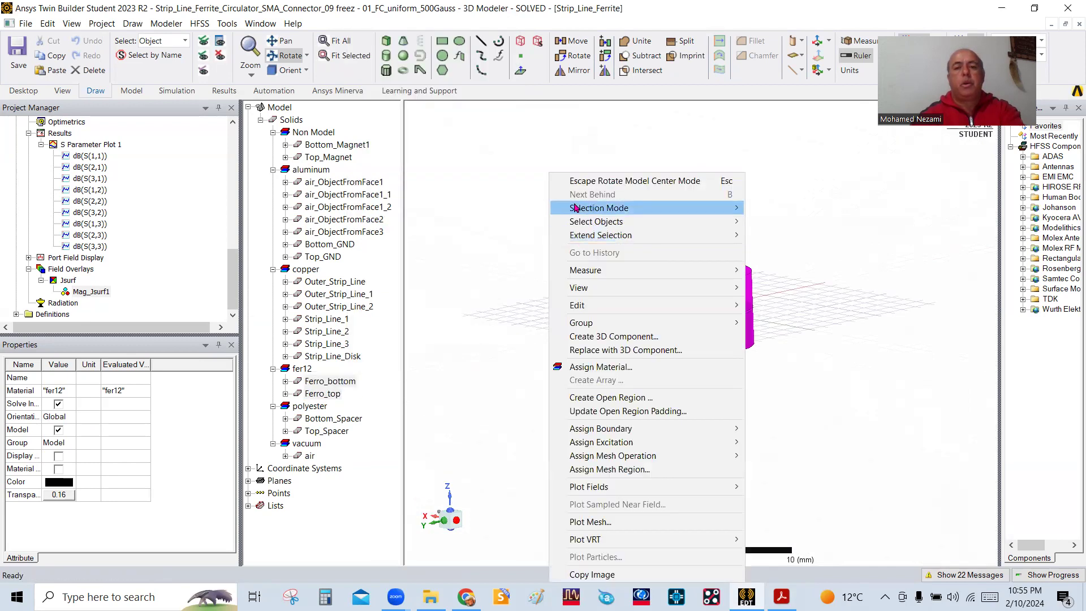
pyautogui.click(582, 182)
pyautogui.click(539, 225)
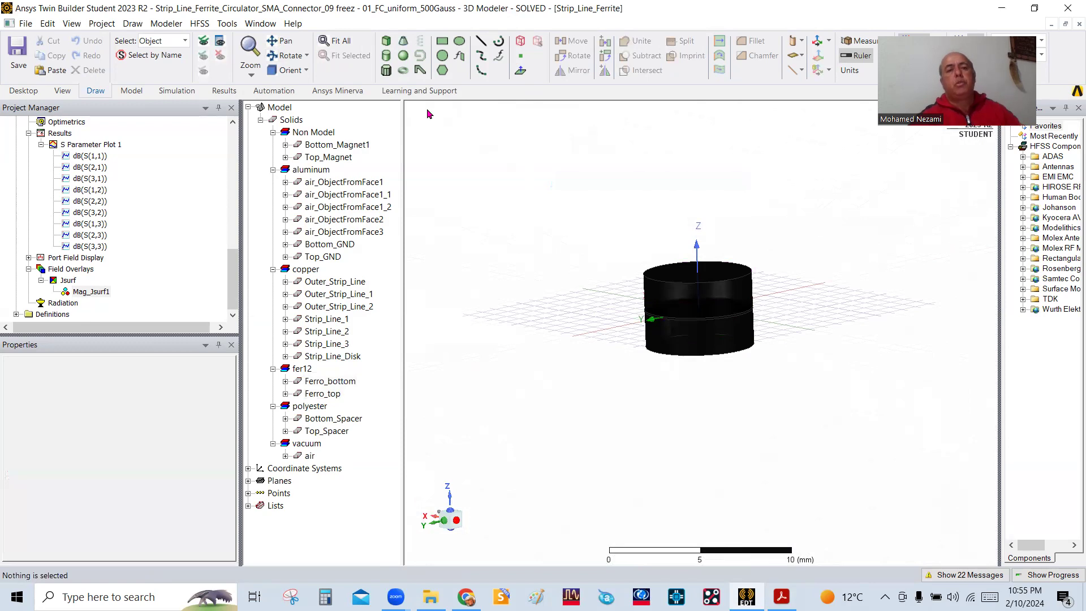
# Examine the gap between the two ferrite cylinders from the Left (+Y) orientation and from an oblique angle.
pyautogui.click(287, 55)
pyautogui.moveTo(687, 332); pyautogui.dragTo(650, 362)
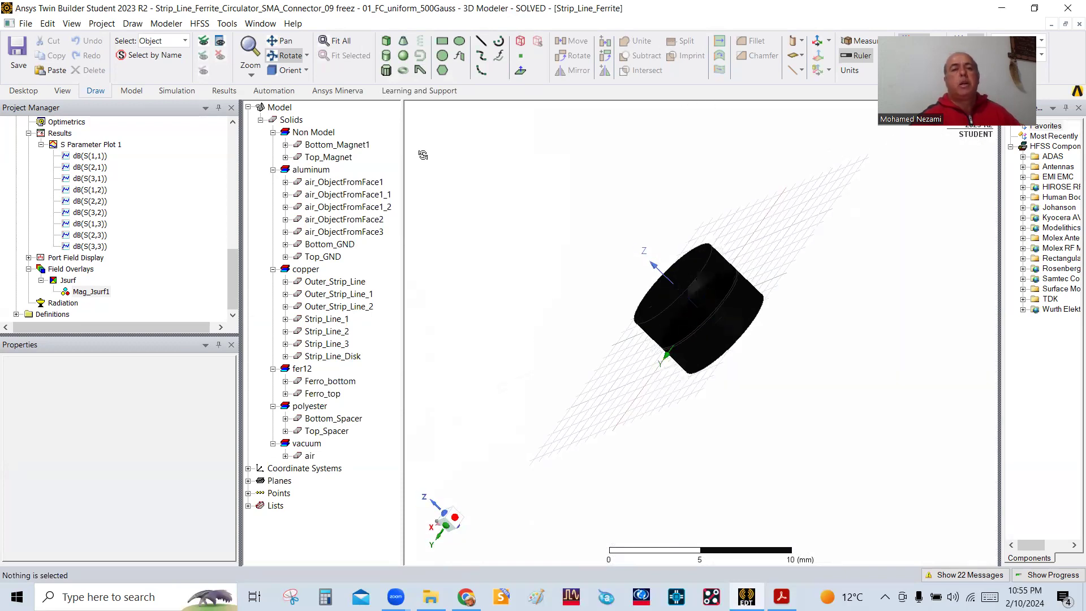
pyautogui.click(306, 70)
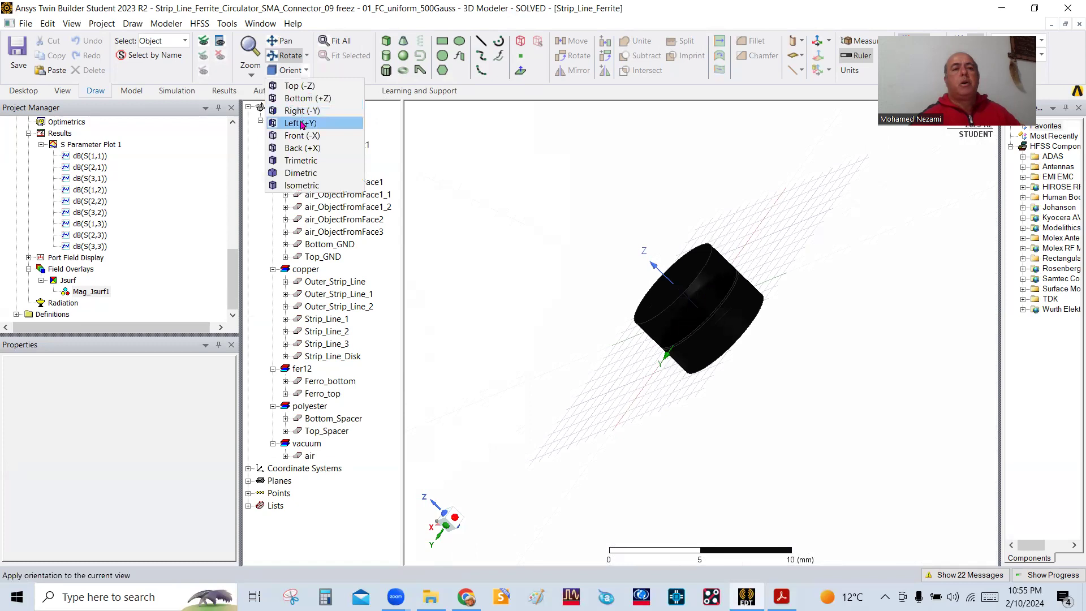
pyautogui.click(312, 122)
pyautogui.scroll(3, 717, 310)
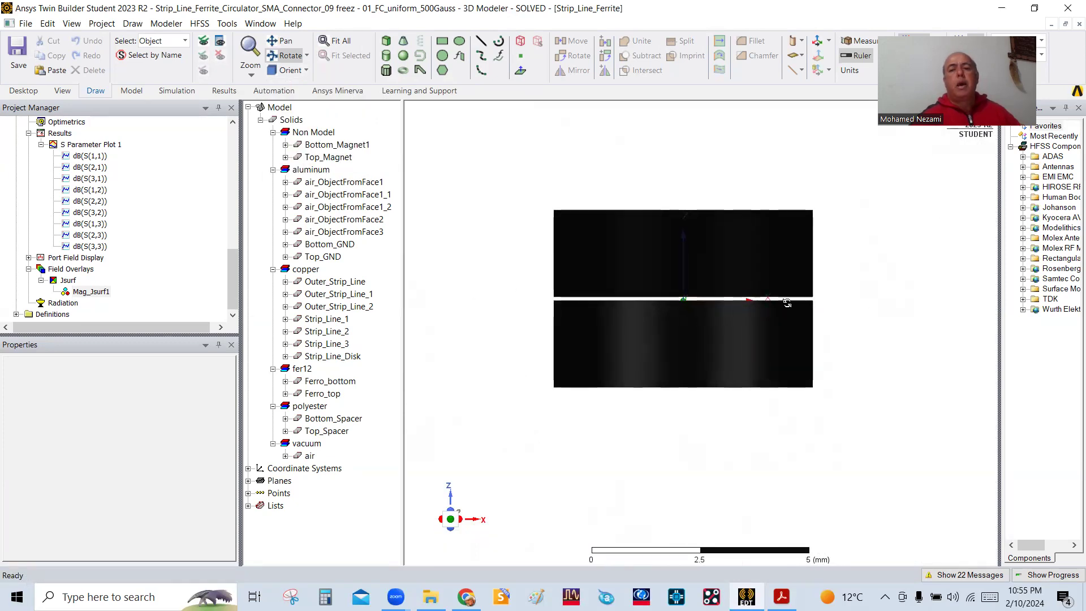
pyautogui.moveTo(733, 240); pyautogui.dragTo(763, 277)
pyautogui.scroll(-1, 762, 277)
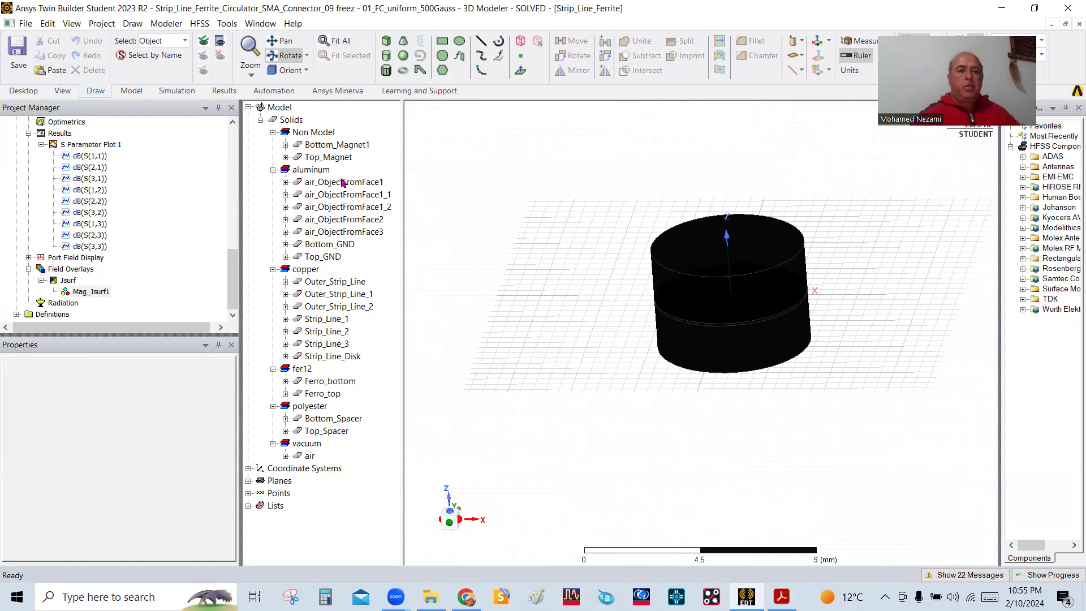
# Show the non-model magnets Bottom_Magnet1 and Top_Magnet in the active view together with the ferrite cylinders.
pyautogui.click(306, 134)
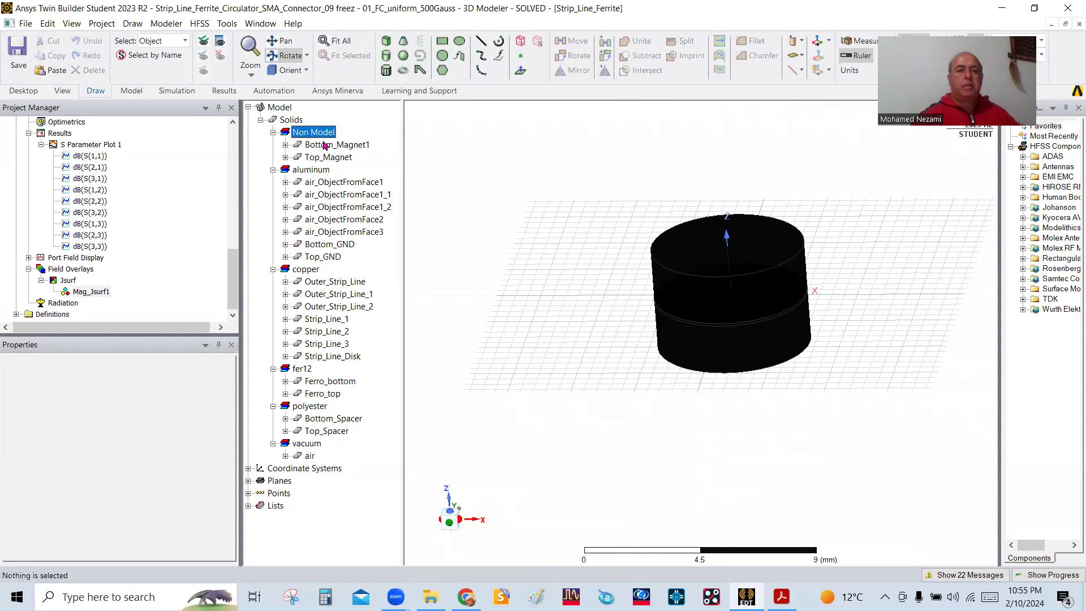
pyautogui.click(326, 146)
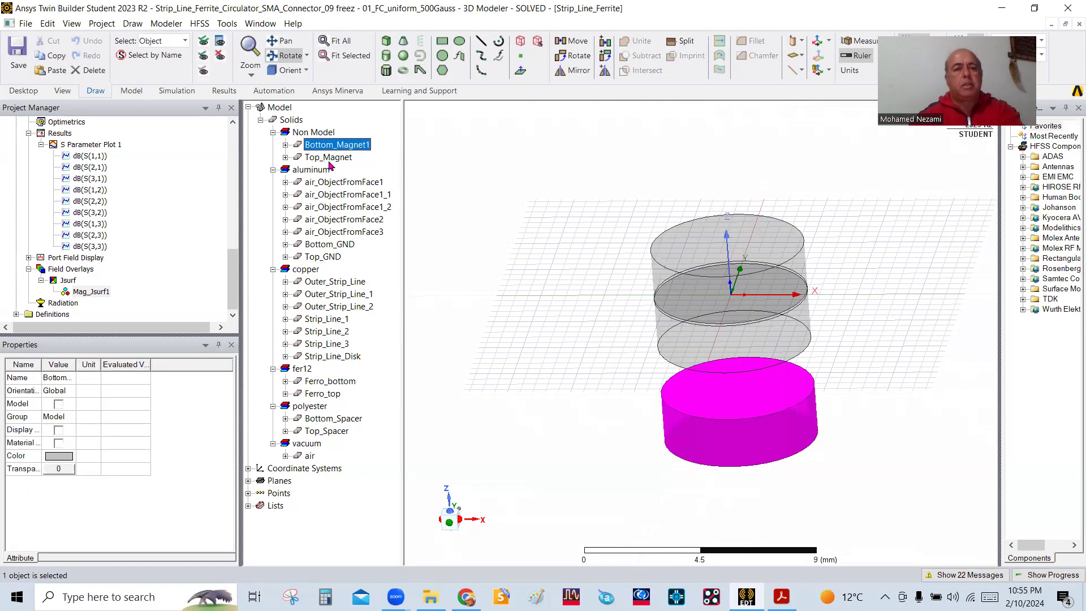
pyautogui.keyDown('ctrl'); pyautogui.click(330, 158); pyautogui.keyUp('ctrl')
pyautogui.rightClick(330, 164)
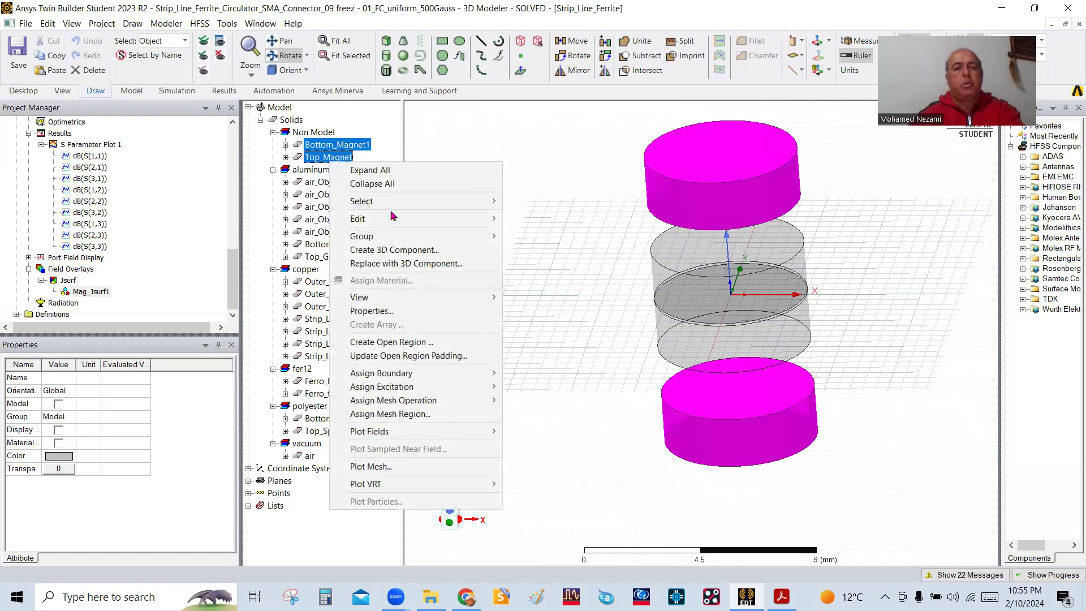
pyautogui.moveTo(392, 298)
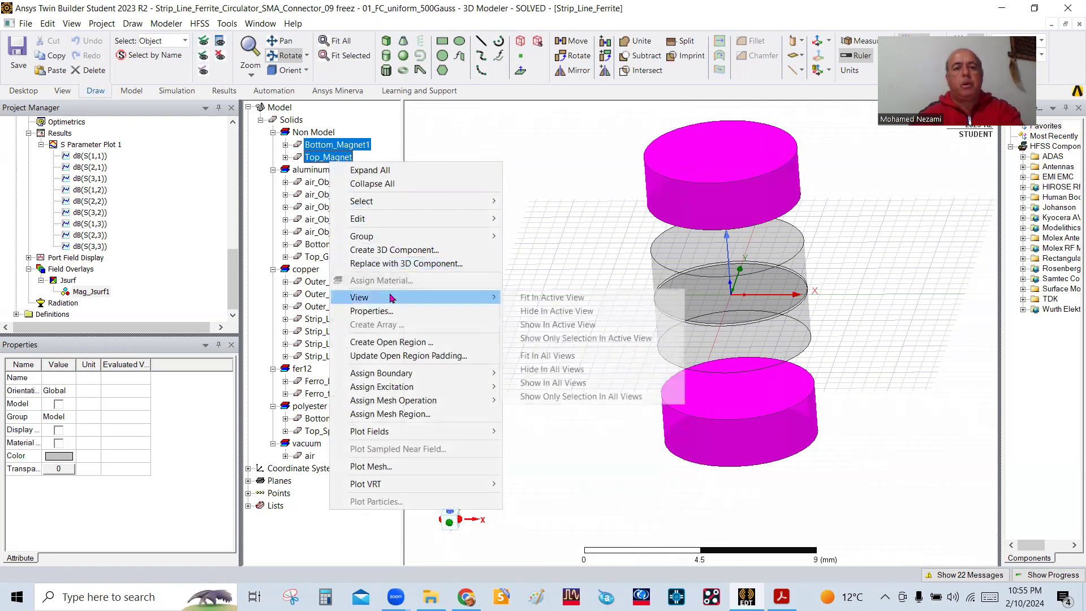
pyautogui.click(555, 324)
pyautogui.rightClick(548, 218)
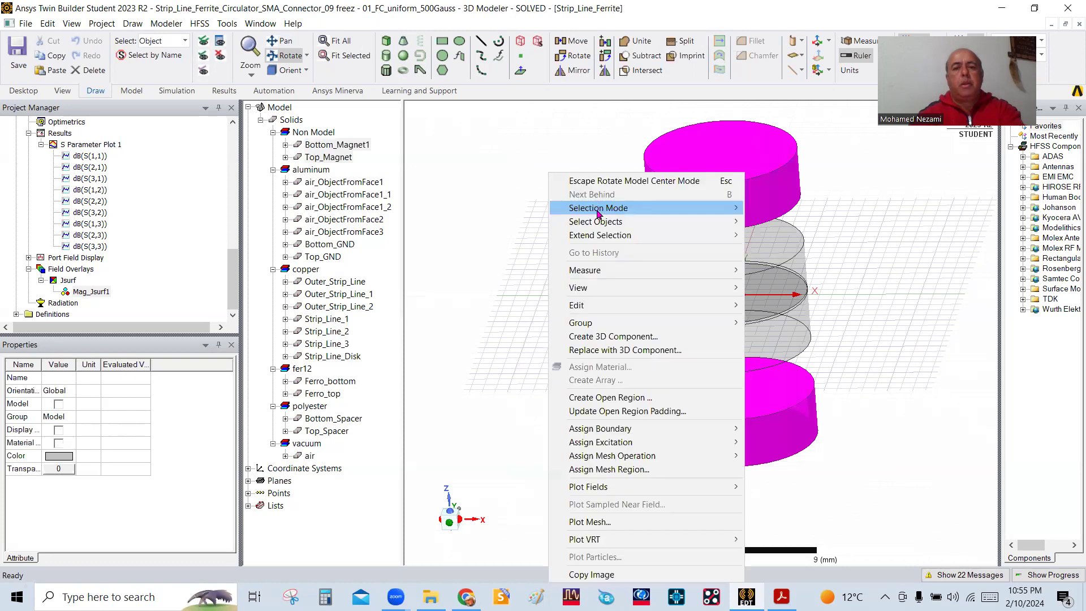
pyautogui.click(524, 213)
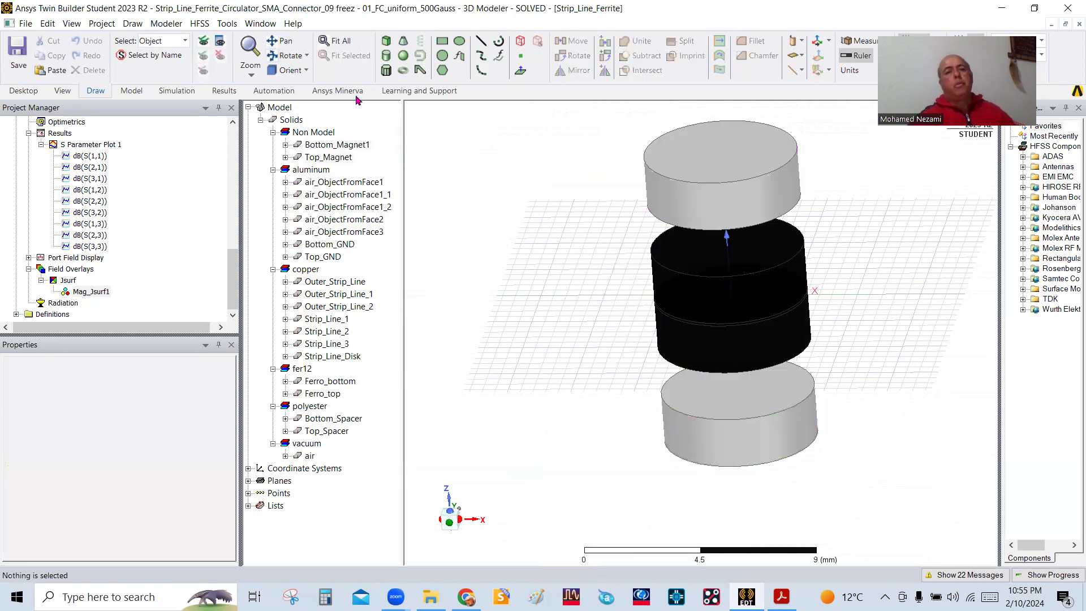
pyautogui.click(289, 56)
pyautogui.moveTo(681, 297); pyautogui.dragTo(721, 321)
pyautogui.moveTo(774, 411); pyautogui.dragTo(531, 249)
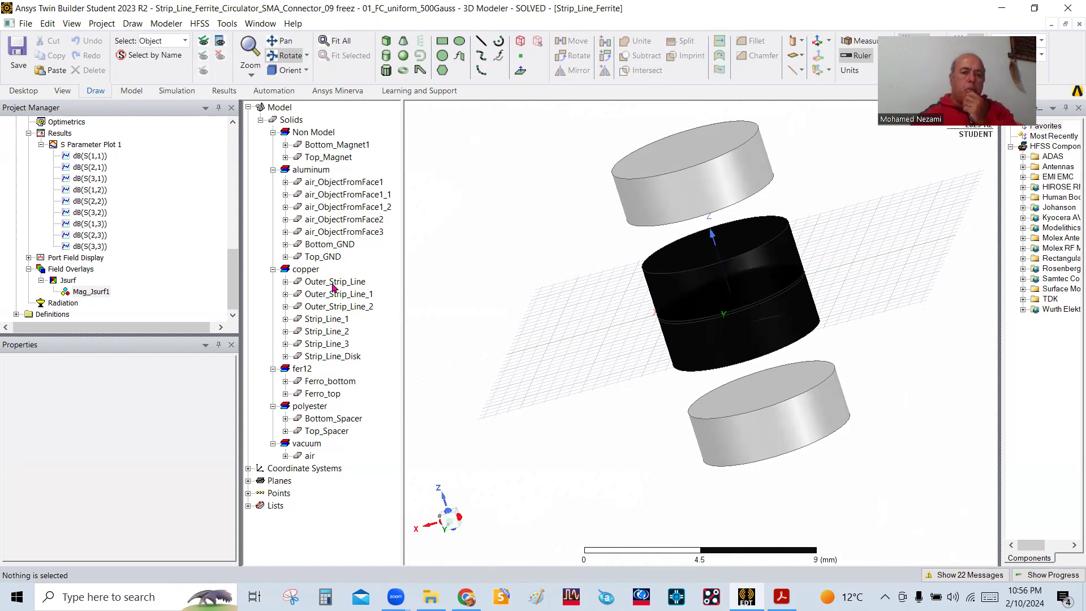
# Show the copper parts Strip_Line_1 to Strip_Line_3 and the three Outer_Strip_Line parts in the active view.
pyautogui.click(327, 320)
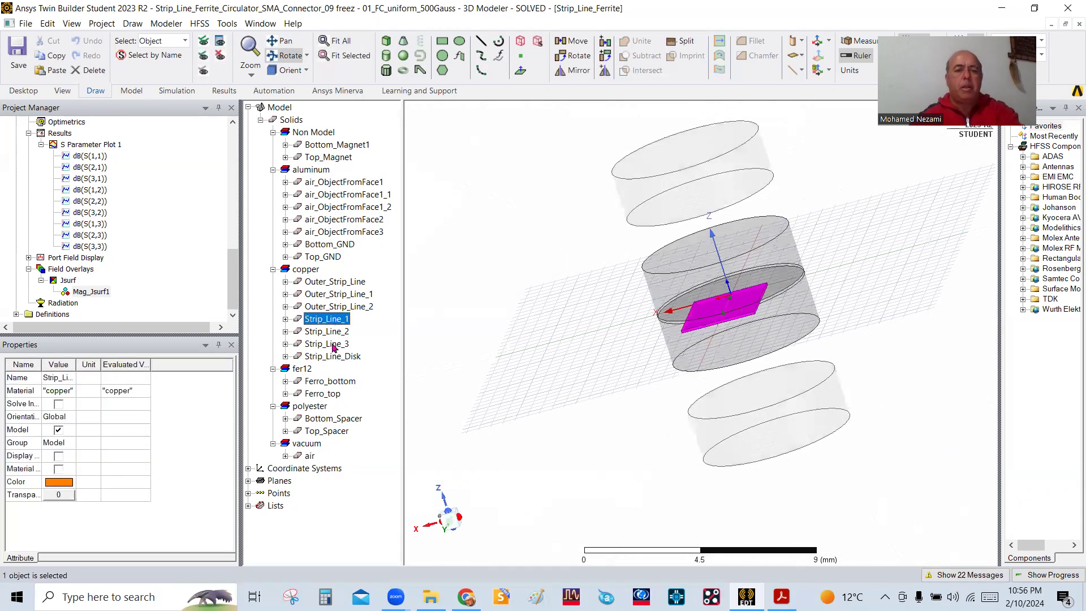
pyautogui.keyDown('ctrl'); pyautogui.click(328, 333); pyautogui.keyUp('ctrl')
pyautogui.keyDown('ctrl'); pyautogui.click(334, 345); pyautogui.keyUp('ctrl')
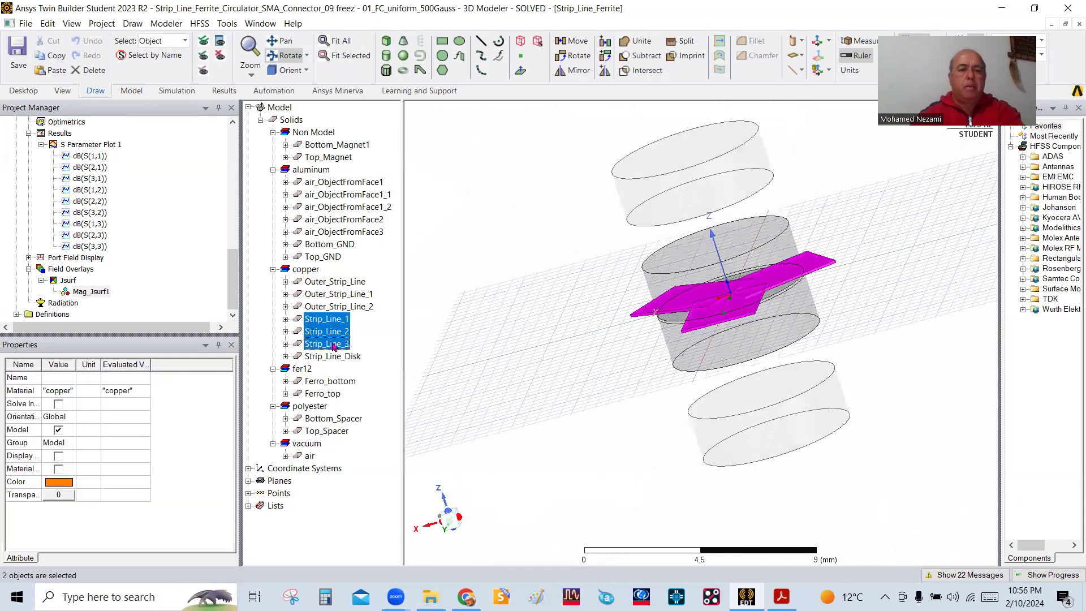
pyautogui.keyDown('ctrl'); pyautogui.click(338, 308); pyautogui.keyUp('ctrl')
pyautogui.keyDown('ctrl'); pyautogui.click(344, 283); pyautogui.keyUp('ctrl')
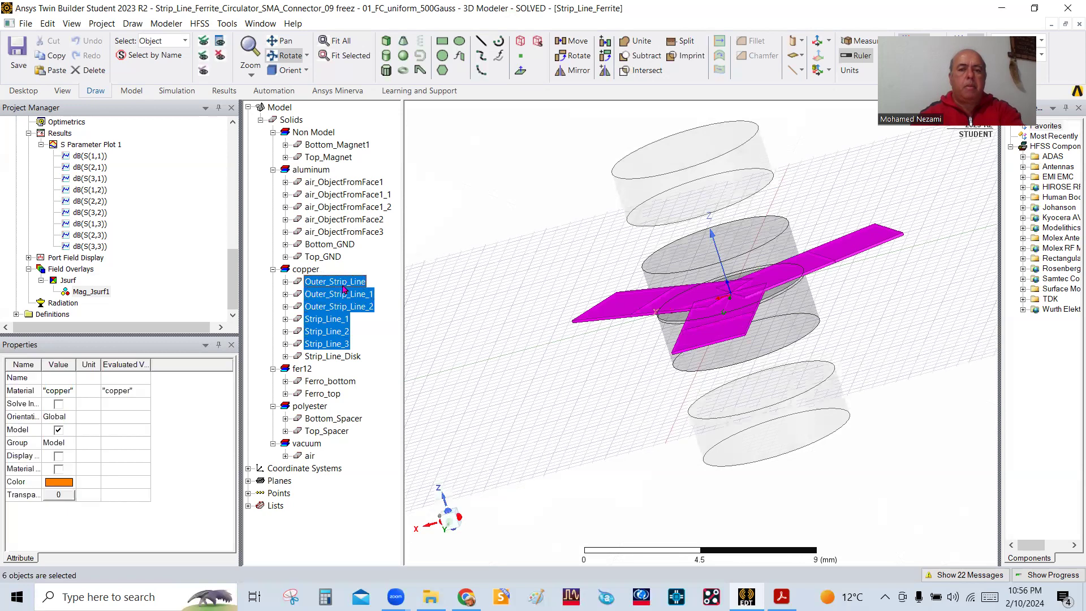
pyautogui.rightClick(344, 285)
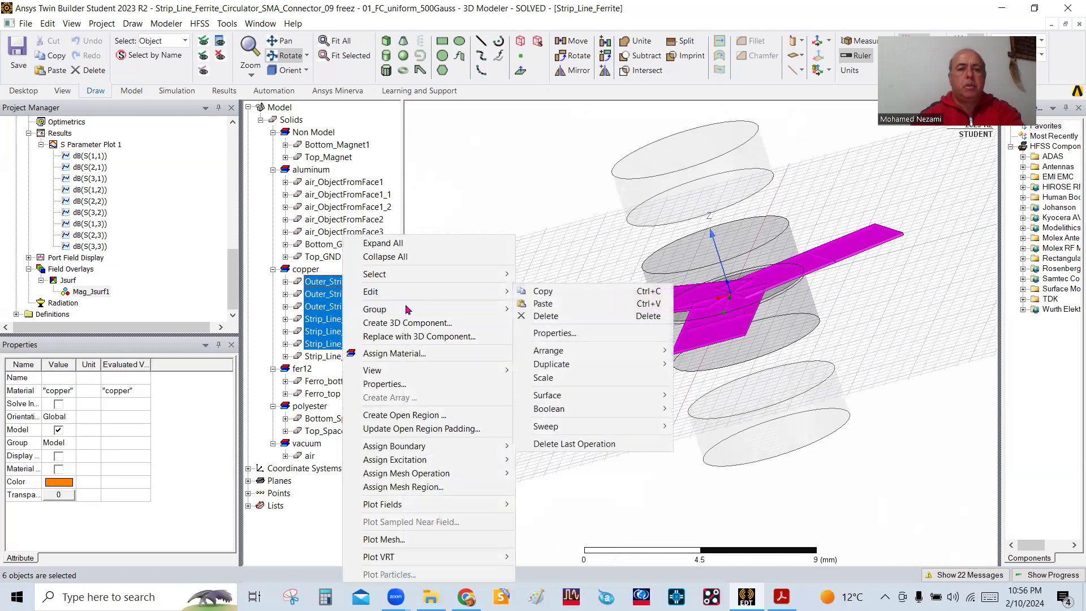
pyautogui.moveTo(407, 372)
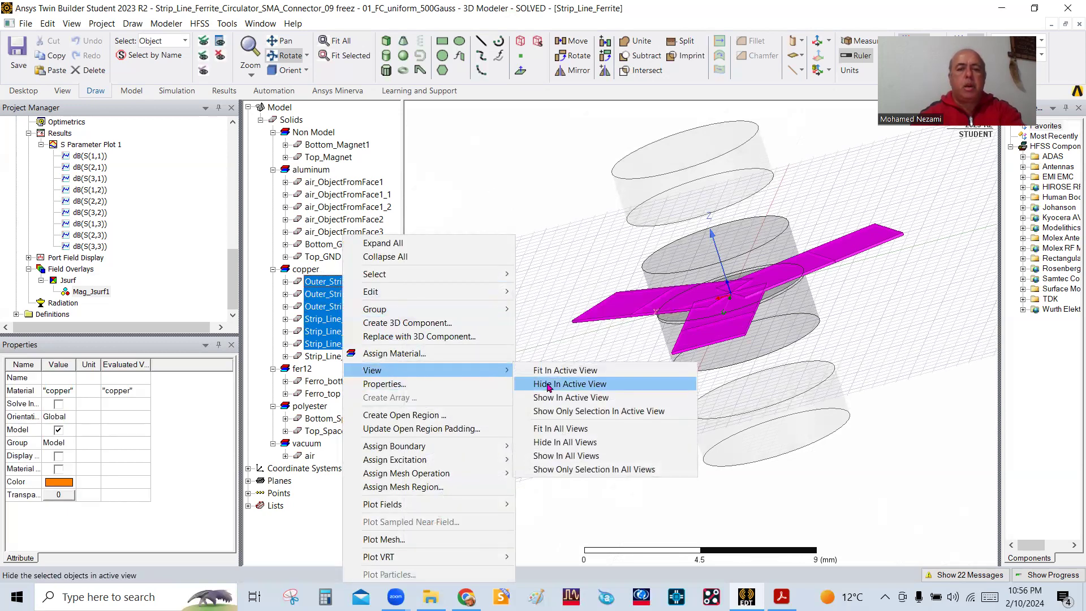
pyautogui.click(566, 397)
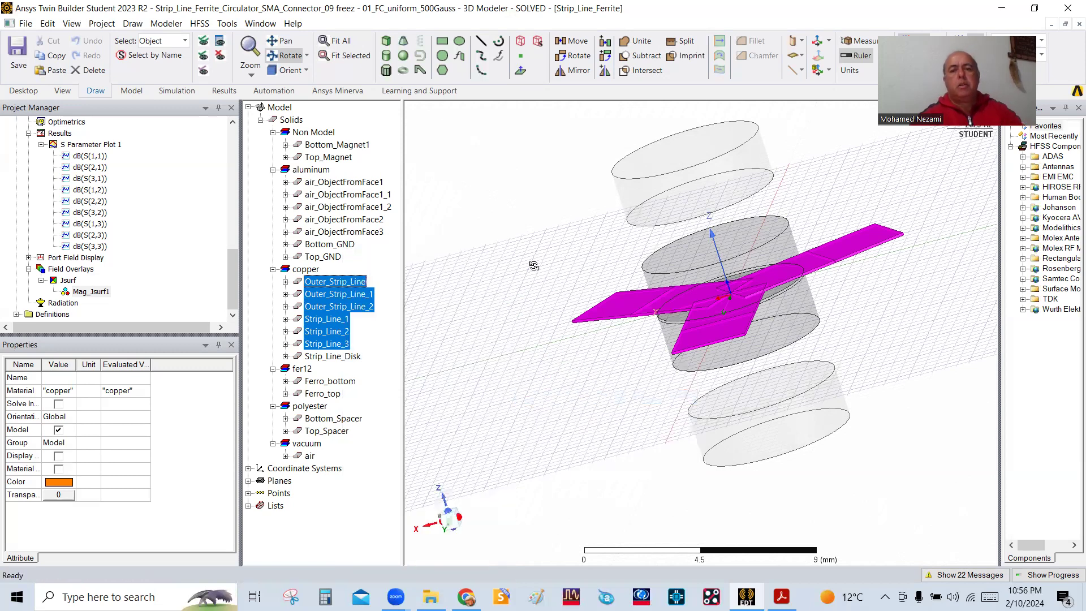
pyautogui.rightClick(534, 266)
pyautogui.click(563, 180)
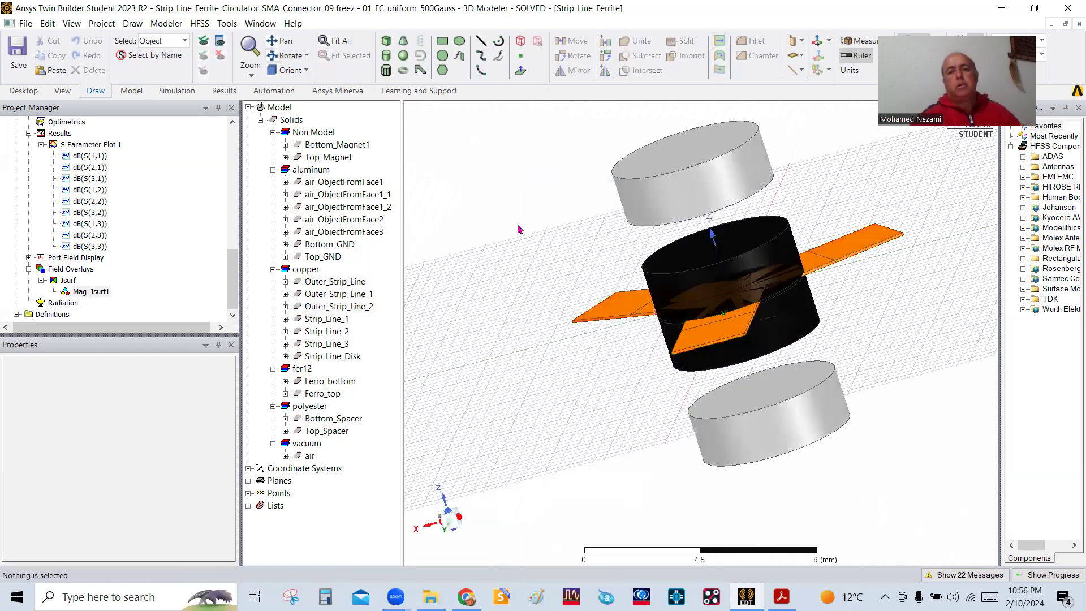
# Examine the three copper strip arms between the ferrite cylinders and magnets from several angles.
pyautogui.click(286, 55)
pyautogui.moveTo(810, 338); pyautogui.dragTo(882, 404)
pyautogui.moveTo(847, 360); pyautogui.dragTo(744, 393)
pyautogui.moveTo(740, 288); pyautogui.dragTo(603, 310)
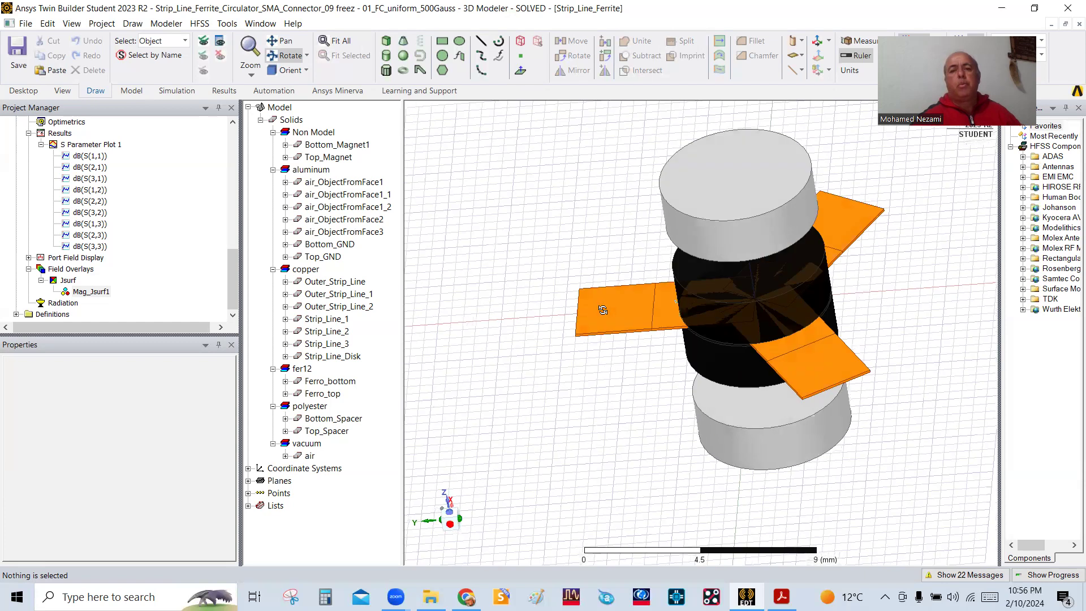
pyautogui.moveTo(841, 350); pyautogui.dragTo(863, 143)
pyautogui.moveTo(832, 415)
pyautogui.mouseDown()
pyautogui.moveTo(796, 403)
pyautogui.moveTo(844, 426)
pyautogui.mouseUp()
pyautogui.moveTo(787, 347); pyautogui.dragTo(792, 409)
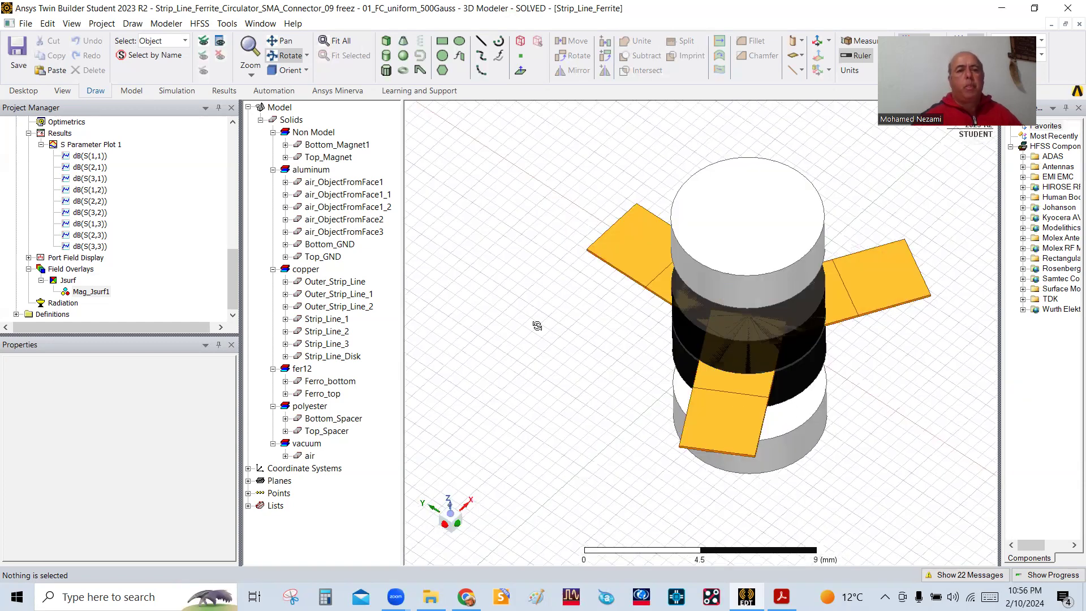
pyautogui.moveTo(669, 265); pyautogui.dragTo(739, 318)
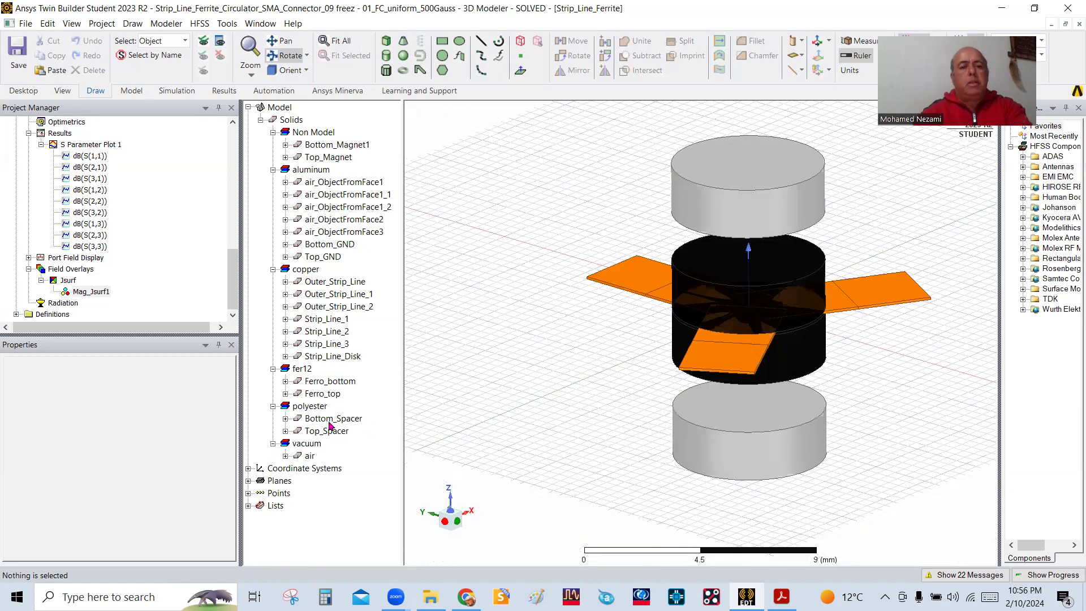
# Show the polyester parts Bottom_Spacer and Top_Spacer in the active view.
pyautogui.click(320, 419)
pyautogui.keyDown('ctrl'); pyautogui.click(328, 432); pyautogui.keyUp('ctrl')
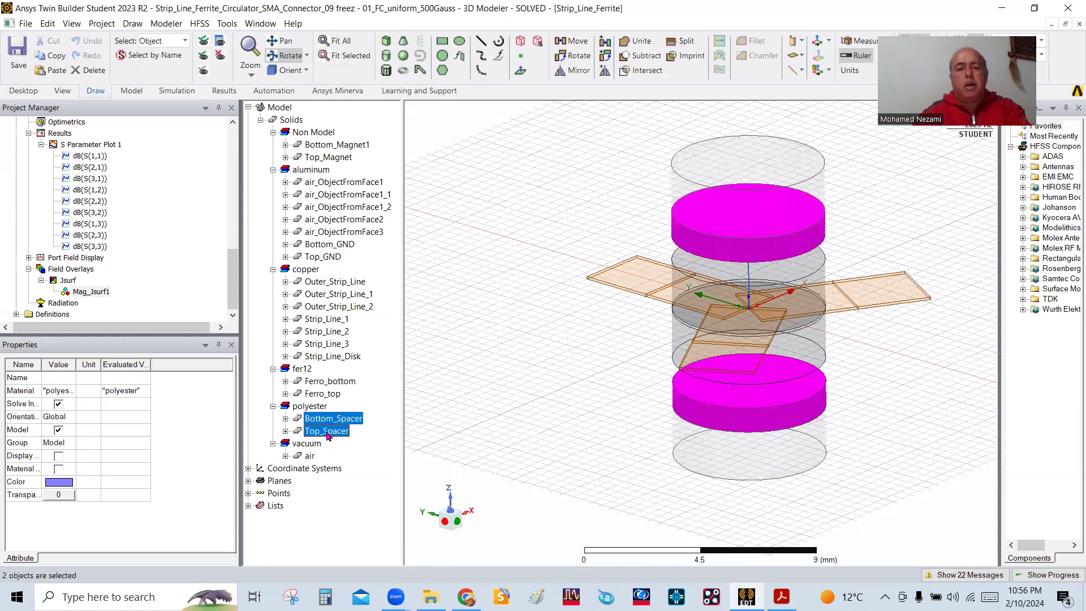
pyautogui.rightClick(328, 435)
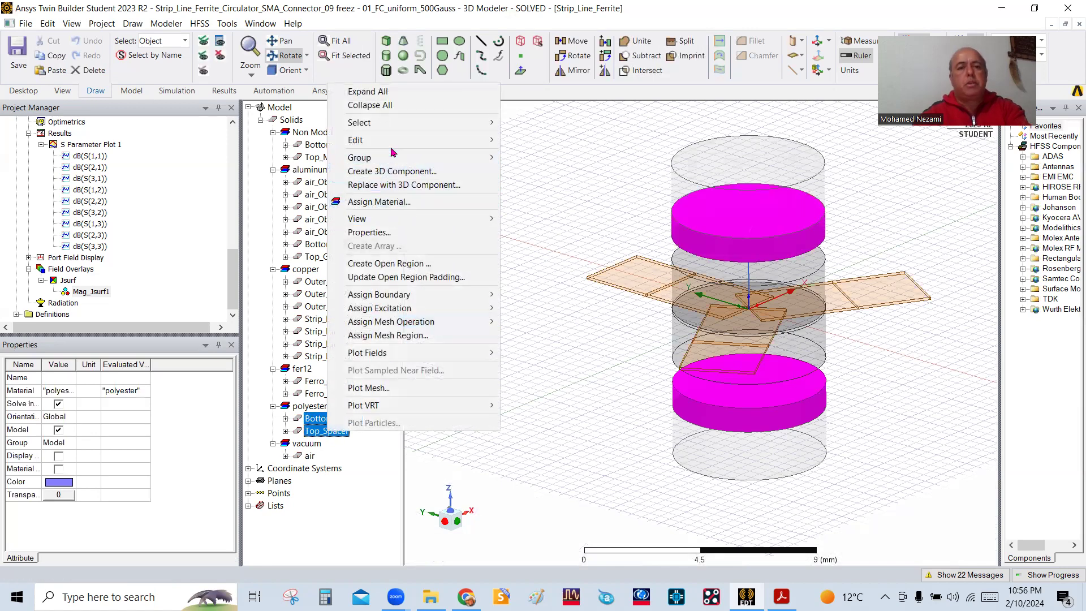
pyautogui.moveTo(392, 149)
pyautogui.moveTo(402, 226)
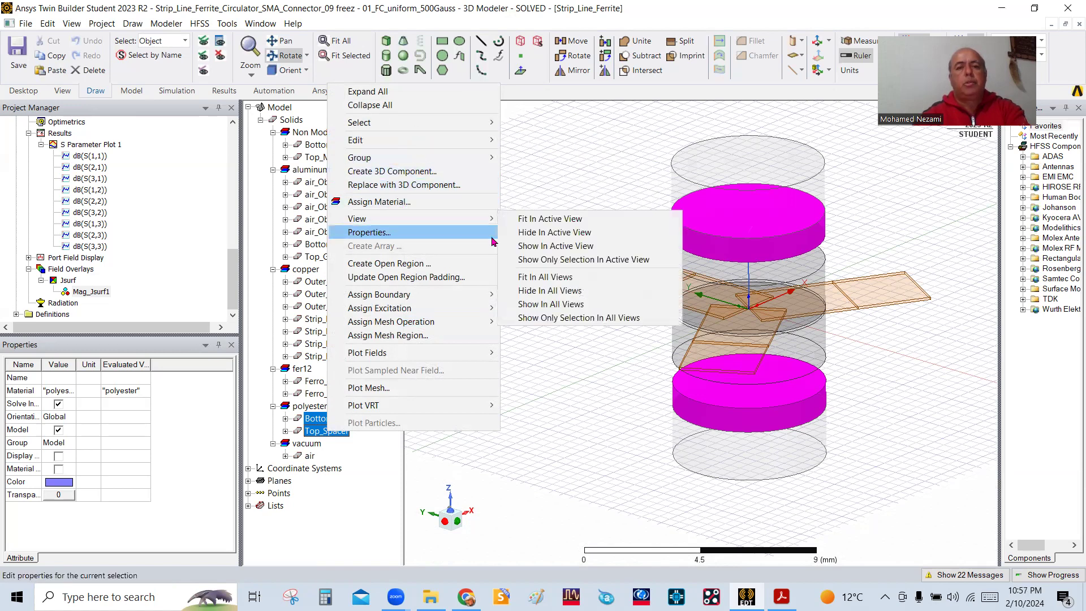
pyautogui.click(534, 246)
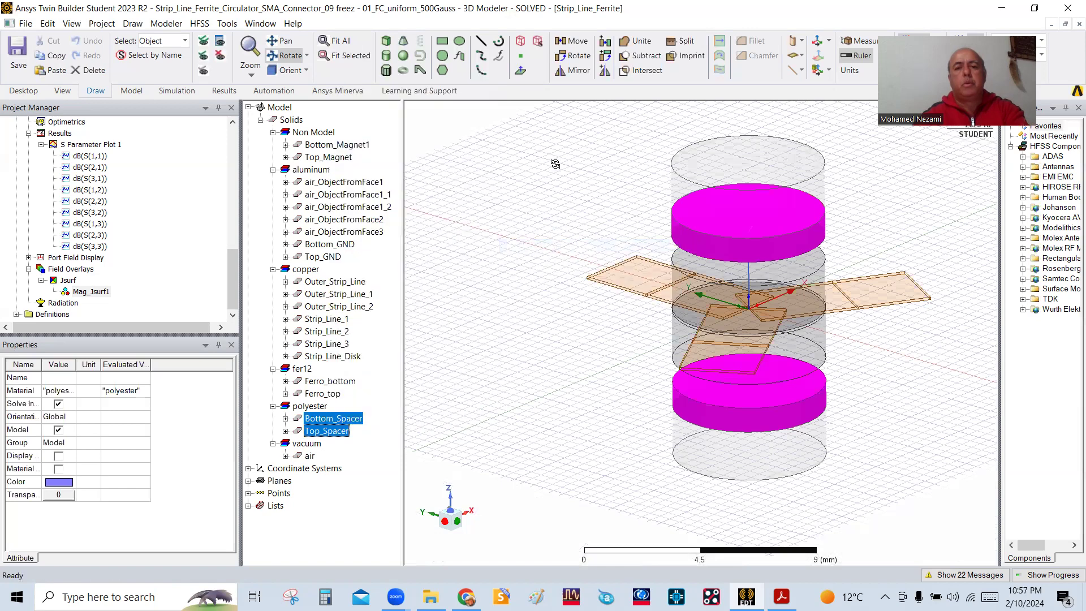
pyautogui.rightClick(550, 185)
pyautogui.click(550, 185)
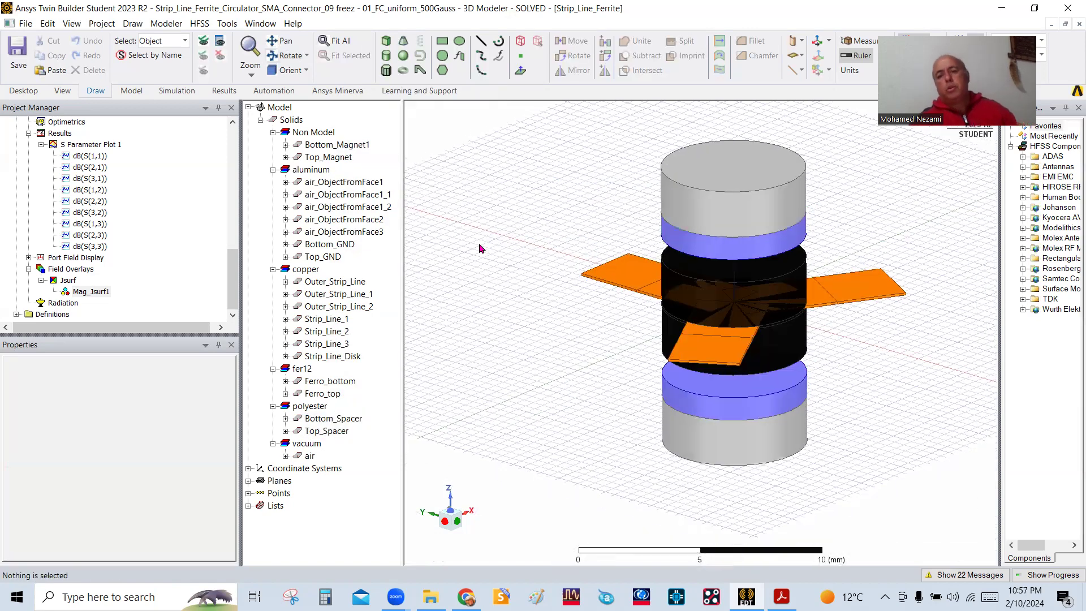
# Examine the layer order of the circulator stack from the side and select the Ferro_bottom cylinder in the model.
pyautogui.click(288, 55)
pyautogui.moveTo(523, 181); pyautogui.dragTo(674, 225)
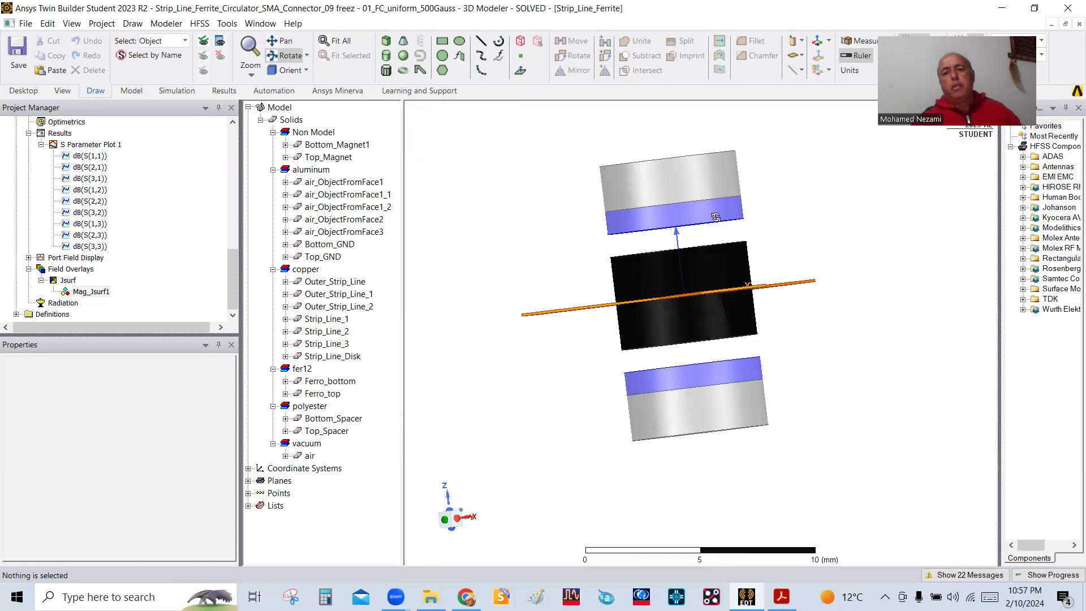
pyautogui.moveTo(695, 225); pyautogui.dragTo(707, 229)
pyautogui.moveTo(724, 403); pyautogui.dragTo(697, 415)
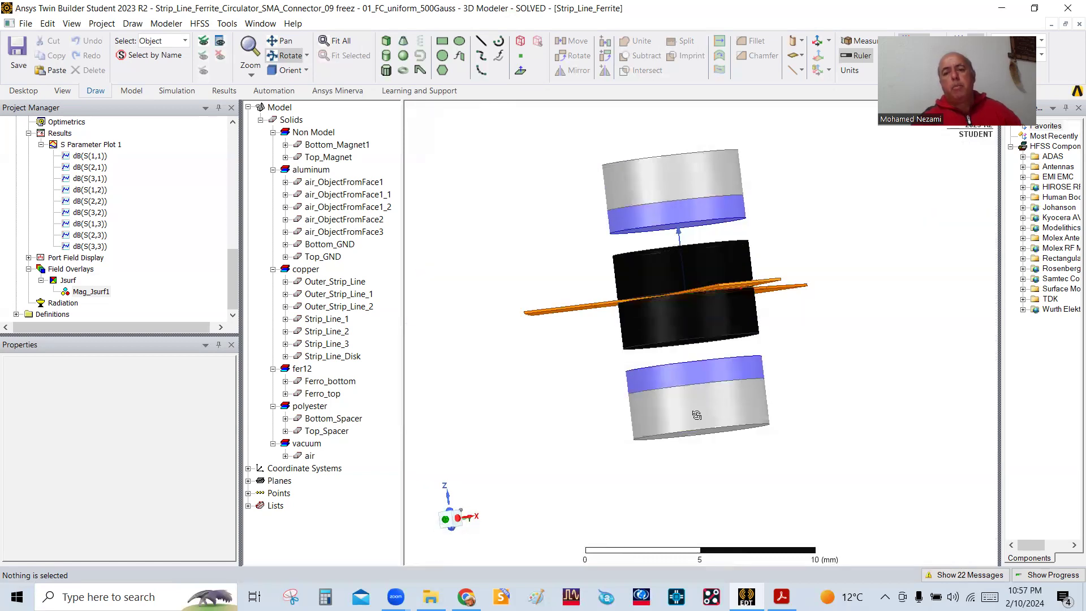
pyautogui.moveTo(707, 365); pyautogui.dragTo(578, 202)
pyautogui.rightClick(521, 173)
pyautogui.click(564, 181)
pyautogui.click(711, 312)
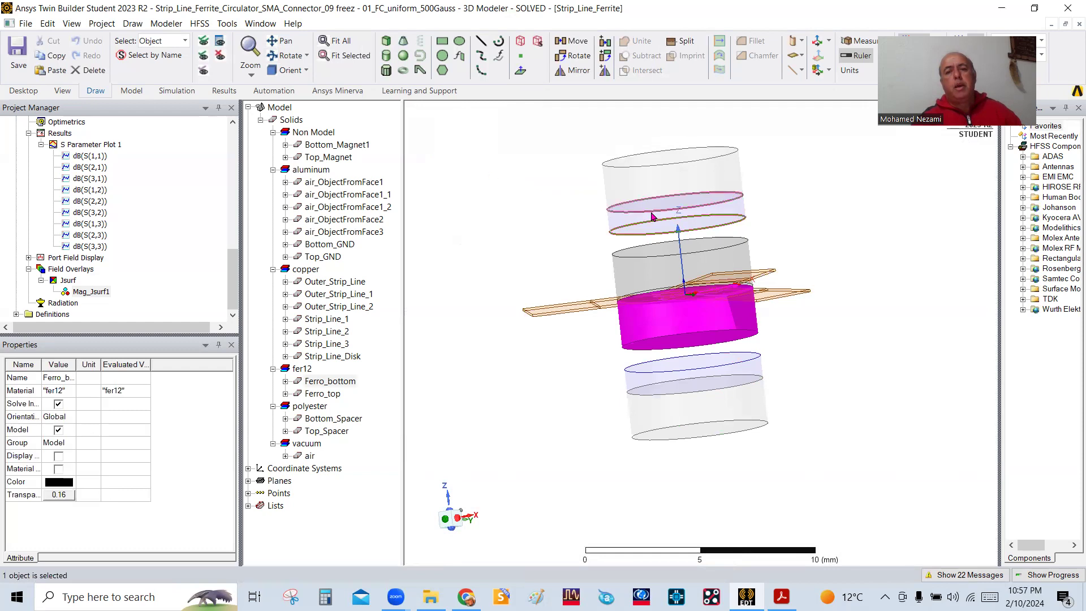
# Examine the copper strips between the two ferrites from an oblique angle and highlight the inner strip pieces in the model.
pyautogui.click(628, 258)
pyautogui.click(467, 240)
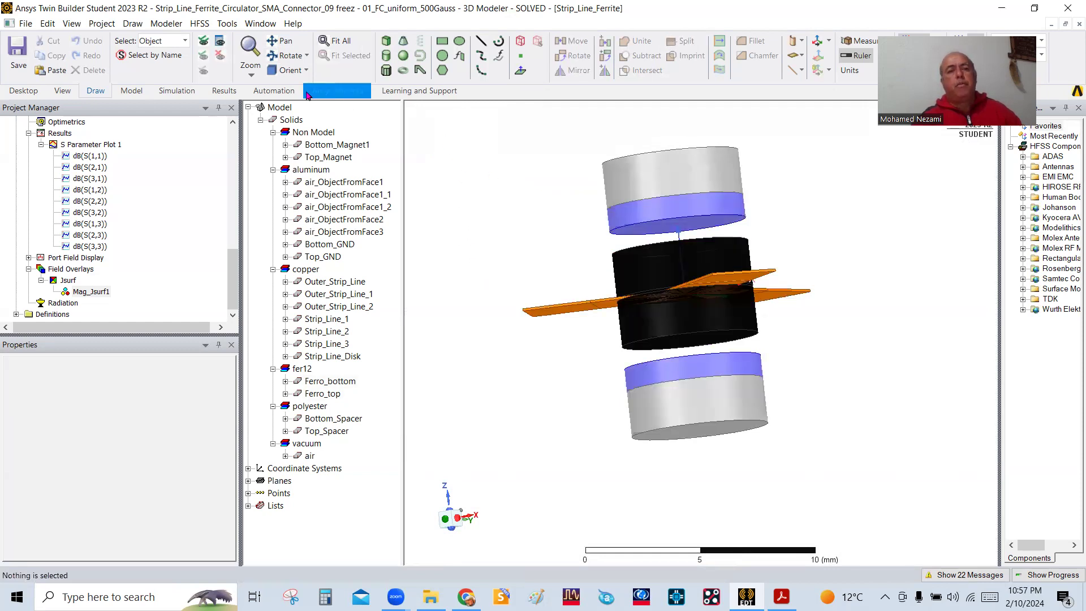
pyautogui.click(286, 56)
pyautogui.moveTo(734, 270); pyautogui.dragTo(786, 258)
pyautogui.rightClick(518, 159)
pyautogui.click(566, 167)
pyautogui.click(754, 279)
pyautogui.click(754, 280)
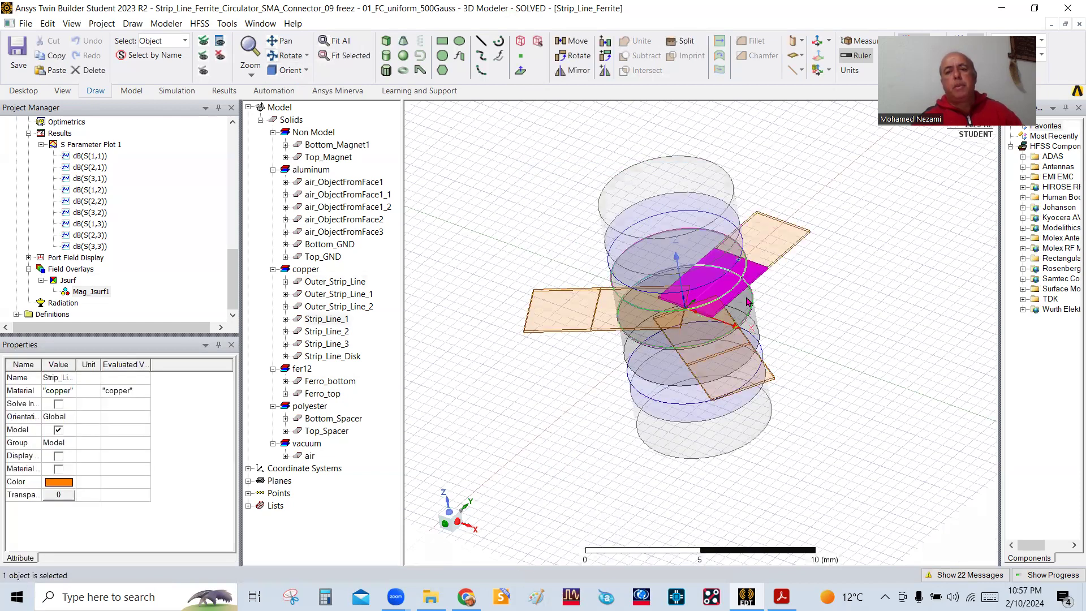
pyautogui.click(735, 364)
pyautogui.click(691, 332)
pyautogui.click(510, 204)
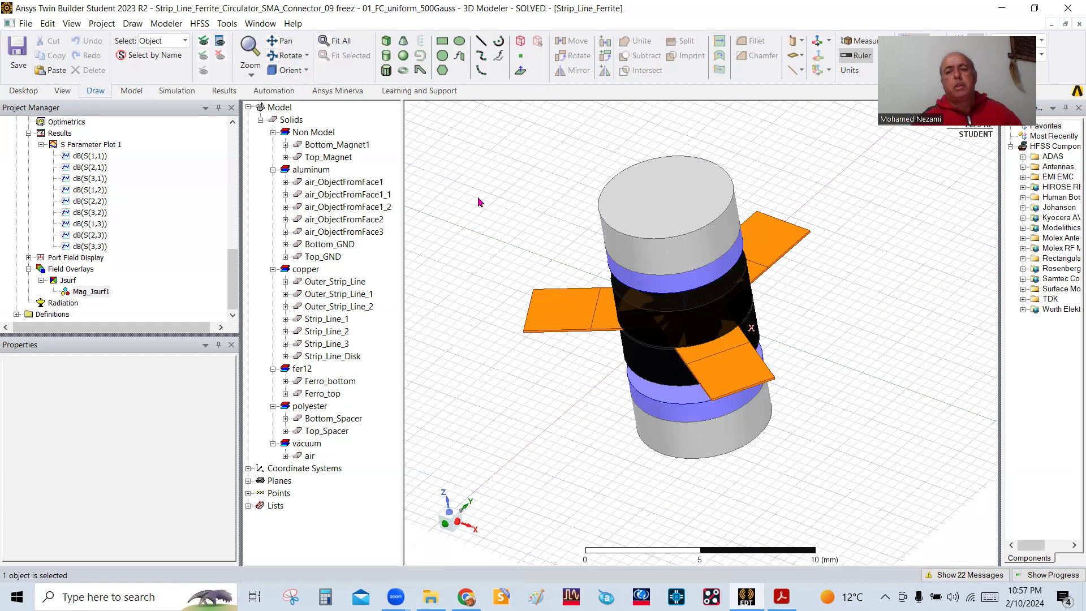
# Highlight all copper parts together, from Outer_Strip_Line through Strip_Line_3 plus Strip_Line_Disk, to examine the complete Y-shaped conductor, and clear the selection.
pyautogui.click(315, 282)
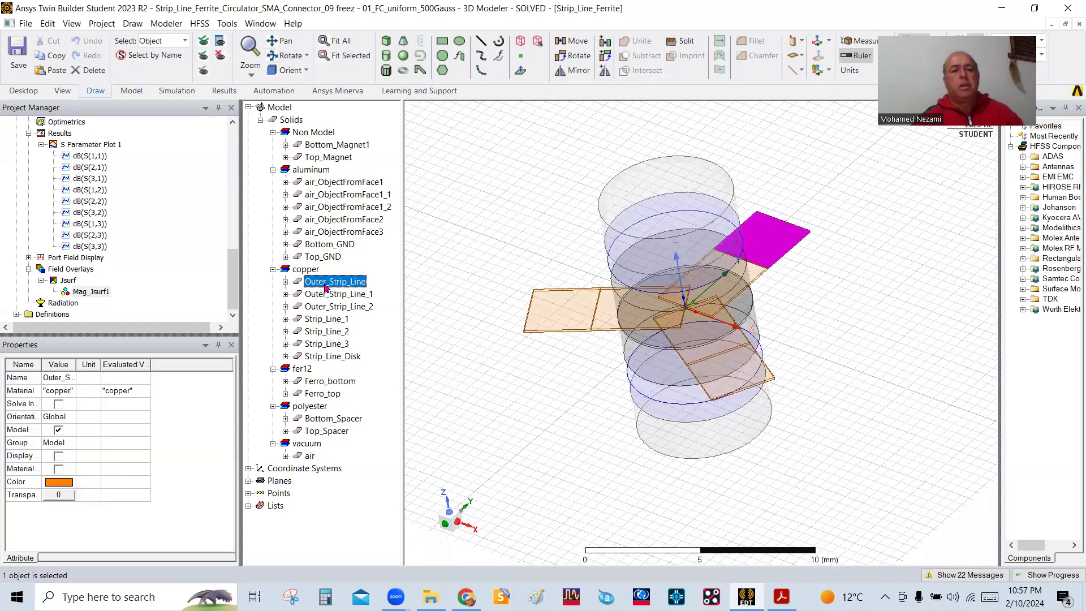
pyautogui.keyDown('ctrl'); pyautogui.click(331, 294); pyautogui.keyUp('ctrl')
pyautogui.keyDown('ctrl'); pyautogui.click(334, 307); pyautogui.keyUp('ctrl')
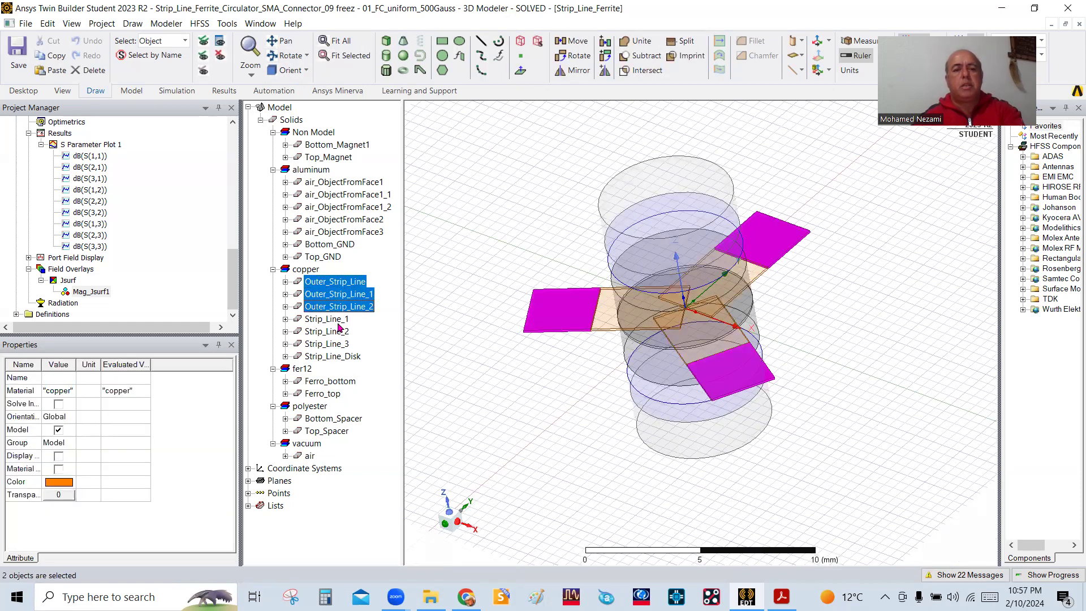
pyautogui.keyDown('ctrl'); pyautogui.click(338, 319); pyautogui.keyUp('ctrl')
pyautogui.keyDown('ctrl'); pyautogui.click(340, 331); pyautogui.keyUp('ctrl')
pyautogui.keyDown('ctrl'); pyautogui.click(334, 344); pyautogui.keyUp('ctrl')
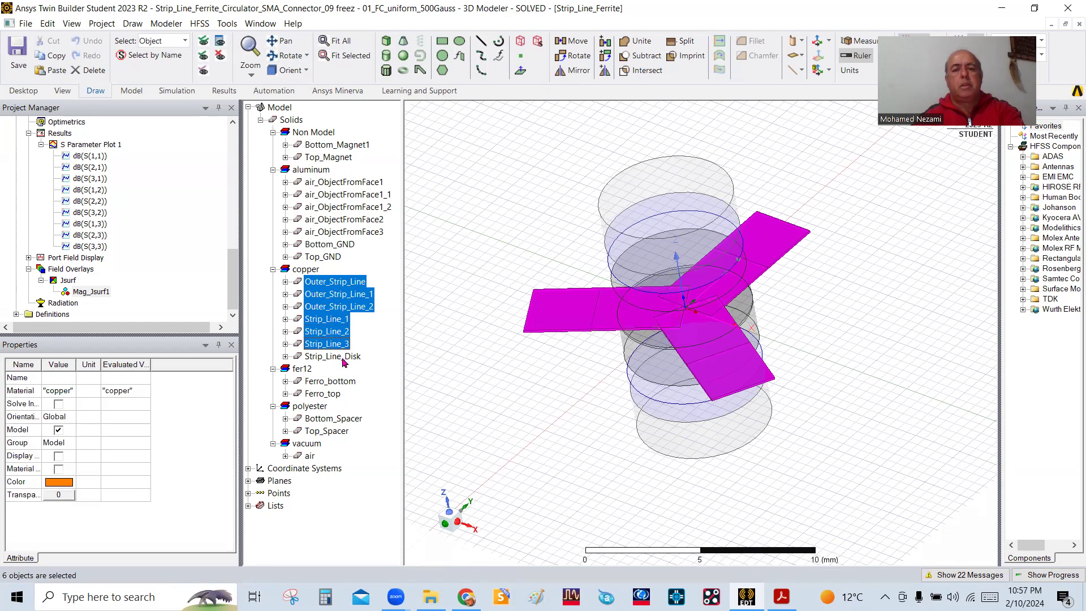
pyautogui.keyDown('ctrl'); pyautogui.click(337, 356); pyautogui.keyUp('ctrl')
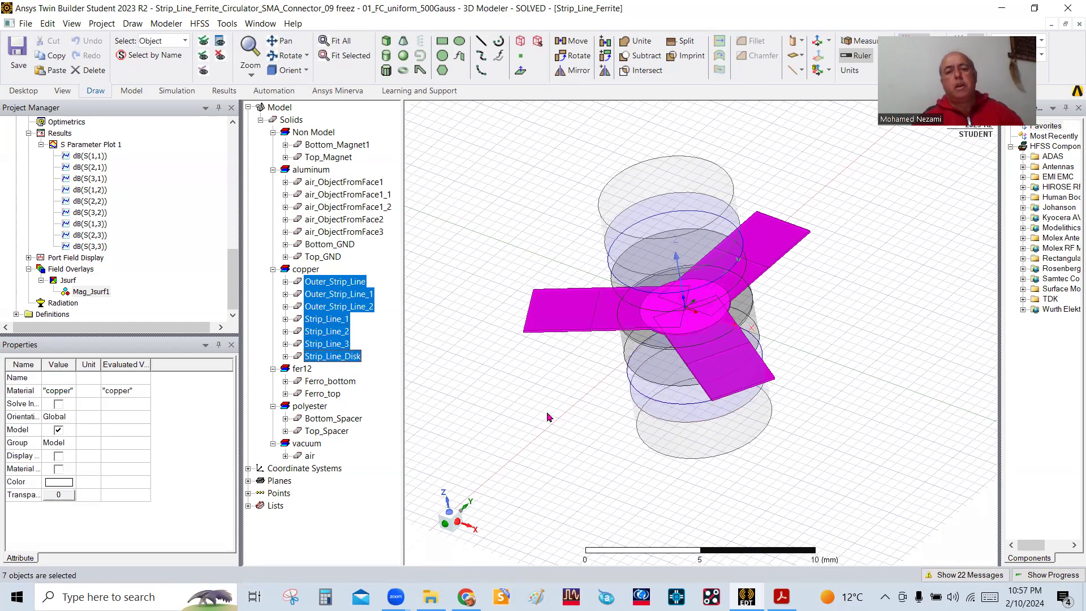
pyautogui.click(477, 413)
# Show the copper disk Strip_Line_Disk in the active view.
pyautogui.click(356, 356)
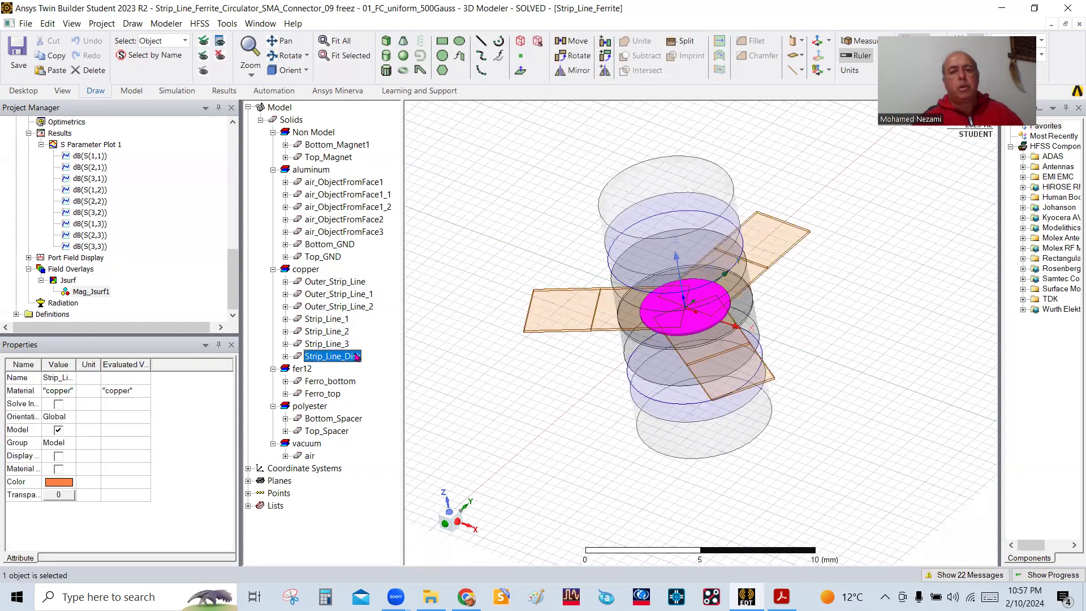
pyautogui.rightClick(356, 357)
pyautogui.moveTo(447, 139)
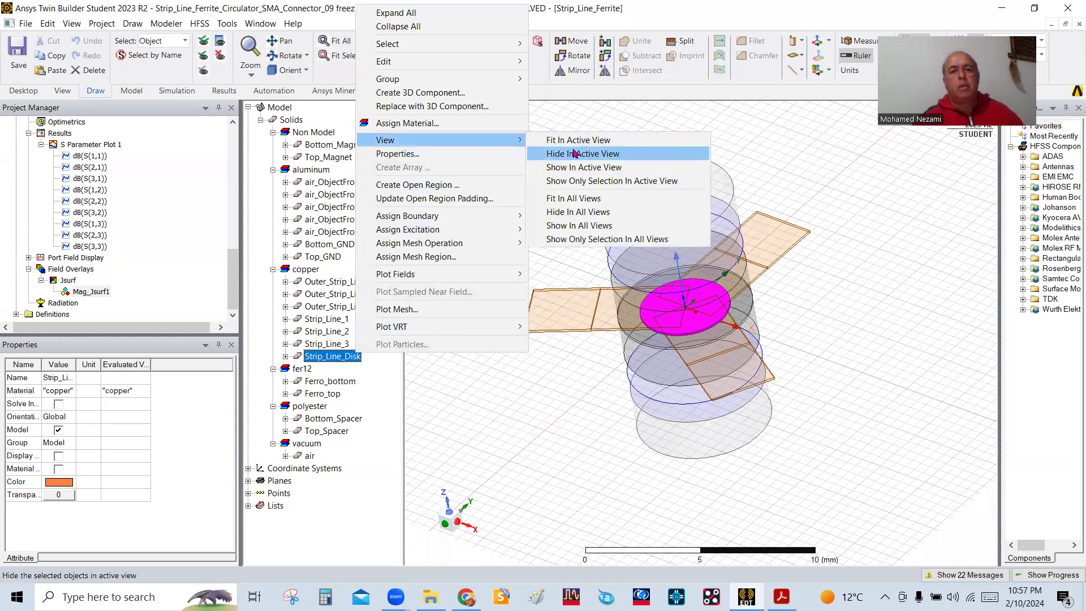
pyautogui.click(583, 167)
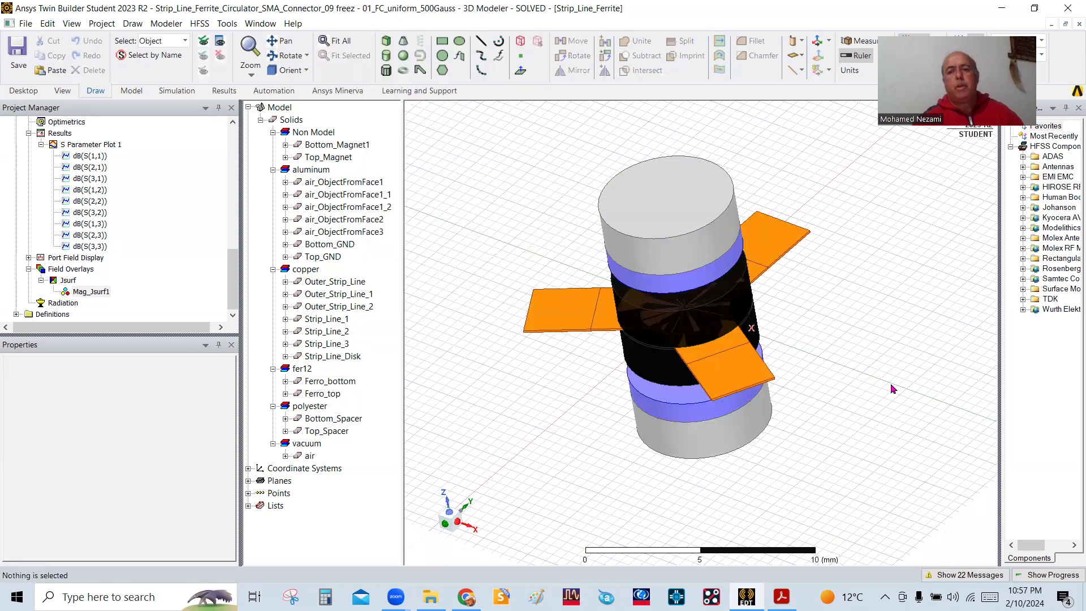
# Set the transparency of Ferro_top and Ferro_bottom to 0.78.
pyautogui.click(674, 328)
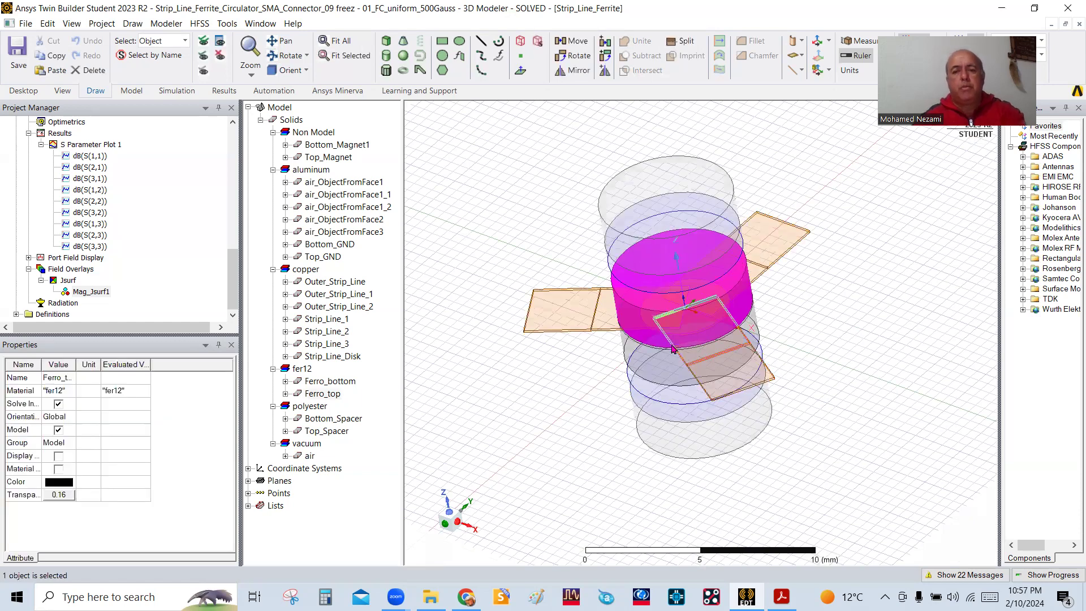
pyautogui.keyDown('ctrl'); pyautogui.click(659, 377); pyautogui.keyUp('ctrl')
pyautogui.click(59, 494)
pyautogui.moveTo(472, 293); pyautogui.dragTo(558, 295)
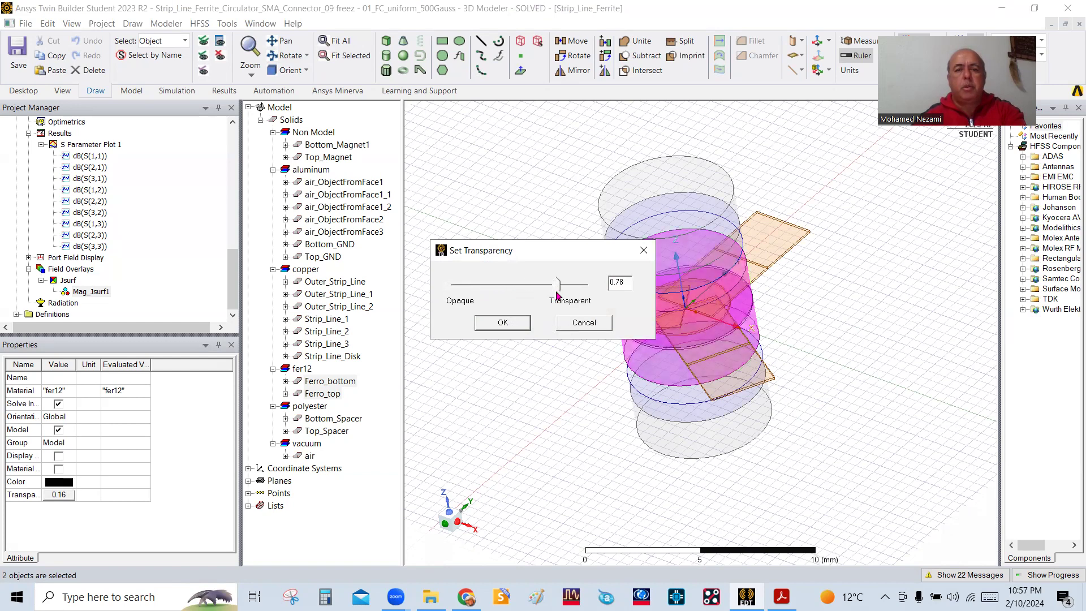
pyautogui.click(529, 323)
pyautogui.click(485, 371)
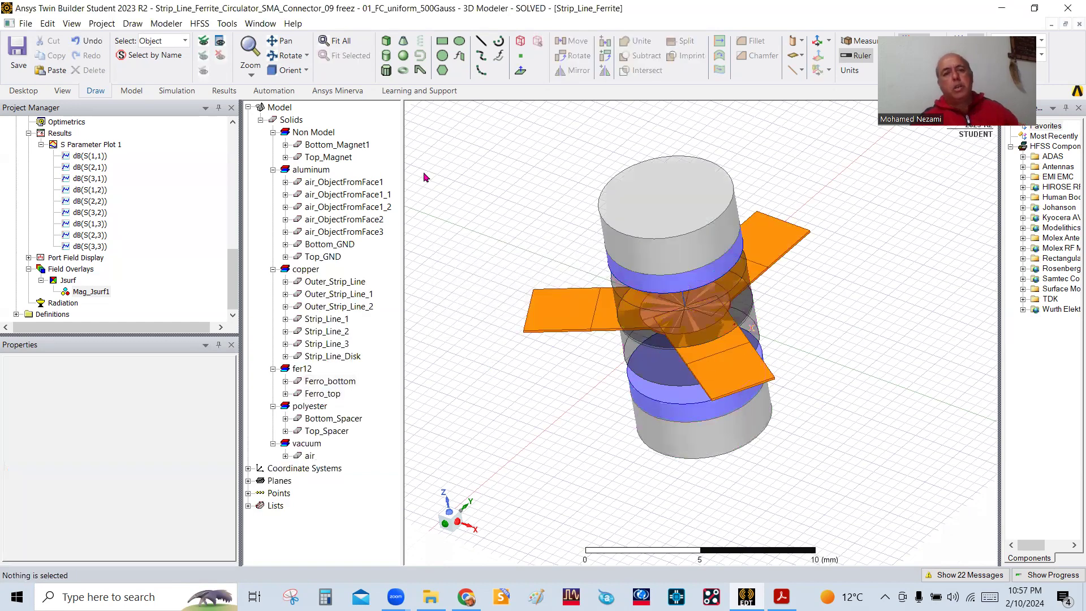
# Inspect the stack from the side and highlight the lower ferrite and the two polyester spacers one after another.
pyautogui.click(289, 55)
pyautogui.moveTo(613, 290)
pyautogui.mouseDown()
pyautogui.moveTo(565, 292)
pyautogui.moveTo(564, 305)
pyautogui.moveTo(529, 273)
pyautogui.moveTo(600, 288)
pyautogui.mouseUp()
pyautogui.rightClick(825, 202)
pyautogui.click(865, 180)
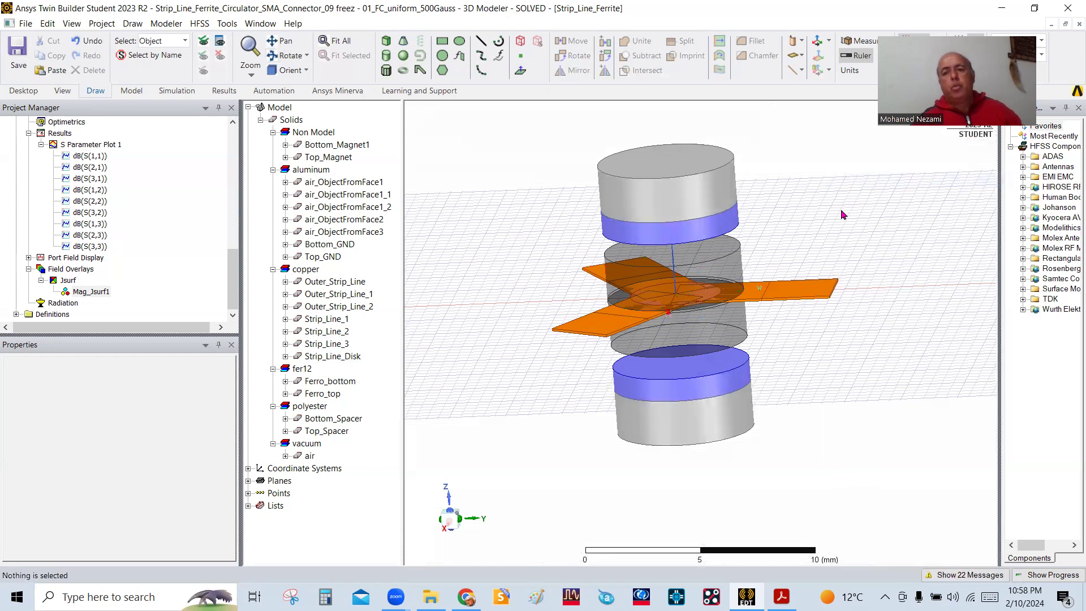
pyautogui.click(735, 277)
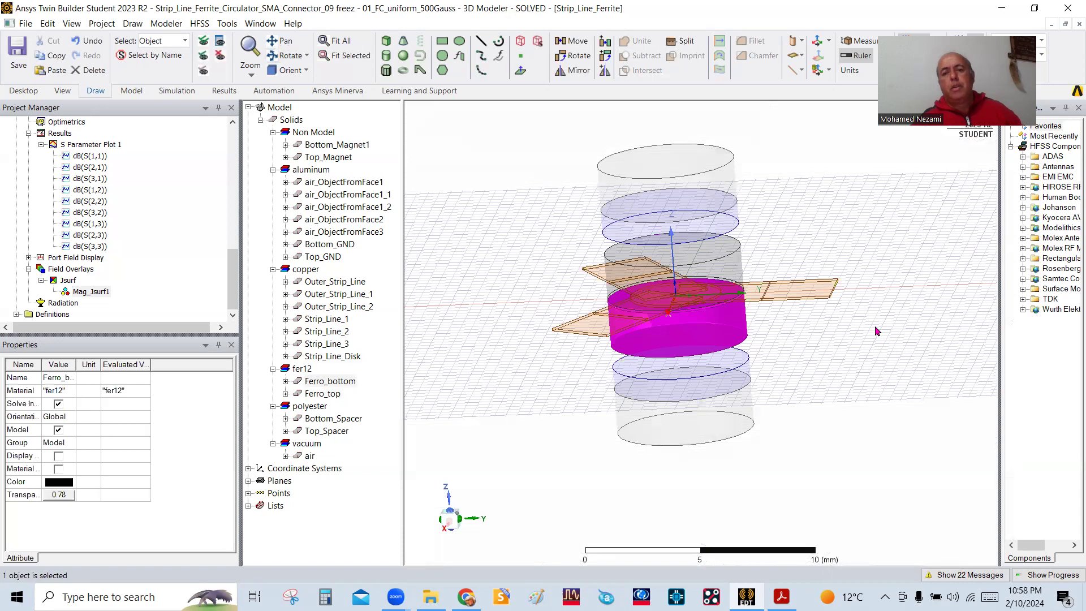
pyautogui.click(876, 331)
pyautogui.click(723, 233)
pyautogui.click(829, 224)
pyautogui.click(719, 382)
pyautogui.click(827, 376)
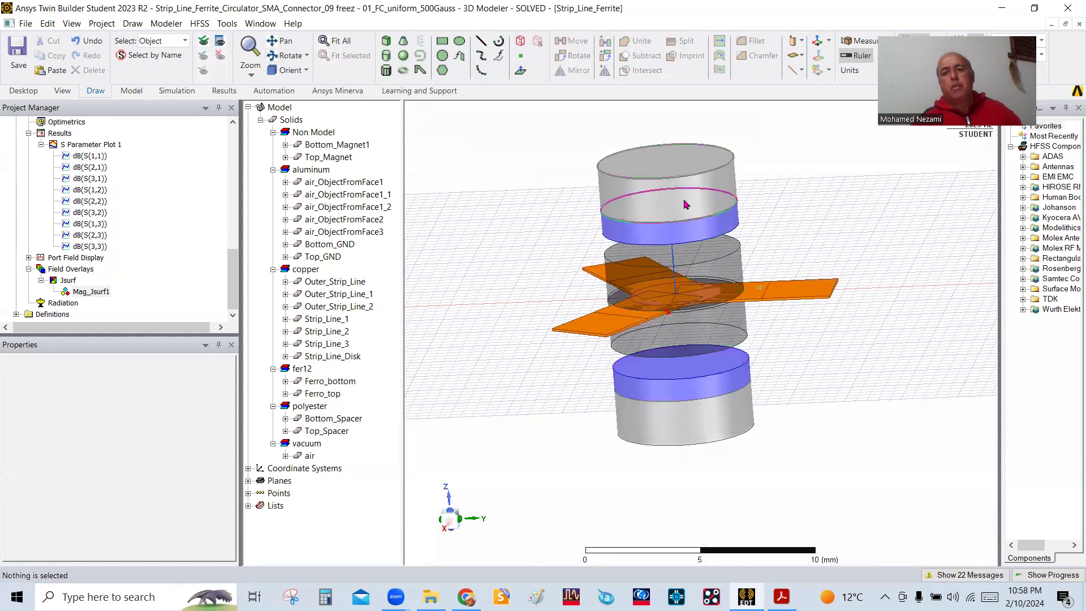
# Highlight the top and bottom magnet cylinders in the model and clear the selection.
pyautogui.click(684, 204)
pyautogui.click(821, 386)
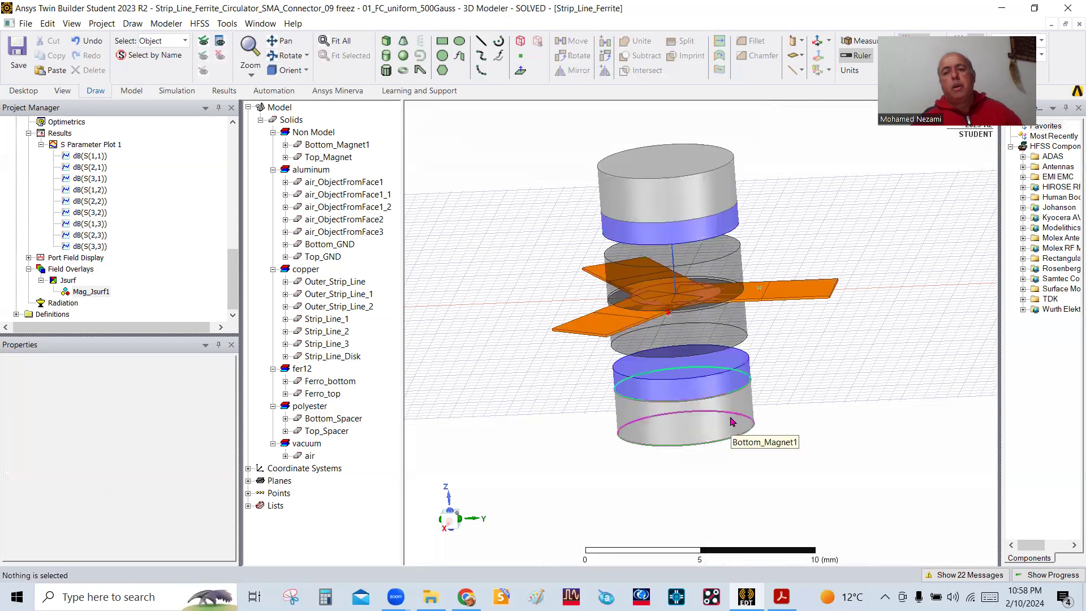
pyautogui.click(731, 421)
pyautogui.click(676, 193)
pyautogui.click(839, 370)
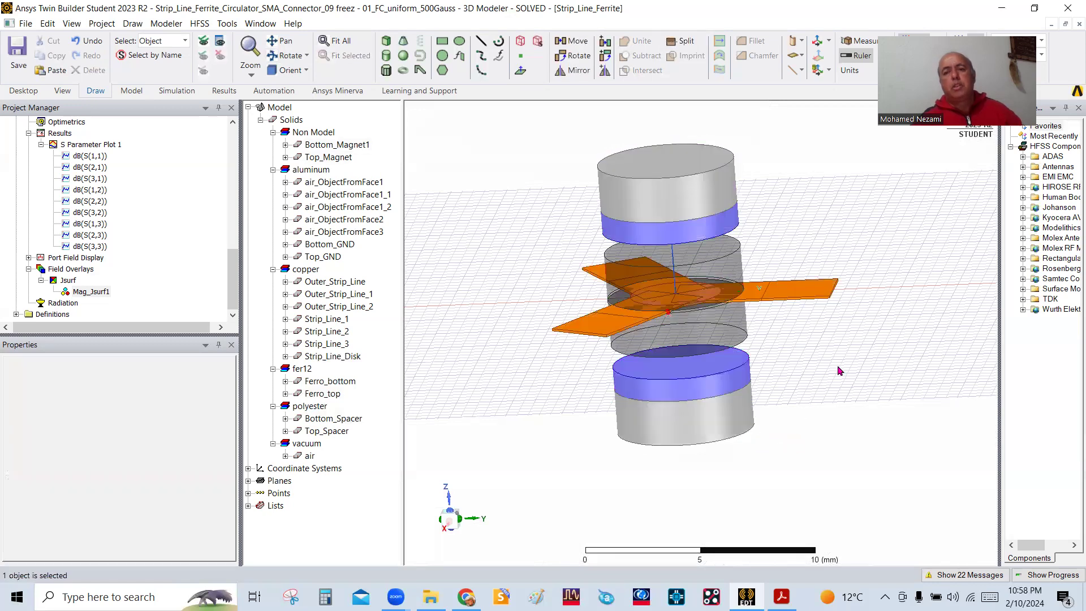
# Examine the three strip arms and the cylinder stack from above and from oblique angles.
pyautogui.click(286, 54)
pyautogui.moveTo(599, 293); pyautogui.dragTo(697, 292)
pyautogui.moveTo(643, 314); pyautogui.dragTo(749, 422)
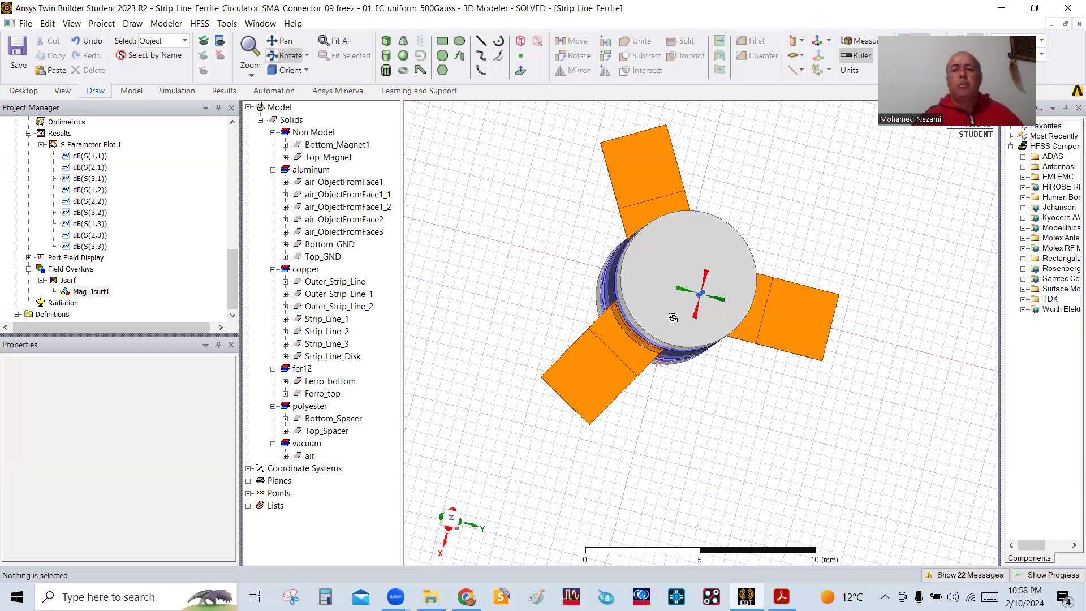
pyautogui.moveTo(673, 318); pyautogui.dragTo(622, 382)
pyautogui.moveTo(605, 345); pyautogui.dragTo(618, 364)
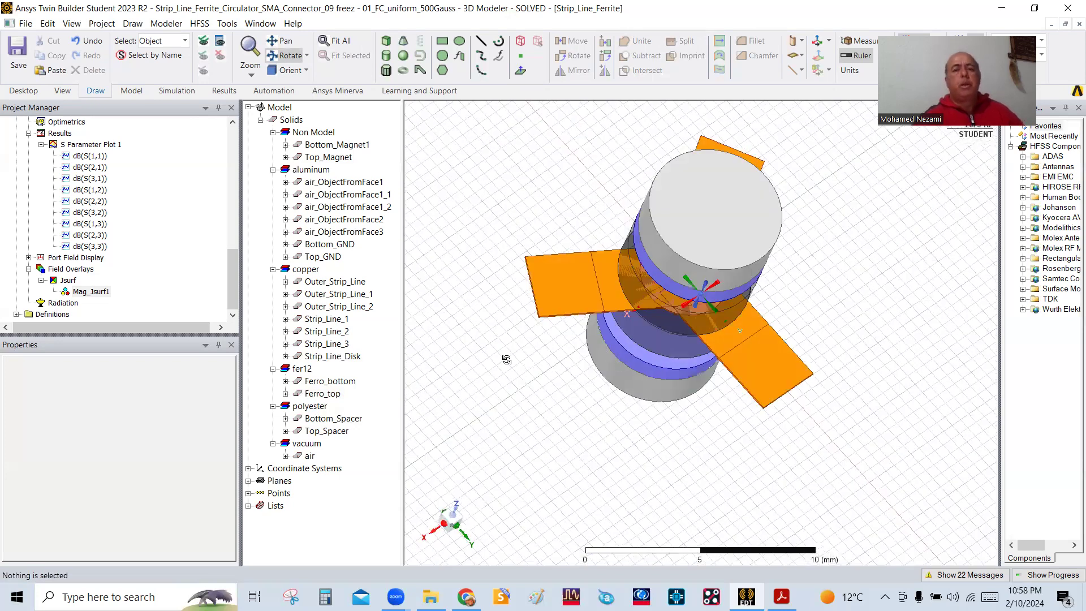
pyautogui.moveTo(504, 359); pyautogui.dragTo(490, 232)
pyautogui.rightClick(491, 233)
pyautogui.click(529, 184)
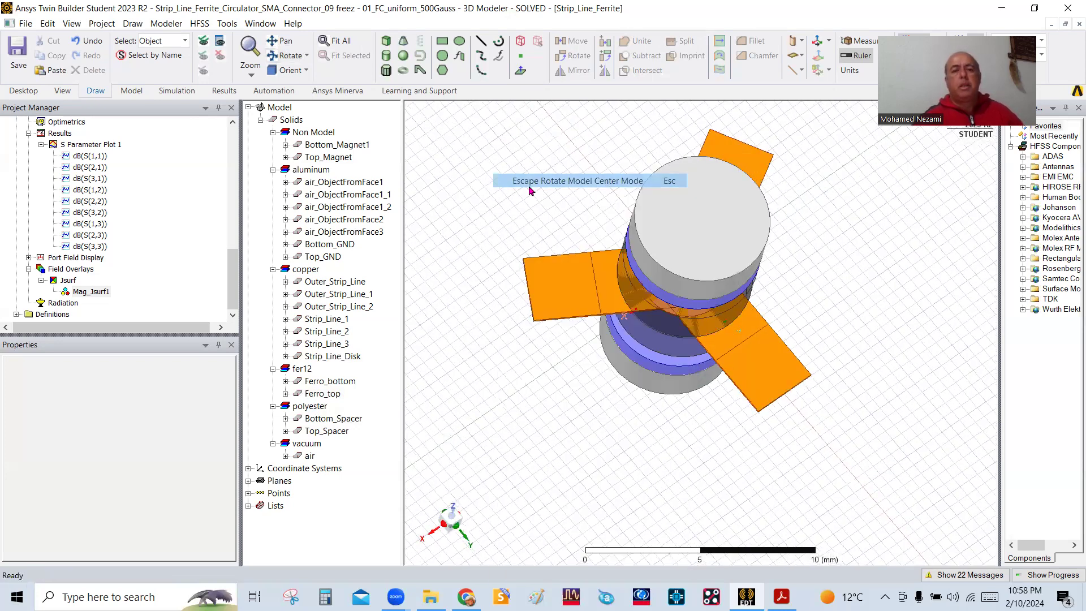
# Show all aluminum parts, including Bottom_GND, Top_GND and the air_ObjectFromFace walls, in the active view.
pyautogui.click(313, 171)
pyautogui.rightClick(313, 174)
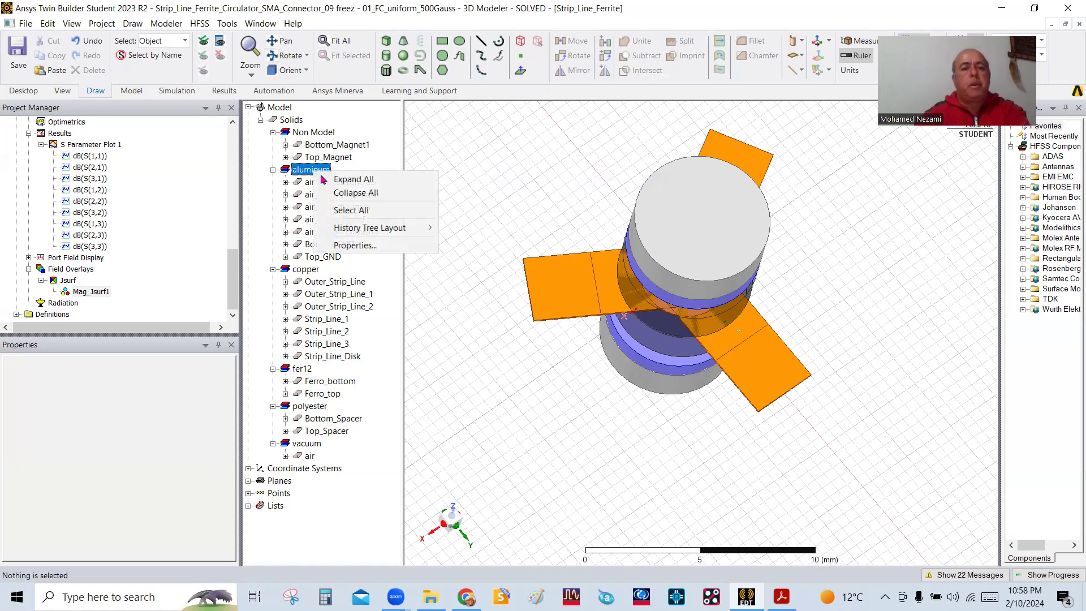
pyautogui.click(352, 211)
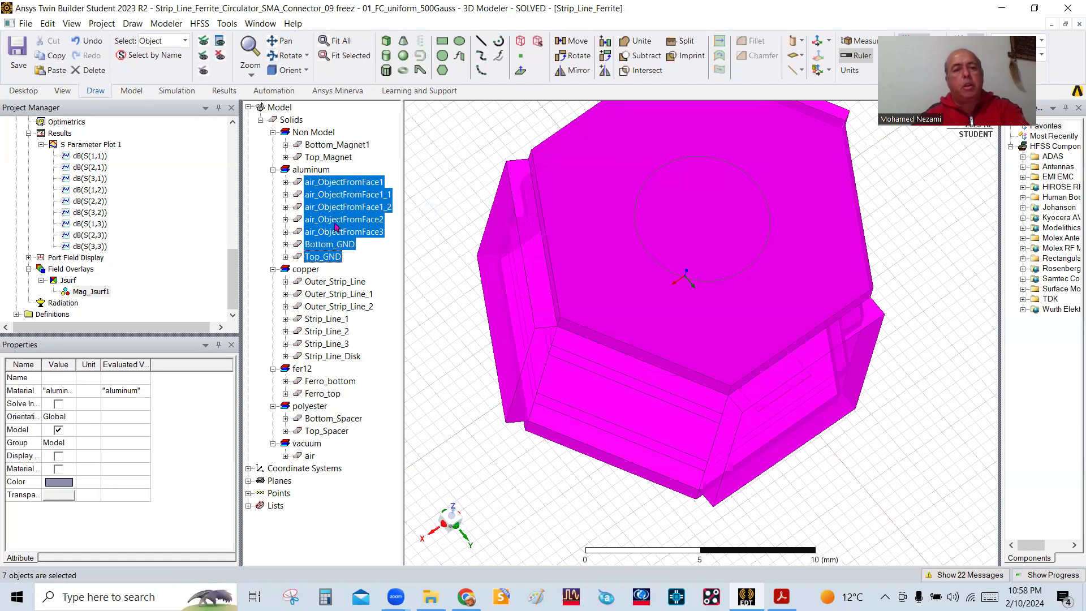
pyautogui.rightClick(339, 195)
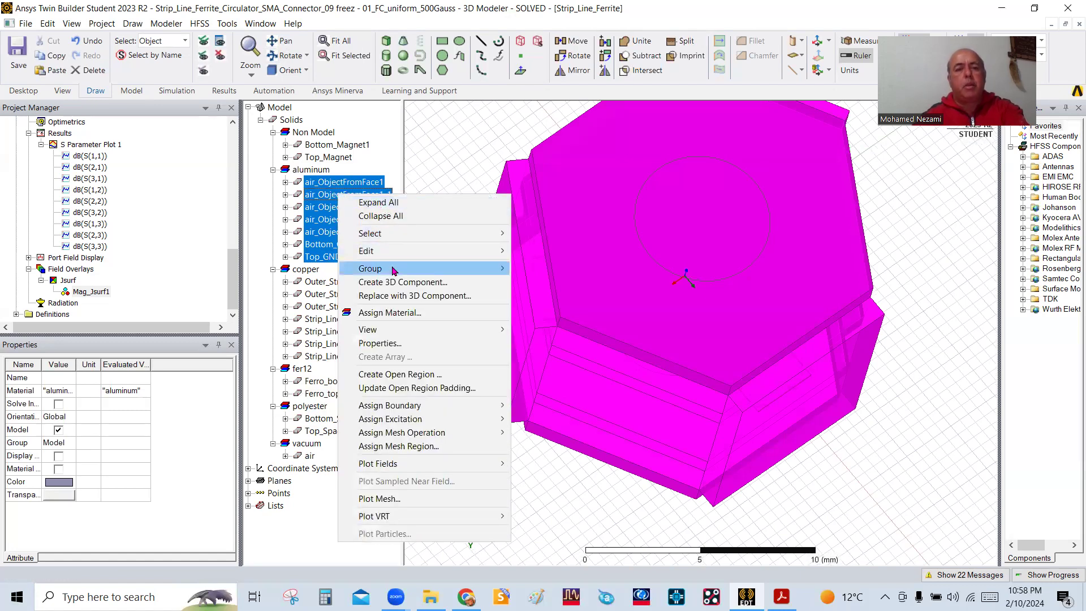
pyautogui.moveTo(389, 336)
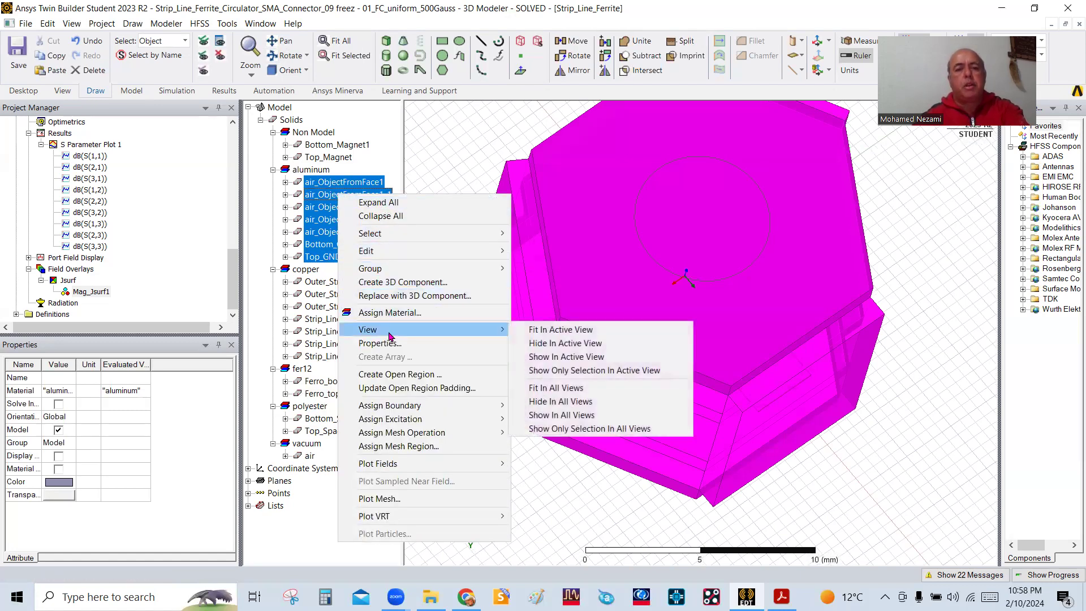
pyautogui.click(559, 358)
pyautogui.click(471, 308)
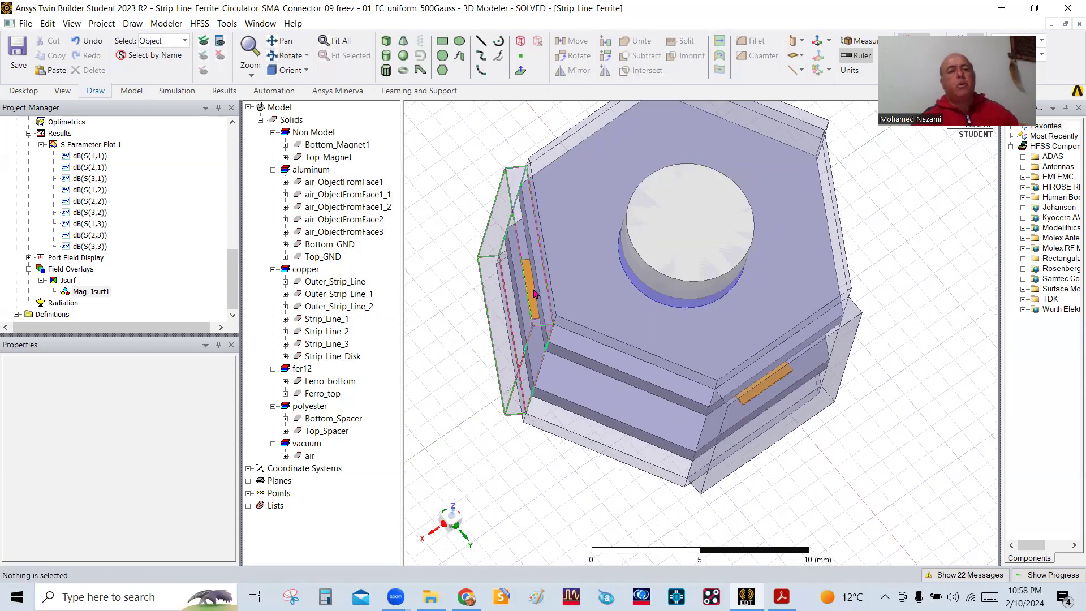
# Examine the aluminum housing and ground plates around the ferrite stack from several angles.
pyautogui.scroll(-3, 504, 300)
pyautogui.moveTo(518, 203); pyautogui.dragTo(576, 149)
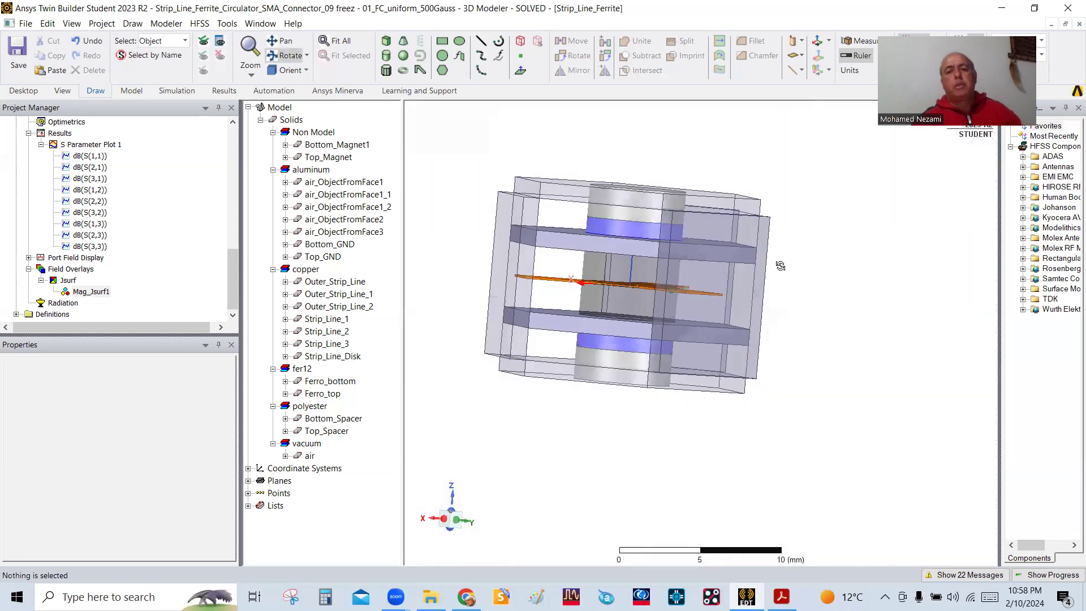
pyautogui.moveTo(617, 231); pyautogui.dragTo(630, 273)
pyautogui.moveTo(696, 210); pyautogui.dragTo(639, 186)
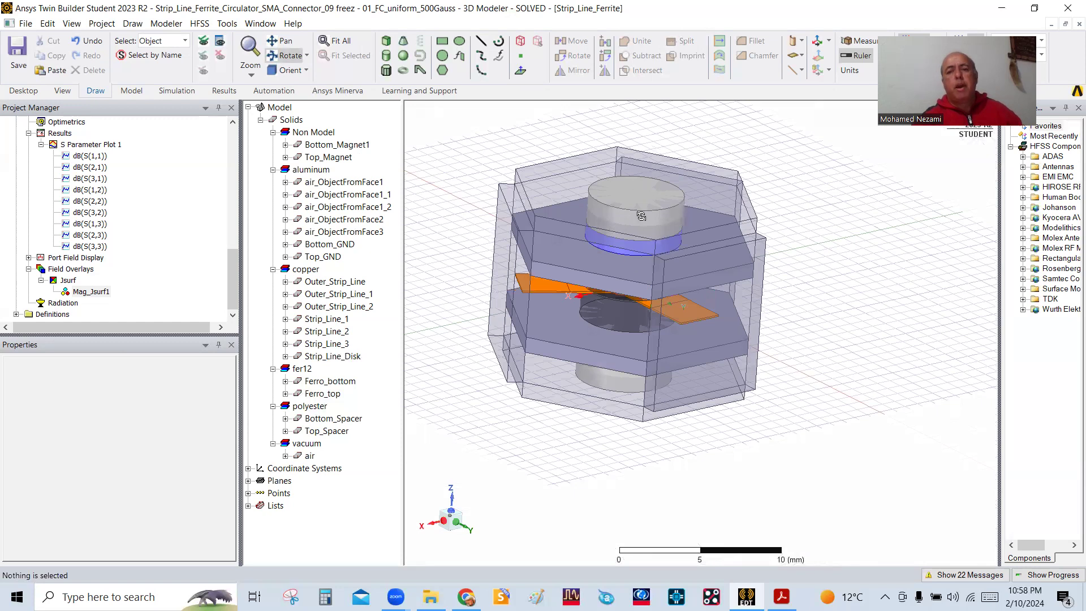
pyautogui.moveTo(634, 210); pyautogui.dragTo(636, 270)
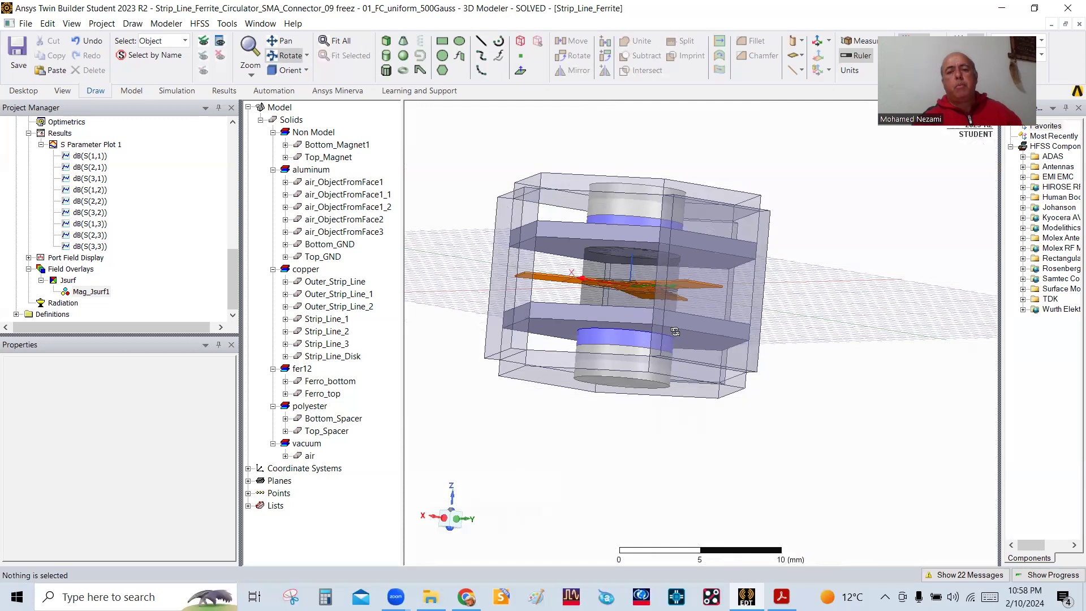
pyautogui.moveTo(629, 324); pyautogui.dragTo(436, 230)
pyautogui.rightClick(285, 108)
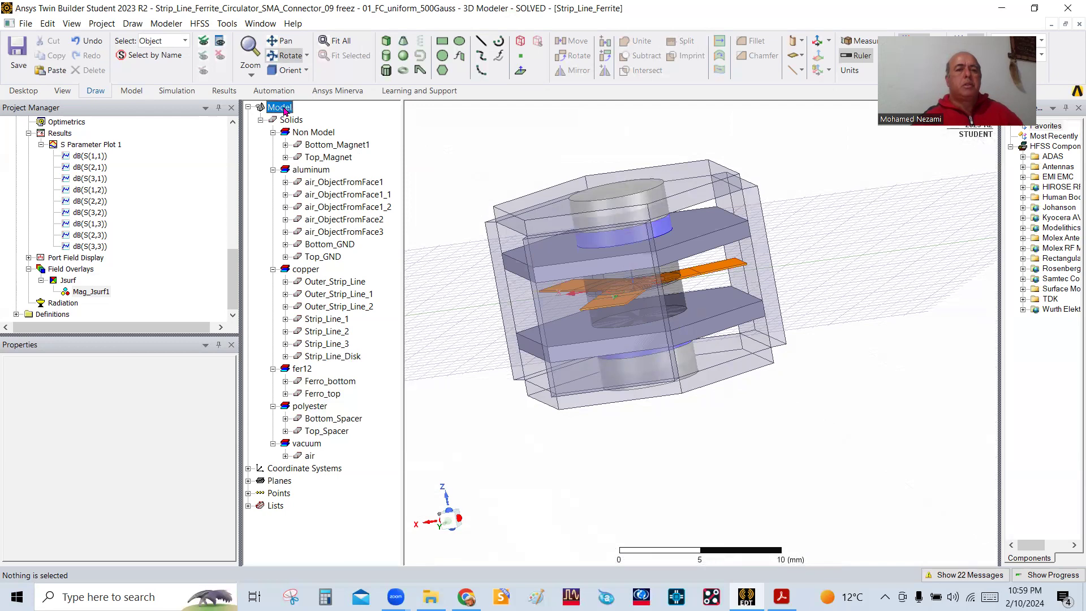
pyautogui.click(552, 150)
pyautogui.moveTo(631, 248); pyautogui.dragTo(707, 266)
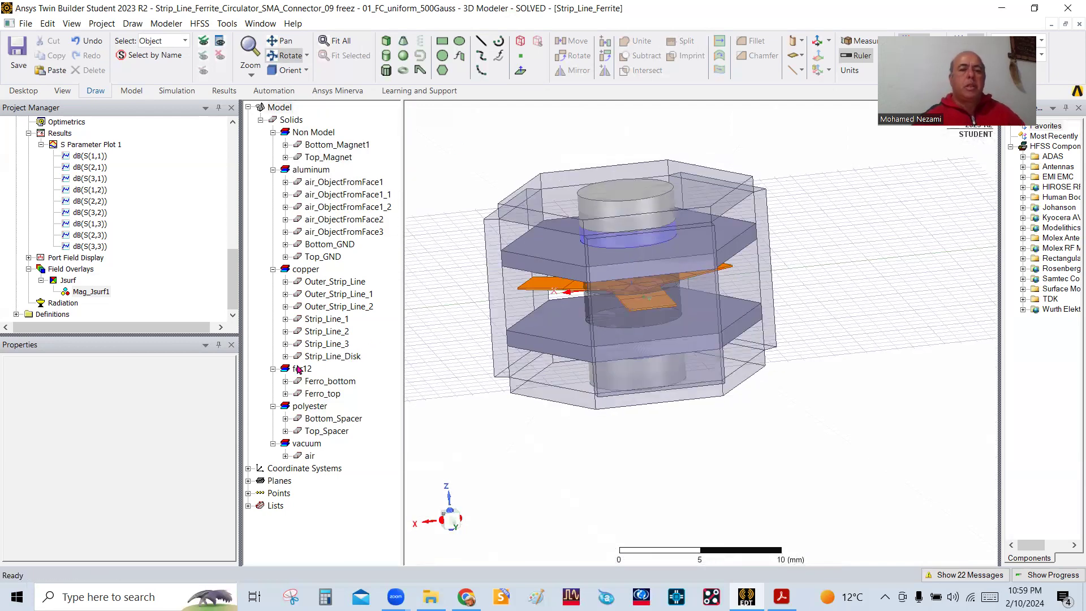
pyautogui.moveTo(585, 298); pyautogui.dragTo(609, 297)
pyautogui.moveTo(575, 356); pyautogui.dragTo(580, 331)
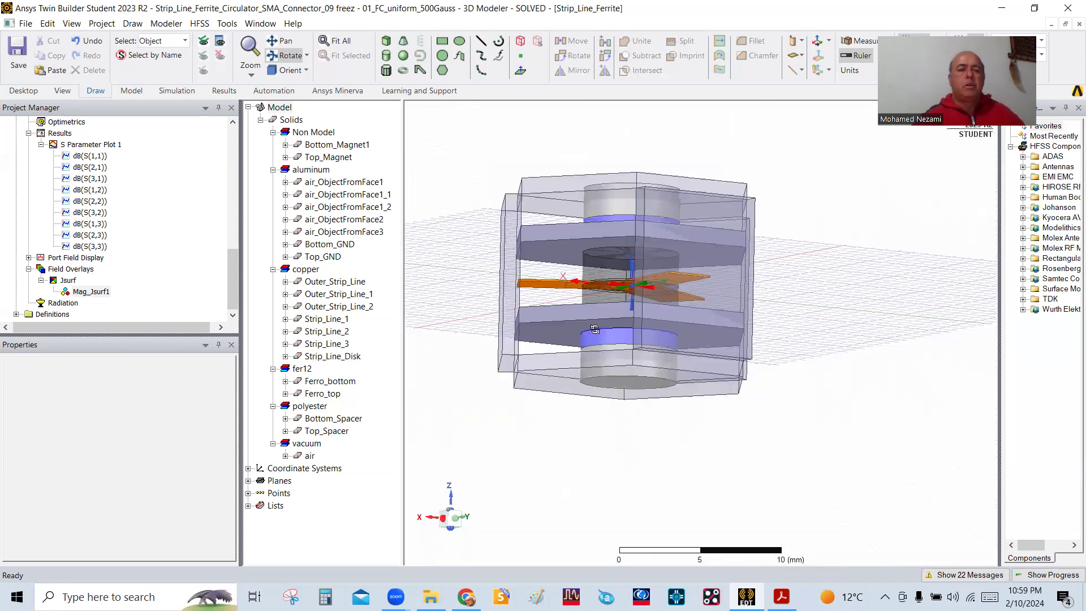
# Highlight the aluminum parts air_ObjectFromFace1, Bottom_GND, Top_GND and air_ObjectFromFace2 one at a time.
pyautogui.click(355, 183)
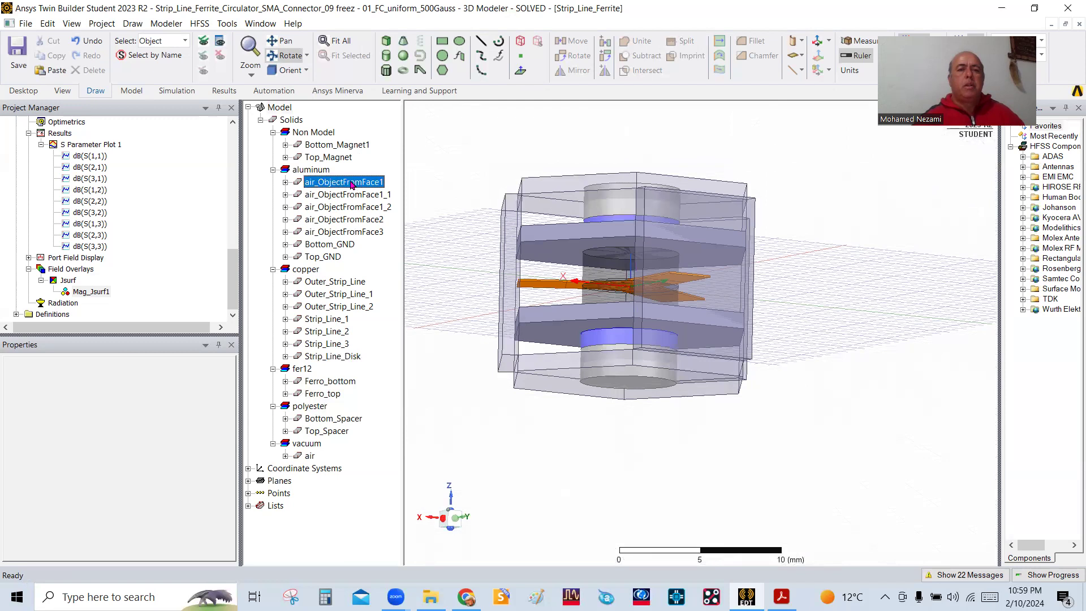
pyautogui.click(340, 244)
pyautogui.click(328, 261)
pyautogui.click(368, 221)
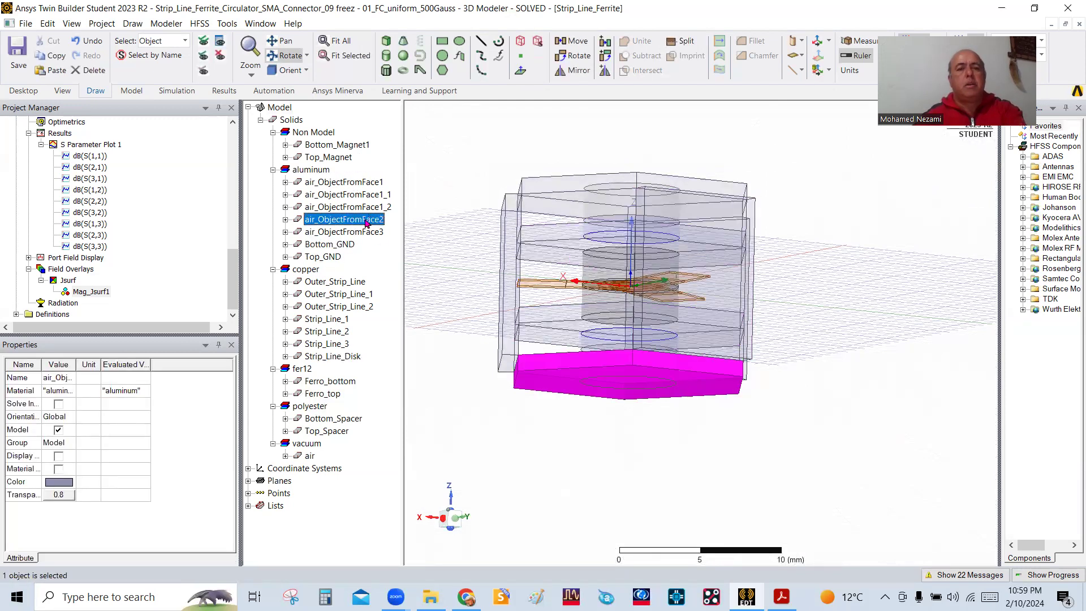
# Highlight the copper parts one at a time, from Outer_Strip_Line and its copies through Strip_Line_1, Strip_Line_2, Strip_Line_3 and Strip_Line_Disk.
pyautogui.click(327, 282)
pyautogui.click(338, 294)
pyautogui.click(341, 307)
pyautogui.click(339, 319)
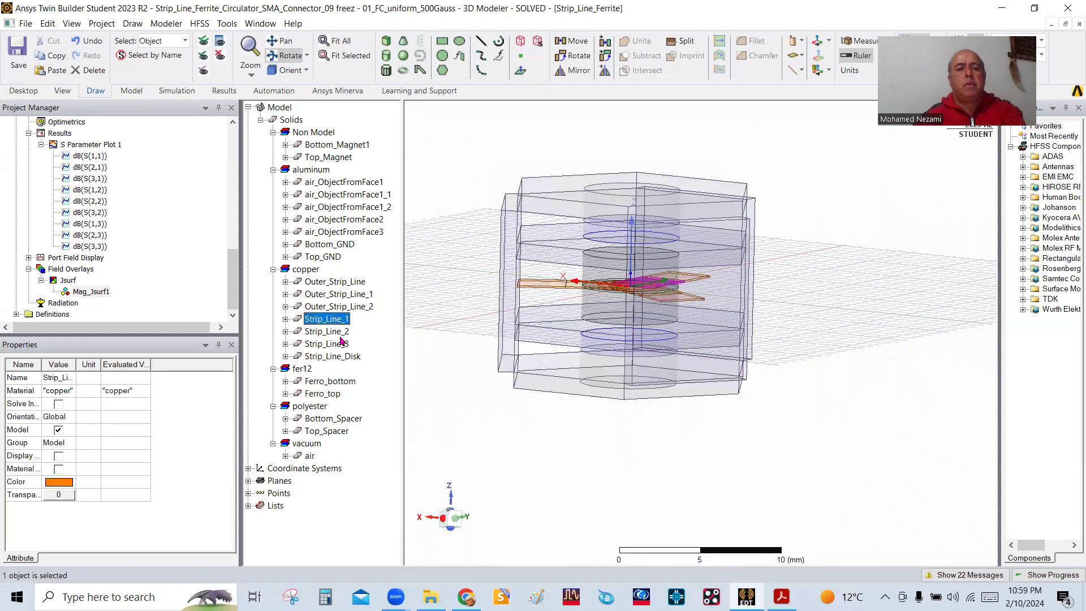
pyautogui.click(343, 332)
pyautogui.click(334, 346)
pyautogui.click(337, 357)
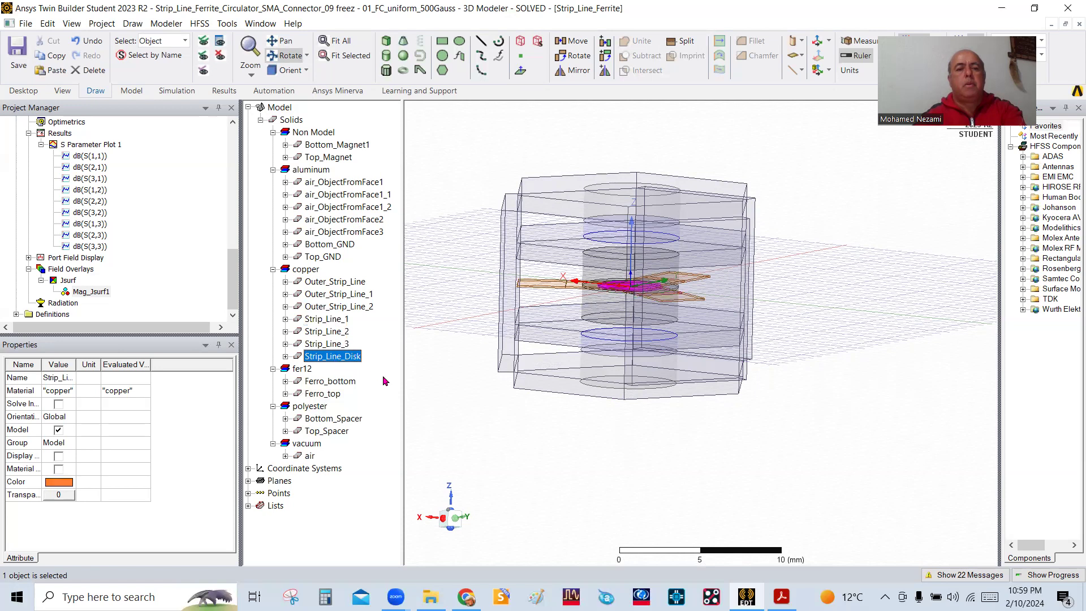
# Highlight the polyester Top_Spacer, then clear the selection so the whole model is shown shaded.
pyautogui.click(339, 432)
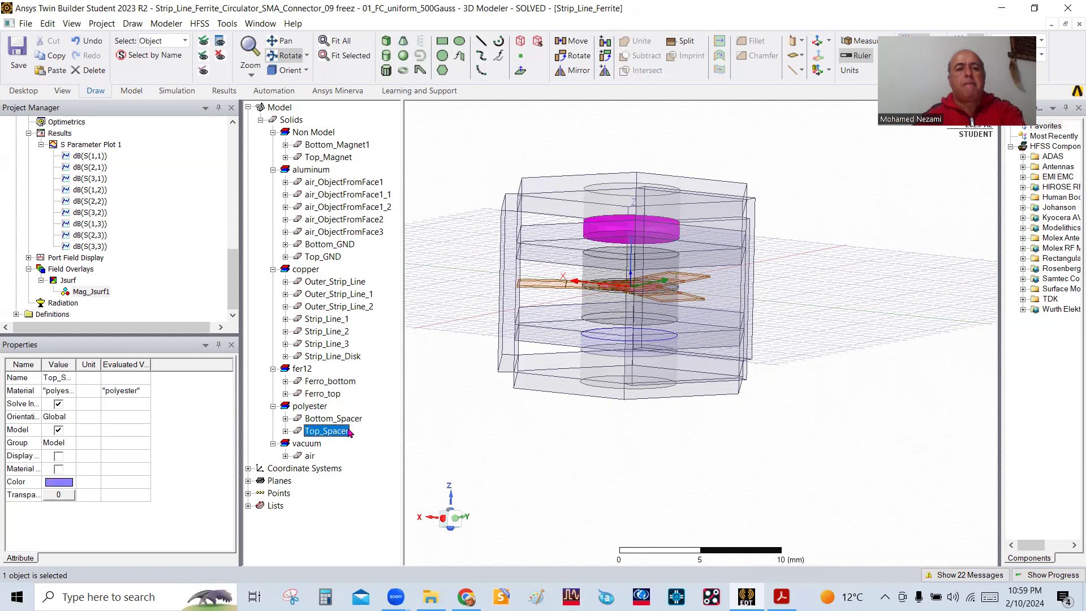
pyautogui.click(269, 107)
pyautogui.rightClick(839, 192)
pyautogui.click(882, 178)
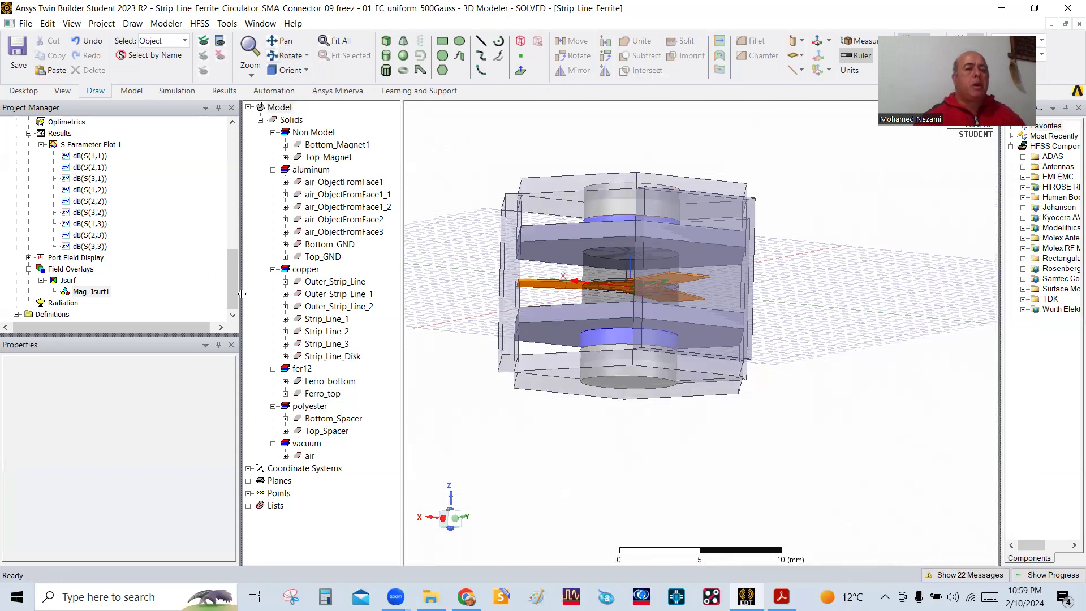
# List the design's excitations, examine wave port 1 on the housing wall from oblique and top views, then deselect it.
pyautogui.scroll(4, 109, 233)
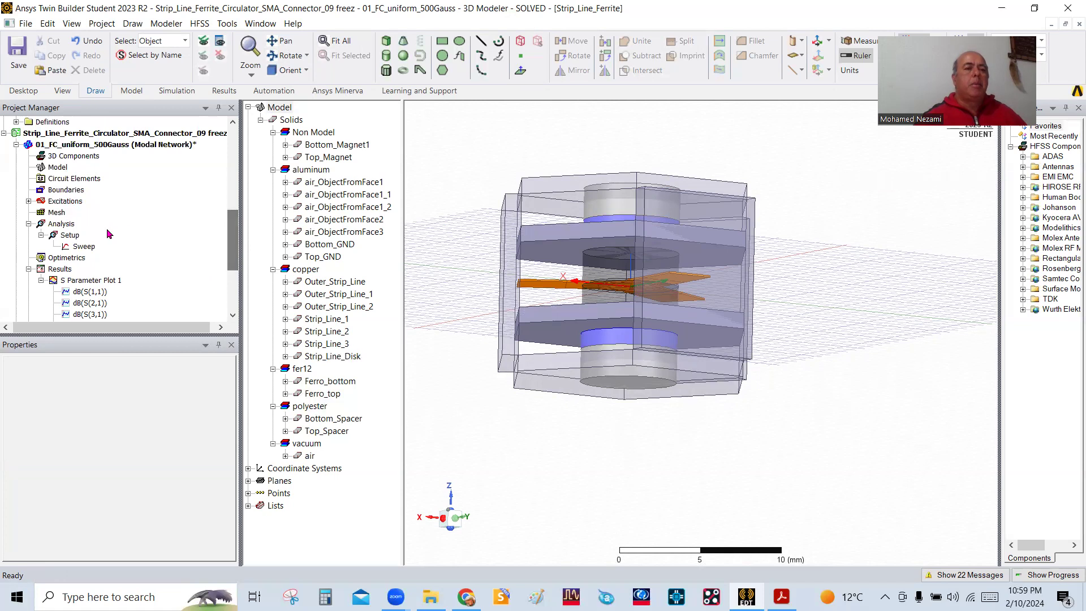
pyautogui.click(28, 201)
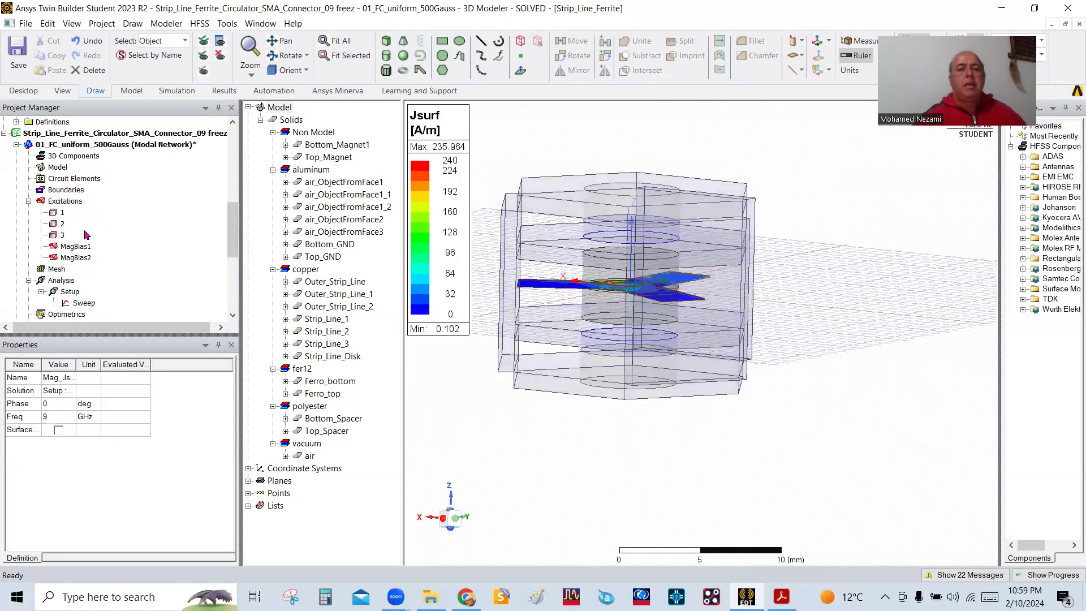
pyautogui.click(56, 214)
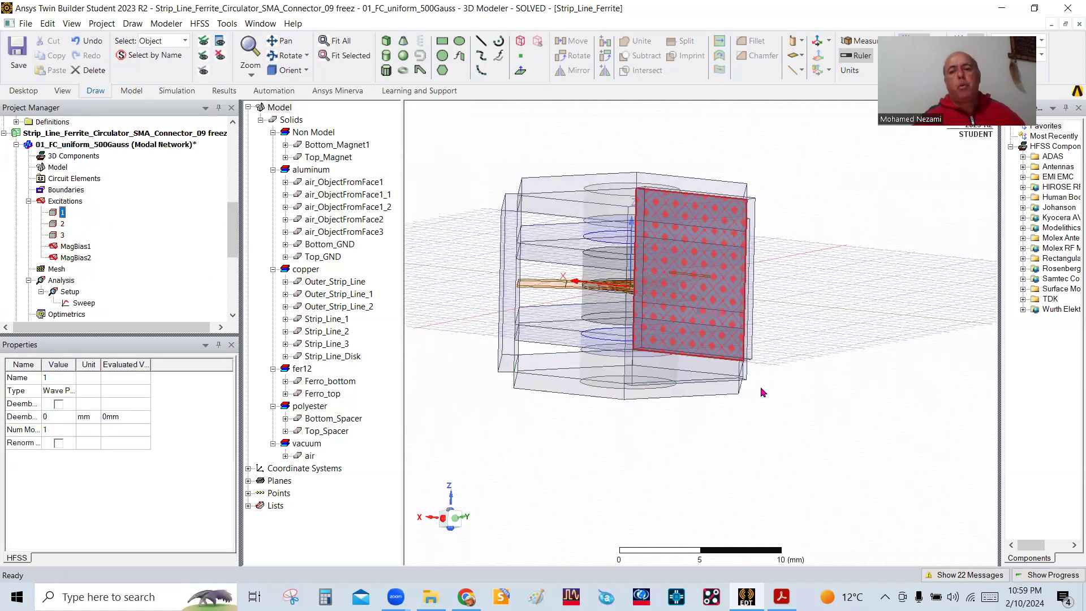
pyautogui.moveTo(724, 374); pyautogui.dragTo(785, 441)
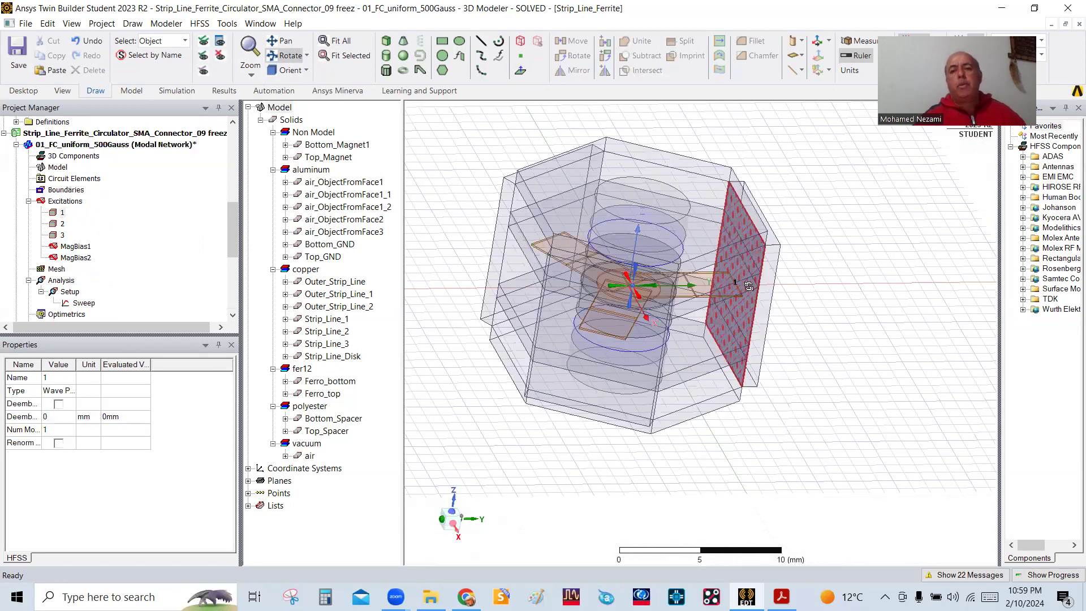
pyautogui.moveTo(749, 286); pyautogui.dragTo(761, 252)
pyautogui.moveTo(738, 331); pyautogui.dragTo(753, 302)
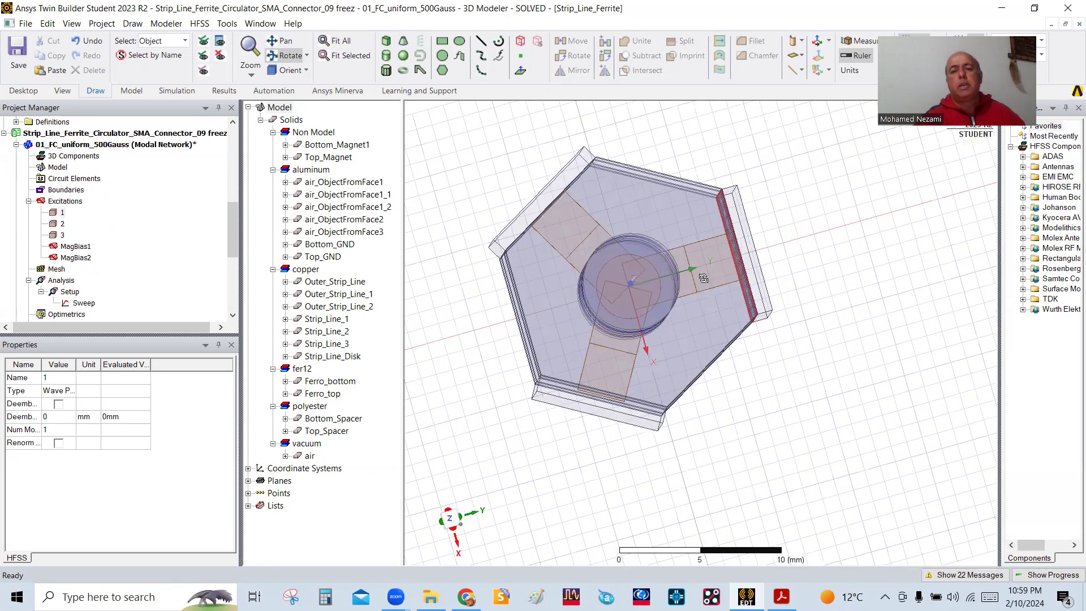
pyautogui.rightClick(473, 153)
pyautogui.click(496, 158)
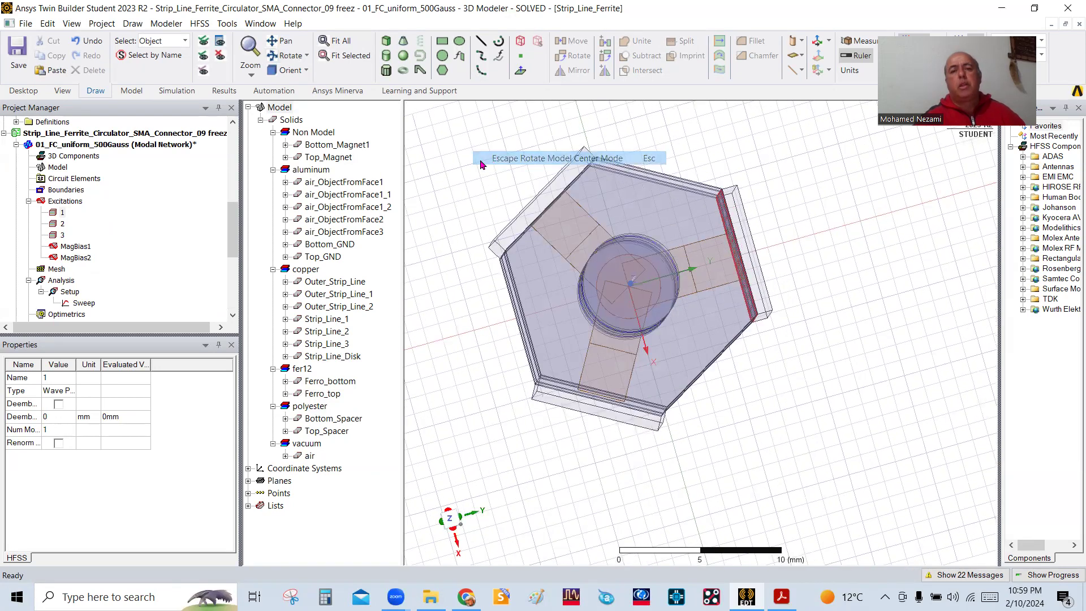
pyautogui.click(704, 277)
pyautogui.click(832, 325)
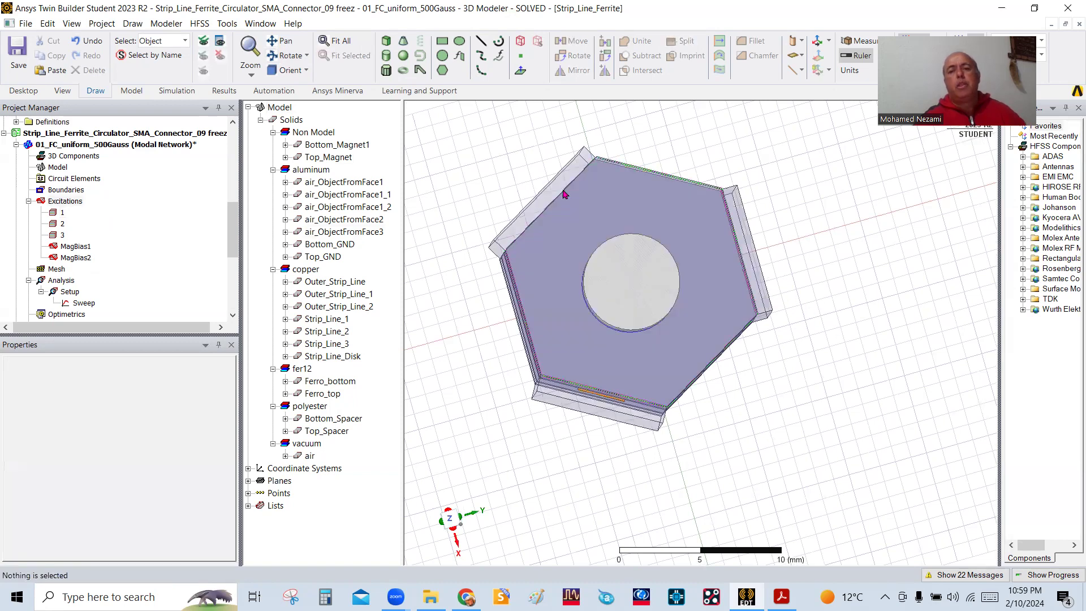
# Highlight wave ports 1, 2 and 3 one after another in a tilted view, then clear the selection.
pyautogui.click(63, 218)
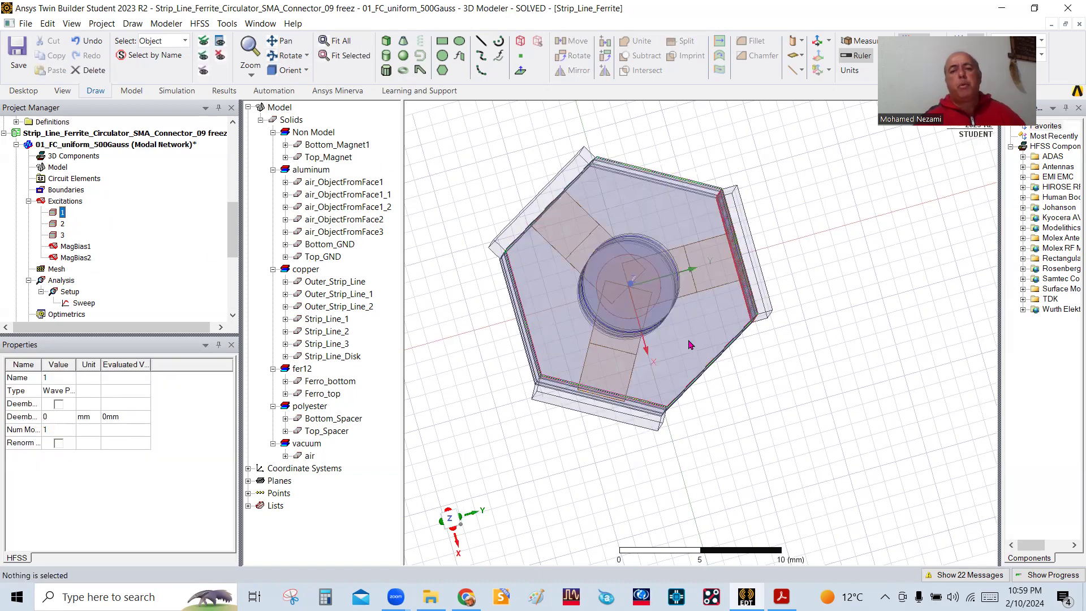
pyautogui.moveTo(609, 287); pyautogui.dragTo(635, 258)
pyautogui.click(63, 214)
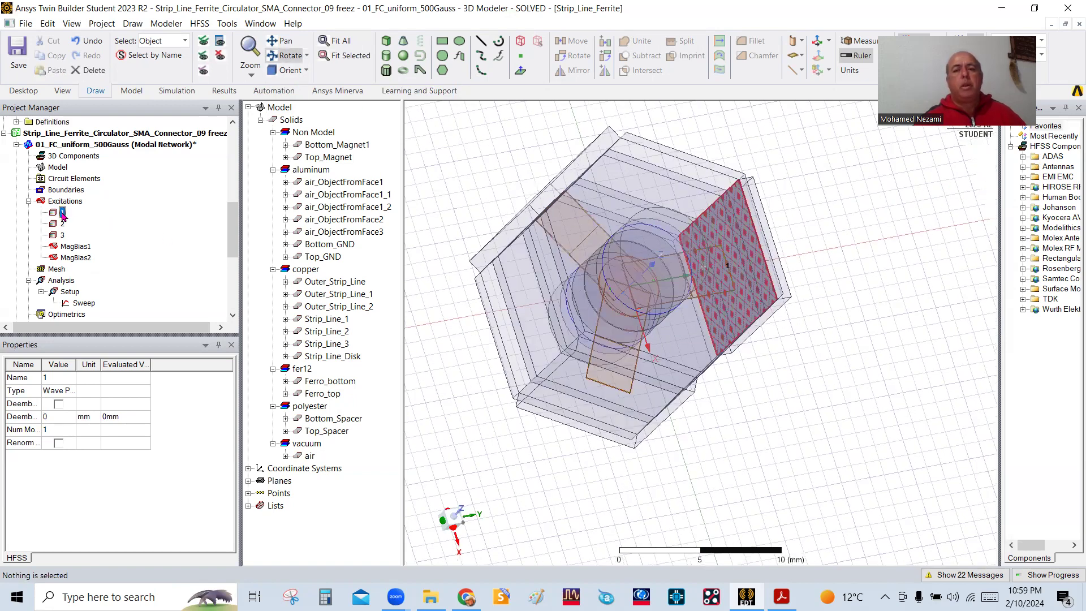
pyautogui.click(63, 224)
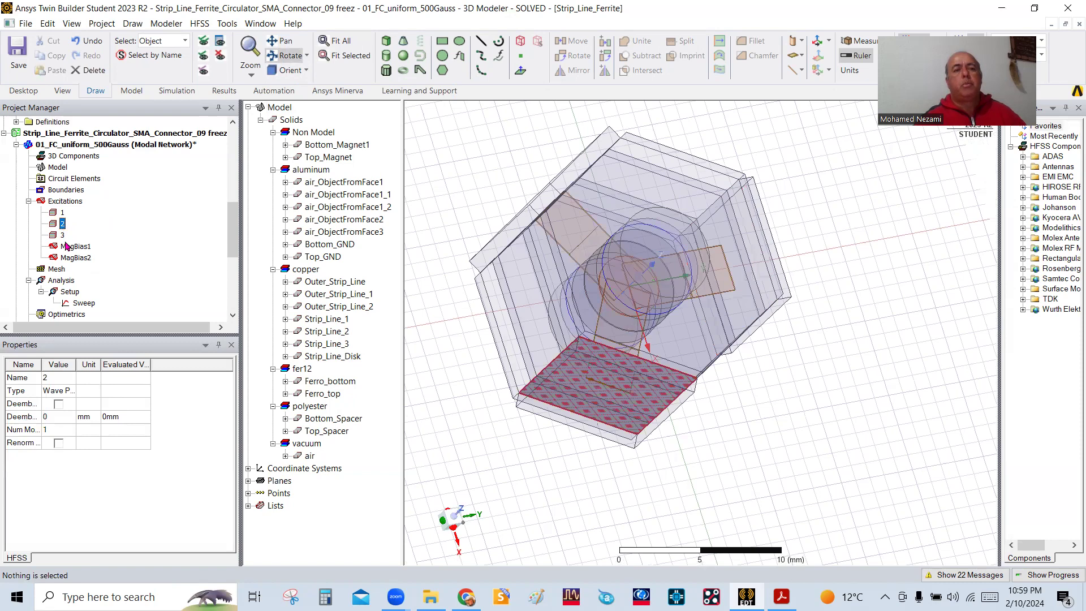
pyautogui.click(63, 235)
pyautogui.moveTo(795, 347)
pyautogui.mouseDown()
pyautogui.moveTo(684, 306)
pyautogui.moveTo(760, 321)
pyautogui.moveTo(737, 221)
pyautogui.mouseUp()
pyautogui.rightClick(777, 159)
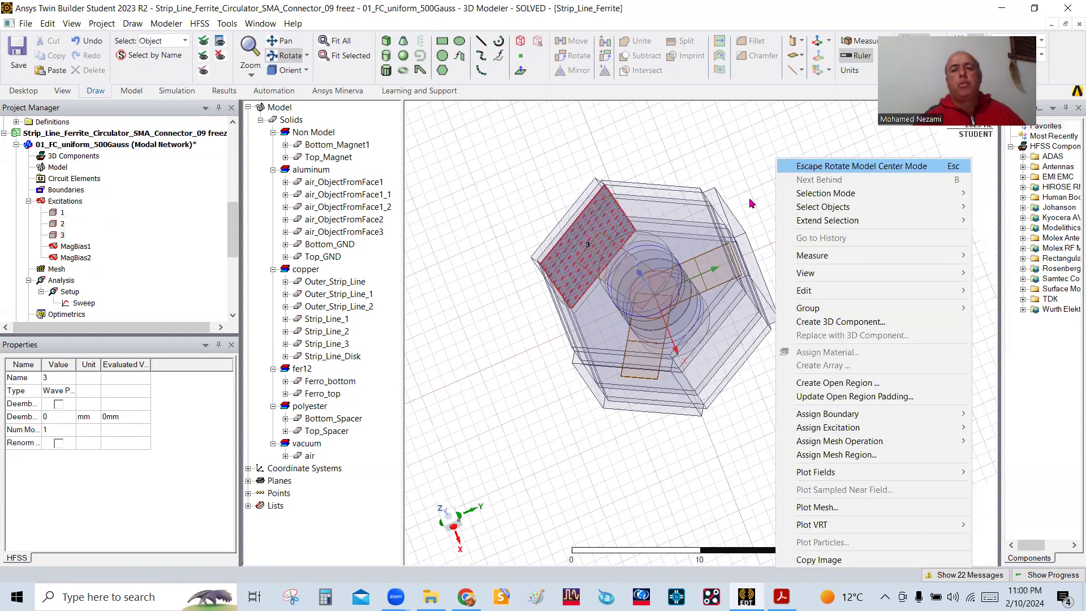
pyautogui.click(792, 166)
pyautogui.click(531, 137)
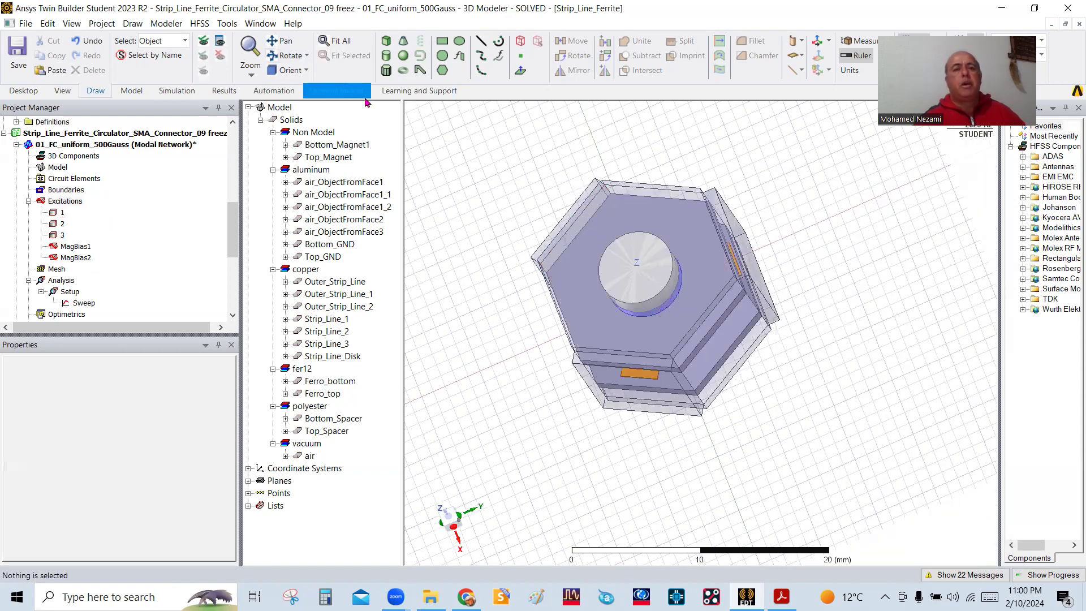
# Examine the complete circulator from all sides, including the openings where the strip lines reach the housing walls.
pyautogui.click(287, 56)
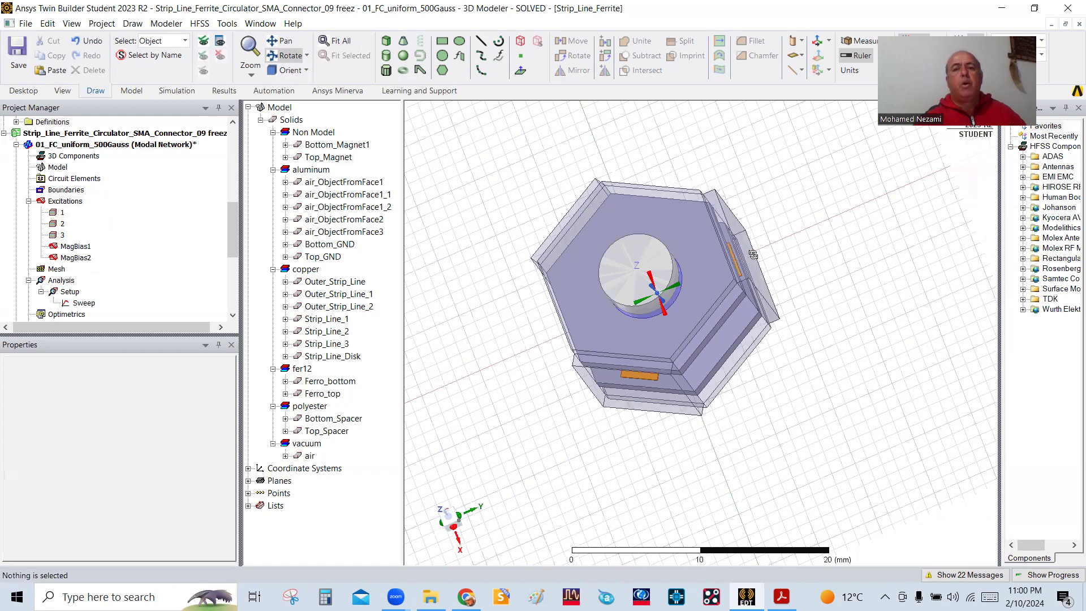
pyautogui.moveTo(753, 255); pyautogui.dragTo(662, 182)
pyautogui.moveTo(699, 214); pyautogui.dragTo(566, 286)
pyautogui.moveTo(703, 353); pyautogui.dragTo(637, 263)
pyautogui.moveTo(703, 280); pyautogui.dragTo(788, 436)
pyautogui.moveTo(647, 365); pyautogui.dragTo(620, 315)
pyautogui.moveTo(563, 280); pyautogui.dragTo(699, 291)
pyautogui.moveTo(639, 319); pyautogui.dragTo(698, 257)
pyautogui.moveTo(636, 297); pyautogui.dragTo(592, 283)
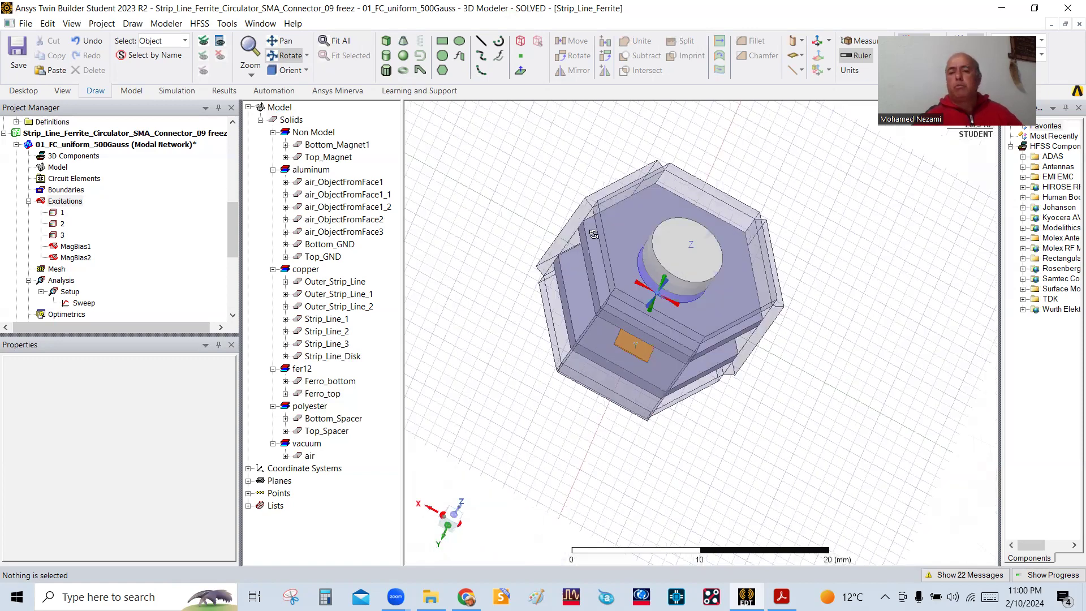
pyautogui.moveTo(699, 137); pyautogui.dragTo(777, 259)
pyautogui.moveTo(667, 274); pyautogui.dragTo(707, 290)
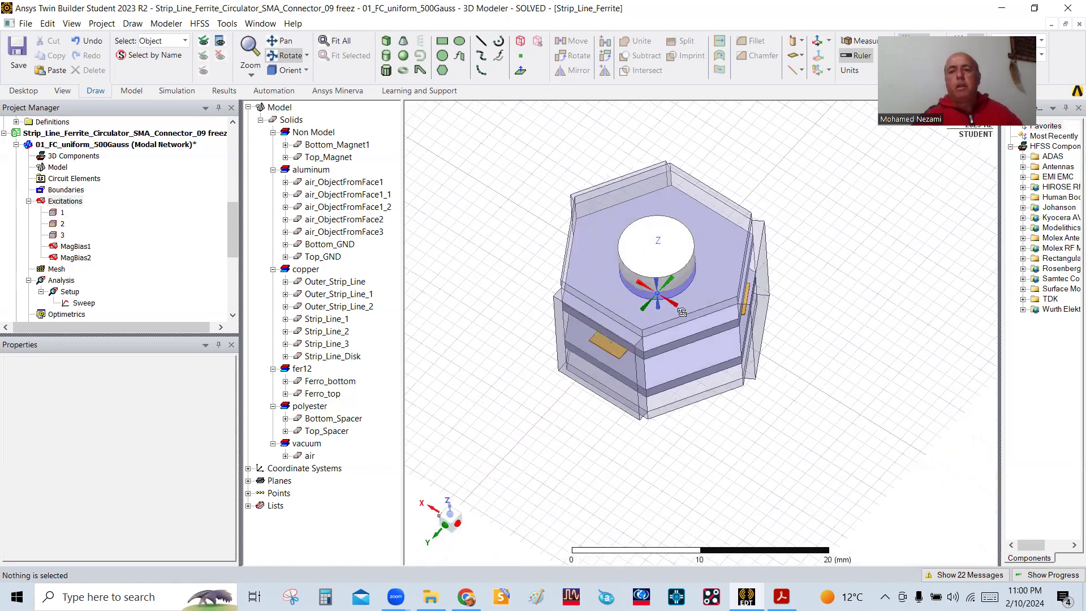
pyautogui.moveTo(628, 324); pyautogui.dragTo(730, 334)
pyautogui.moveTo(742, 270); pyautogui.dragTo(737, 302)
pyautogui.moveTo(634, 262); pyautogui.dragTo(701, 272)
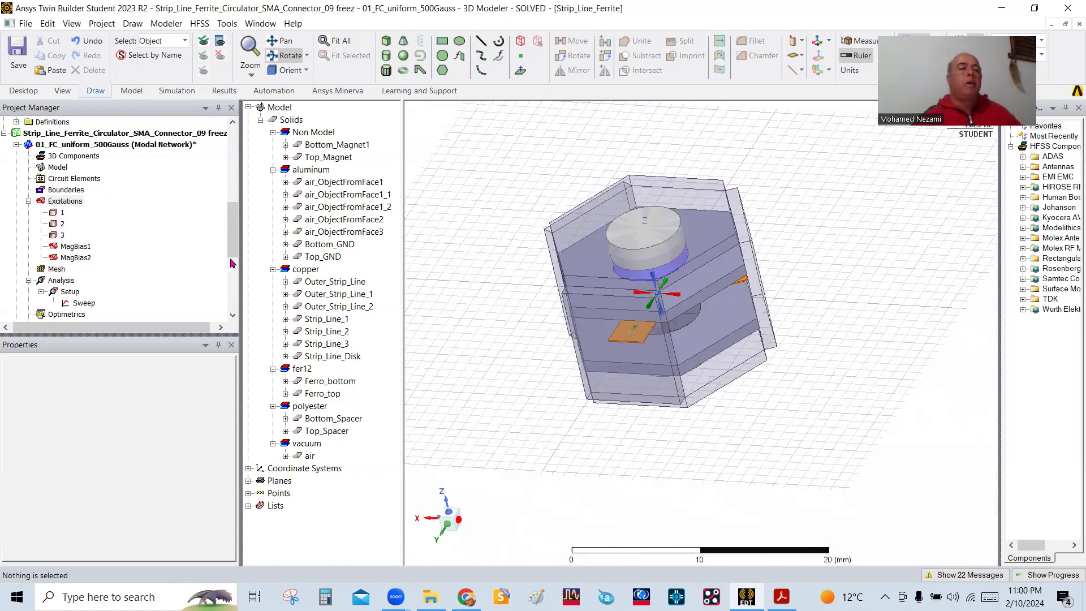
# Open S Parameter Plot 1 of the 01_FC_uniform_500Gauss design and find the design's entry in the project tree.
pyautogui.scroll(-2, 172, 272)
pyautogui.scroll(-2, 173, 273)
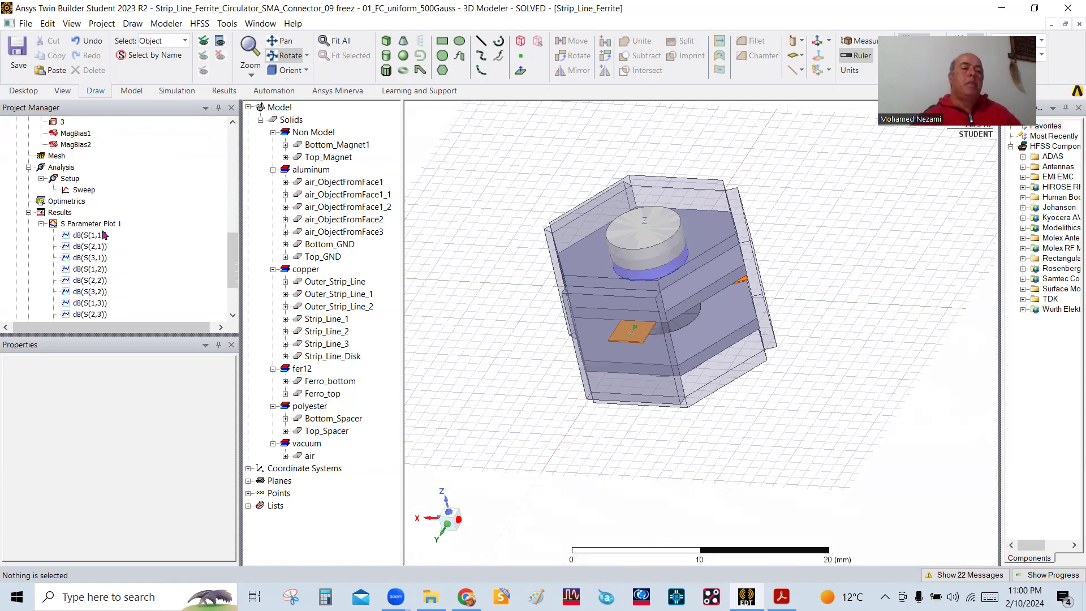
pyautogui.doubleClick(103, 224)
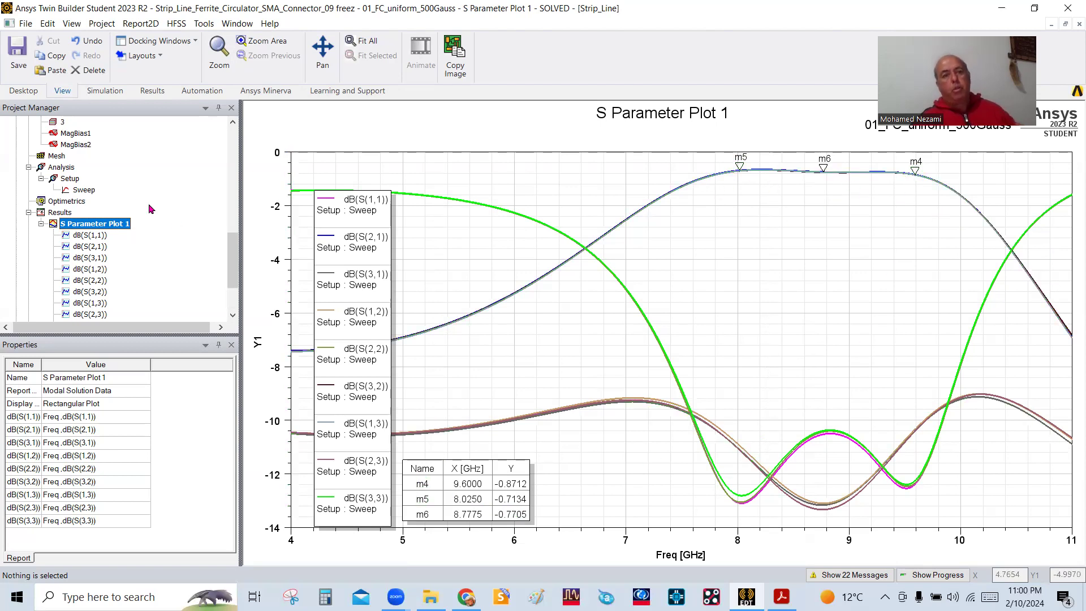
pyautogui.moveTo(238, 265); pyautogui.dragTo(246, 203)
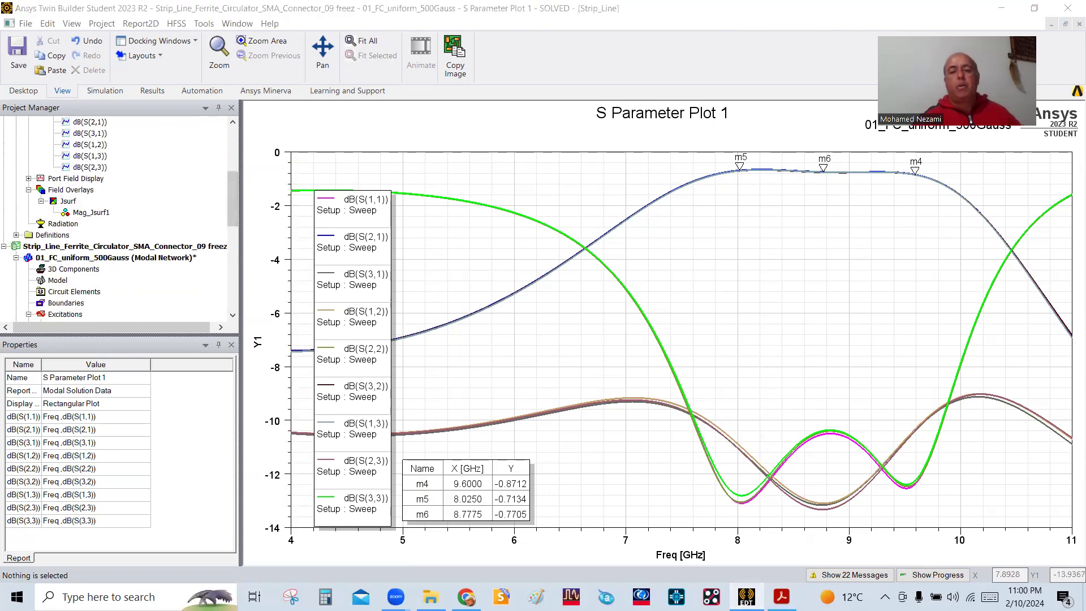
# Switch to the PDF slides to view the Circulators/Isolators Assembly photos, then return to the Ansys window.
pyautogui.click(781, 597)
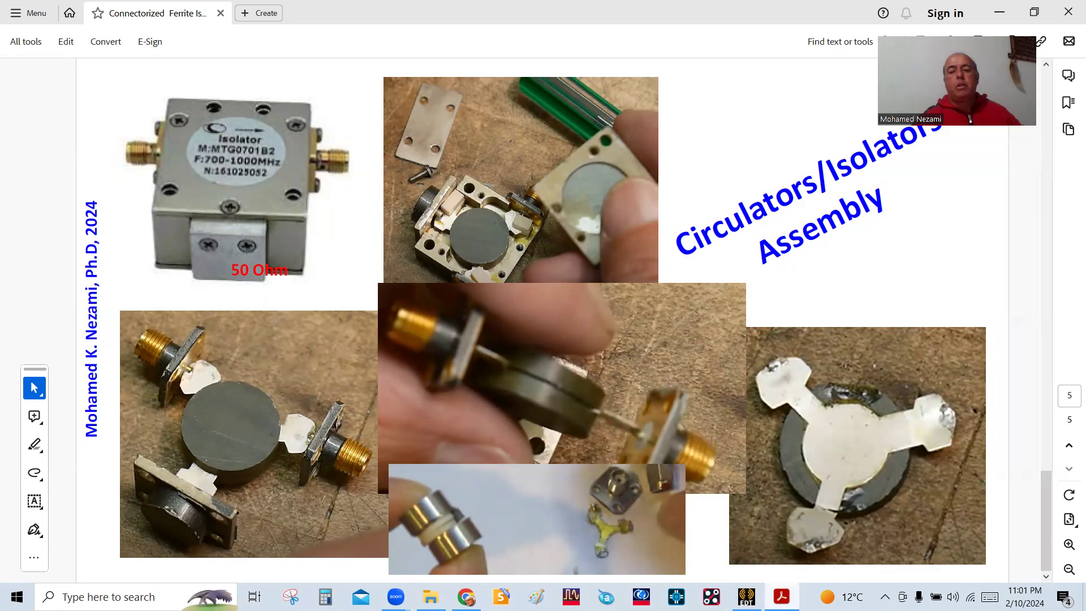
pyautogui.moveTo(747, 596)
pyautogui.click(687, 529)
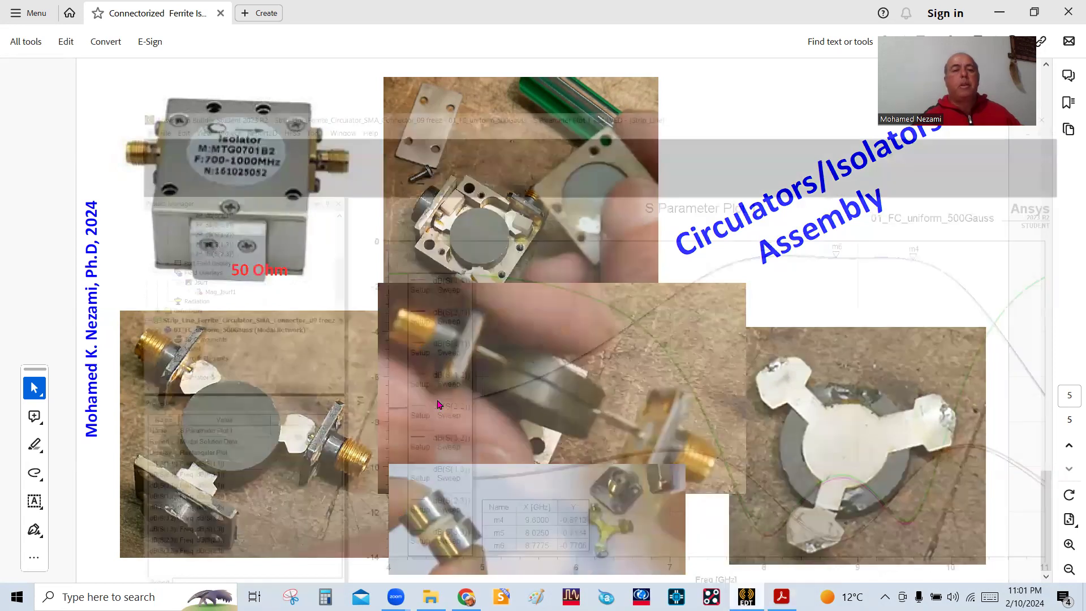
# Reopen the 3D model of the Connector_09 project's 01_FC_uniform_500Gauss design and examine the housing and strip line ends from several angles.
pyautogui.doubleClick(130, 256)
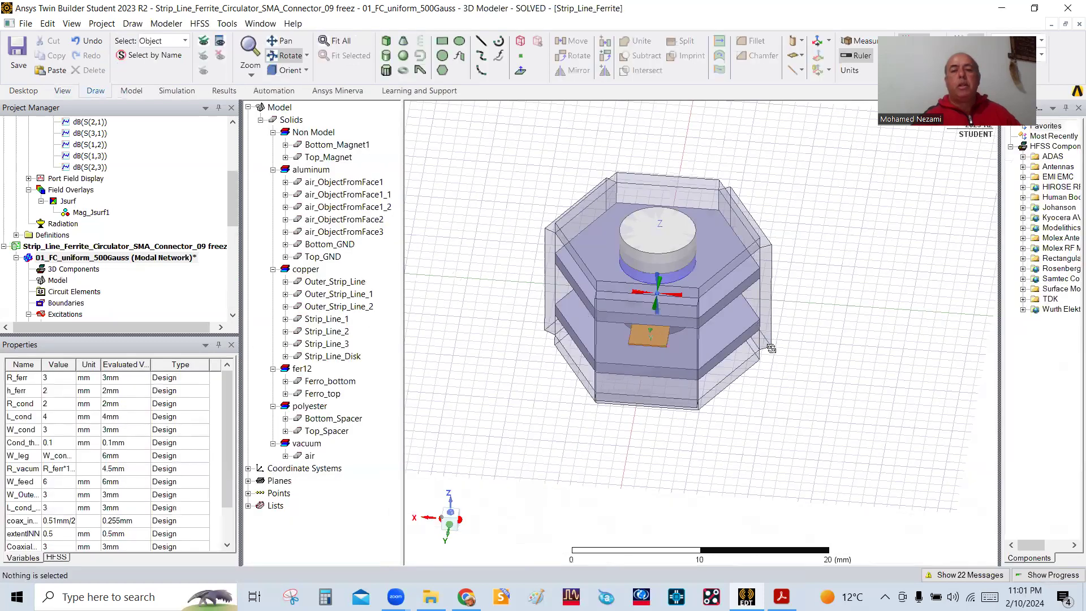
pyautogui.moveTo(652, 374)
pyautogui.mouseDown()
pyautogui.moveTo(659, 392)
pyautogui.moveTo(651, 381)
pyautogui.mouseUp()
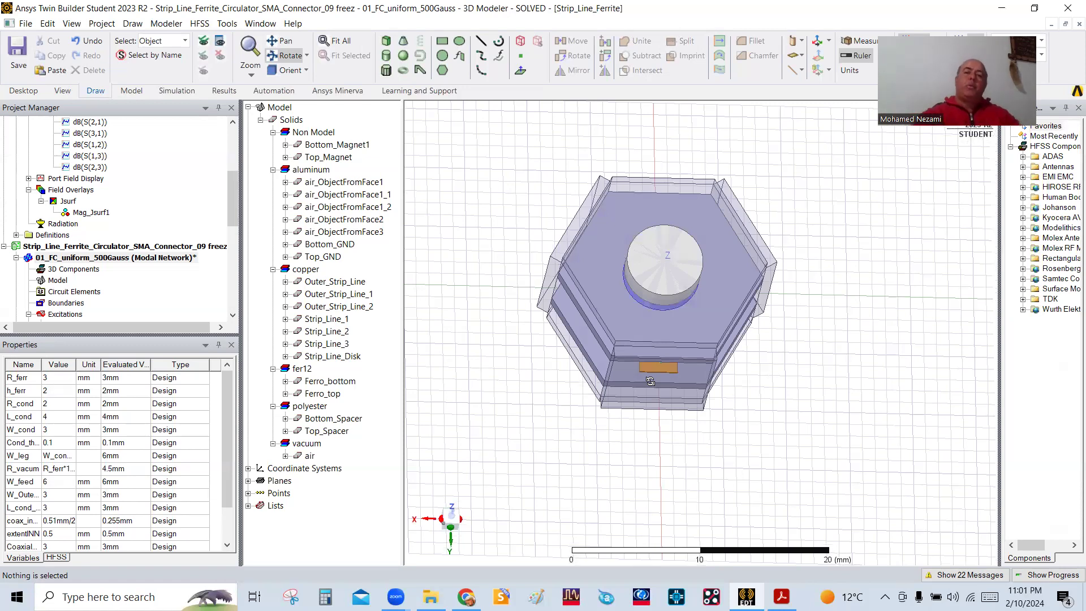
pyautogui.moveTo(765, 300); pyautogui.dragTo(732, 267)
pyautogui.moveTo(614, 349); pyautogui.dragTo(570, 239)
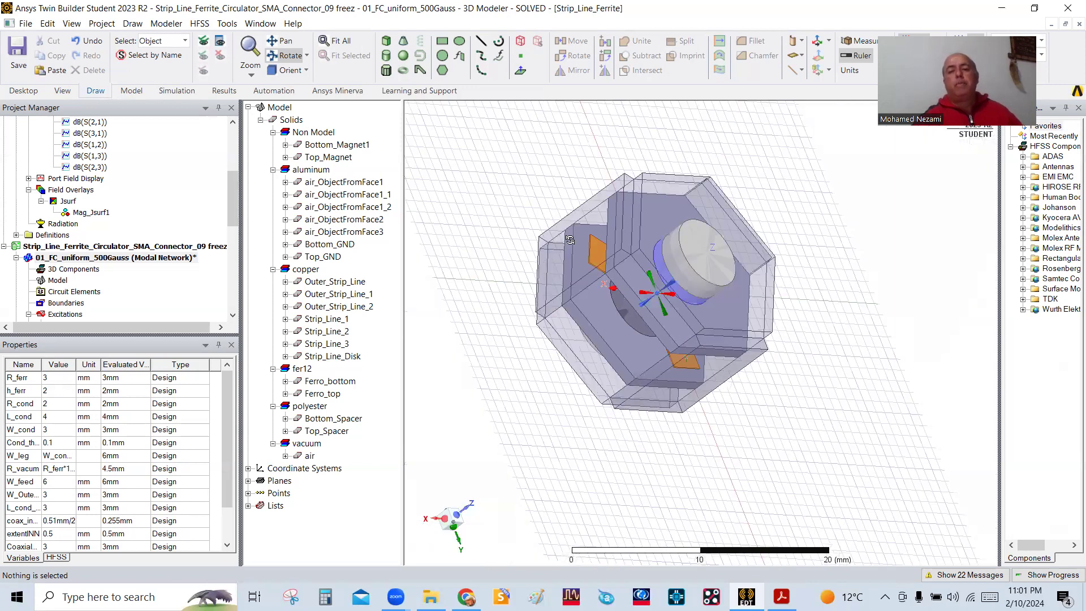
pyautogui.moveTo(633, 327)
pyautogui.mouseDown()
pyautogui.moveTo(658, 334)
pyautogui.moveTo(623, 308)
pyautogui.mouseUp()
# Review the PDF slides from the title page through the circulator types to the strip line photos, then return to Ansys.
pyautogui.click(781, 597)
pyautogui.scroll(4, 407, 340)
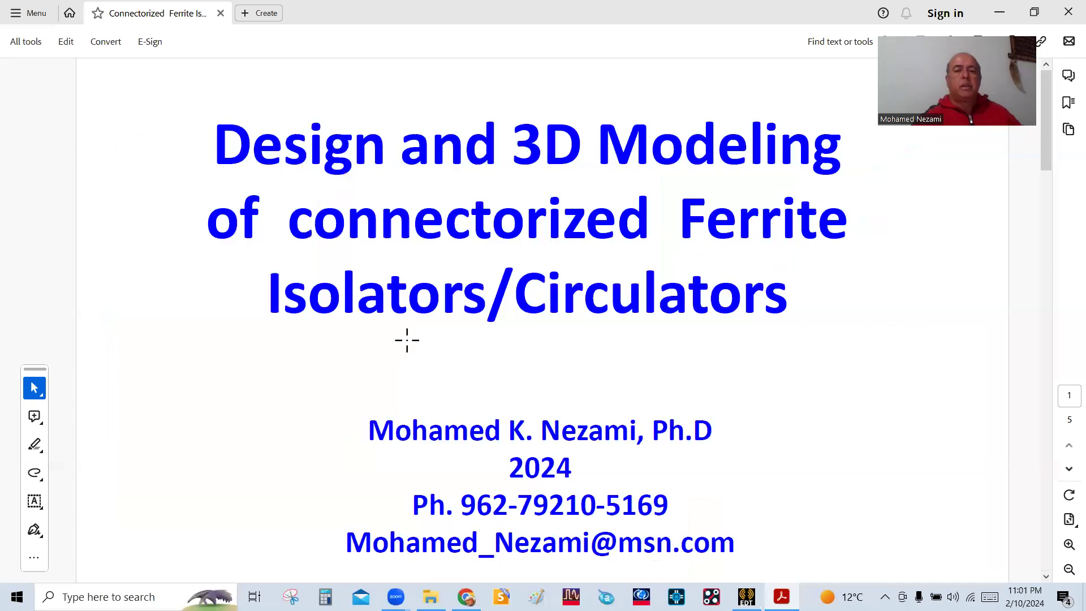
pyautogui.scroll(-2, 407, 340)
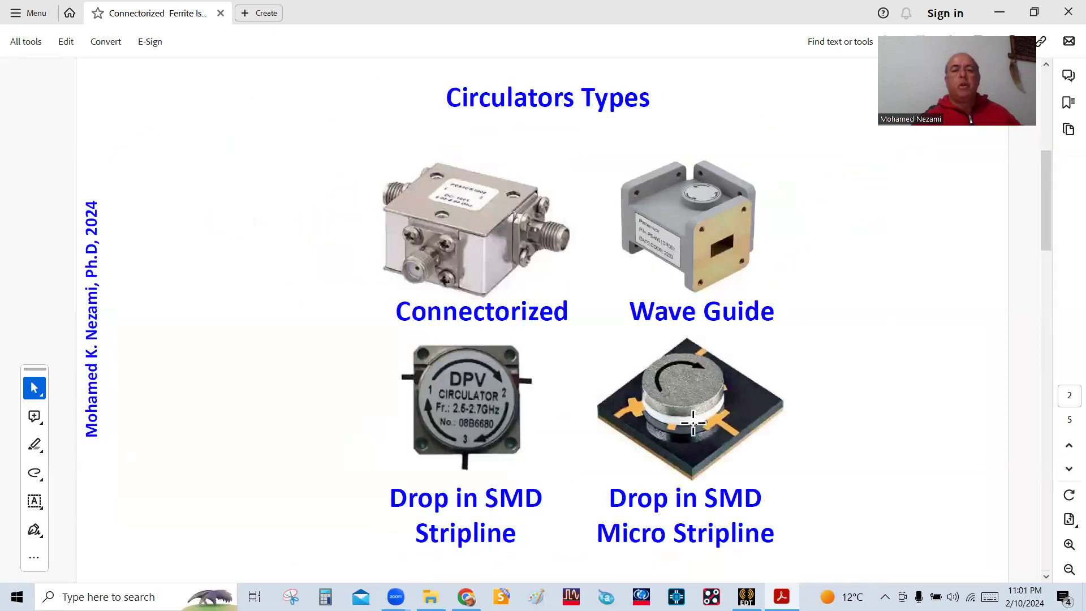
pyautogui.scroll(-4, 350, 237)
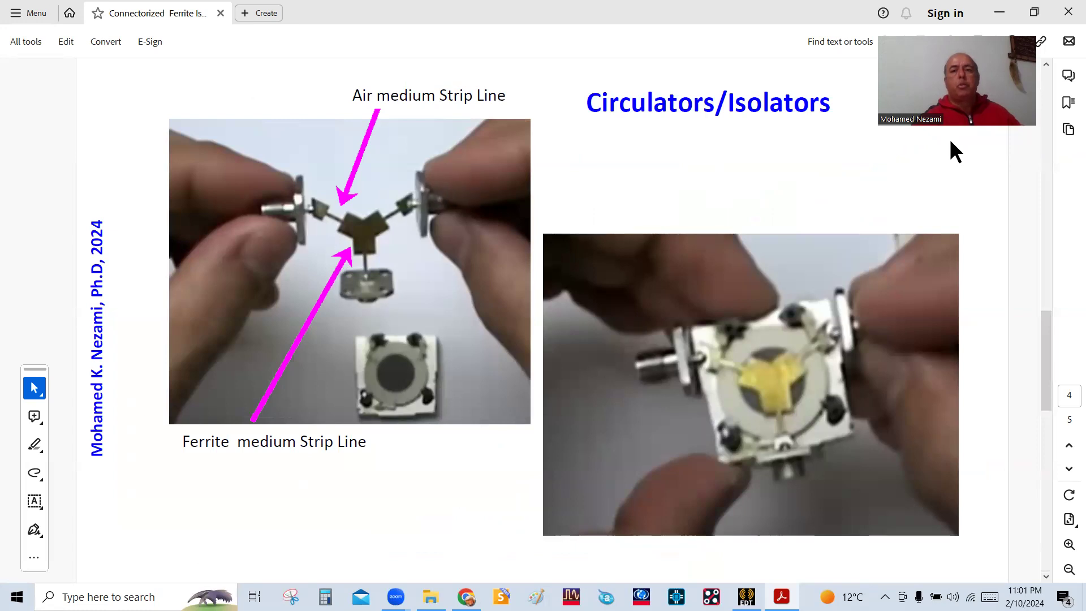
pyautogui.click(1019, 12)
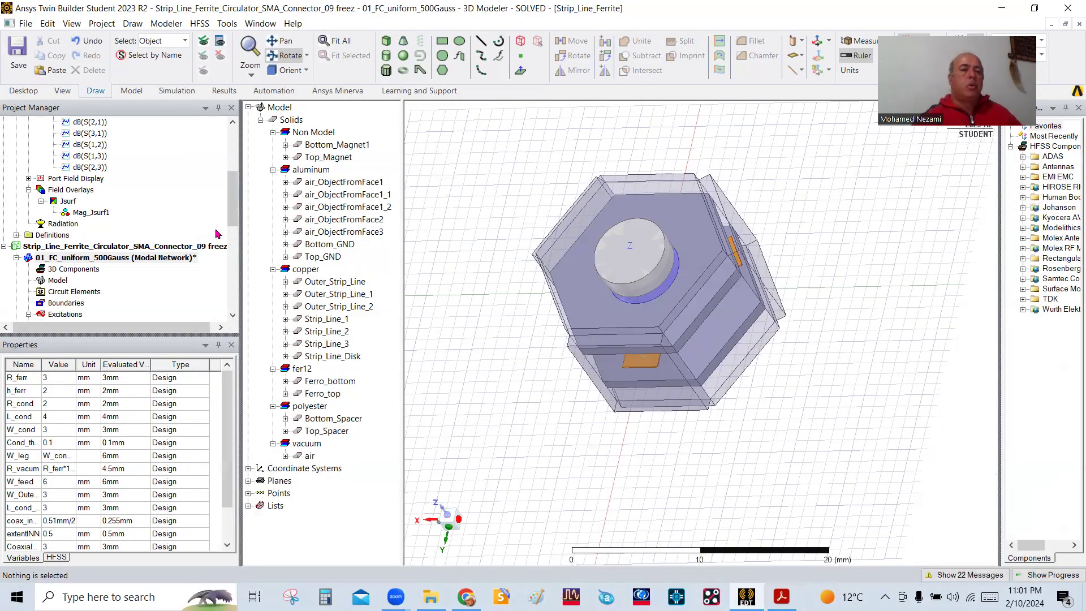
# Open the 01_FC_uniform_500Gauss model of the Strip_Line_Ferrite_Circulator_SMA_Connector_12_freez project and tilt it to show its three connectors.
pyautogui.moveTo(229, 201); pyautogui.dragTo(227, 138)
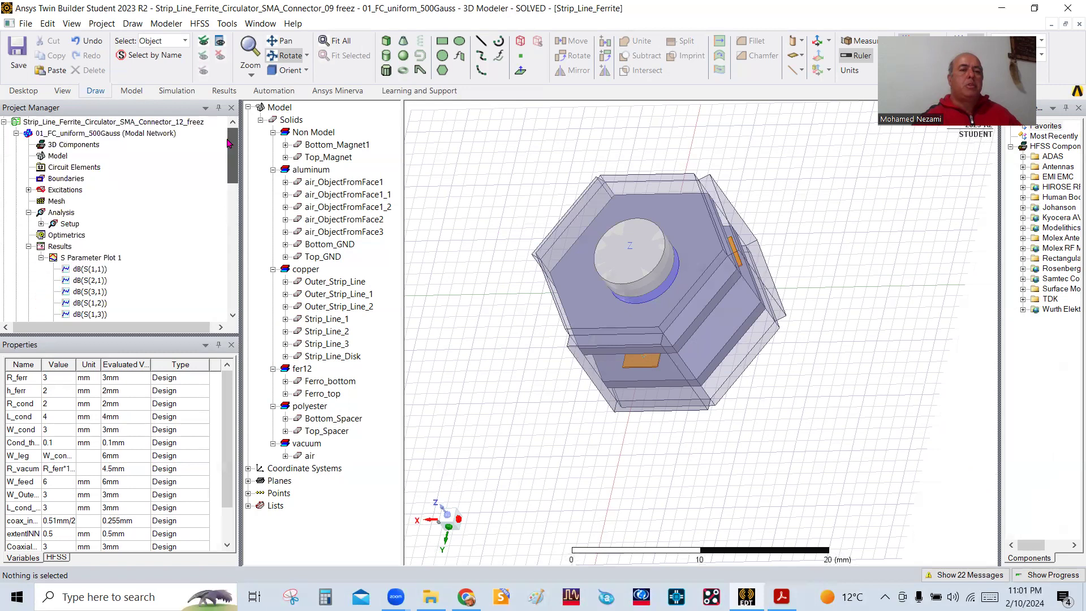
pyautogui.click(88, 129)
pyautogui.doubleClick(88, 133)
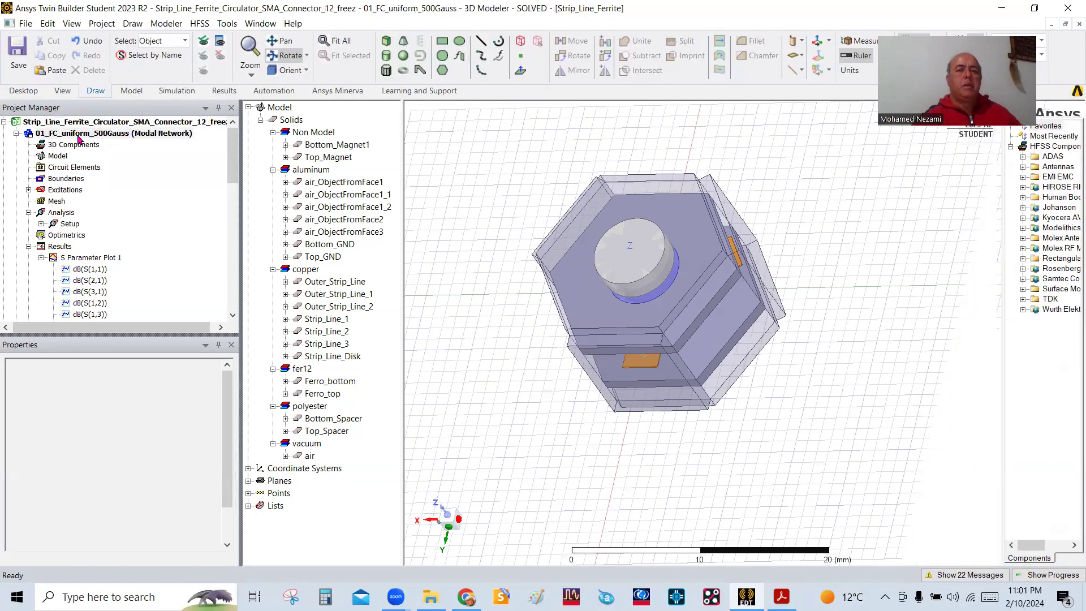
pyautogui.moveTo(748, 351); pyautogui.dragTo(452, 222)
pyautogui.rightClick(449, 147)
pyautogui.click(497, 158)
pyautogui.click(928, 365)
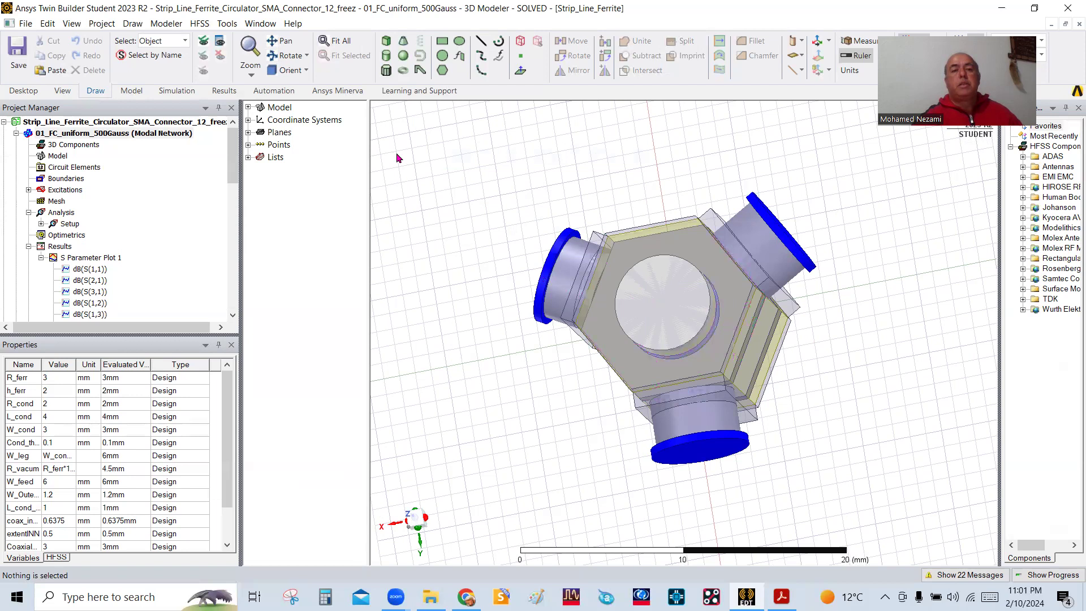
# Examine the circulator from the side and close up where the strip line ends meet the coaxial connector pins.
pyautogui.click(286, 55)
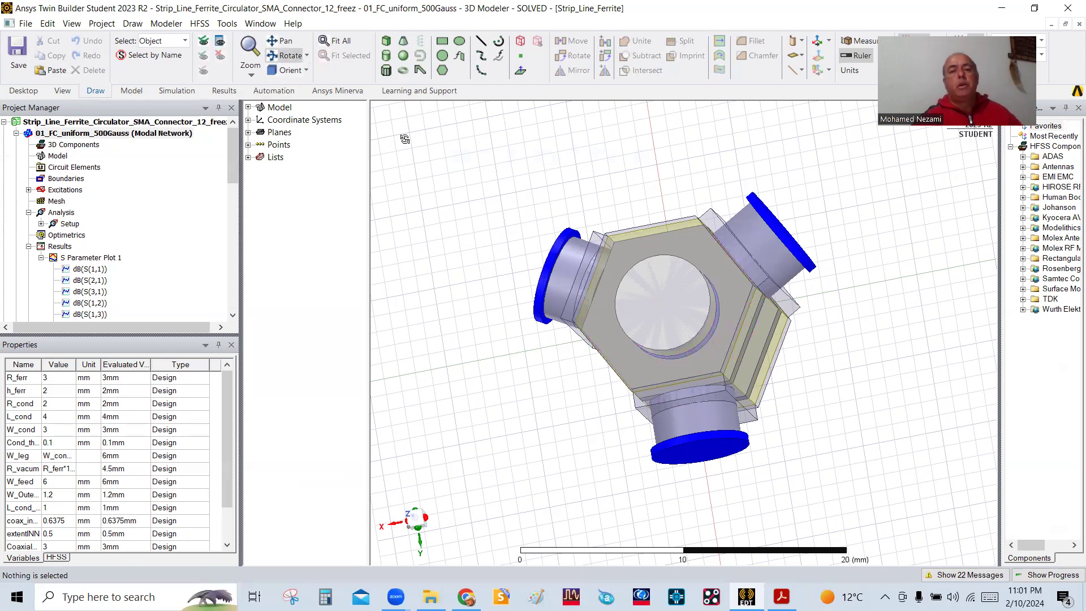
pyautogui.moveTo(640, 294); pyautogui.dragTo(652, 259)
pyautogui.moveTo(654, 219); pyautogui.dragTo(718, 173)
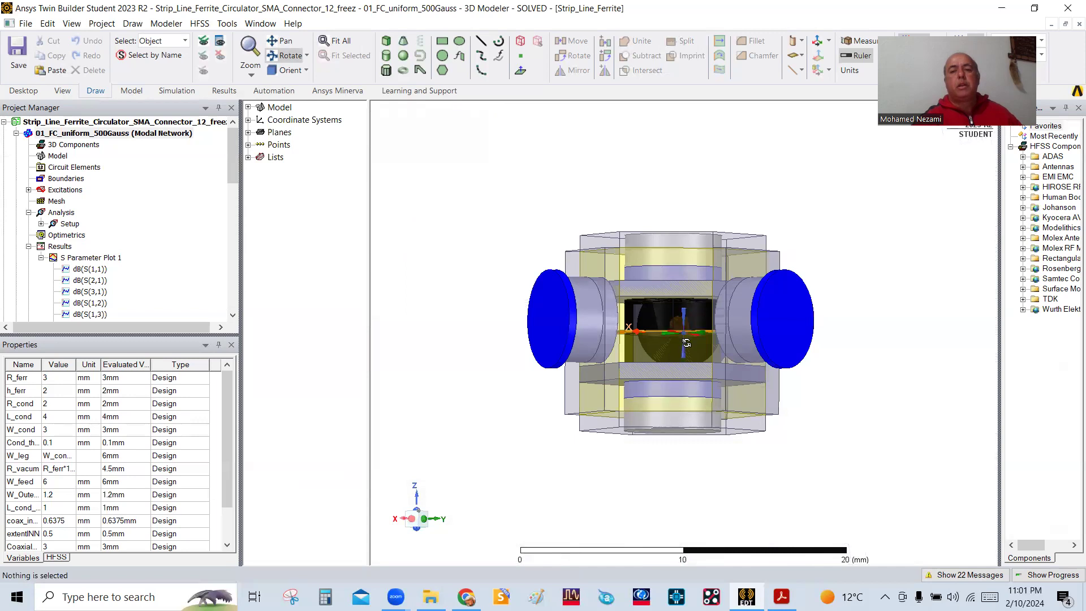
pyautogui.moveTo(686, 339); pyautogui.dragTo(705, 380)
pyautogui.moveTo(745, 344); pyautogui.dragTo(754, 370)
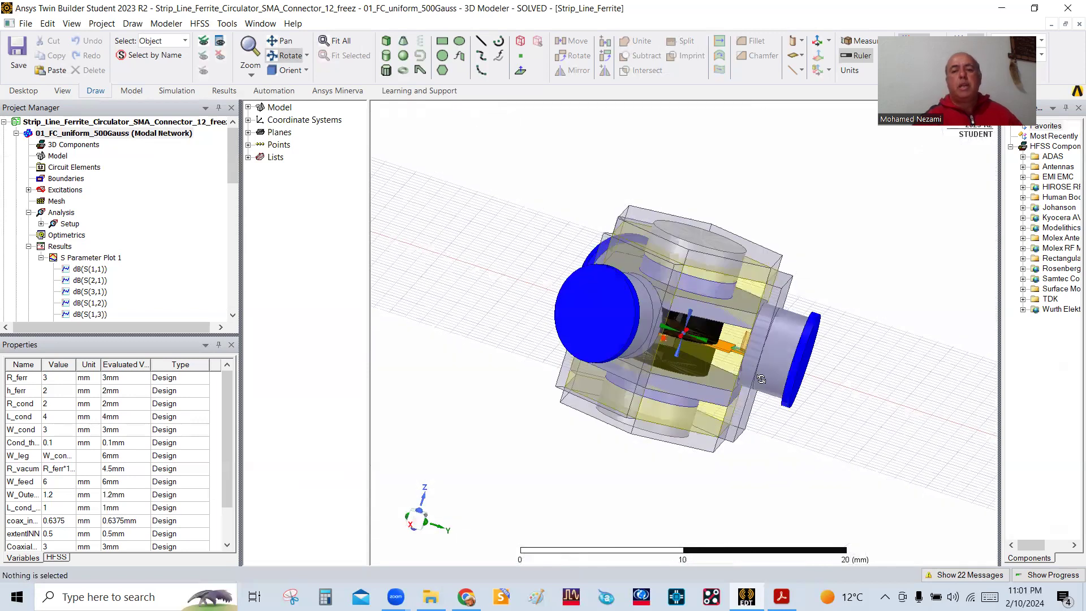
pyautogui.scroll(1, 755, 374)
pyautogui.scroll(1, 747, 373)
pyautogui.scroll(1, 747, 374)
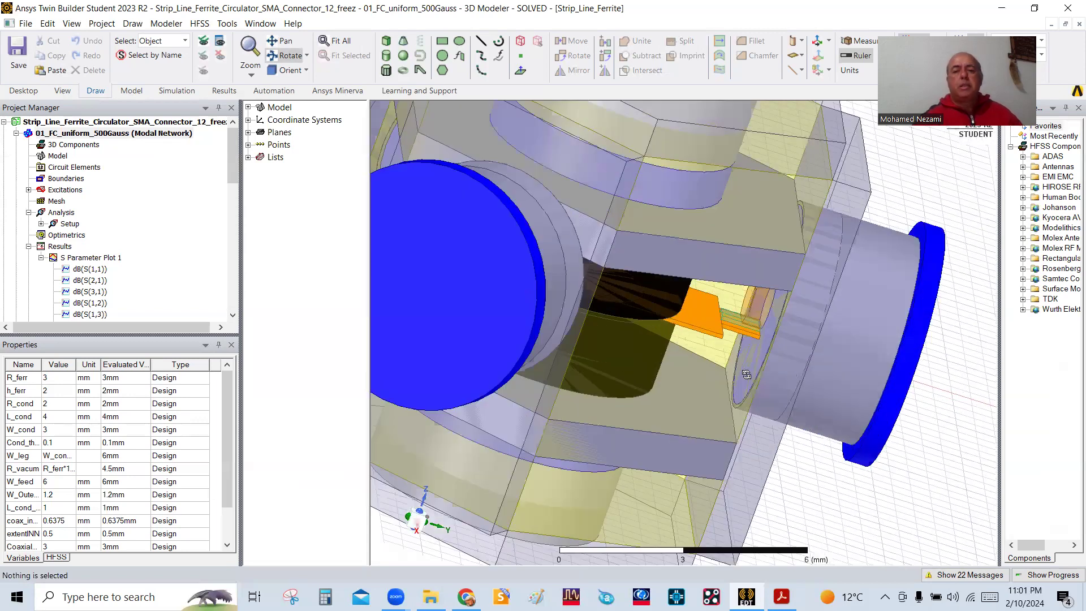
pyautogui.moveTo(757, 370); pyautogui.dragTo(783, 362)
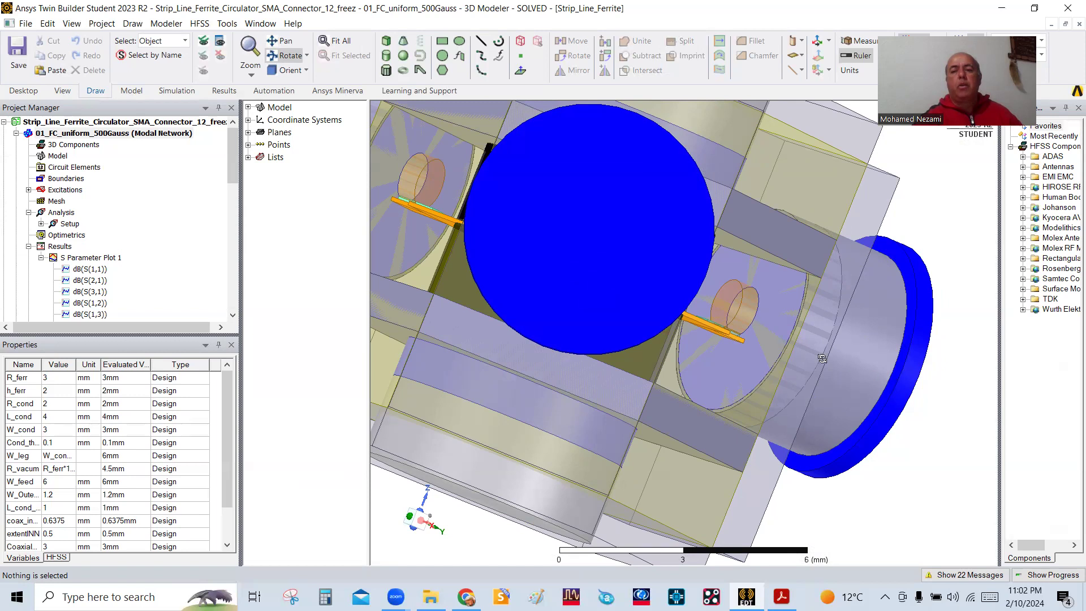
pyautogui.moveTo(808, 350)
pyautogui.mouseDown()
pyautogui.moveTo(796, 358)
pyautogui.moveTo(813, 356)
pyautogui.mouseUp()
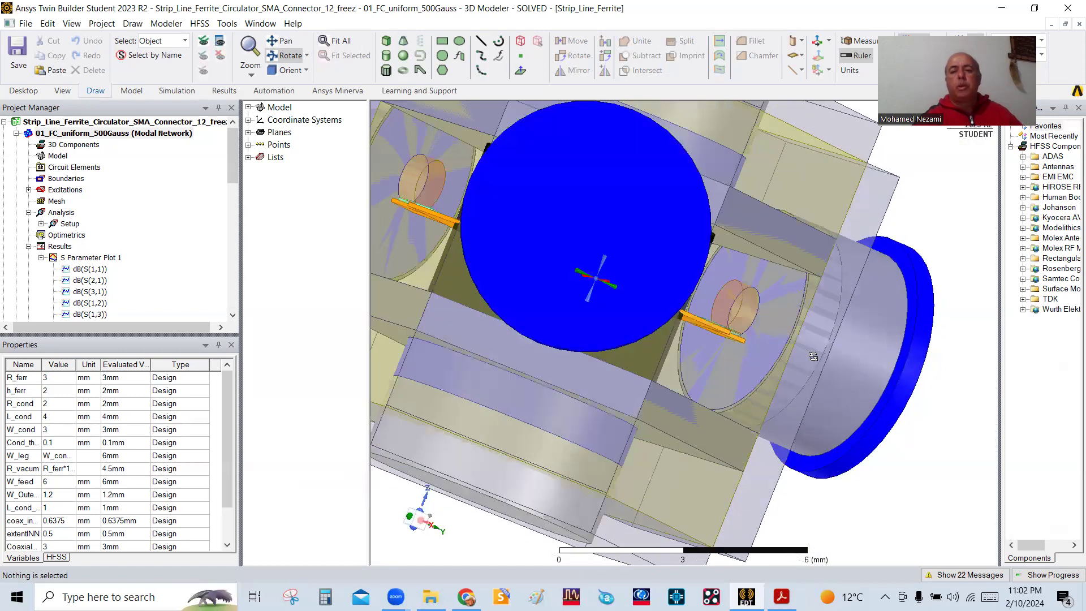
# Leave rotation mode and highlight the air volume and a connector's outer conductor in the model, finishing with nothing selected.
pyautogui.rightClick(958, 179)
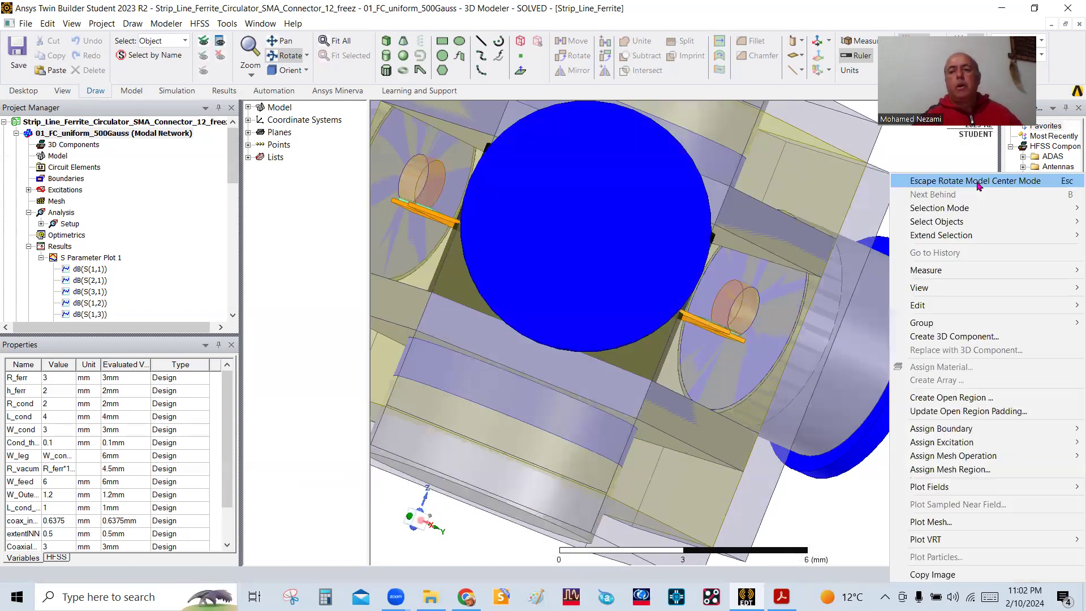
pyautogui.click(979, 182)
pyautogui.click(733, 313)
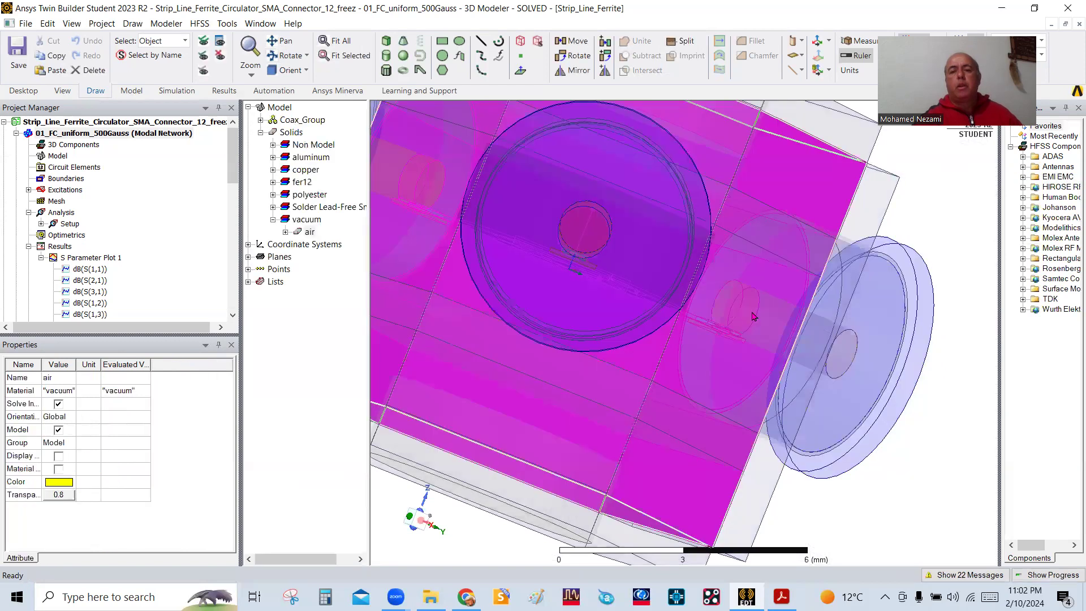
pyautogui.click(844, 352)
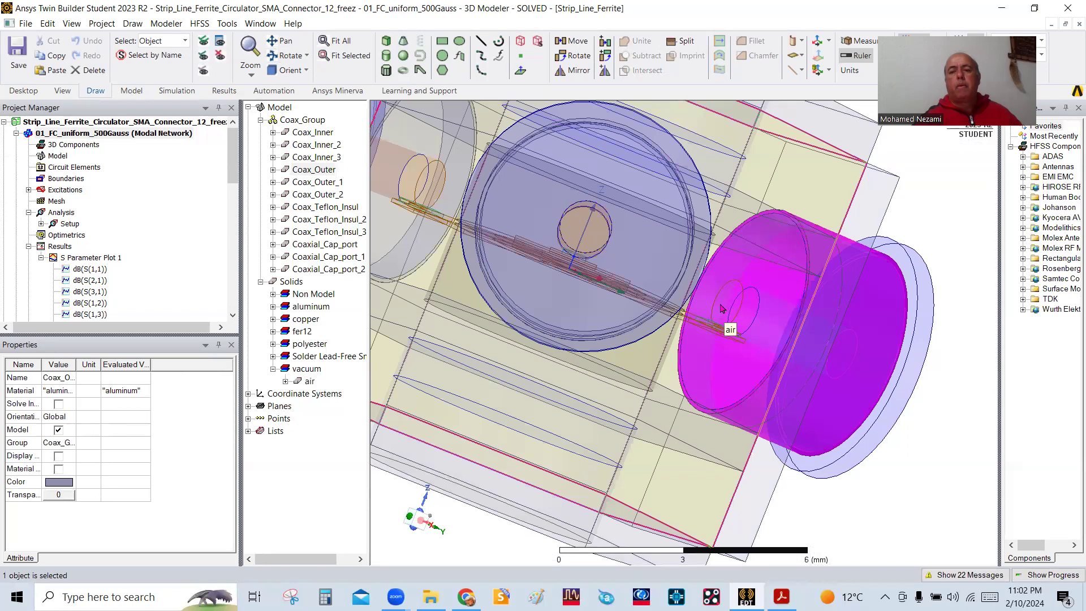
pyautogui.click(951, 398)
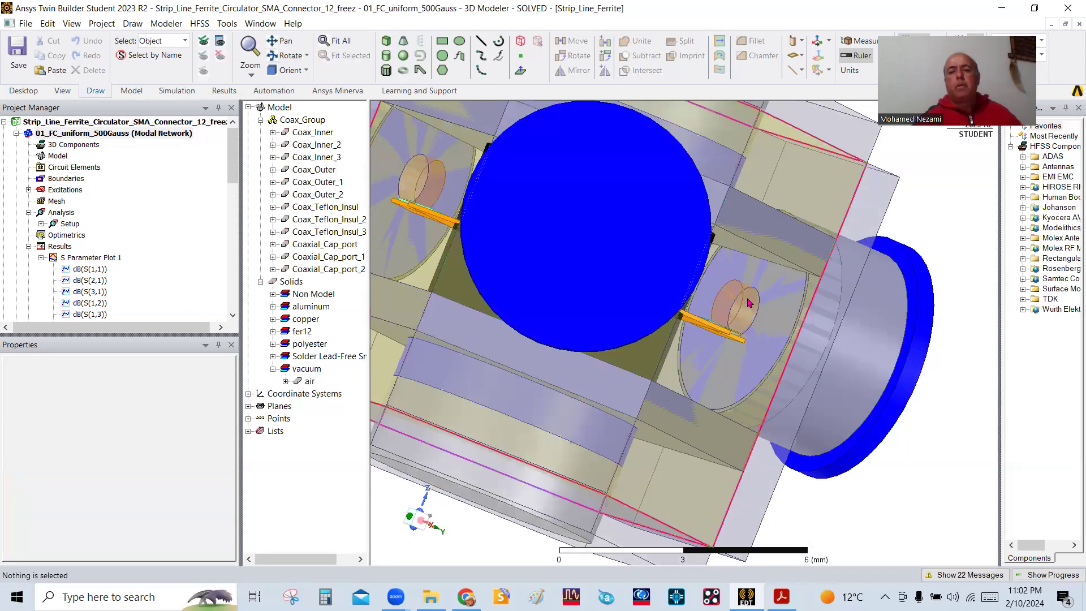
pyautogui.click(779, 315)
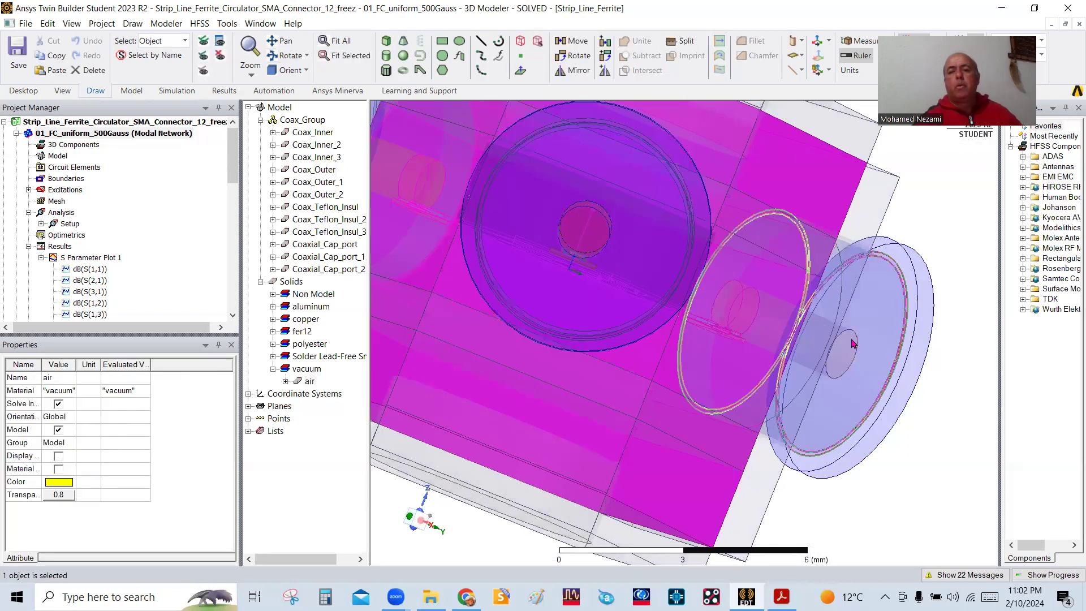
pyautogui.click(851, 344)
pyautogui.click(950, 387)
pyautogui.scroll(-1, 695, 265)
pyautogui.scroll(-4, 725, 305)
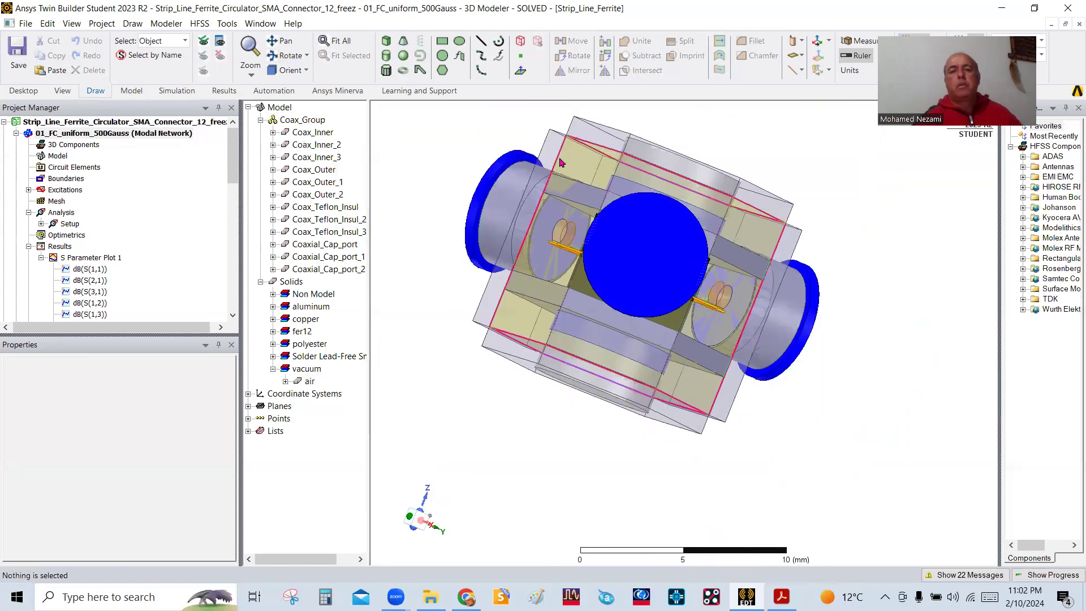
# Highlight Coax_Inner, Coax_Teflon_Insul, Coaxial_Cap_port and Coax_Outer one after another and examine the connector's layers from several angles.
pyautogui.click(290, 56)
pyautogui.moveTo(755, 320)
pyautogui.mouseDown()
pyautogui.moveTo(733, 342)
pyautogui.moveTo(734, 331)
pyautogui.mouseUp()
pyautogui.click(311, 133)
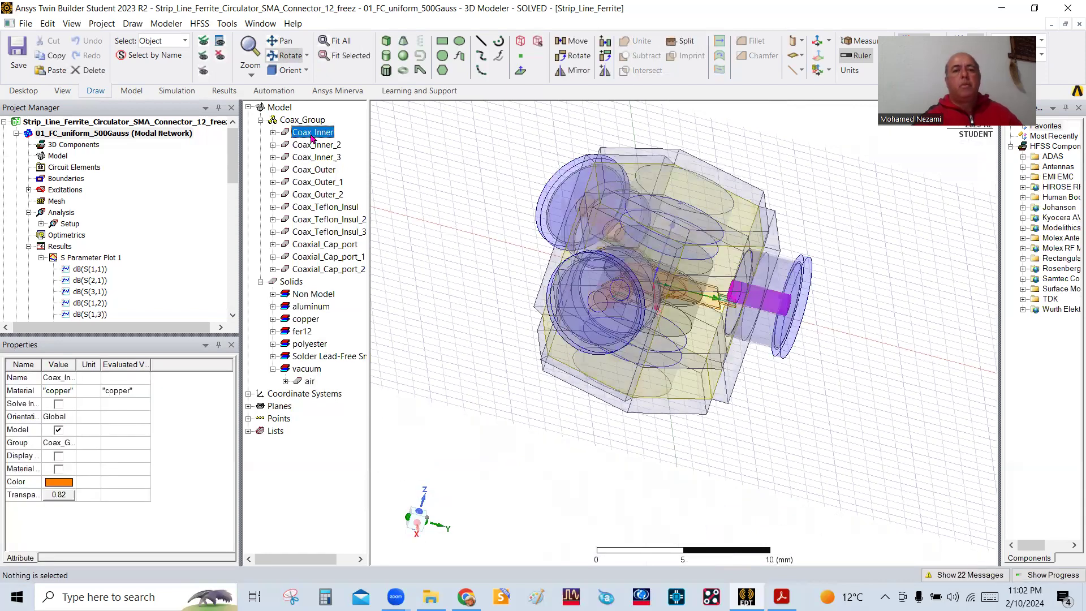
pyautogui.moveTo(724, 366)
pyautogui.mouseDown()
pyautogui.moveTo(714, 359)
pyautogui.moveTo(714, 368)
pyautogui.mouseUp()
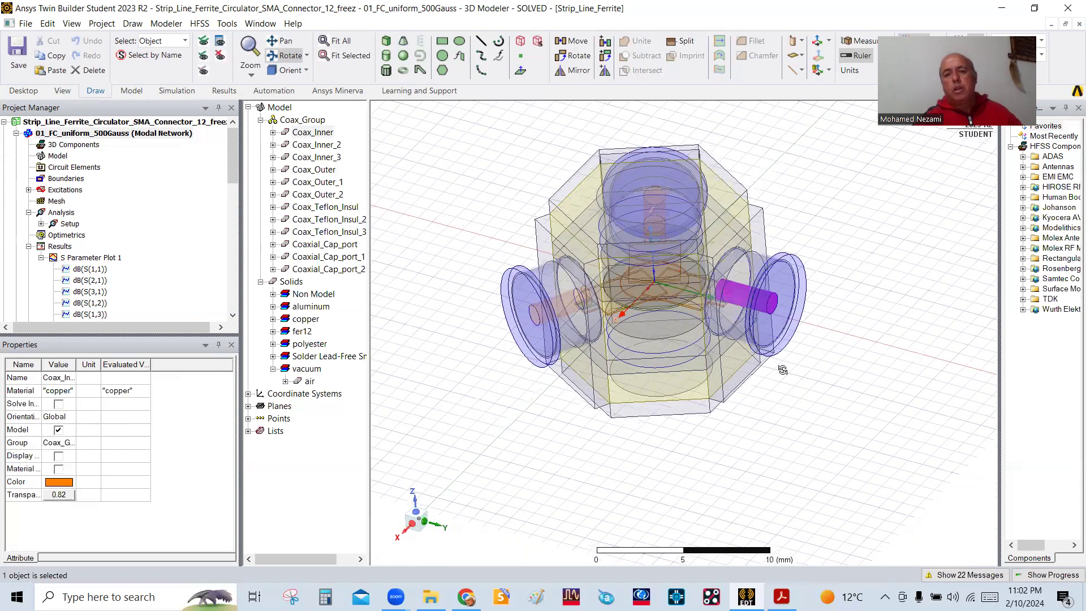
pyautogui.click(774, 265)
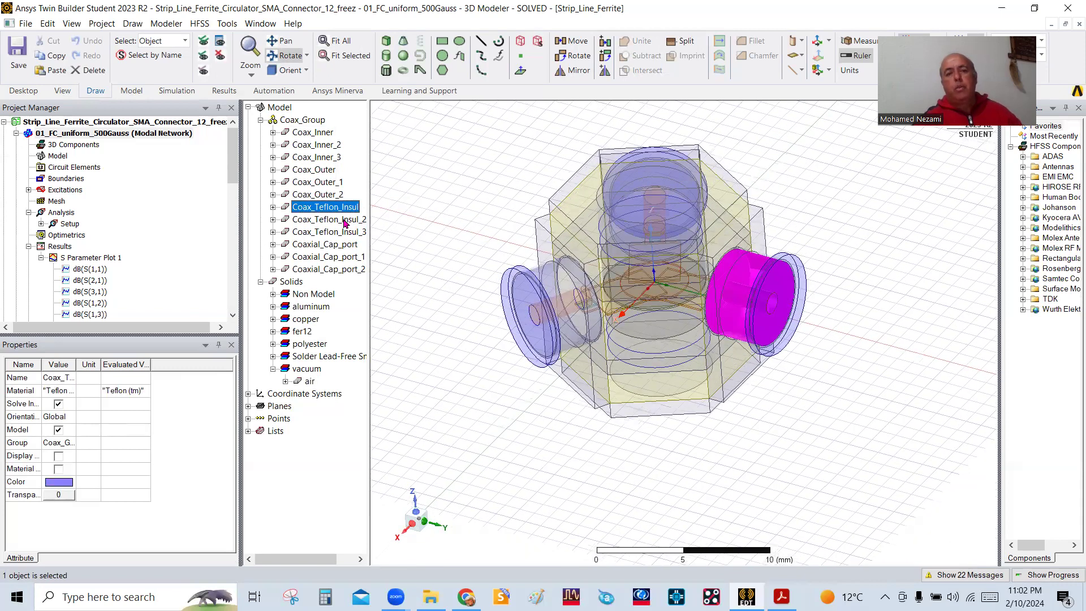
pyautogui.click(357, 244)
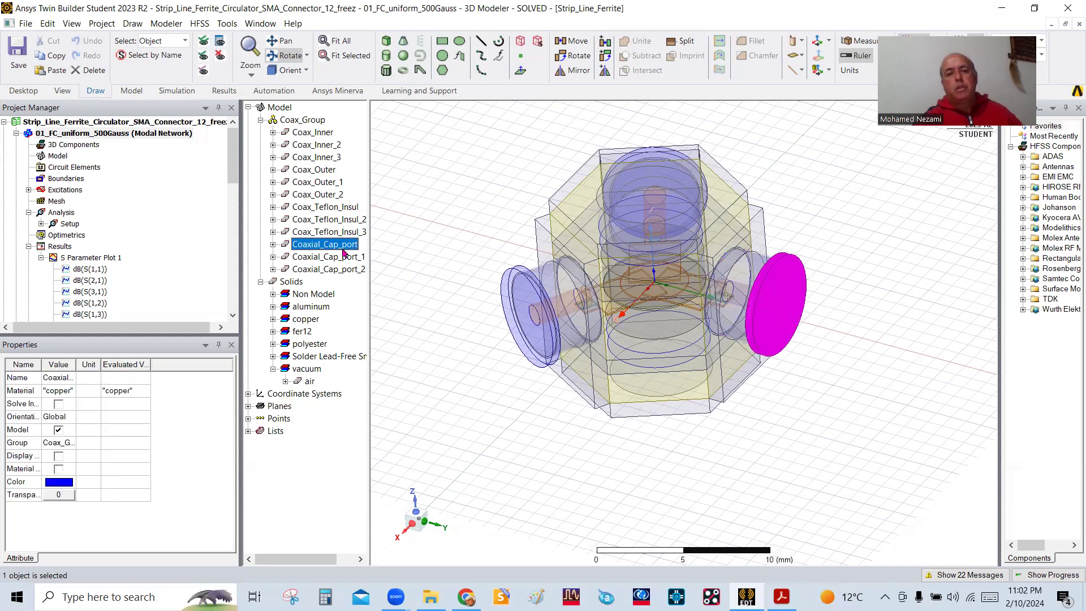
pyautogui.click(333, 170)
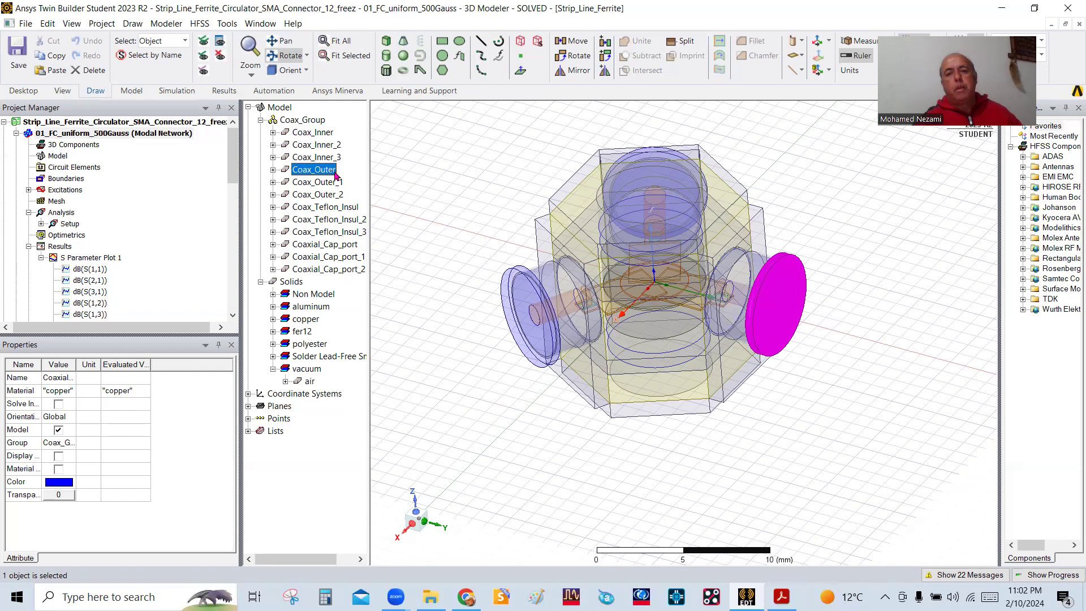
pyautogui.moveTo(759, 364); pyautogui.dragTo(619, 167)
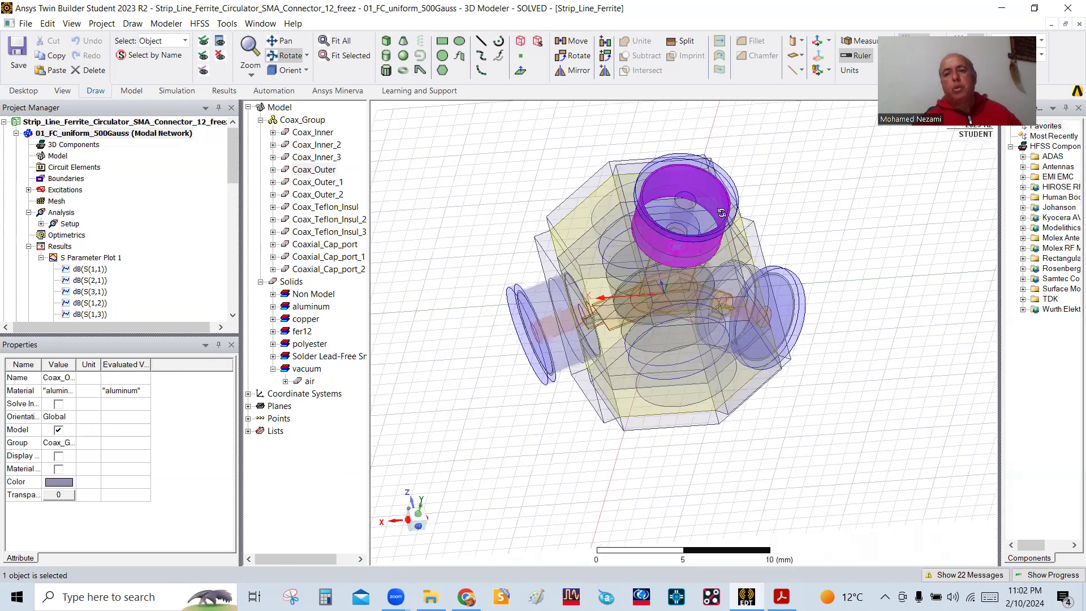
pyautogui.moveTo(699, 245); pyautogui.dragTo(789, 344)
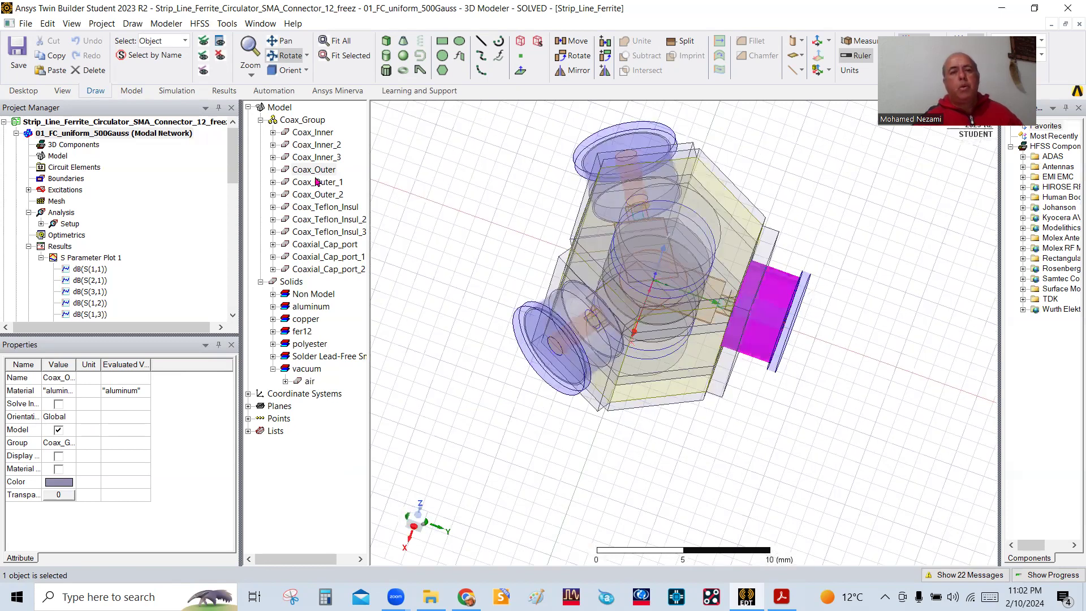
# Highlight Coax_Outer_1 and Coax_Inner, and inspect how the inner pin reaches the strip line.
pyautogui.click(332, 182)
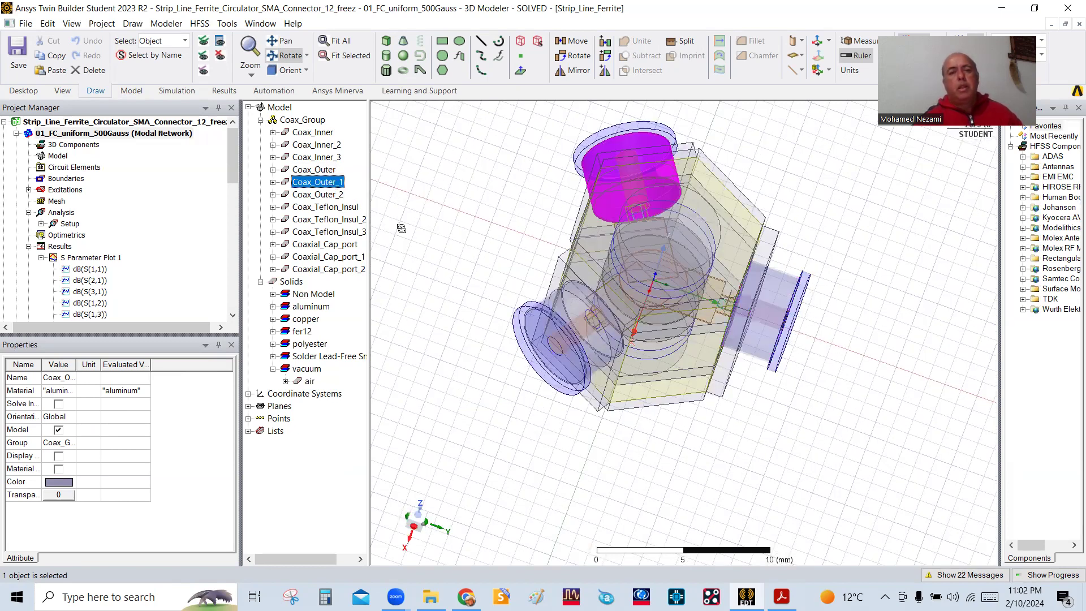
pyautogui.click(313, 132)
pyautogui.moveTo(779, 394); pyautogui.dragTo(857, 154)
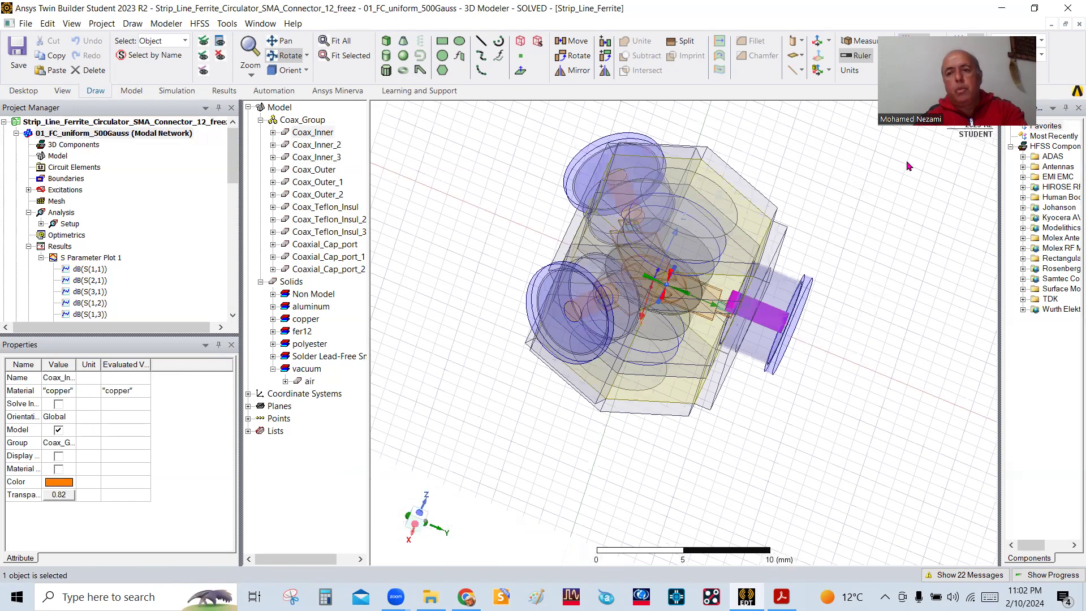
pyautogui.scroll(1, 821, 411)
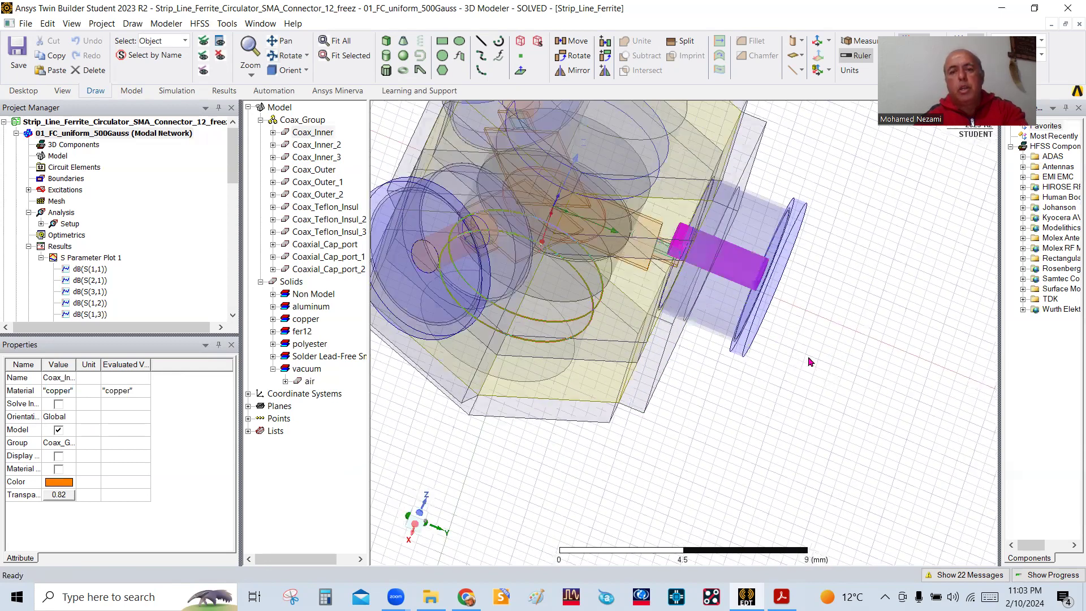
pyautogui.scroll(-1, 810, 362)
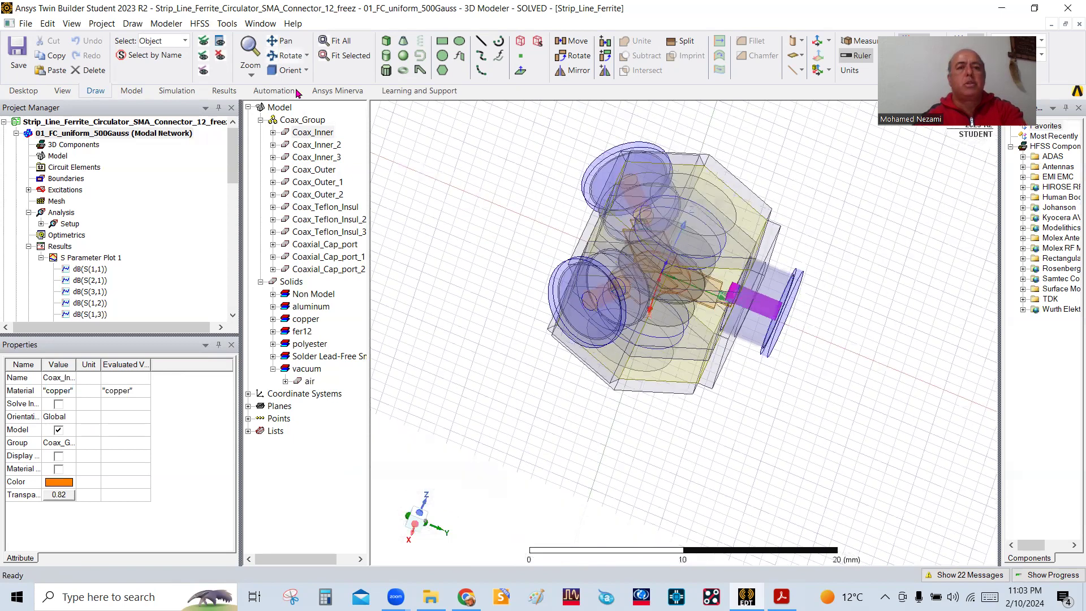
pyautogui.moveTo(703, 233); pyautogui.dragTo(663, 290)
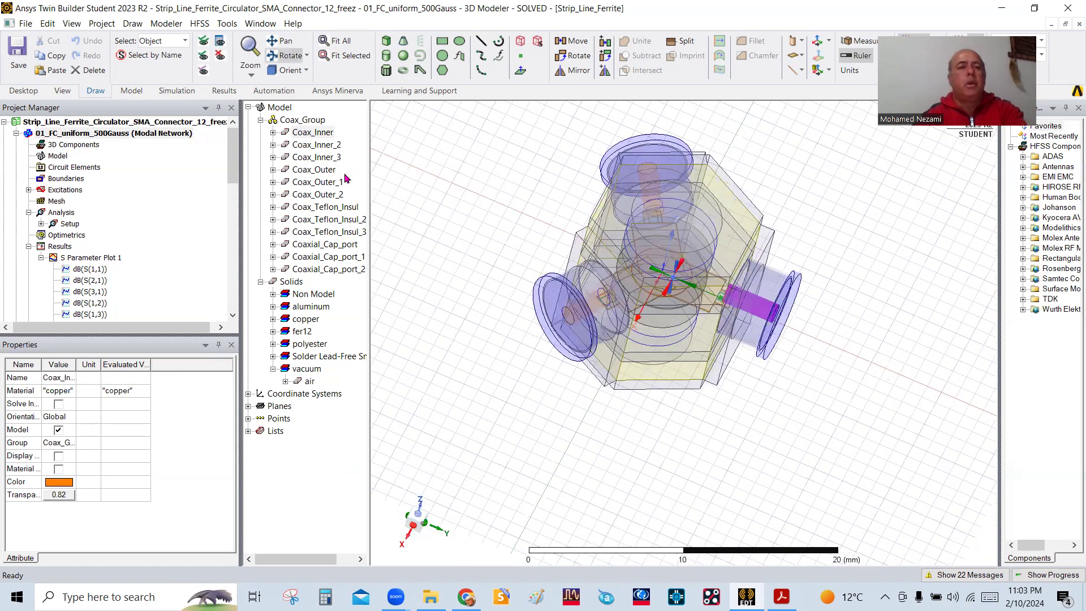
# Clear the part selection and open S Parameter Plot 1 of the 01_FC_uniform_500Gauss design.
pyautogui.click(282, 108)
pyautogui.rightClick(282, 107)
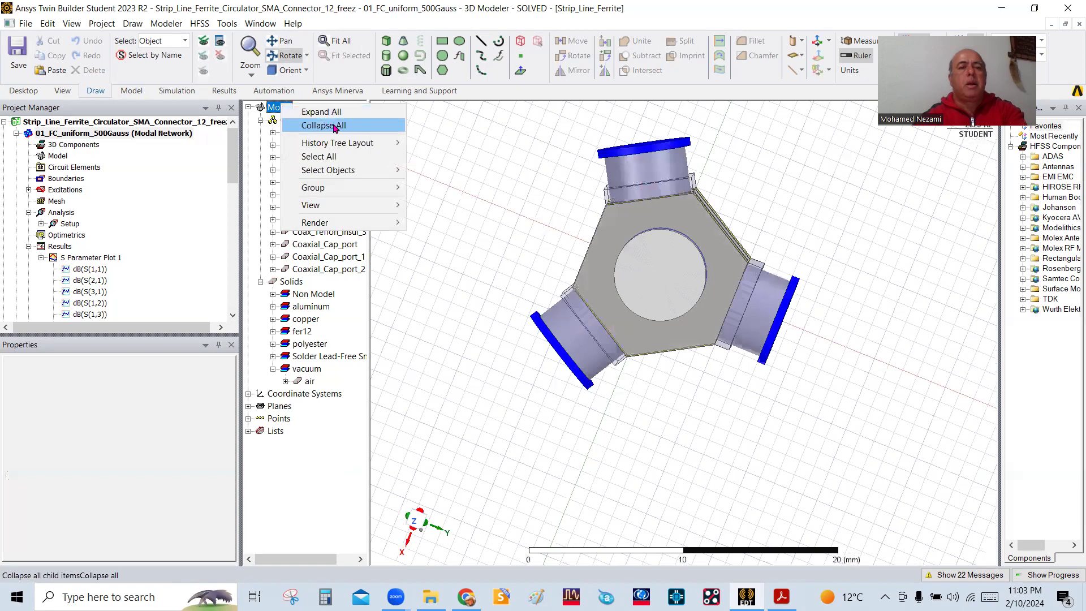
pyautogui.click(266, 273)
pyautogui.scroll(-3, 204, 262)
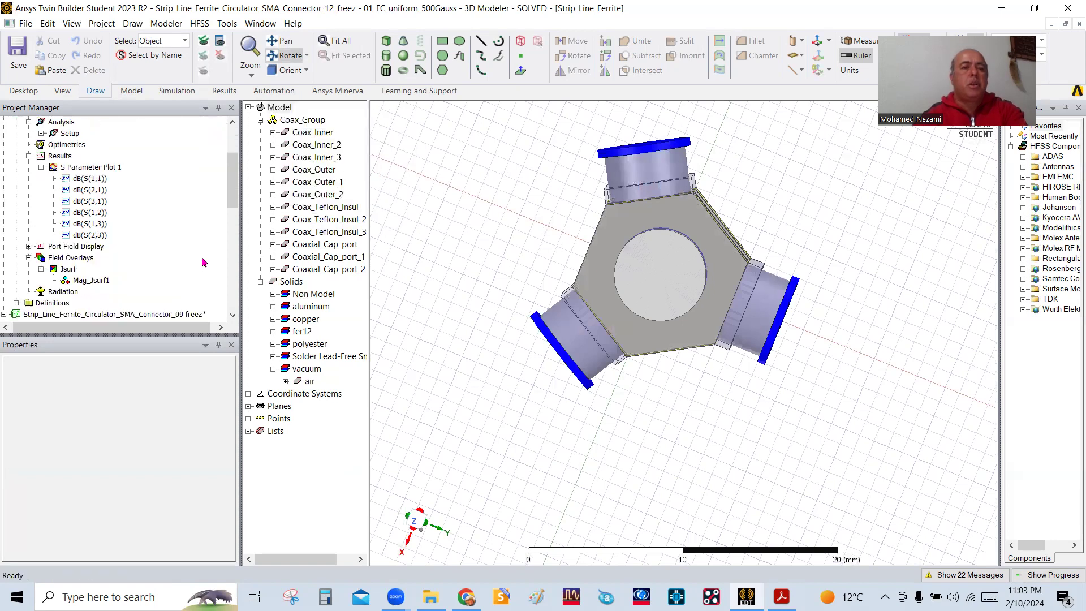
pyautogui.doubleClick(96, 168)
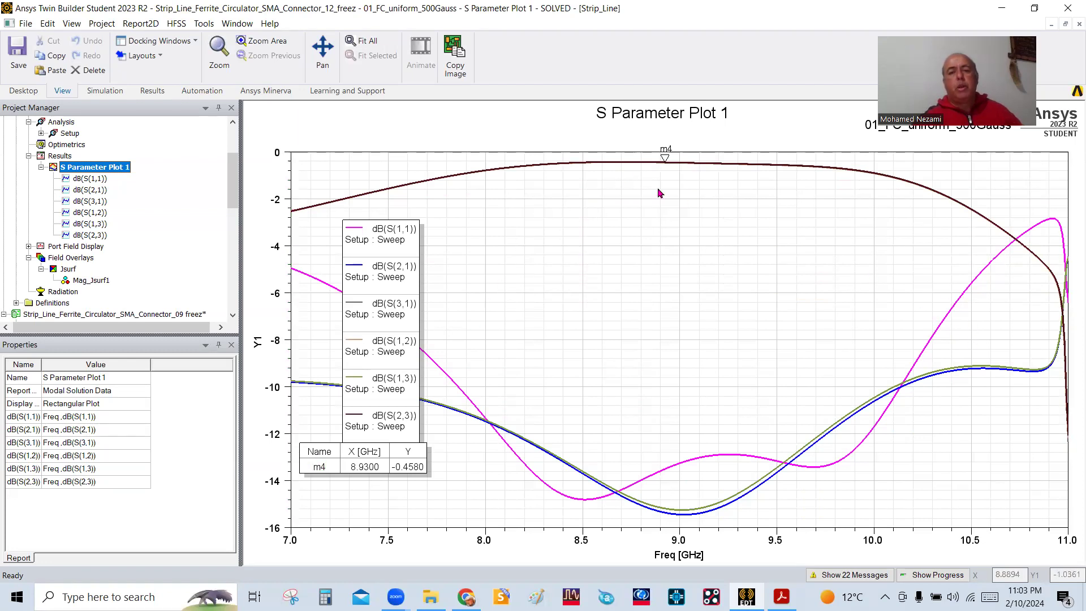
# Add two markers to the dB(S(2,3)) curve, at 8.45 GHz and 9.45 GHz.
pyautogui.rightClick(702, 245)
pyautogui.moveTo(730, 249)
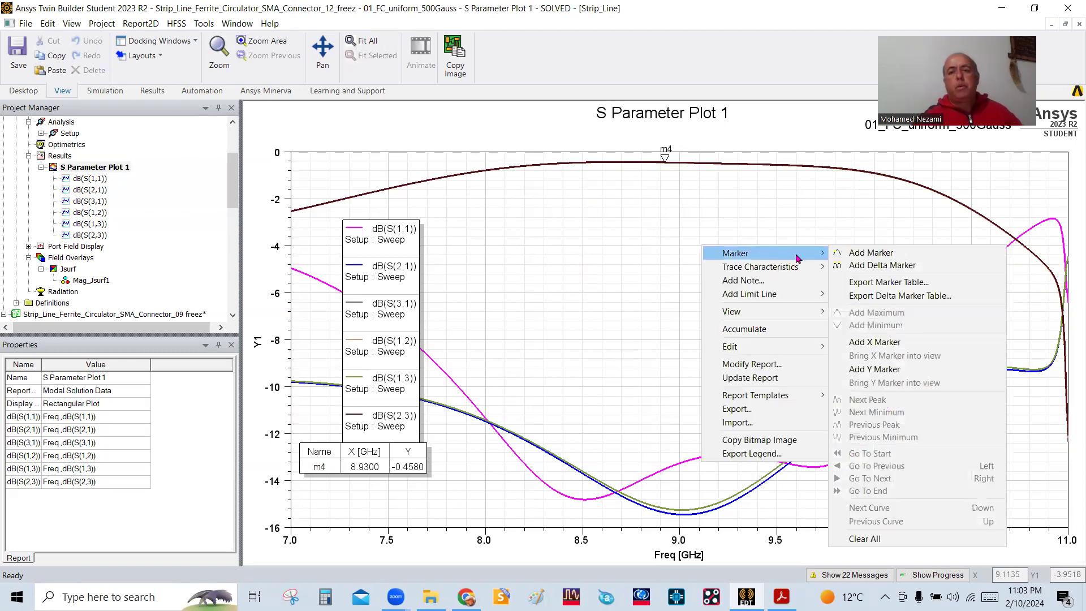
pyautogui.click(857, 250)
pyautogui.click(572, 164)
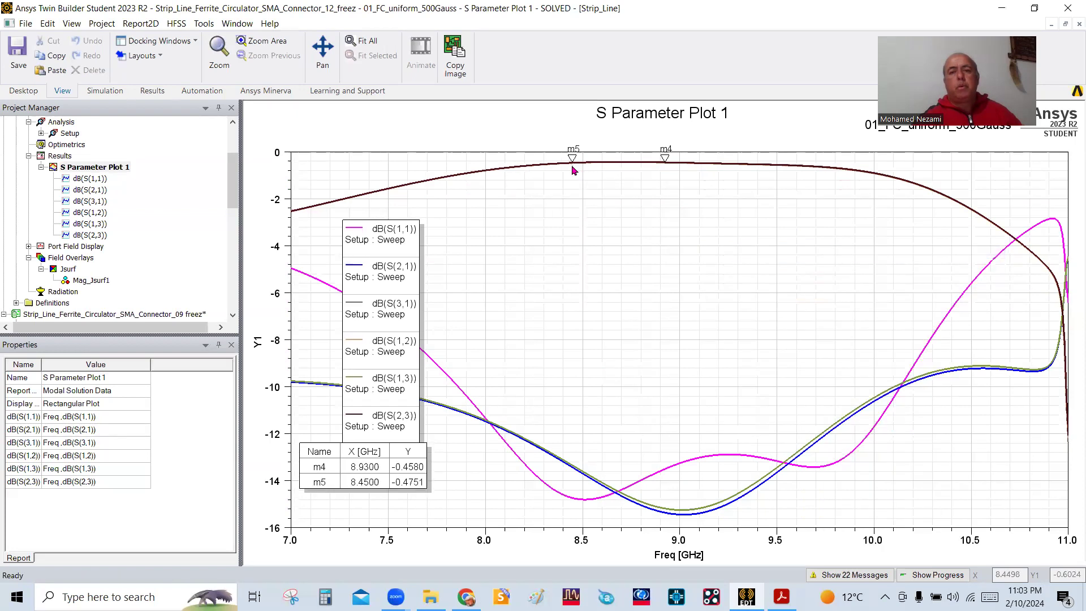
pyautogui.click(767, 170)
pyautogui.rightClick(709, 296)
pyautogui.click(750, 304)
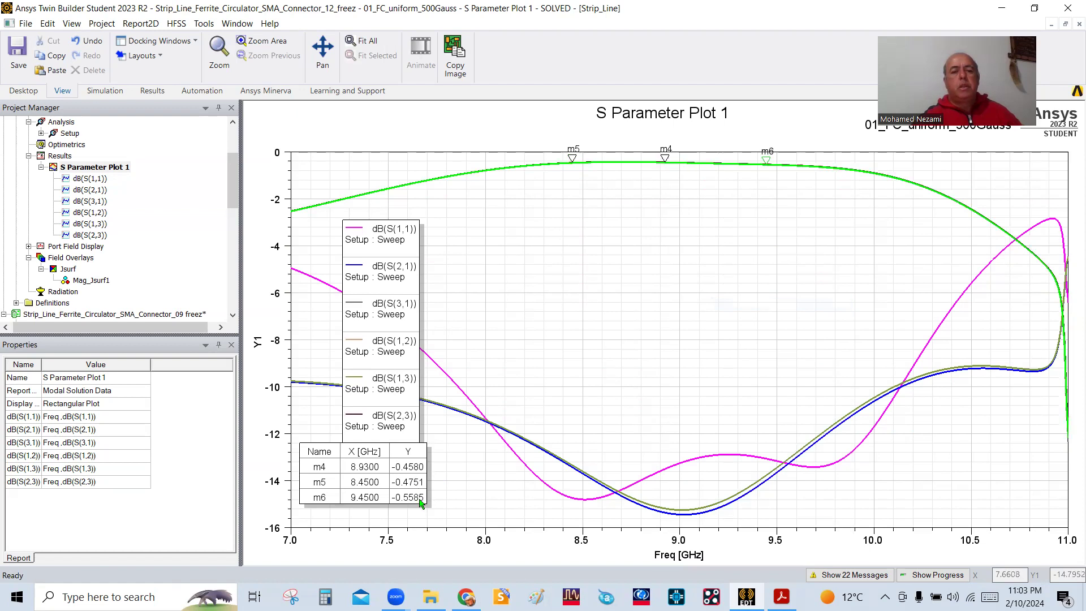
# Move the lowest-frequency marker on the dB(S(2,3)) curve to 8.53 GHz.
pyautogui.click(595, 185)
pyautogui.moveTo(572, 159)
pyautogui.mouseDown()
pyautogui.moveTo(537, 166)
pyautogui.moveTo(588, 163)
pyautogui.mouseUp()
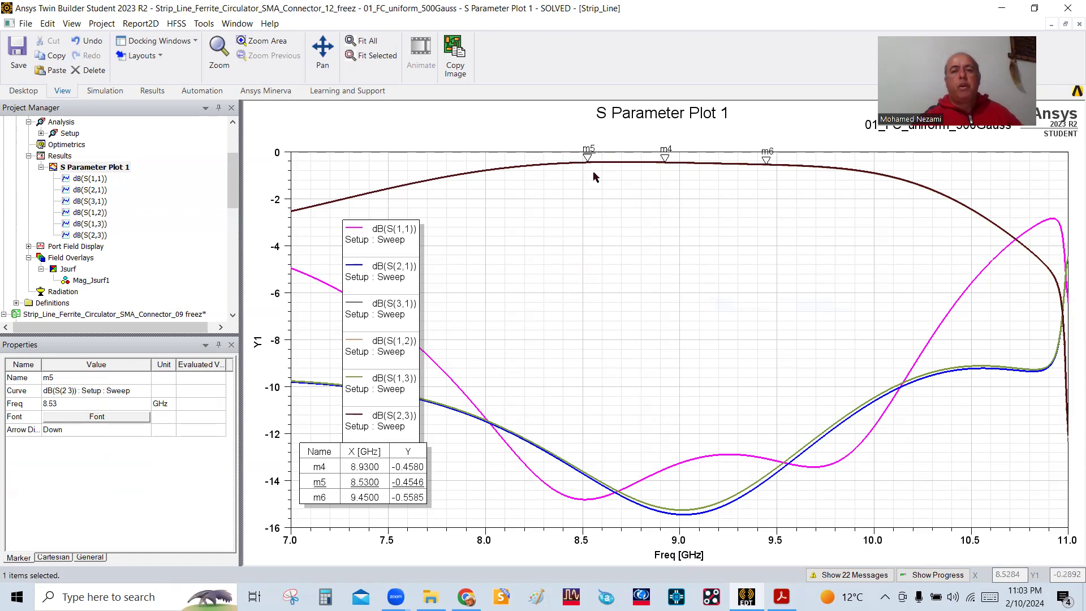
pyautogui.click(657, 247)
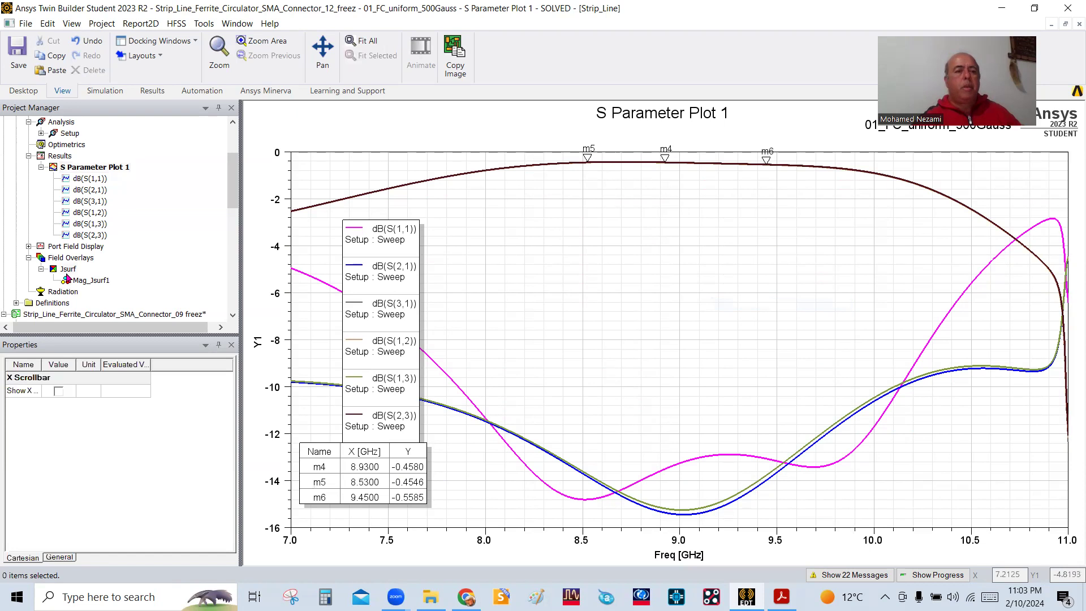
# Show the Mag_Jsurf1 surface current overlay on the 3D model and view it from several tilted angles.
pyautogui.doubleClick(92, 281)
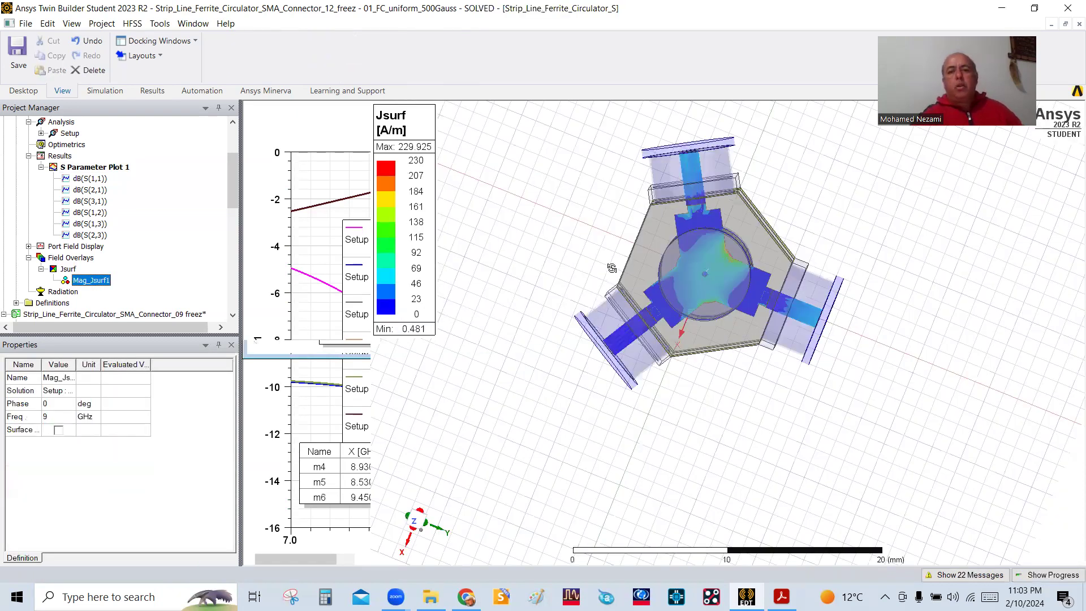
pyautogui.moveTo(613, 271); pyautogui.dragTo(576, 279)
pyautogui.moveTo(770, 353); pyautogui.dragTo(790, 337)
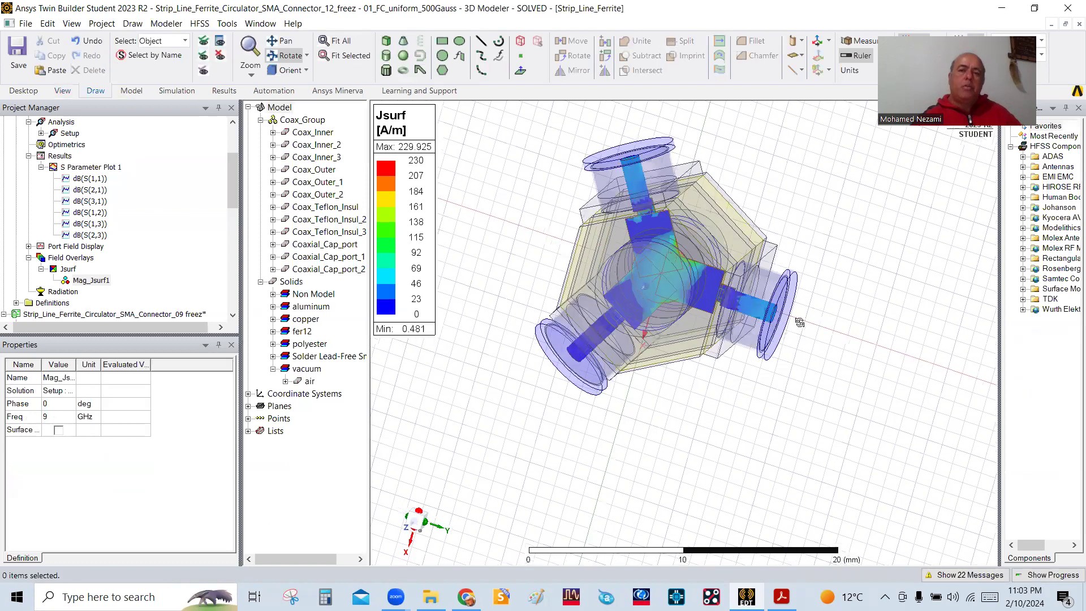
pyautogui.moveTo(653, 241); pyautogui.dragTo(619, 331)
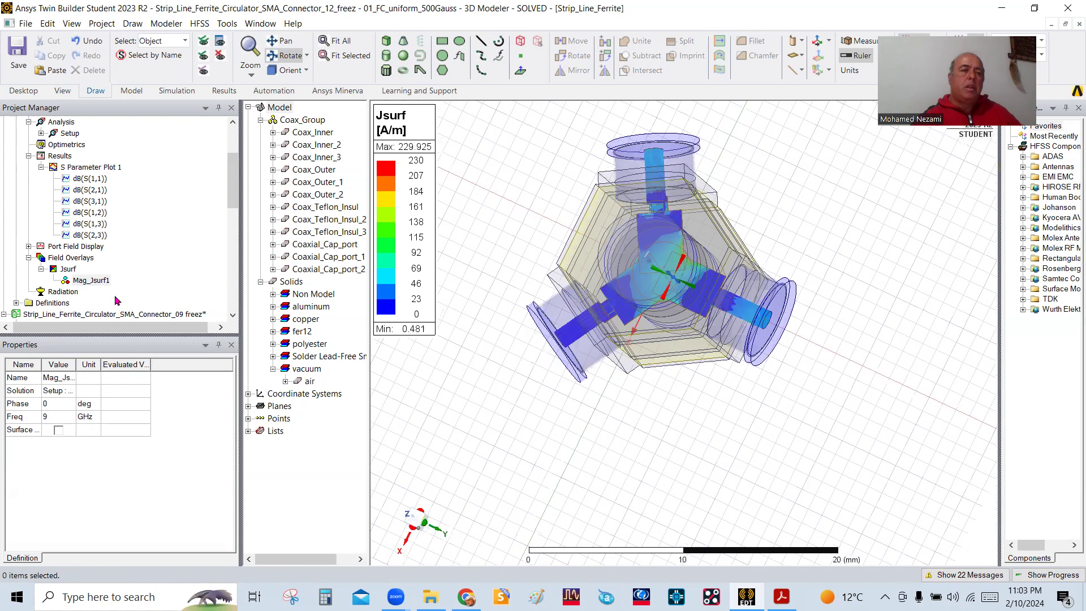
# Animate the Mag_Jsurf1 surface current overlay over phase and view the circulator from several tilted angles while it plays.
pyautogui.rightClick(90, 282)
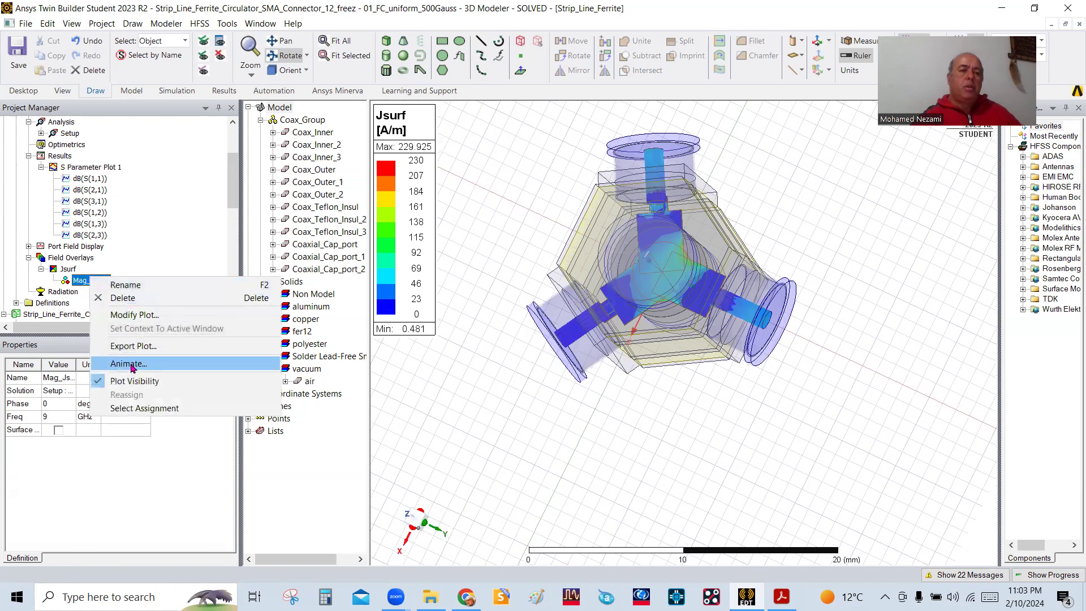
pyautogui.click(157, 367)
pyautogui.click(494, 343)
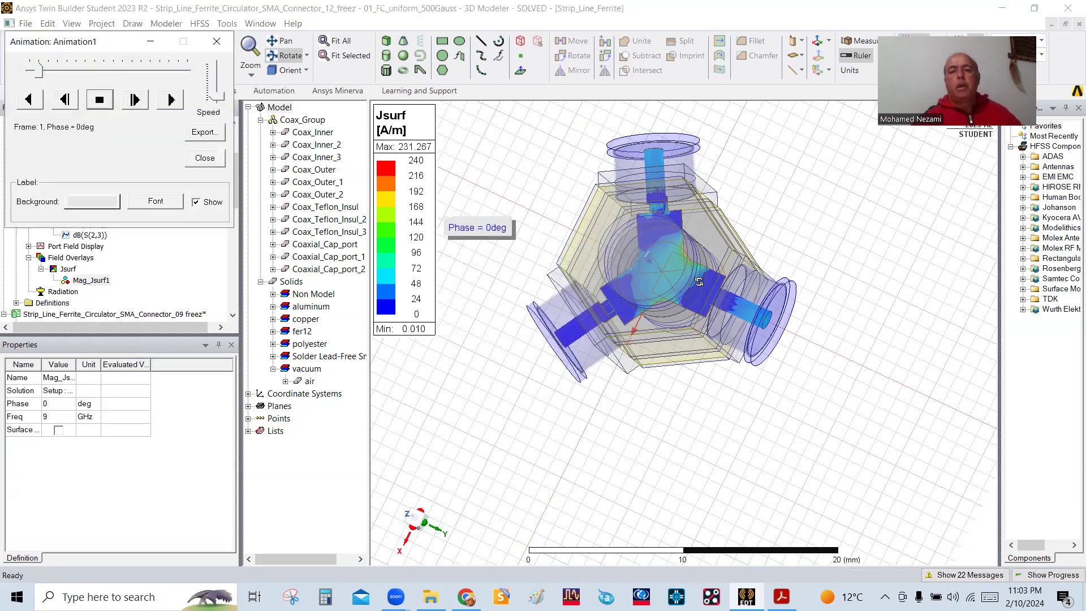
pyautogui.moveTo(677, 270); pyautogui.dragTo(678, 281)
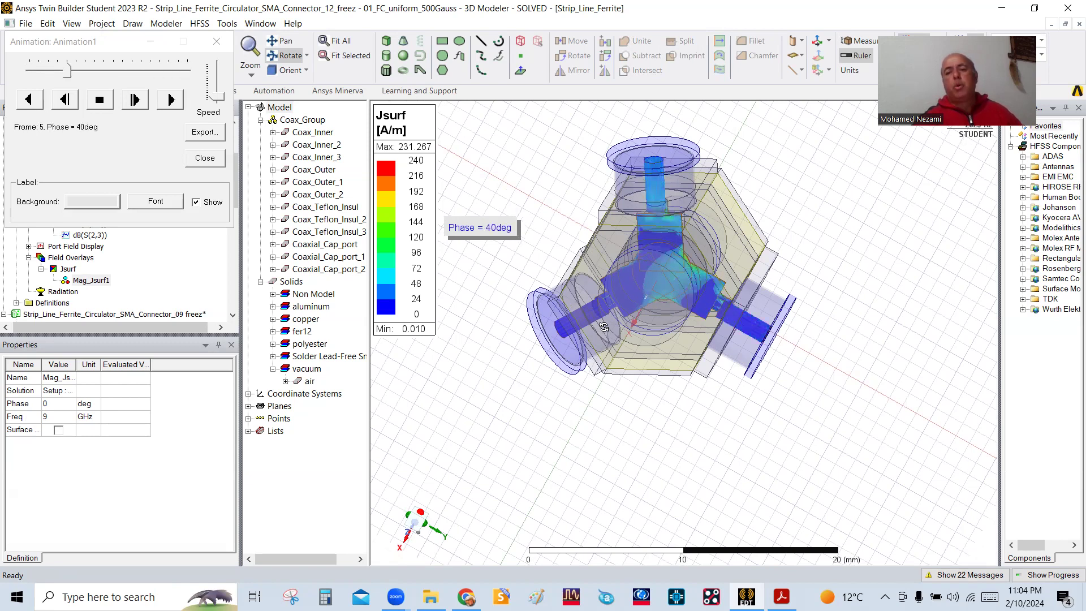
pyautogui.moveTo(650, 315); pyautogui.dragTo(625, 333)
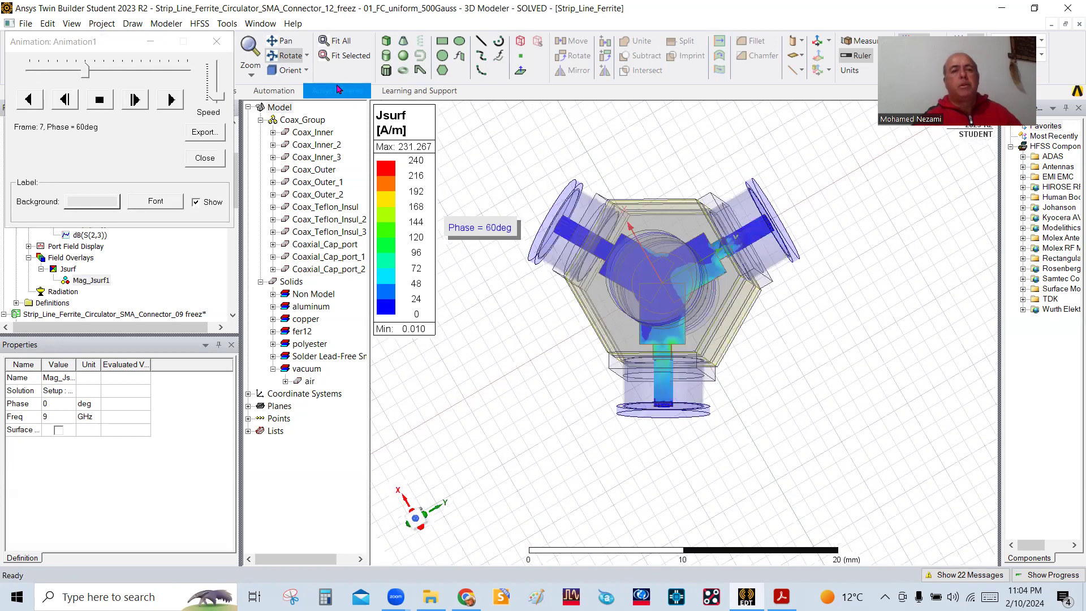
# View the running surface current animation in the Top (-Z) and Bottom (+Z) orientations, and close the animation.
pyautogui.click(306, 70)
pyautogui.click(306, 85)
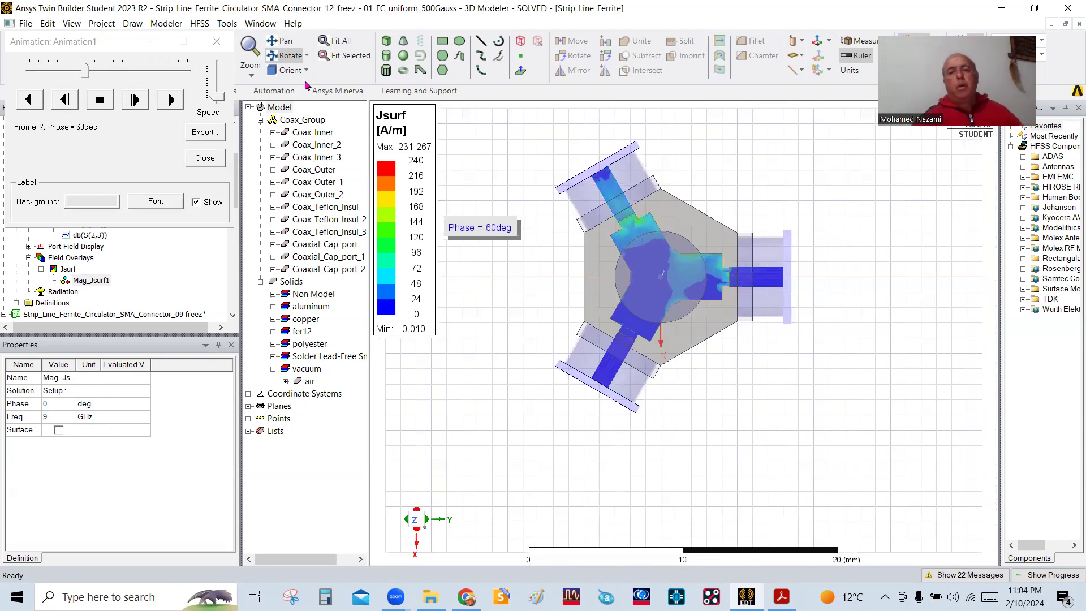
pyautogui.click(306, 71)
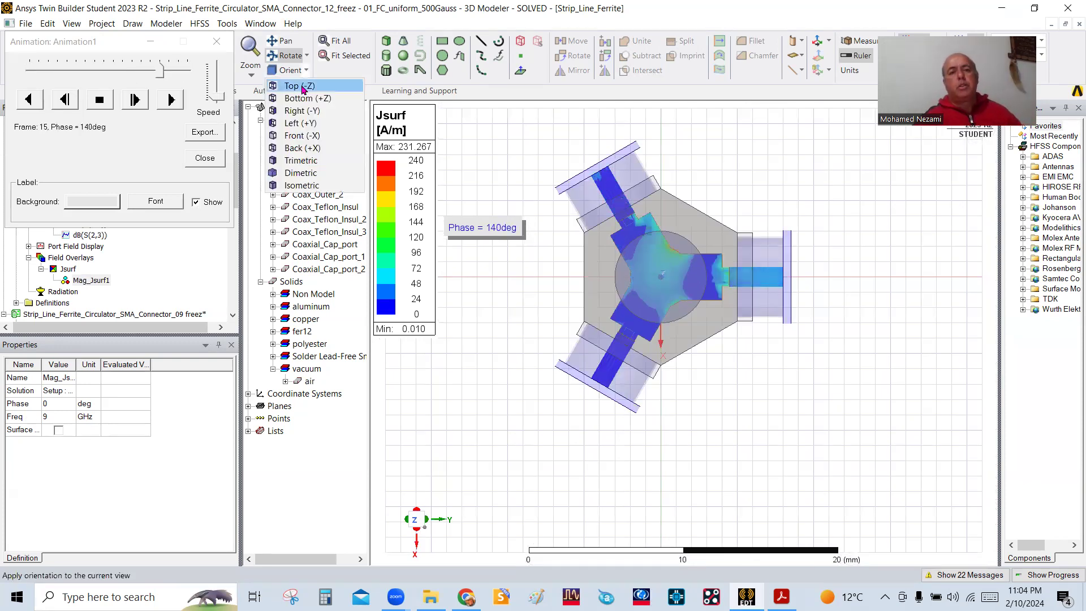
pyautogui.click(304, 98)
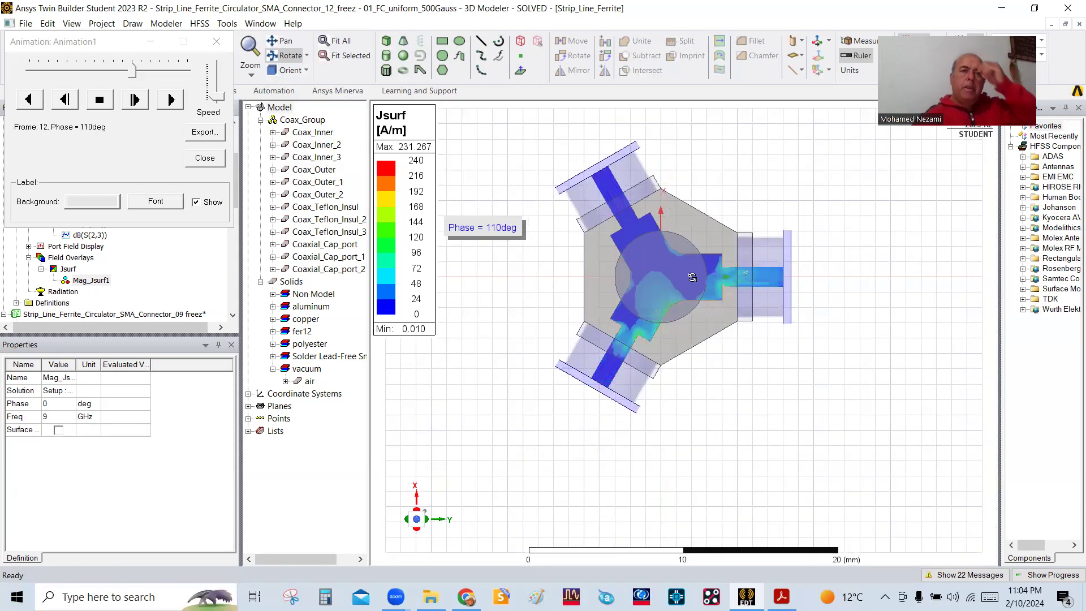
pyautogui.click(216, 41)
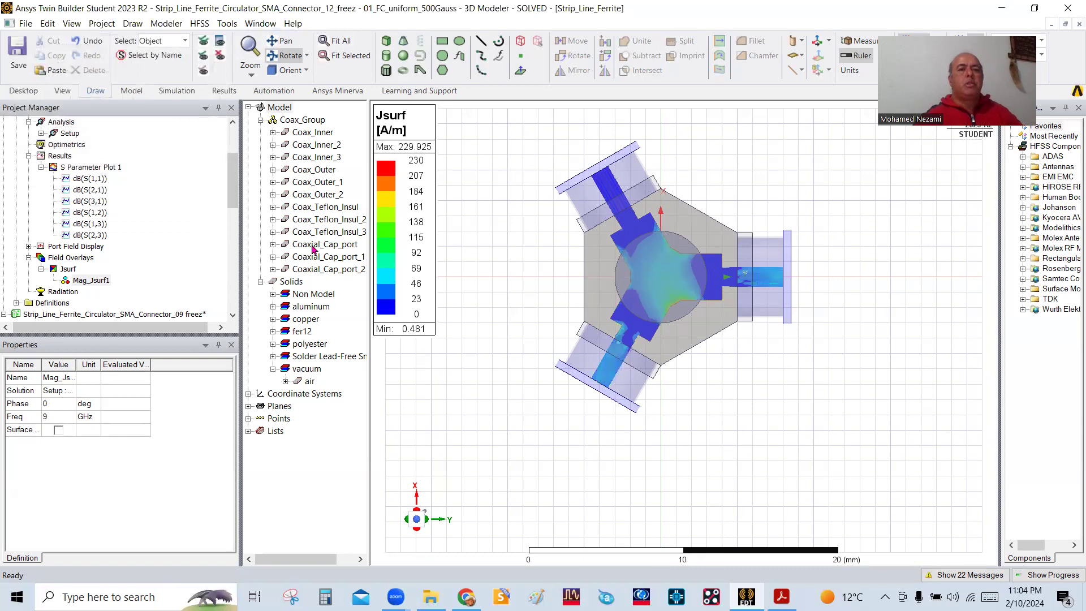
# Select all model objects, hide them from the 3D view and leave the rotate mode.
pyautogui.rightClick(277, 109)
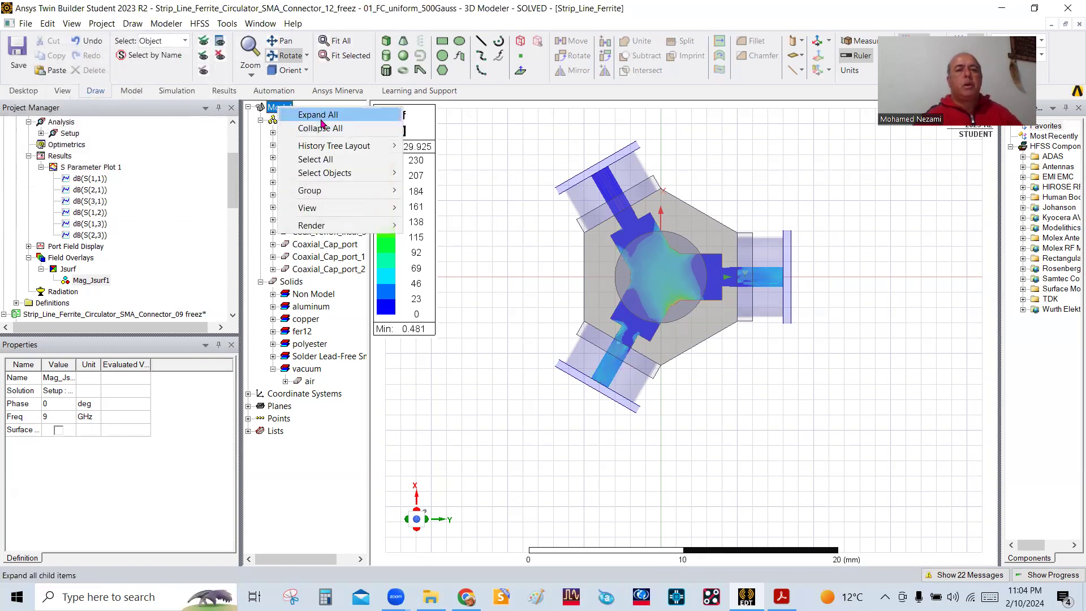
pyautogui.click(327, 160)
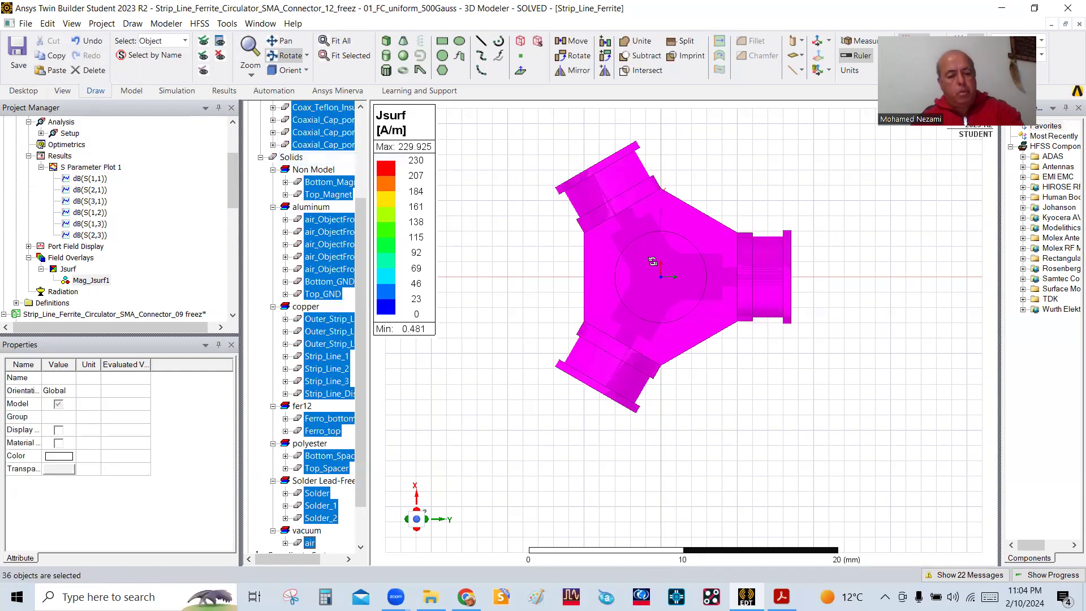
pyautogui.hotkey('ctrl', 'h')
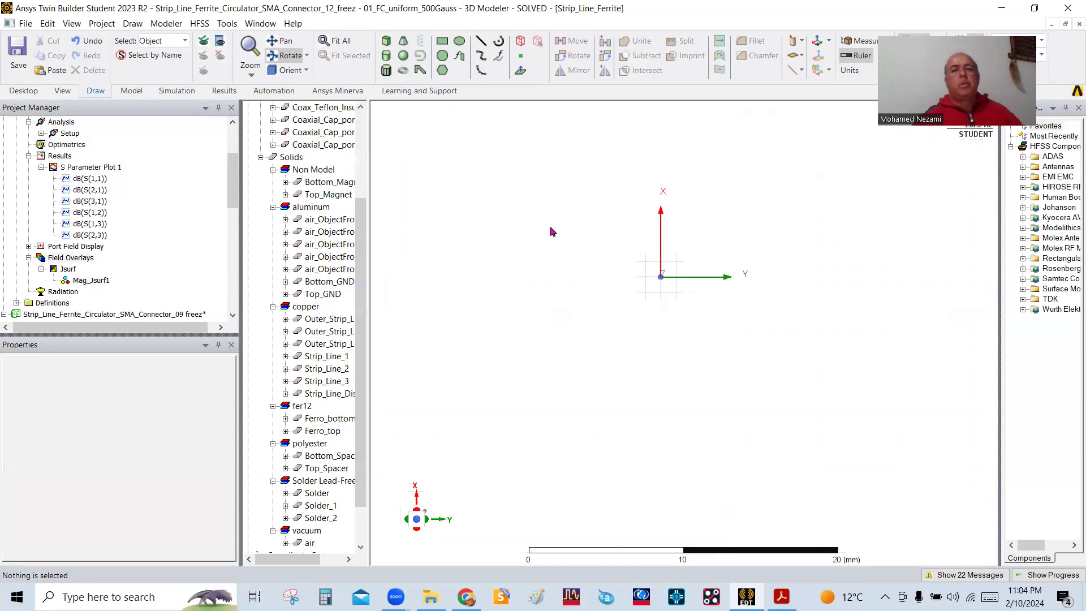
pyautogui.rightClick(551, 228)
pyautogui.click(606, 181)
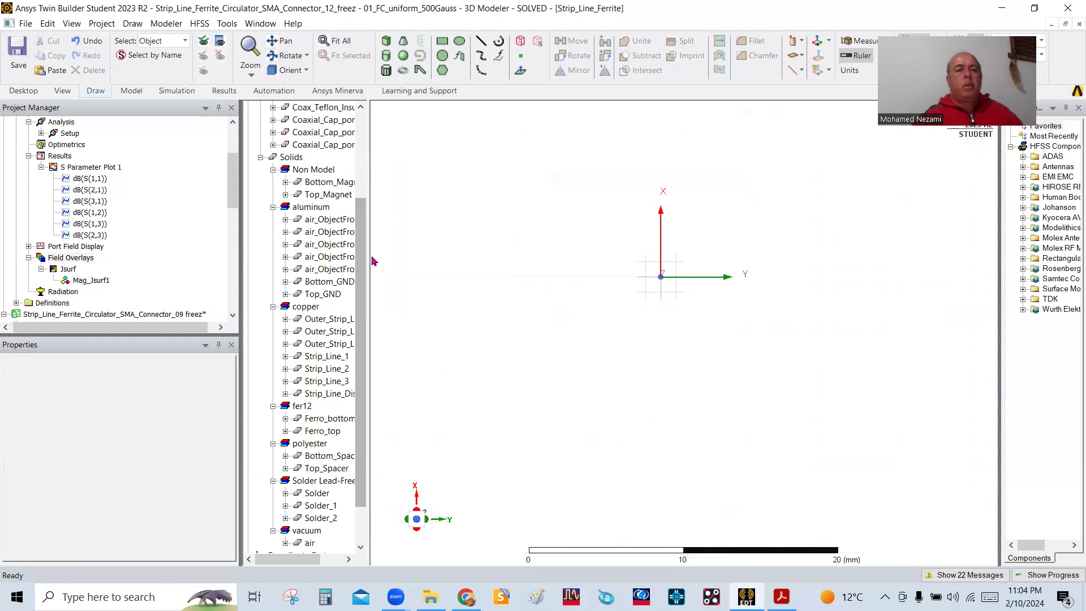
# Show the seven copper objects (three Outer_Strip_Line parts, Strip_Line_1 to 3 and Strip_Line_Disk) in the active view and inspect them tilted.
pyautogui.moveTo(369, 262); pyautogui.dragTo(445, 277)
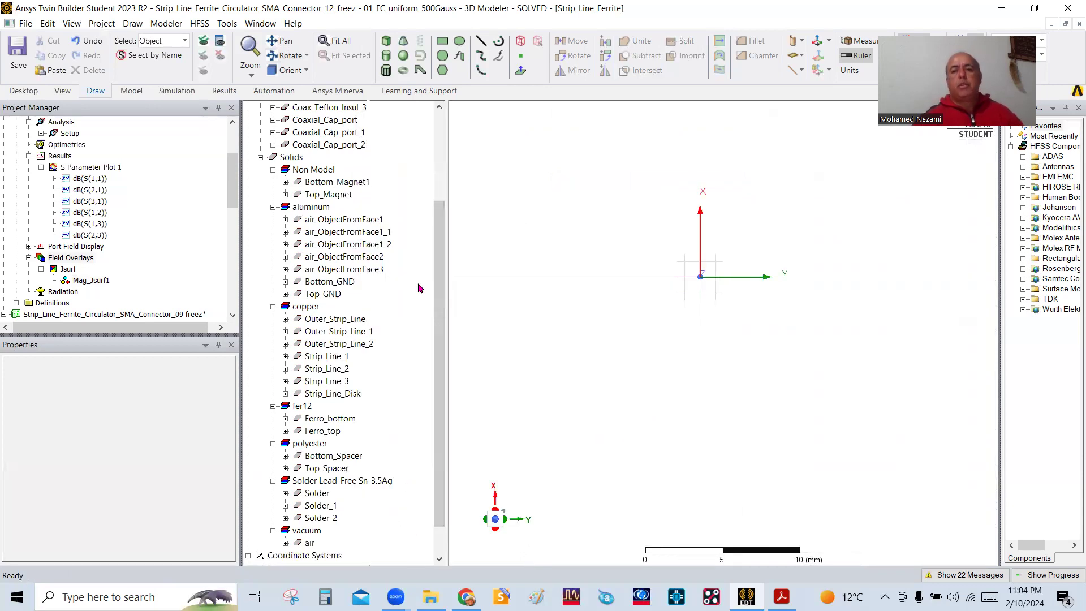
pyautogui.click(336, 321)
pyautogui.keyDown('ctrl'); pyautogui.click(337, 333); pyautogui.keyUp('ctrl')
pyautogui.keyDown('ctrl'); pyautogui.click(336, 344); pyautogui.keyUp('ctrl')
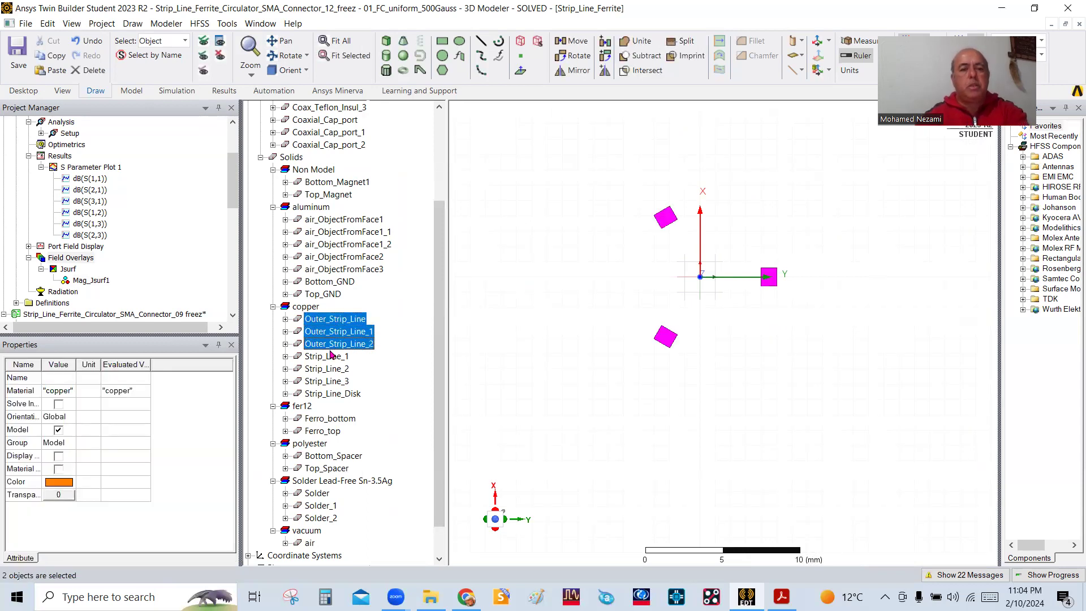
pyautogui.keyDown('ctrl'); pyautogui.click(328, 357); pyautogui.keyUp('ctrl')
pyautogui.keyDown('ctrl'); pyautogui.click(324, 369); pyautogui.keyUp('ctrl')
pyautogui.keyDown('ctrl'); pyautogui.click(322, 382); pyautogui.keyUp('ctrl')
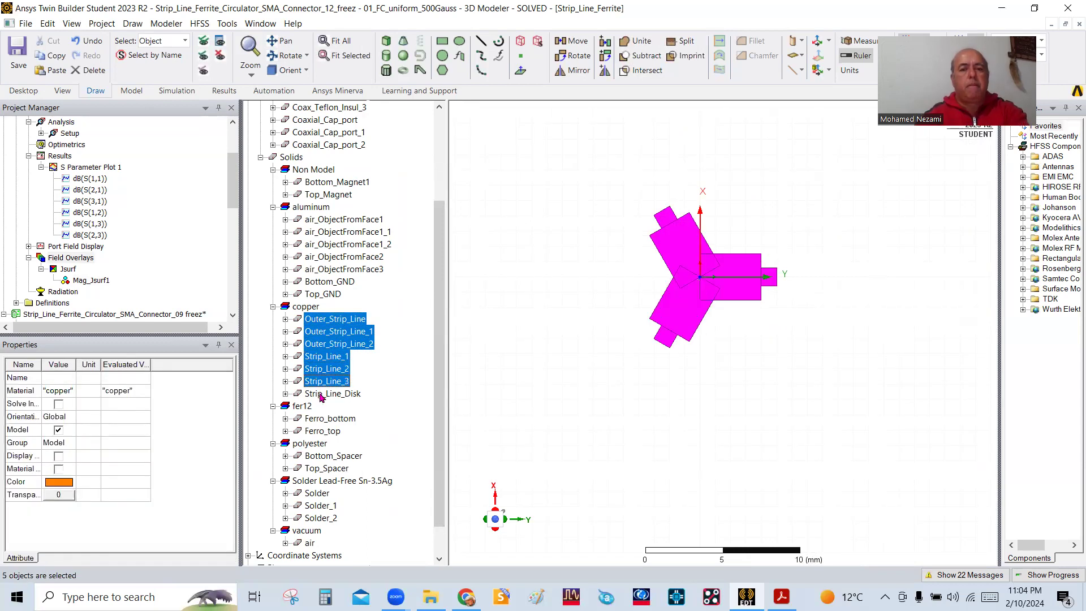
pyautogui.keyDown('ctrl'); pyautogui.click(319, 394); pyautogui.keyUp('ctrl')
pyautogui.rightClick(320, 355)
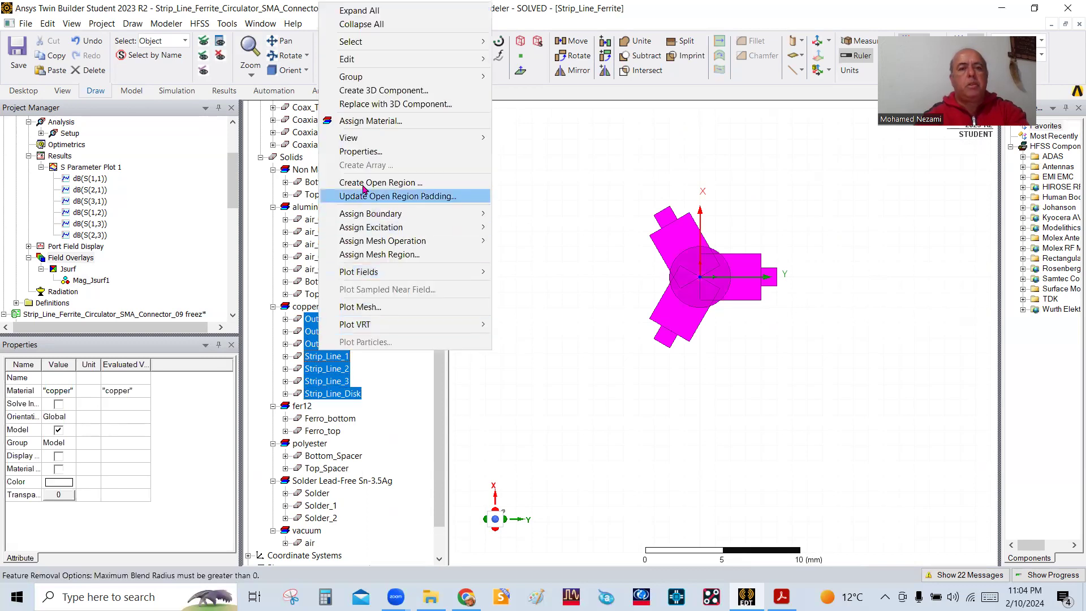
pyautogui.moveTo(439, 137)
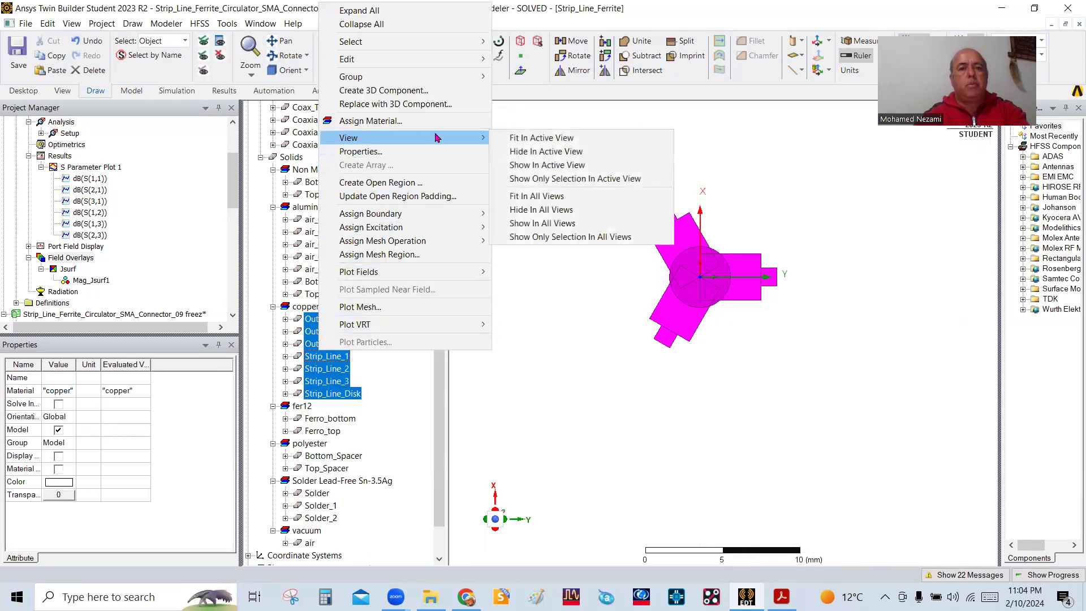
pyautogui.click(532, 164)
pyautogui.click(585, 238)
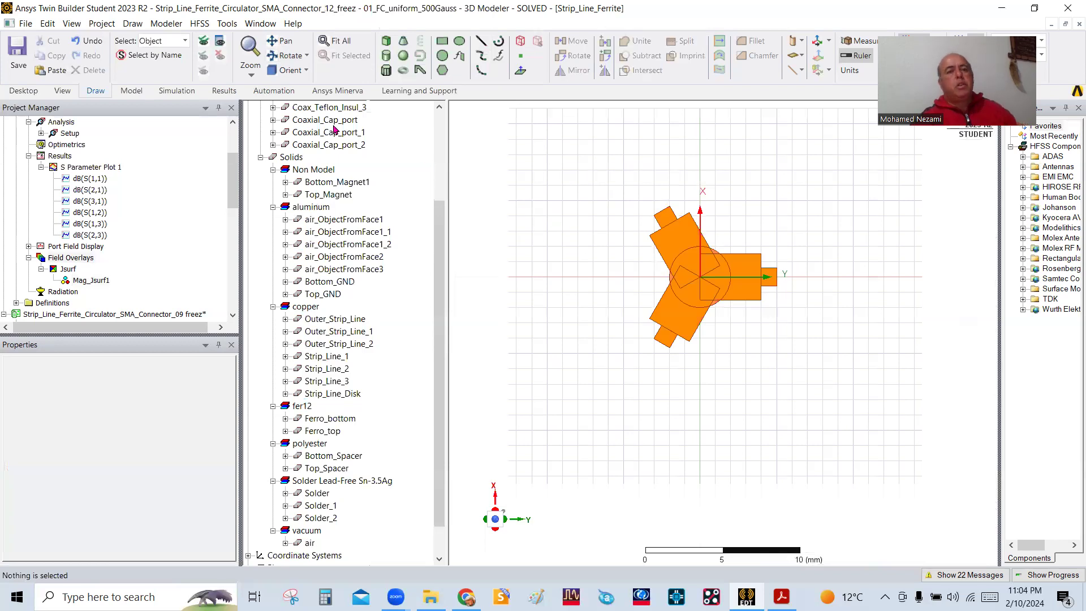
pyautogui.click(286, 56)
pyautogui.moveTo(687, 312); pyautogui.dragTo(744, 260)
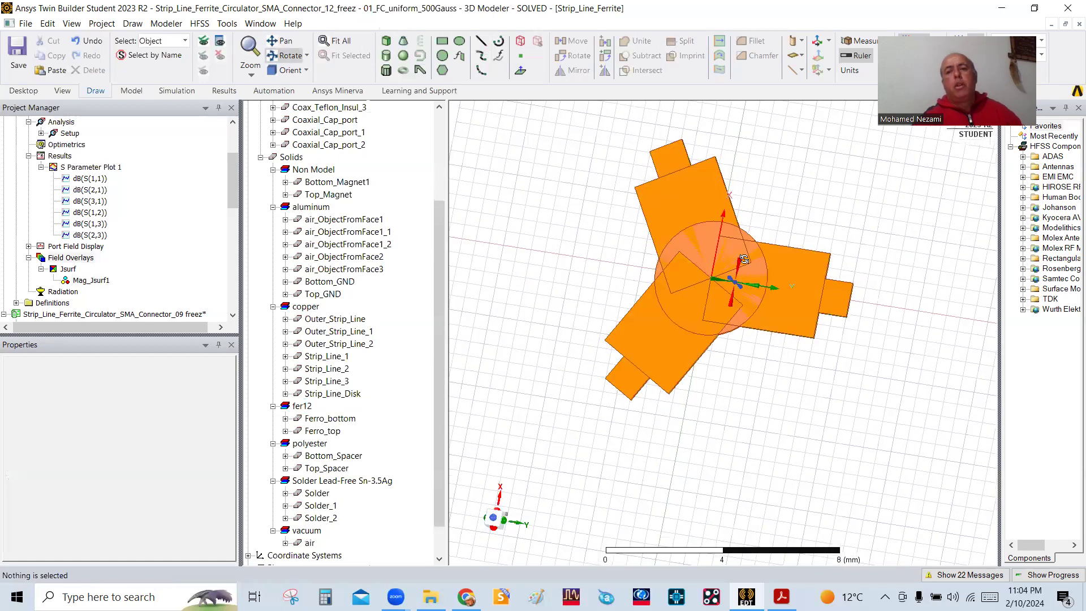
pyautogui.moveTo(826, 282); pyautogui.dragTo(852, 283)
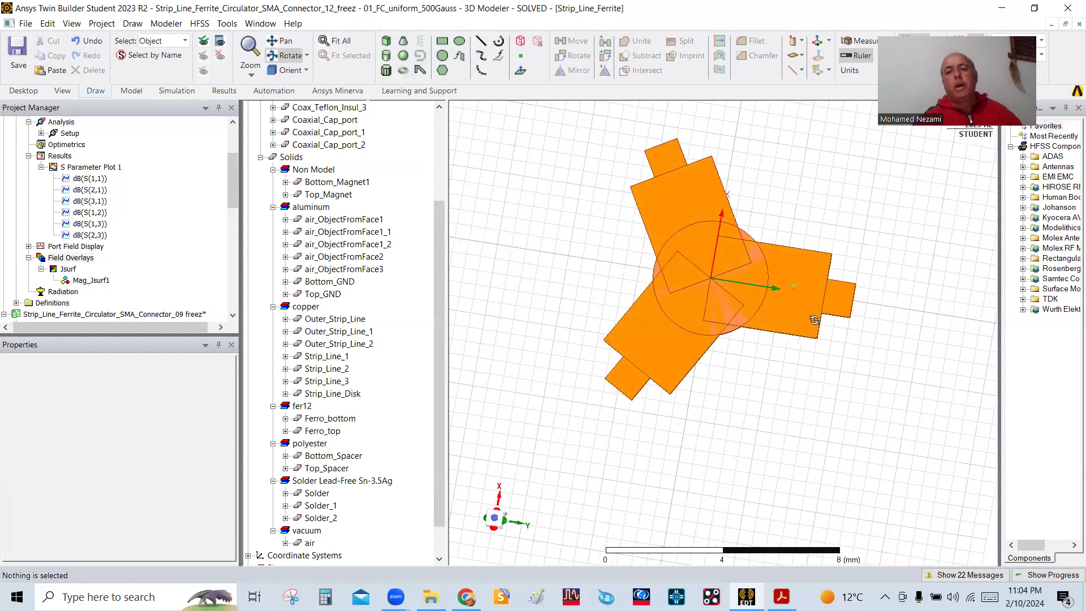
pyautogui.moveTo(812, 319); pyautogui.dragTo(861, 294)
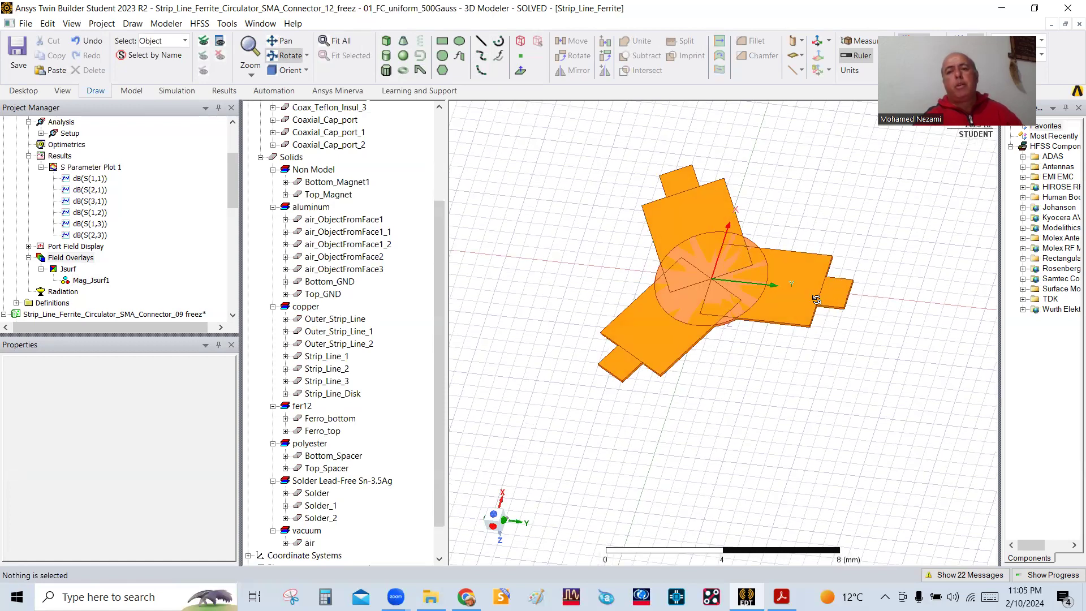
# Show the three solder objects, Solder, Solder_1 and Solder_2, in the active view together with the copper strip lines.
pyautogui.scroll(-1, 356, 417)
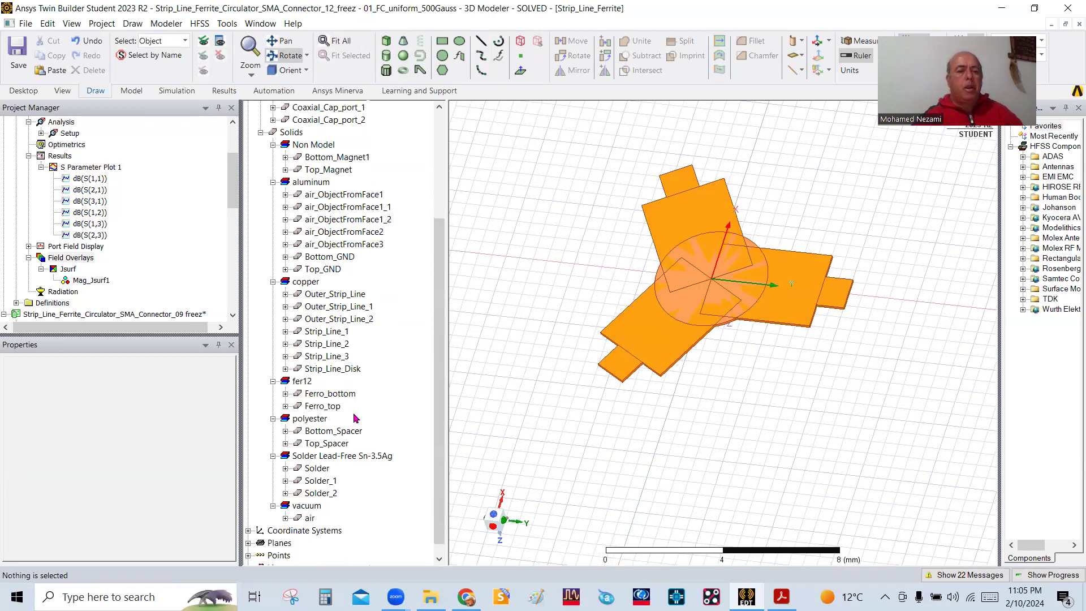
pyautogui.scroll(-1, 356, 419)
pyautogui.click(325, 446)
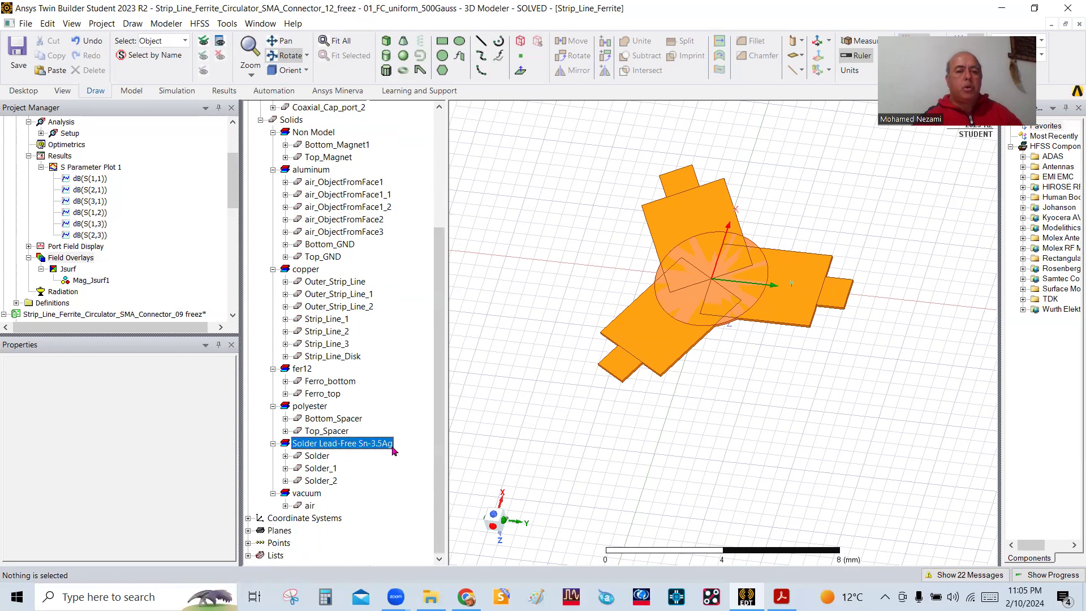
pyautogui.click(323, 456)
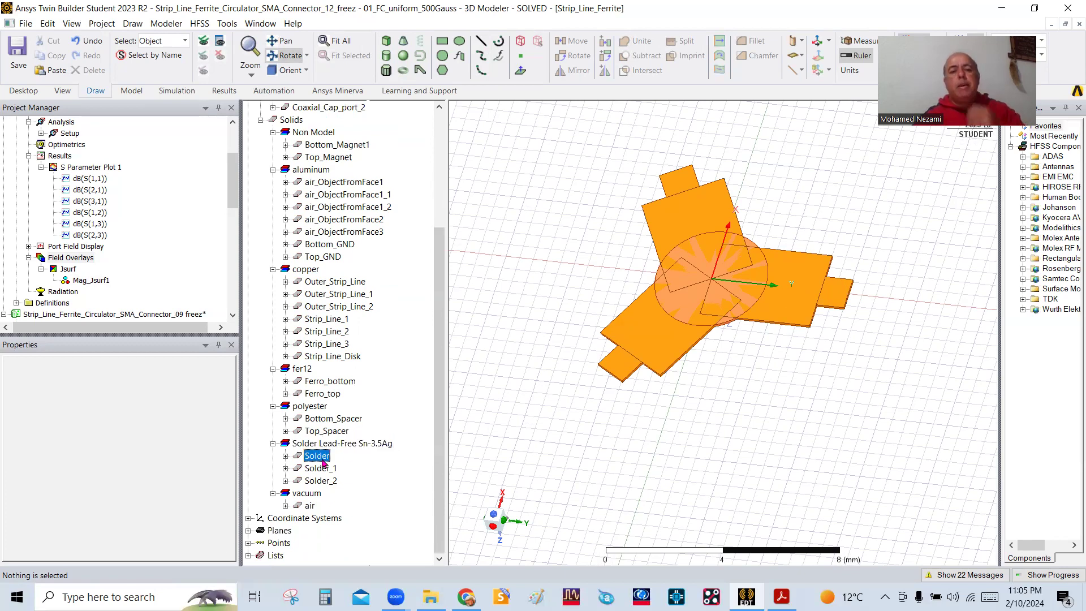
pyautogui.keyDown('ctrl'); pyautogui.click(323, 469); pyautogui.keyUp('ctrl')
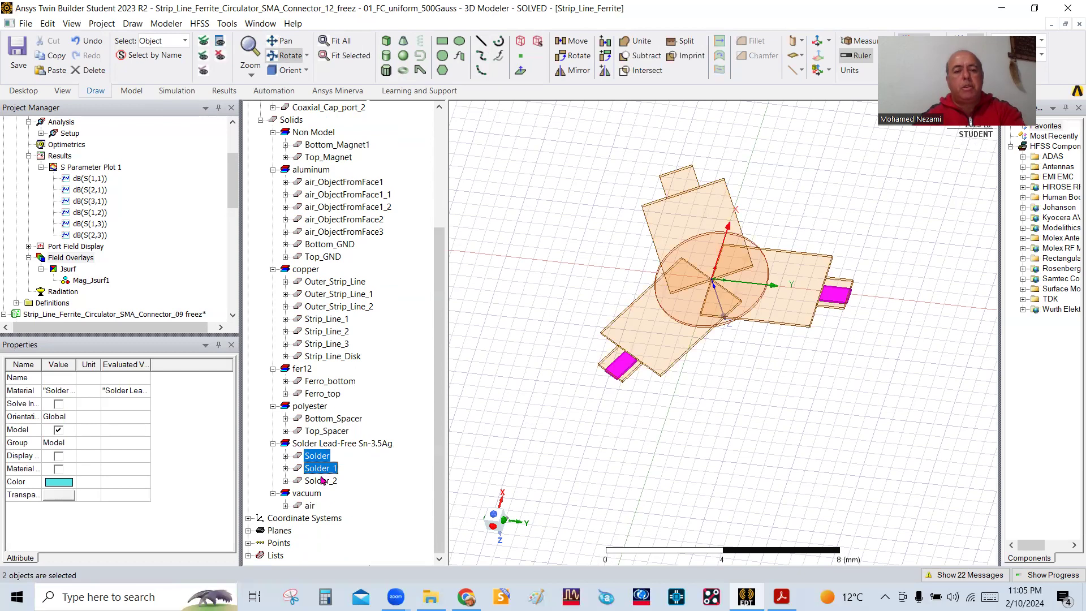
pyautogui.keyDown('ctrl'); pyautogui.click(322, 480); pyautogui.keyUp('ctrl')
pyautogui.rightClick(322, 480)
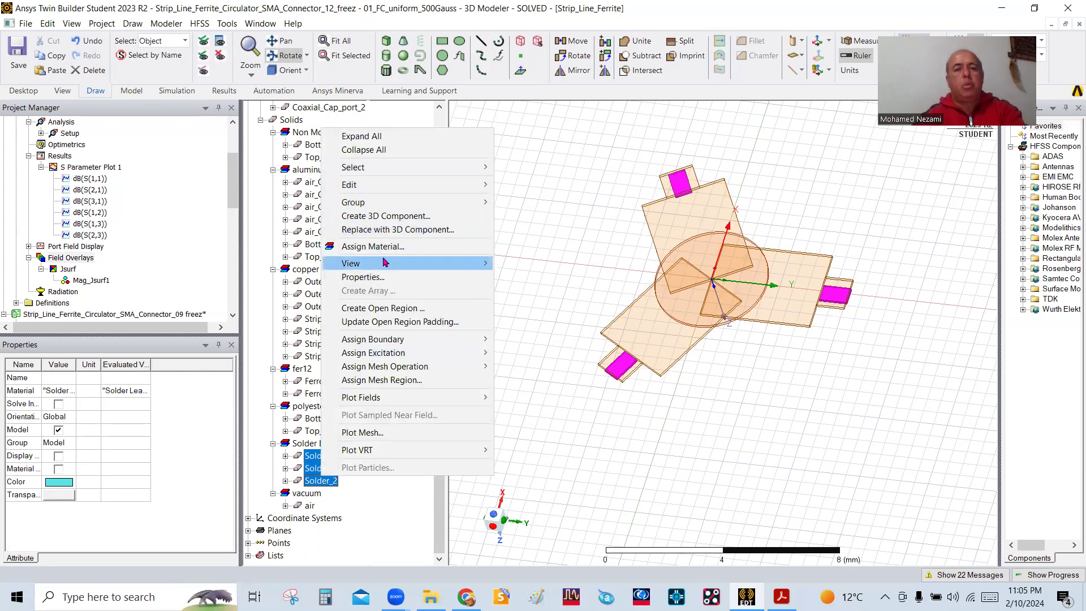
pyautogui.moveTo(383, 262)
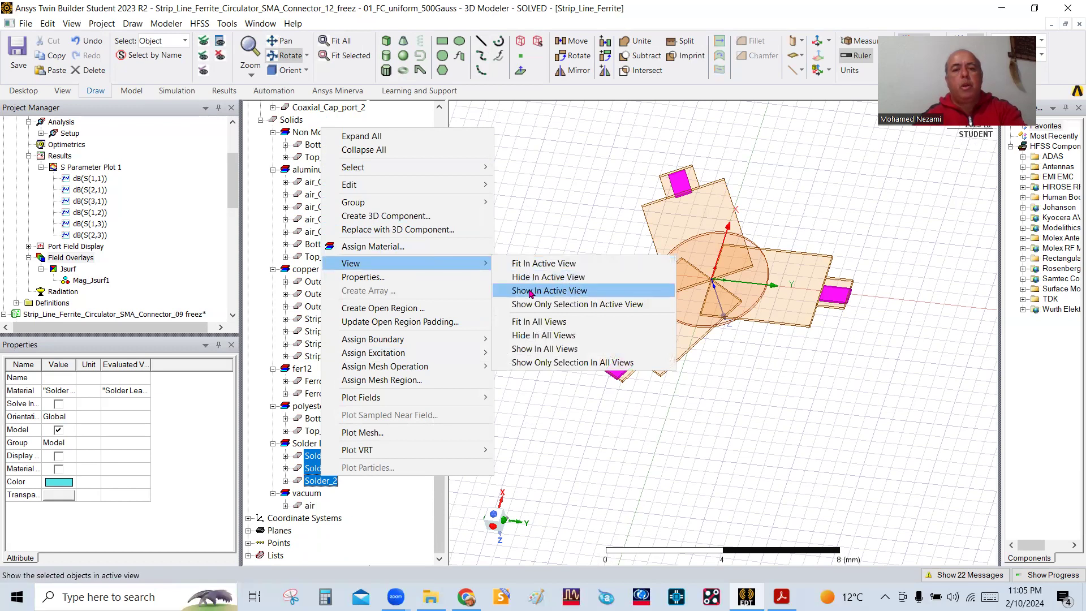
pyautogui.click(559, 291)
pyautogui.rightClick(543, 211)
pyautogui.click(578, 182)
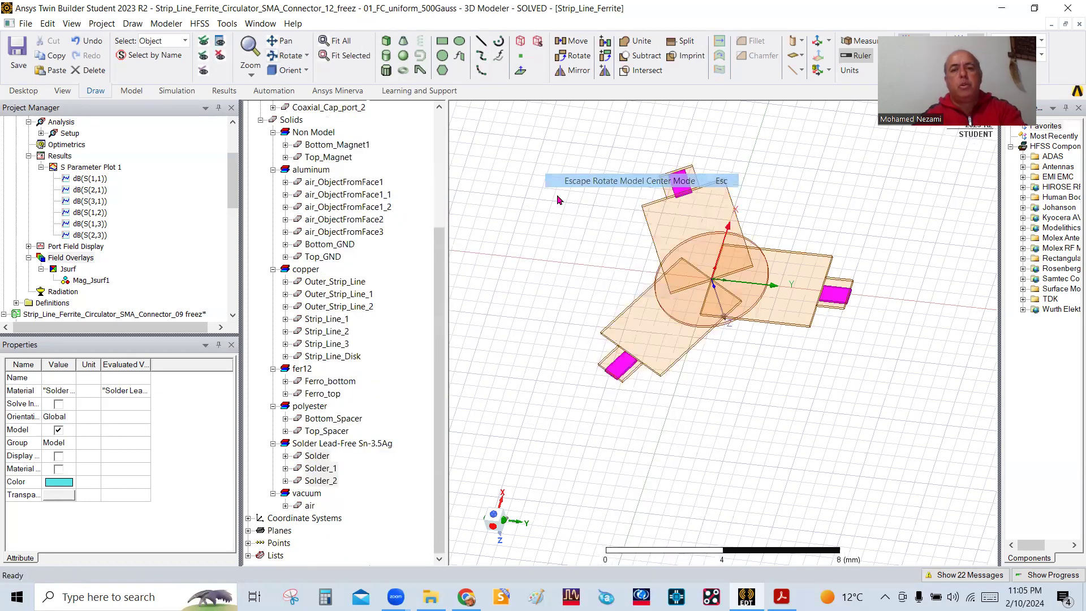
pyautogui.click(502, 232)
# Set the transparency of the Solder object to 0 so it is fully opaque, and clear the selection.
pyautogui.click(289, 56)
pyautogui.moveTo(737, 324); pyautogui.dragTo(696, 162)
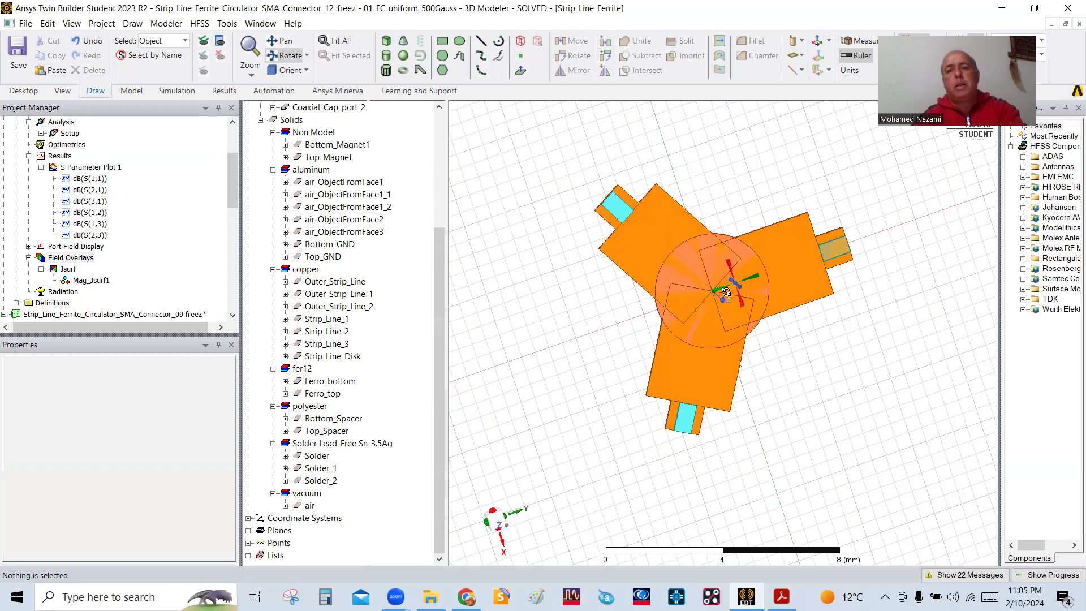
pyautogui.moveTo(726, 291); pyautogui.dragTo(680, 221)
pyautogui.rightClick(695, 128)
pyautogui.press('Escape')
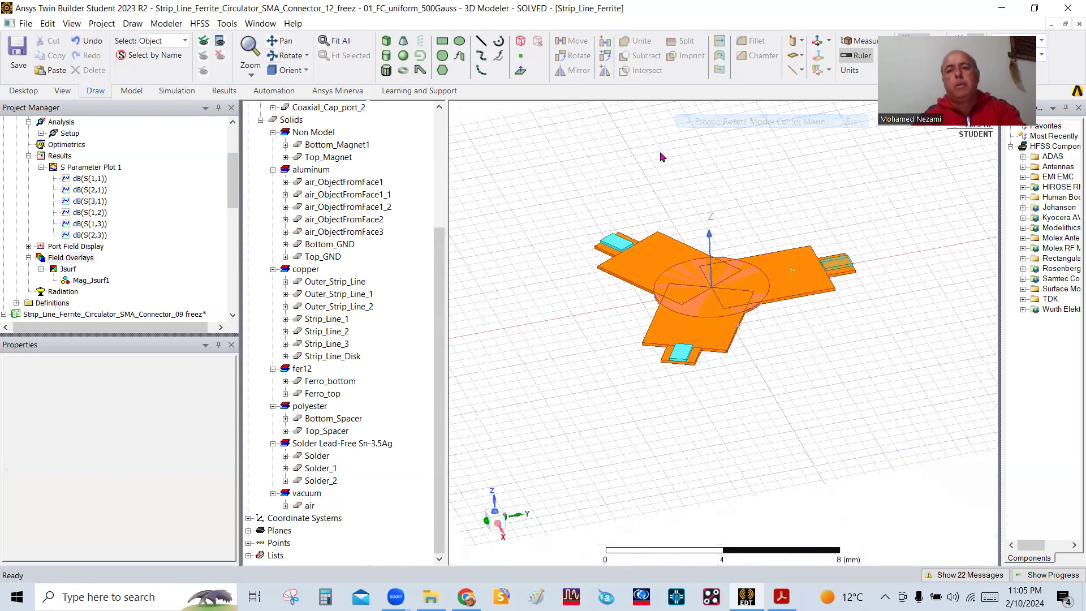
pyautogui.click(842, 267)
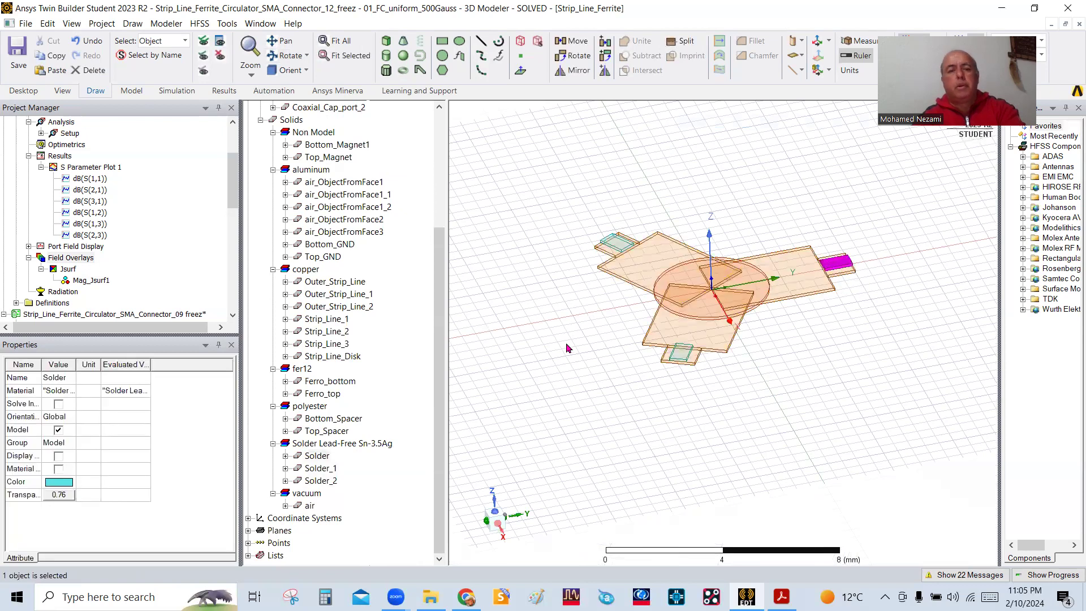
pyautogui.click(58, 495)
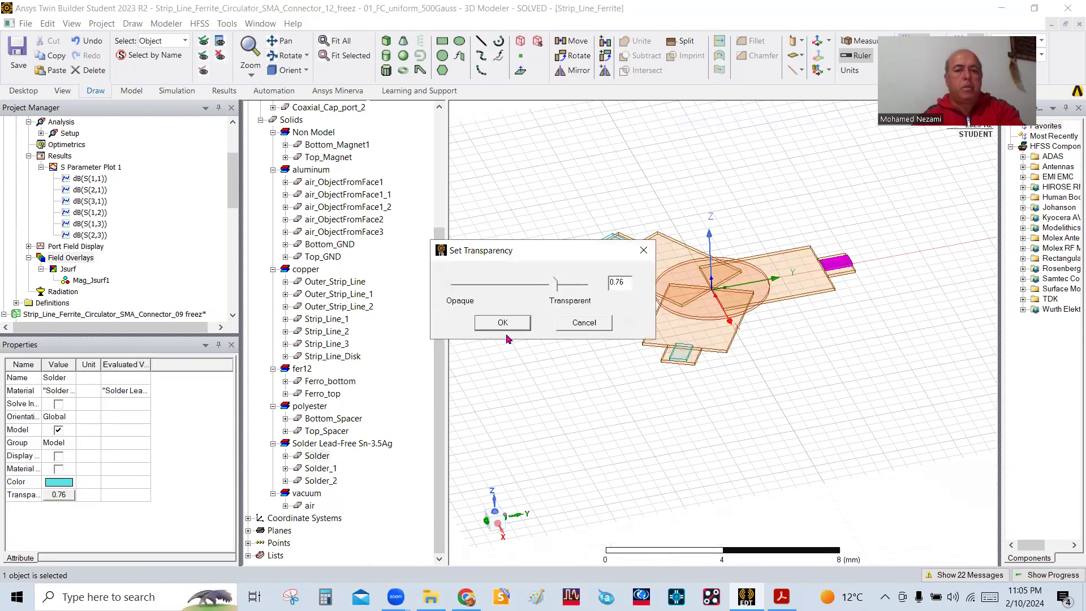
pyautogui.moveTo(551, 282); pyautogui.dragTo(443, 282)
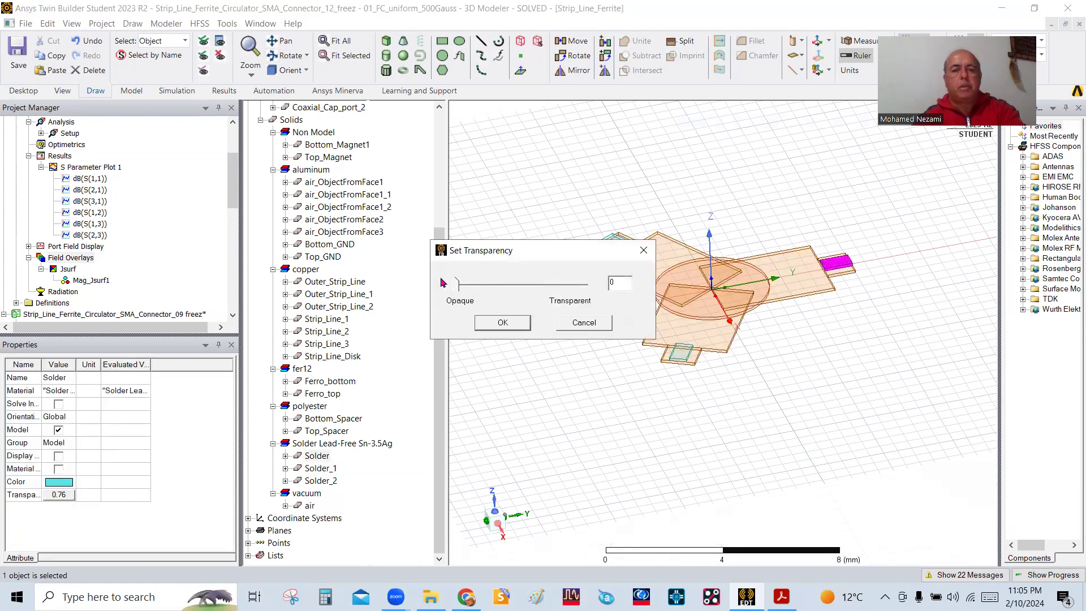
pyautogui.click(492, 323)
pyautogui.click(500, 228)
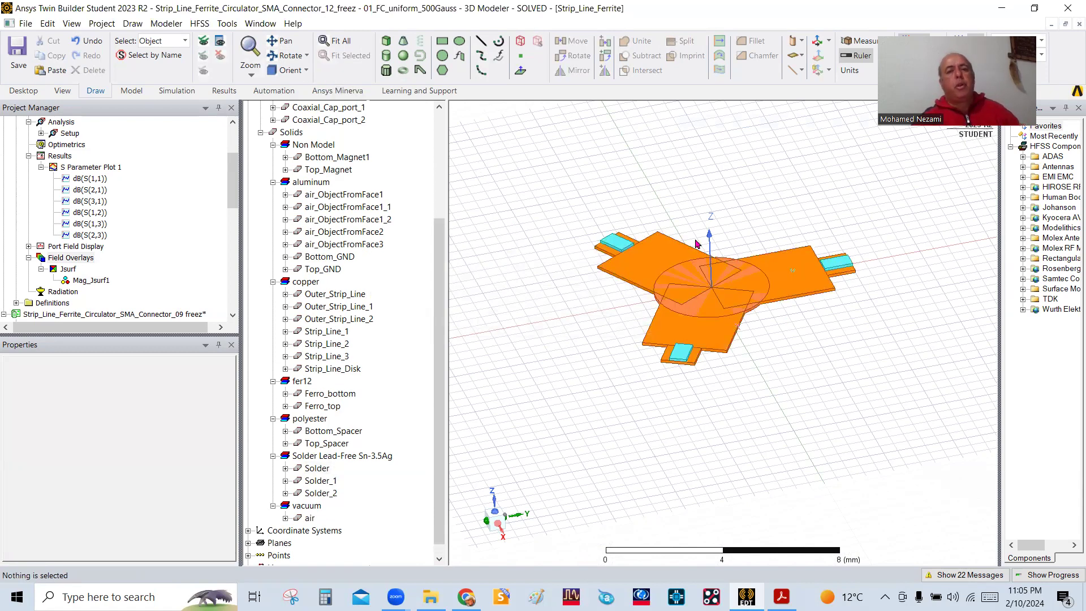
# Rotate the model to a steeper angle to examine the solder pieces on the outer strip line ends.
pyautogui.click(286, 56)
pyautogui.moveTo(704, 274); pyautogui.dragTo(712, 315)
pyautogui.moveTo(830, 250); pyautogui.dragTo(830, 253)
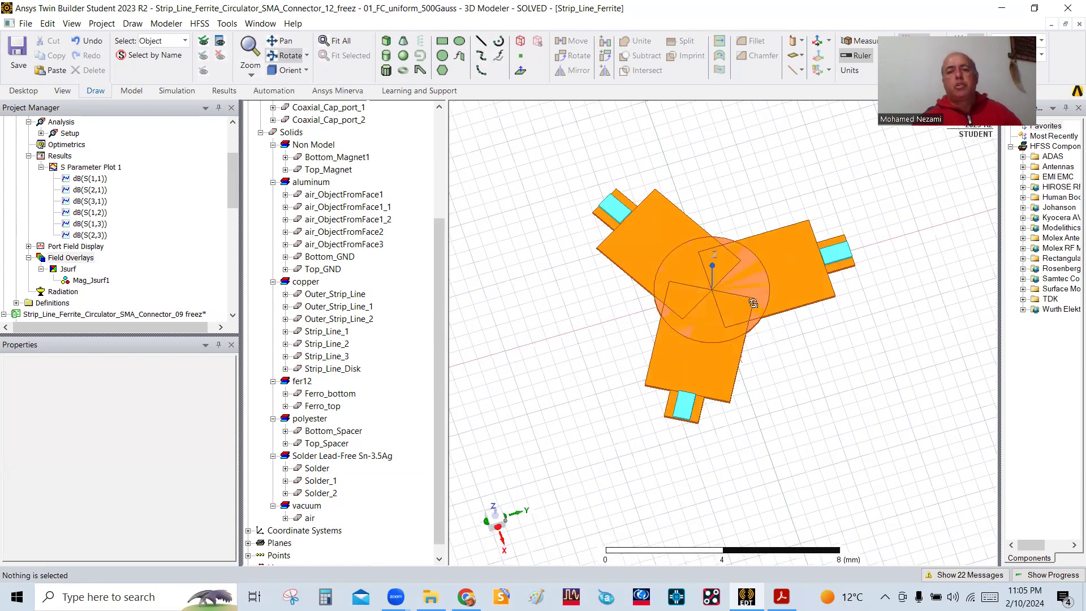
# Show Coax_Inner, Coax_Inner_2 and Coax_Inner_3 in the active view, clear the selection and look straight down on the model along the Z axis.
pyautogui.moveTo(754, 304); pyautogui.dragTo(752, 324)
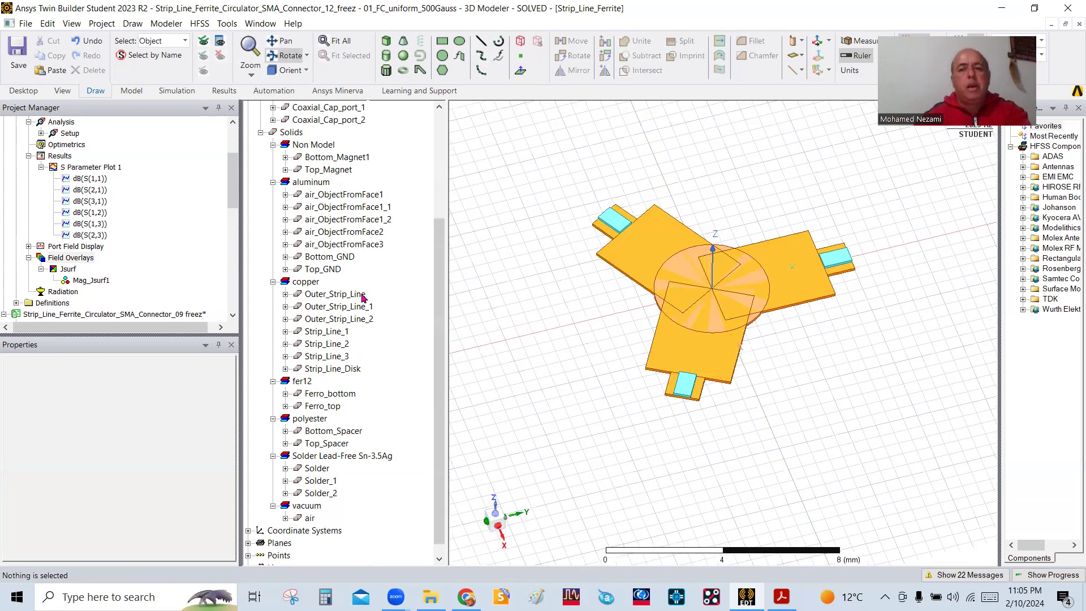
pyautogui.moveTo(437, 253); pyautogui.dragTo(438, 138)
pyautogui.click(313, 133)
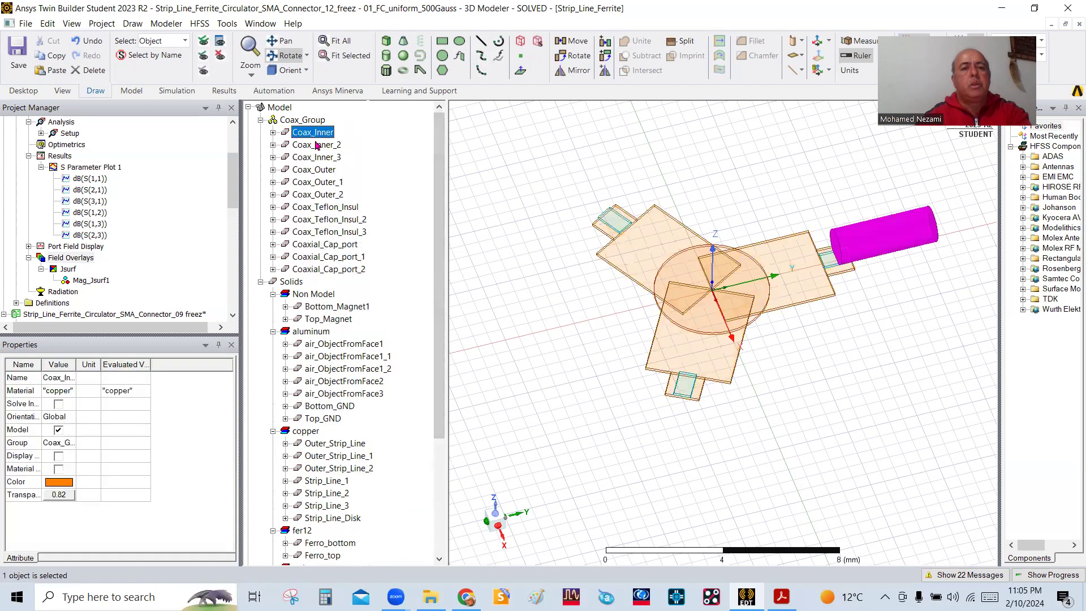
pyautogui.keyDown('shift'); pyautogui.click(318, 158); pyautogui.keyUp('shift')
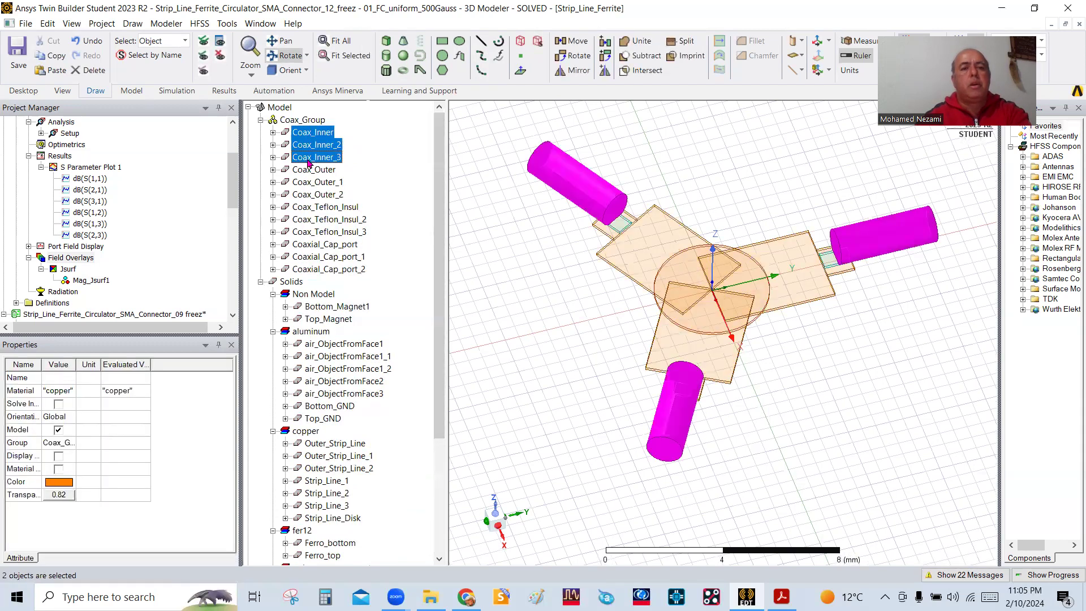
pyautogui.rightClick(309, 161)
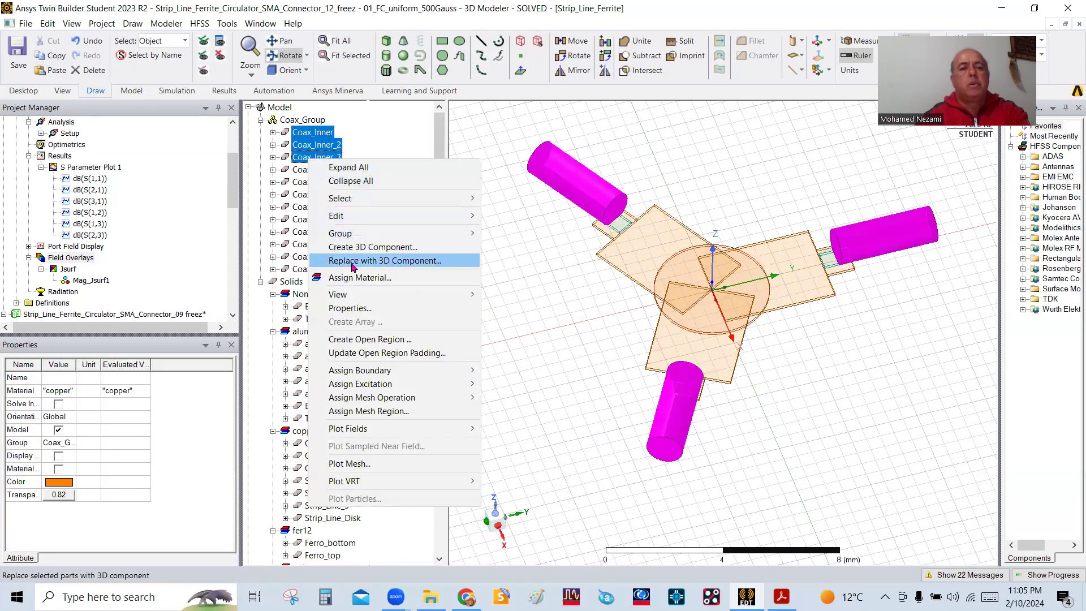
pyautogui.moveTo(347, 296)
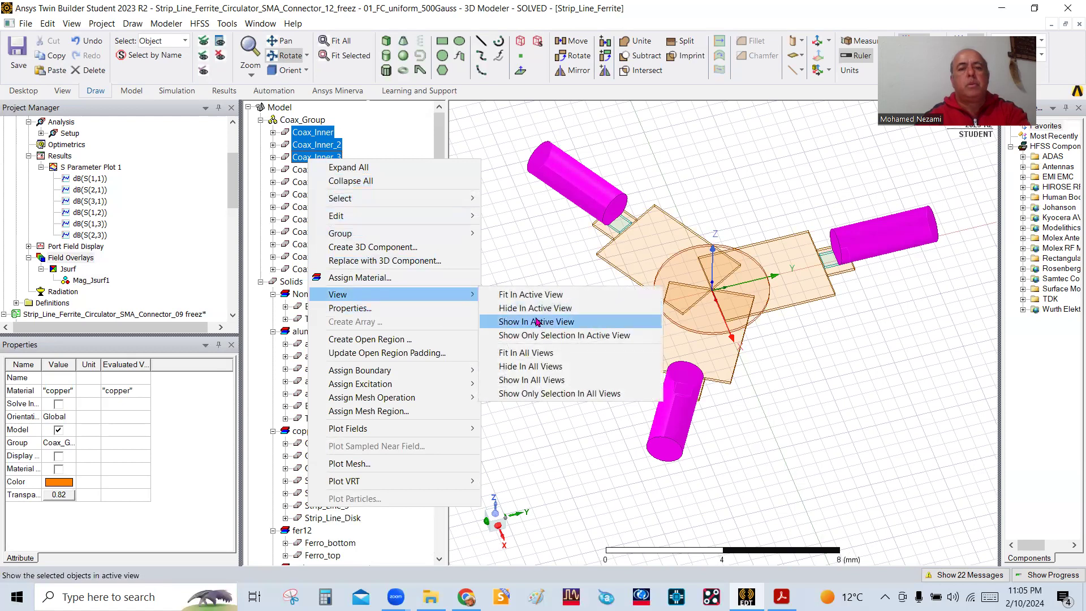
pyautogui.click(515, 321)
pyautogui.rightClick(563, 280)
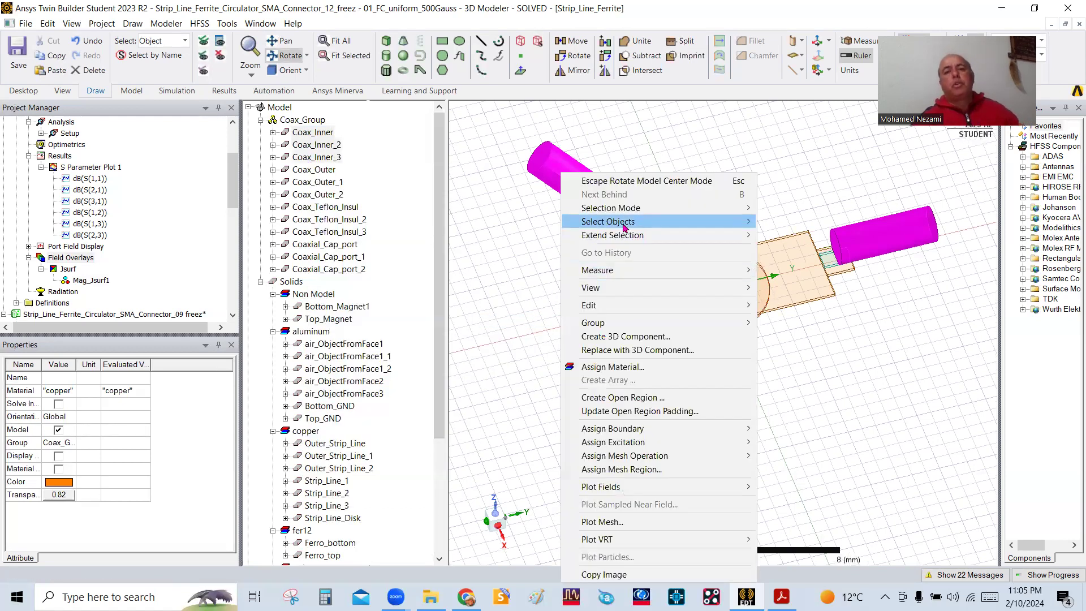
pyautogui.click(628, 181)
pyautogui.click(554, 317)
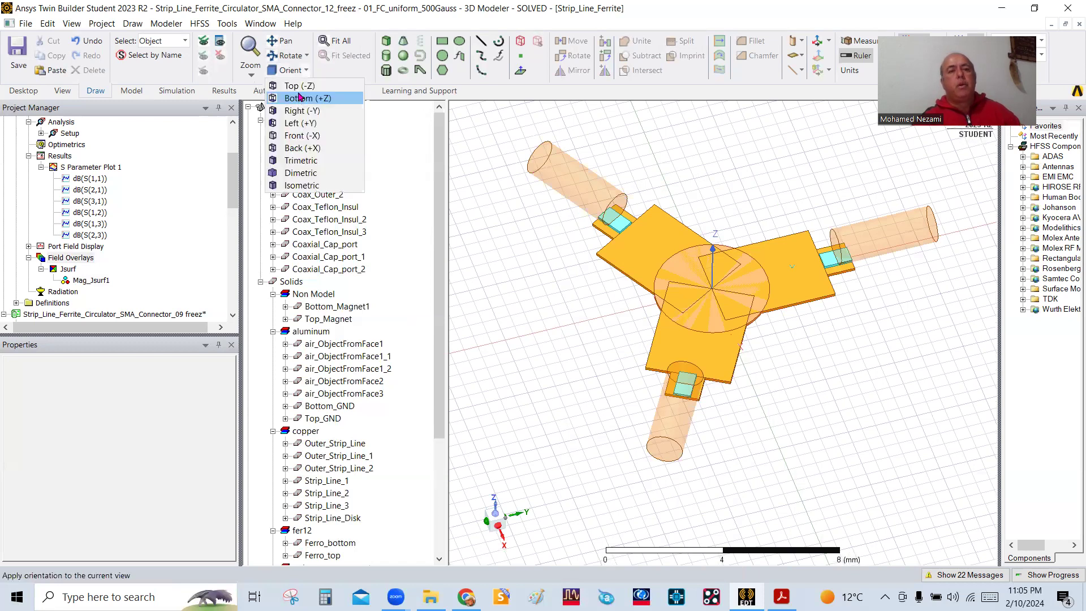
pyautogui.click(317, 95)
pyautogui.click(883, 306)
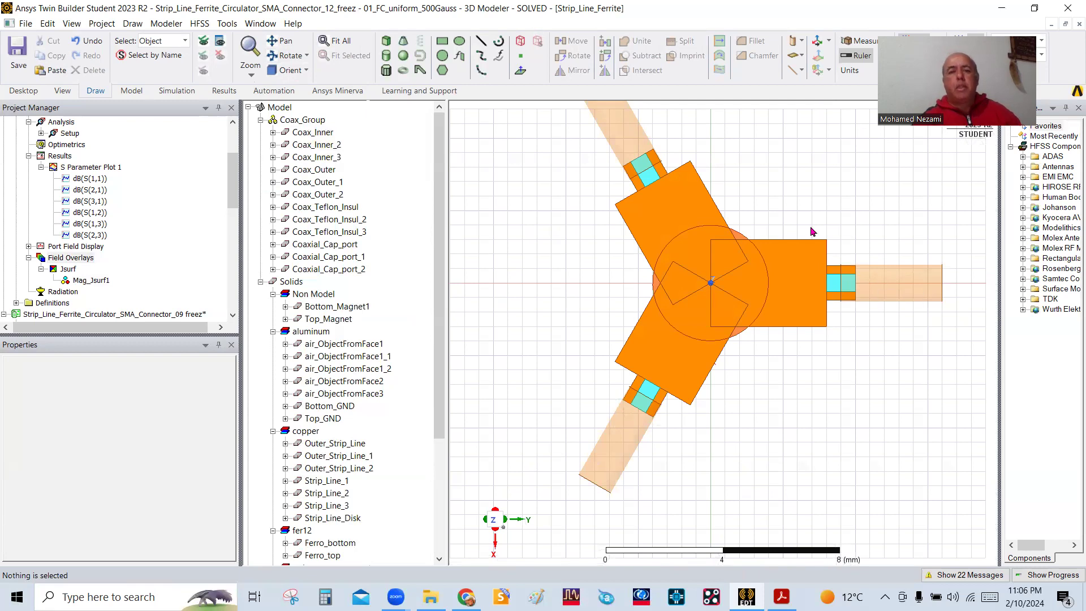
pyautogui.click(870, 285)
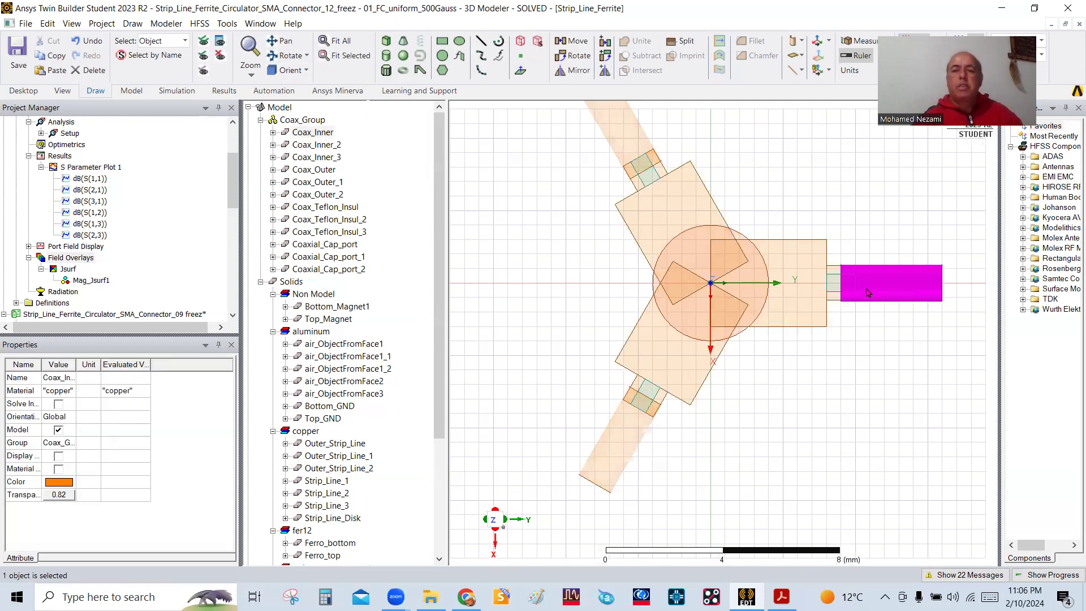
pyautogui.rightClick(870, 285)
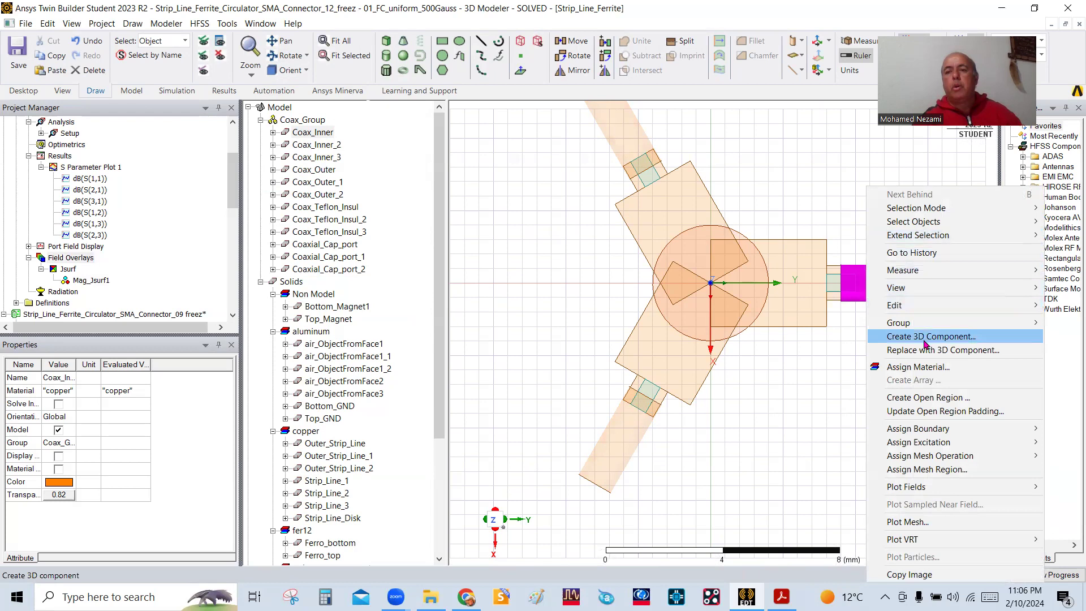
pyautogui.moveTo(928, 305)
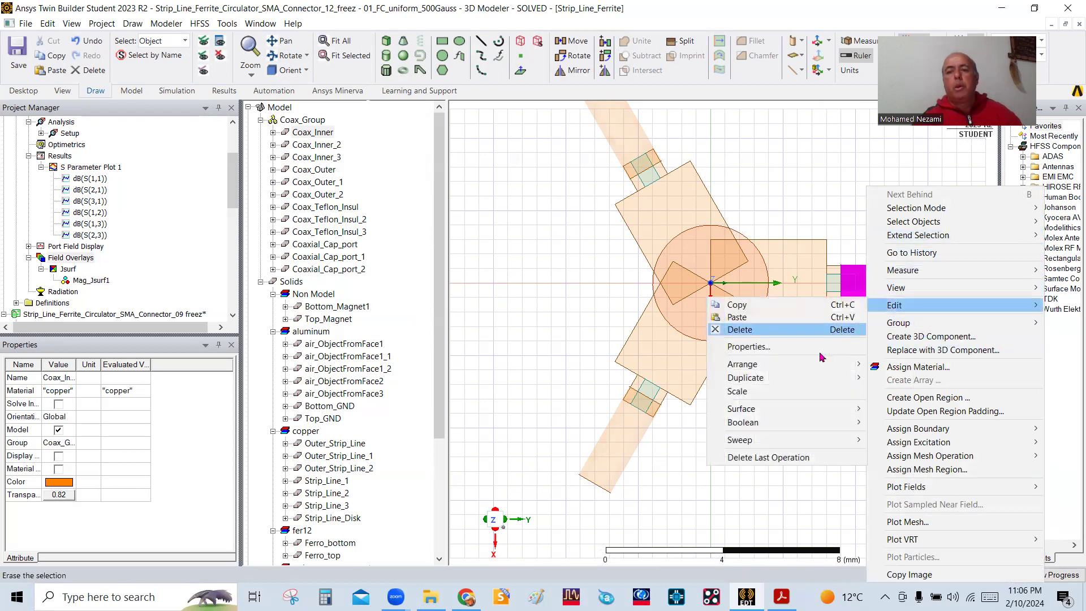
pyautogui.moveTo(826, 377)
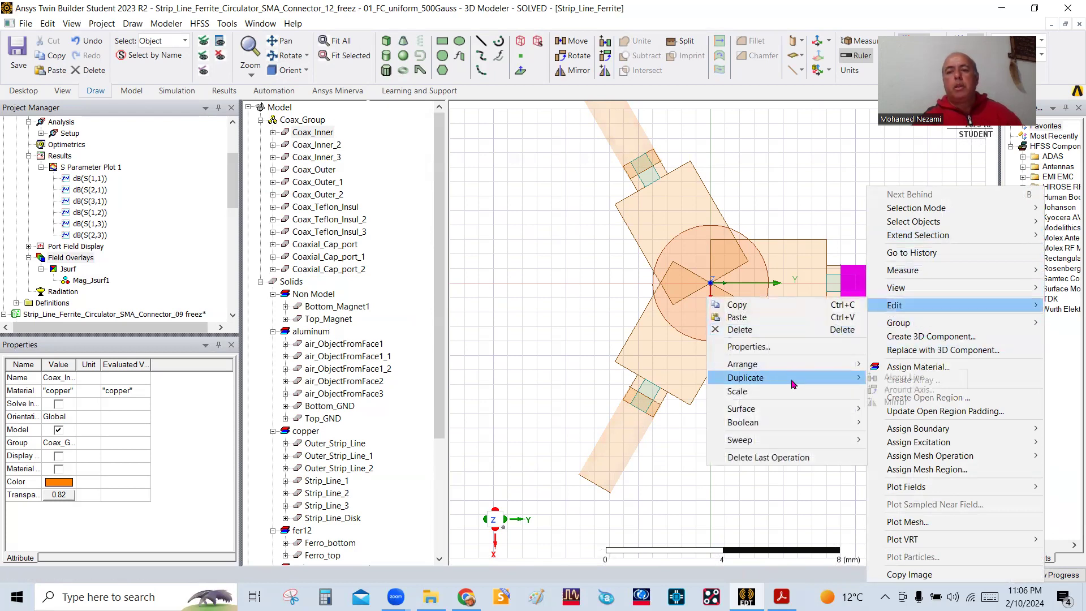
pyautogui.click(900, 390)
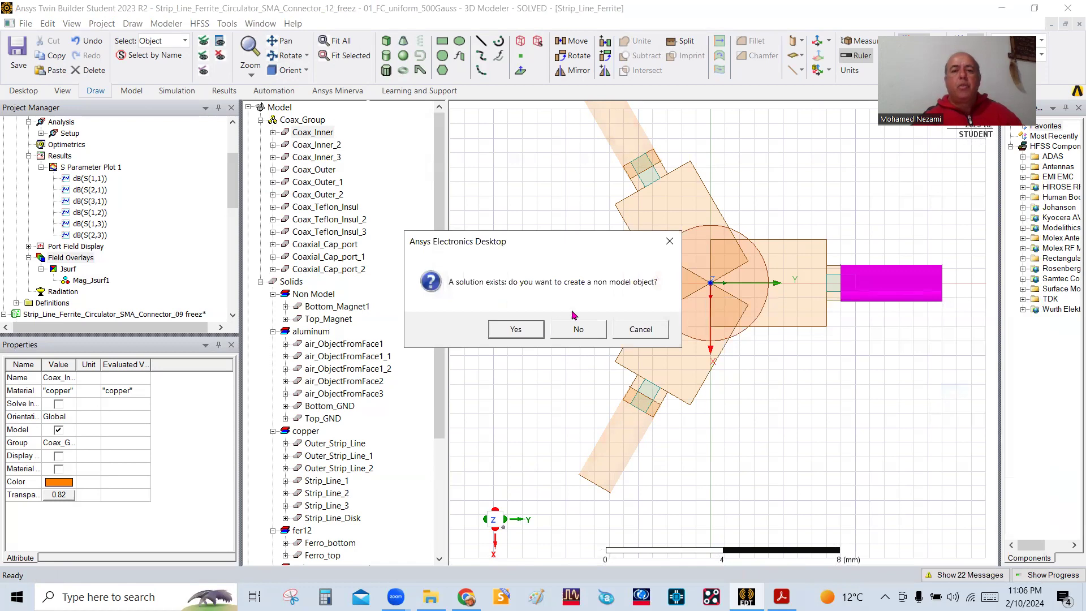
pyautogui.click(641, 334)
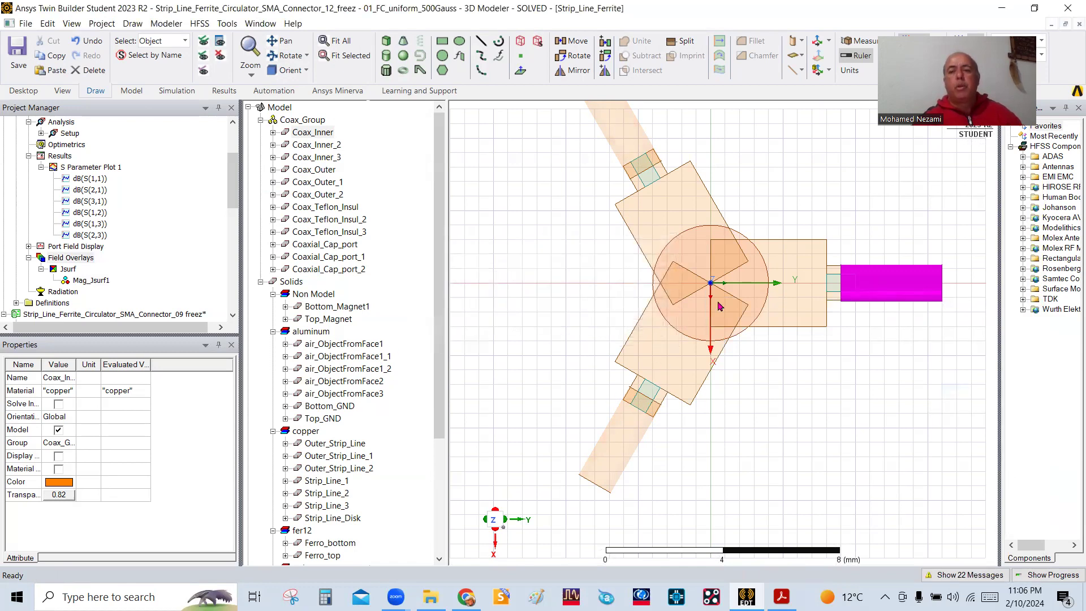
pyautogui.click(854, 392)
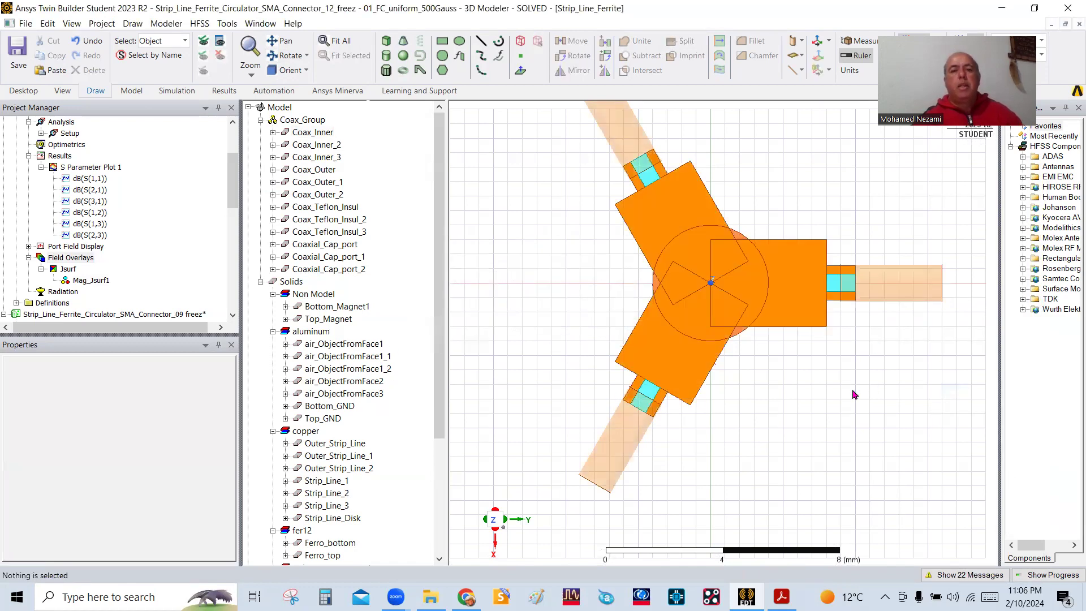
# Review the properties of the DuplicateAroundAxis operation in the Coax_Inner history and close them without changes.
pyautogui.click(273, 133)
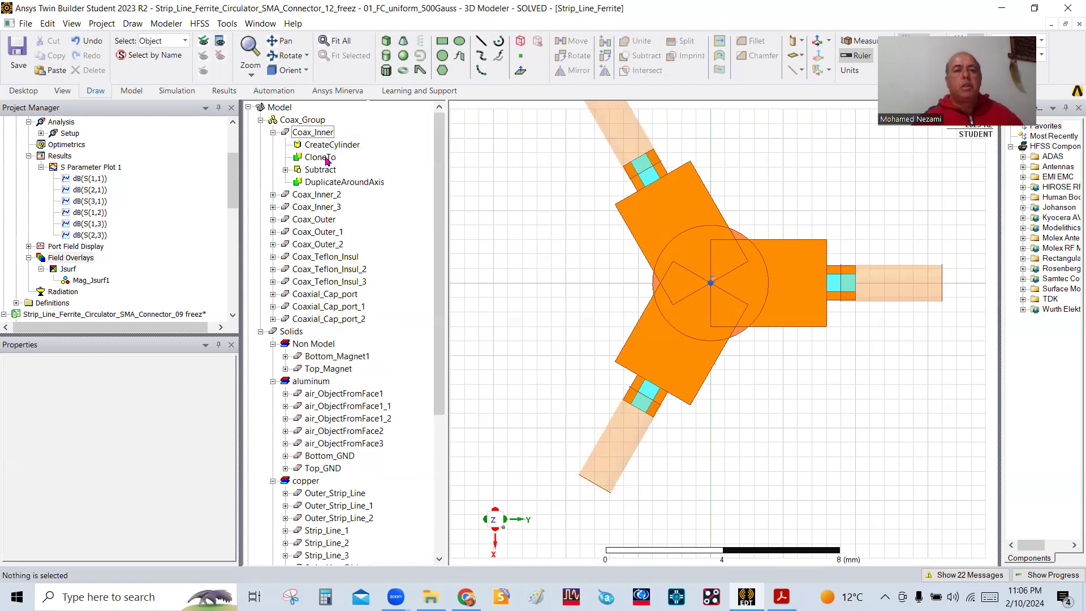
pyautogui.doubleClick(321, 184)
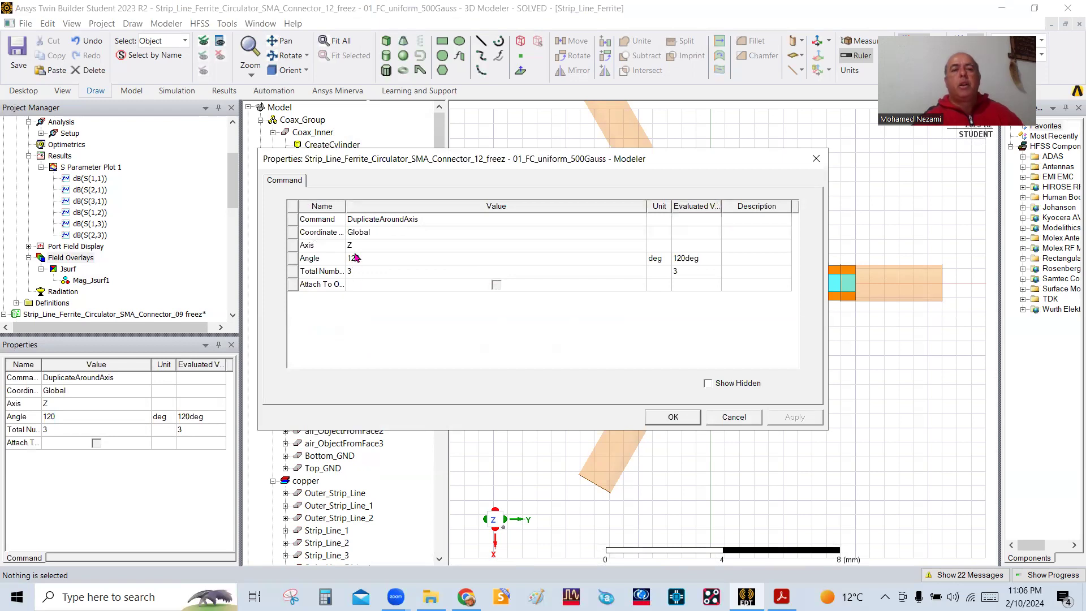
pyautogui.click(354, 259)
pyautogui.click(734, 416)
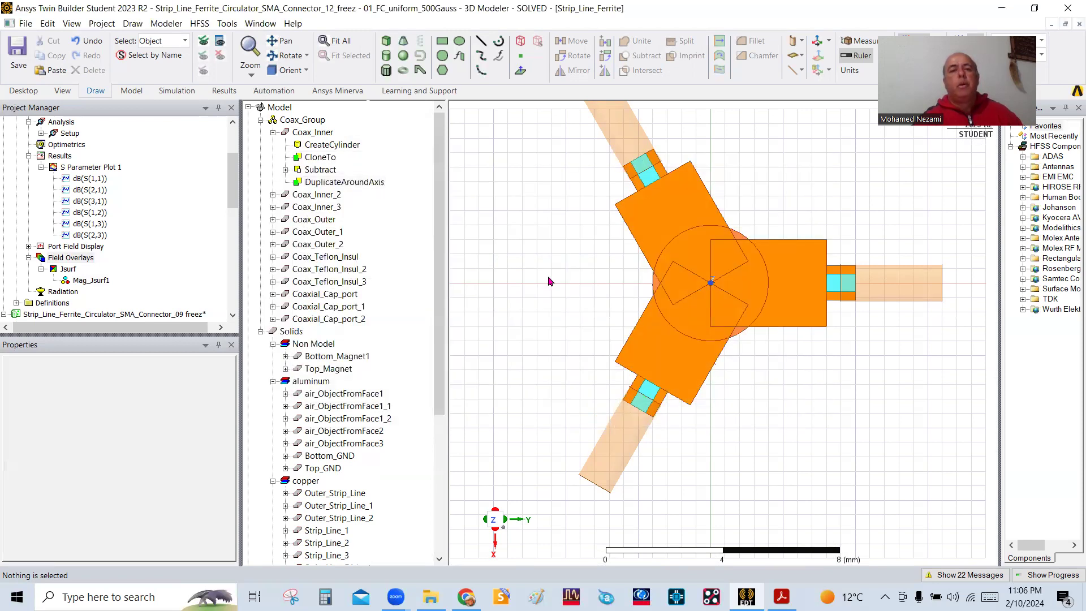
# Rotate the model to examine the three coaxial inner conductors at the soldered strip line ends from several angles.
pyautogui.scroll(-2, 549, 281)
pyautogui.click(290, 56)
pyautogui.moveTo(600, 217); pyautogui.dragTo(542, 161)
pyautogui.rightClick(544, 162)
pyautogui.click(595, 169)
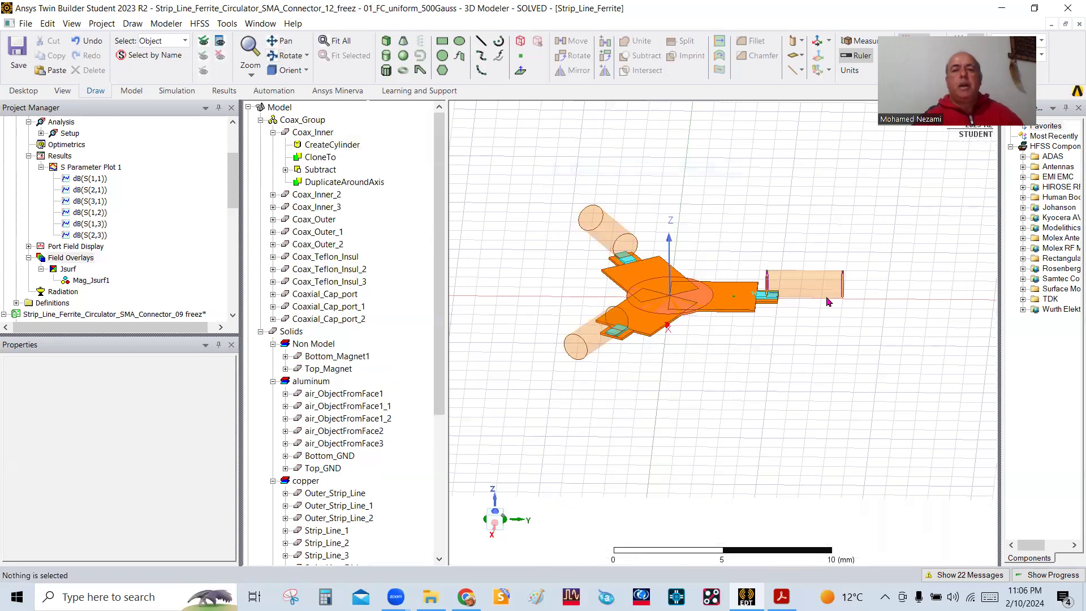
pyautogui.click(290, 55)
pyautogui.moveTo(660, 253); pyautogui.dragTo(813, 355)
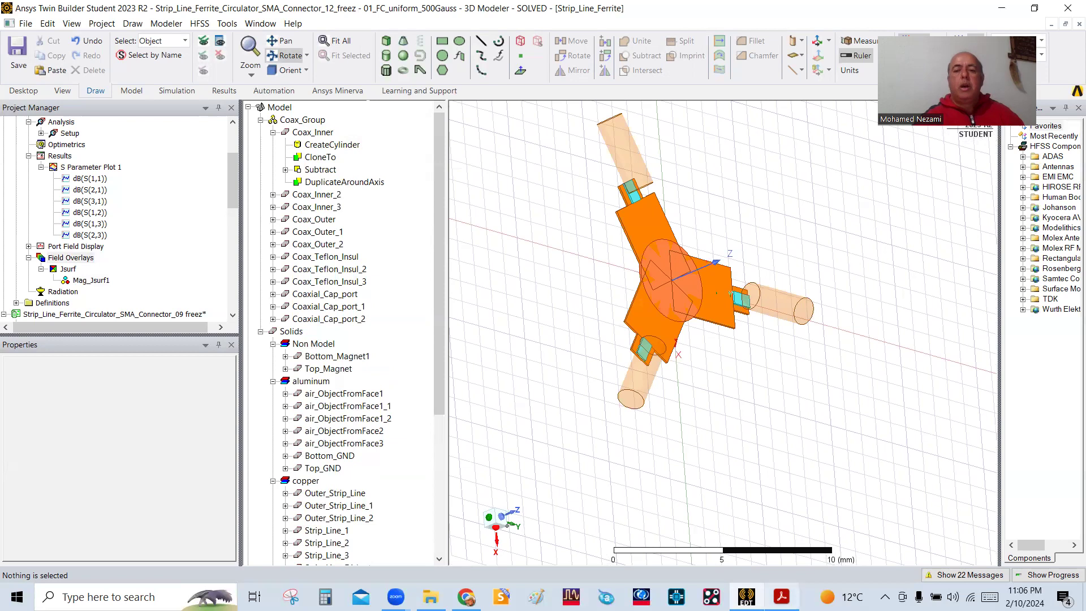
# Switch to the PDF slides in Acrobat, view the connectorized circulators page with the SMA connector drawing, and return to the 3D model.
pyautogui.click(782, 597)
pyautogui.scroll(-2, 611, 392)
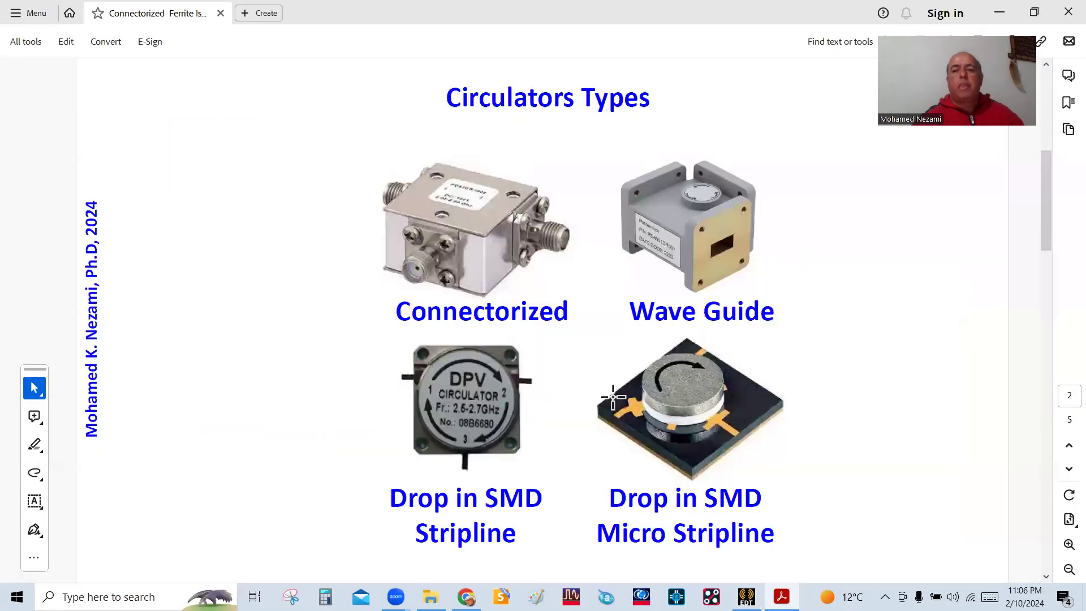
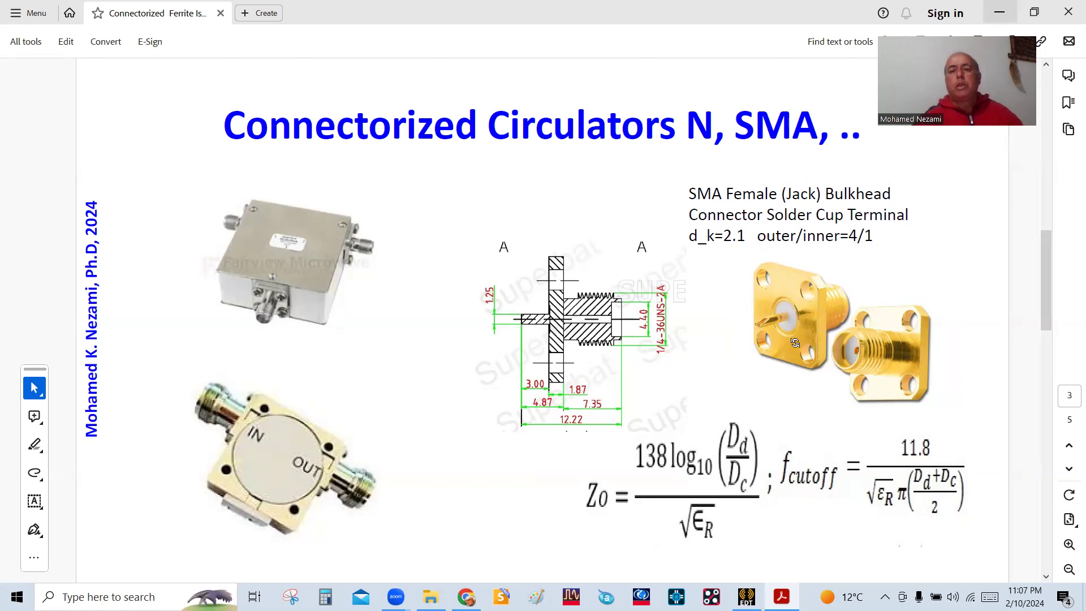
pyautogui.hotkey('alt', 'Tab')
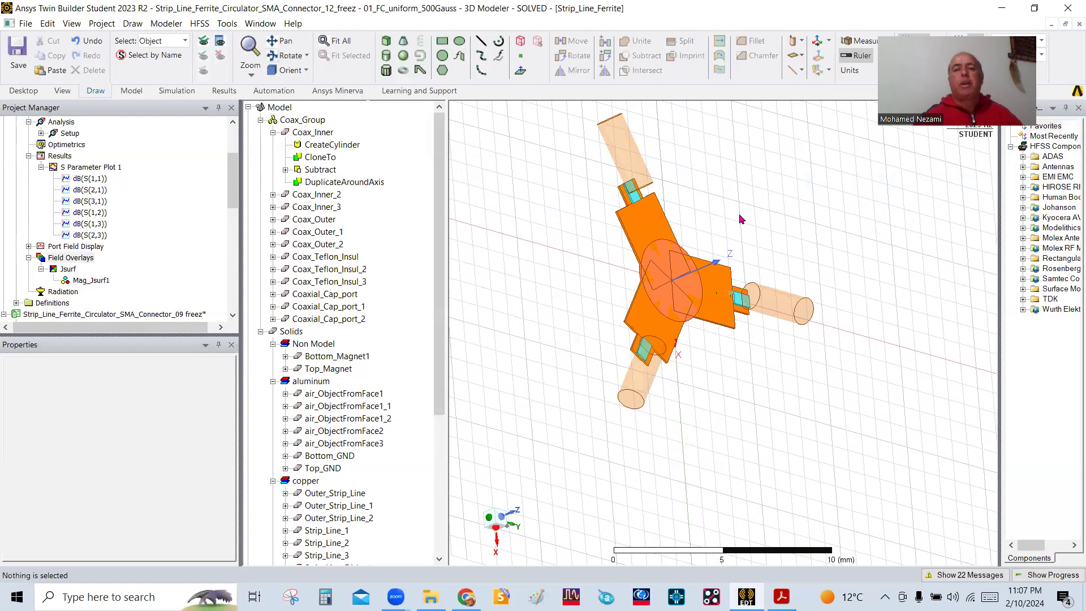
# Tilt the model to compare the inner conductors on all three ports with the SMA connector pins.
pyautogui.scroll(-2, 756, 298)
pyautogui.click(286, 56)
pyautogui.moveTo(702, 254); pyautogui.dragTo(784, 340)
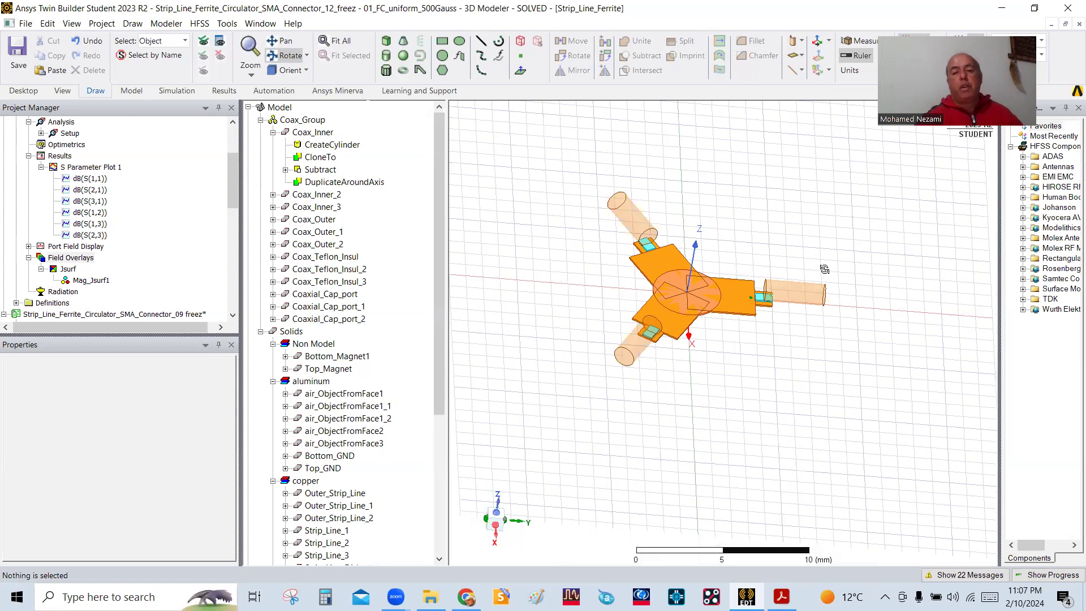
pyautogui.moveTo(762, 321); pyautogui.dragTo(806, 340)
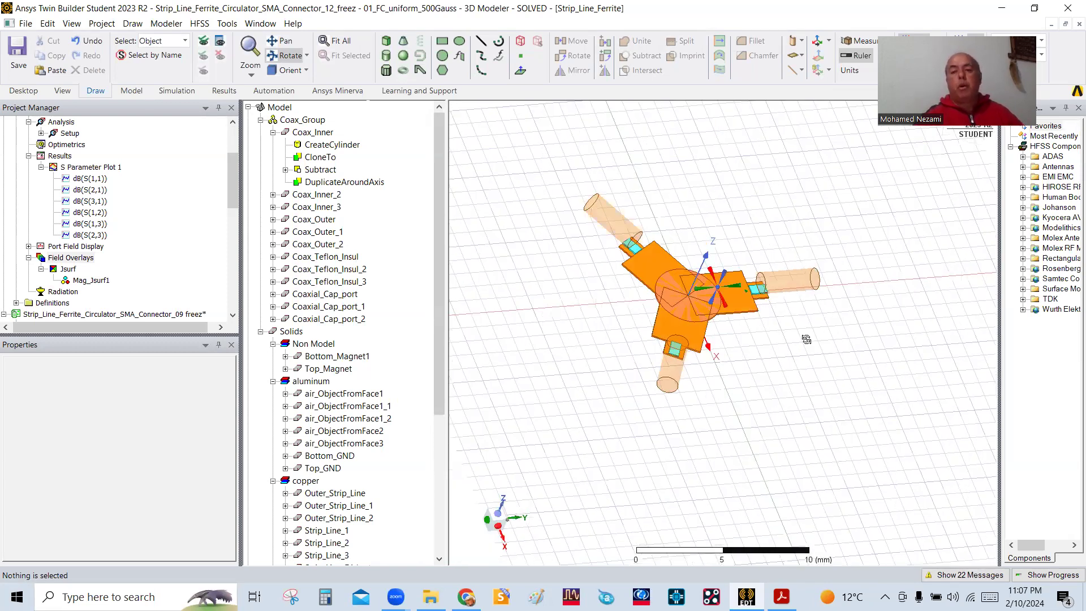
pyautogui.moveTo(665, 248); pyautogui.dragTo(599, 244)
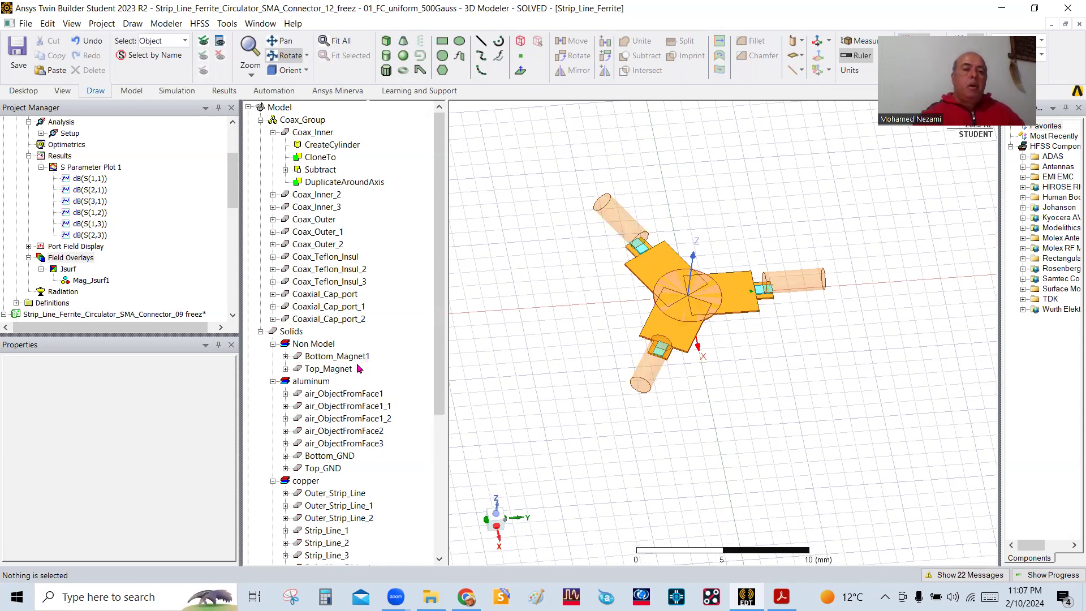
# Show the two fer12 ferrite objects, Ferro_bottom and Ferro_top, in the active view and clear the selection.
pyautogui.scroll(-4, 346, 347)
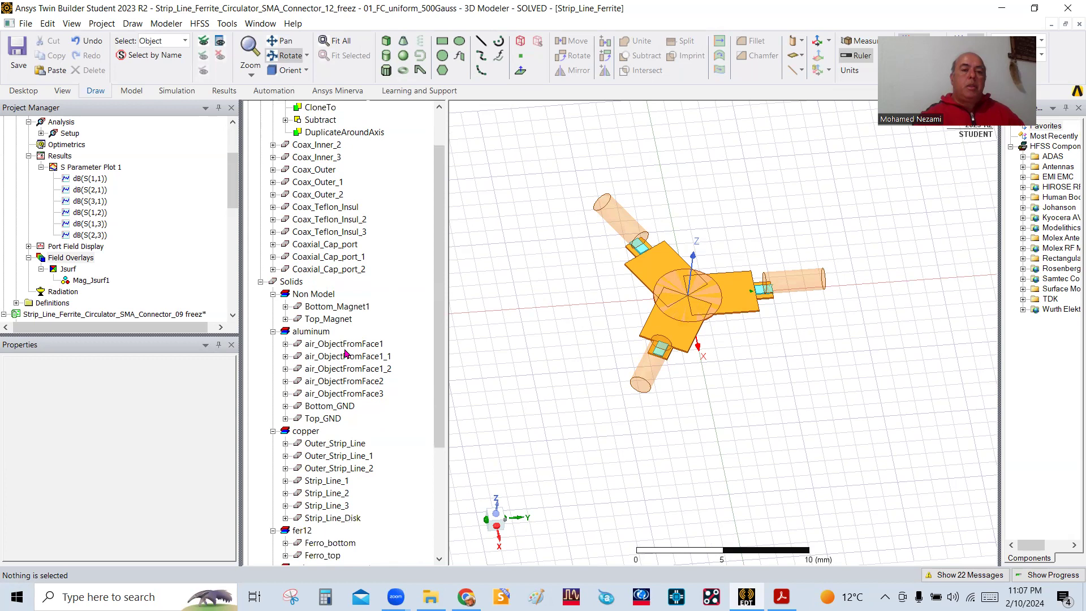
pyautogui.click(303, 433)
pyautogui.rightClick(304, 432)
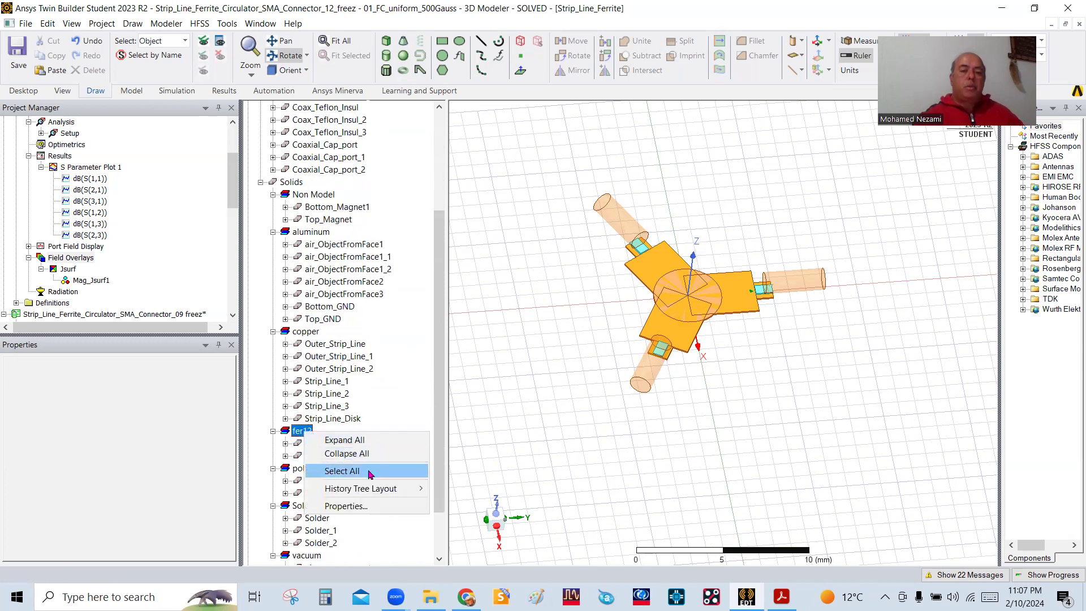
pyautogui.click(342, 471)
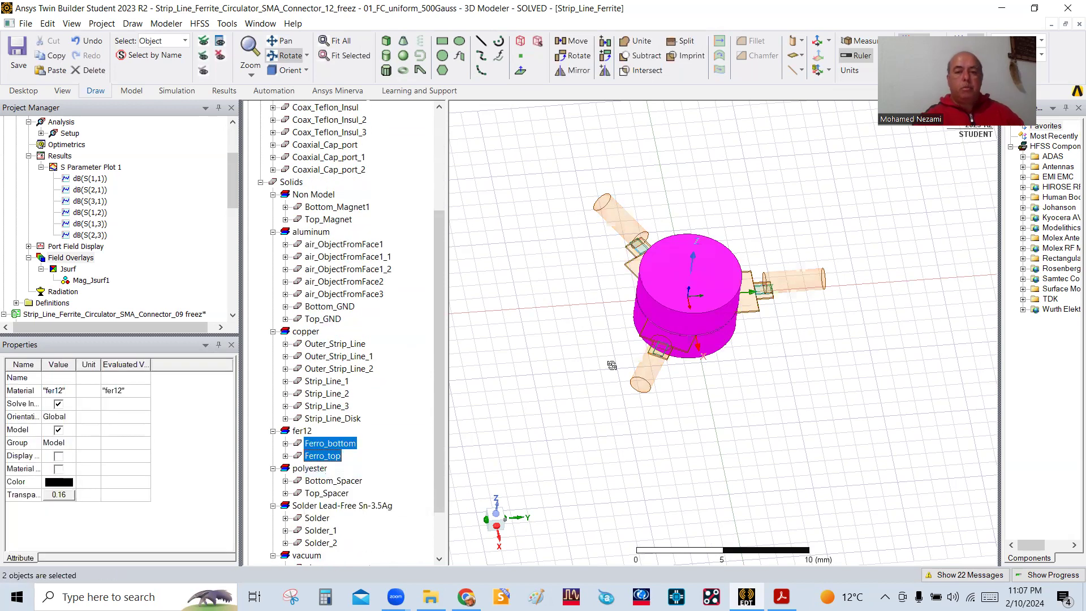
pyautogui.rightClick(348, 456)
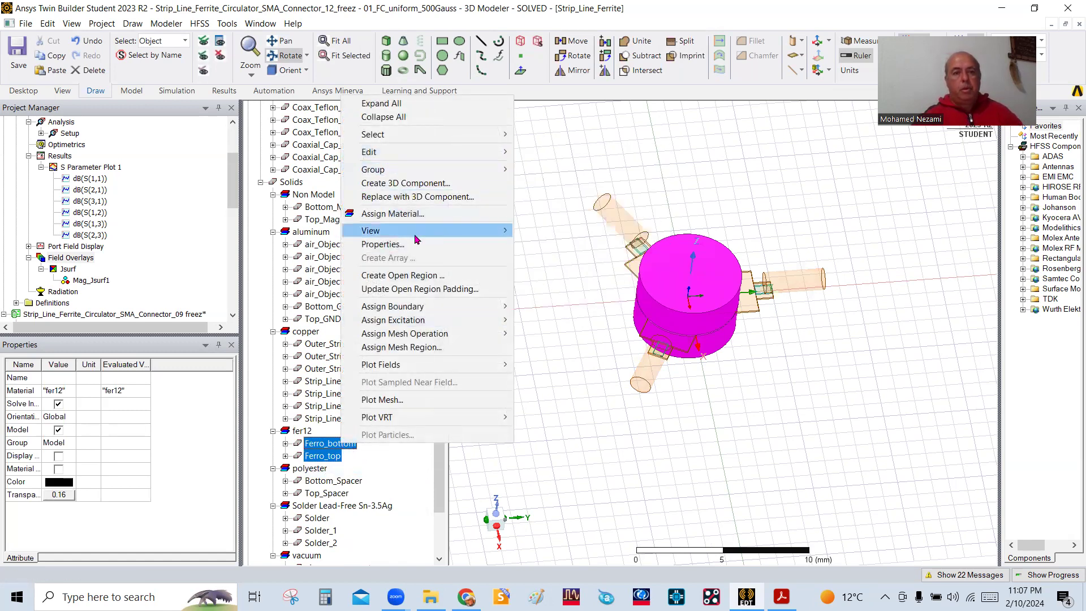
pyautogui.moveTo(493, 231)
pyautogui.click(568, 262)
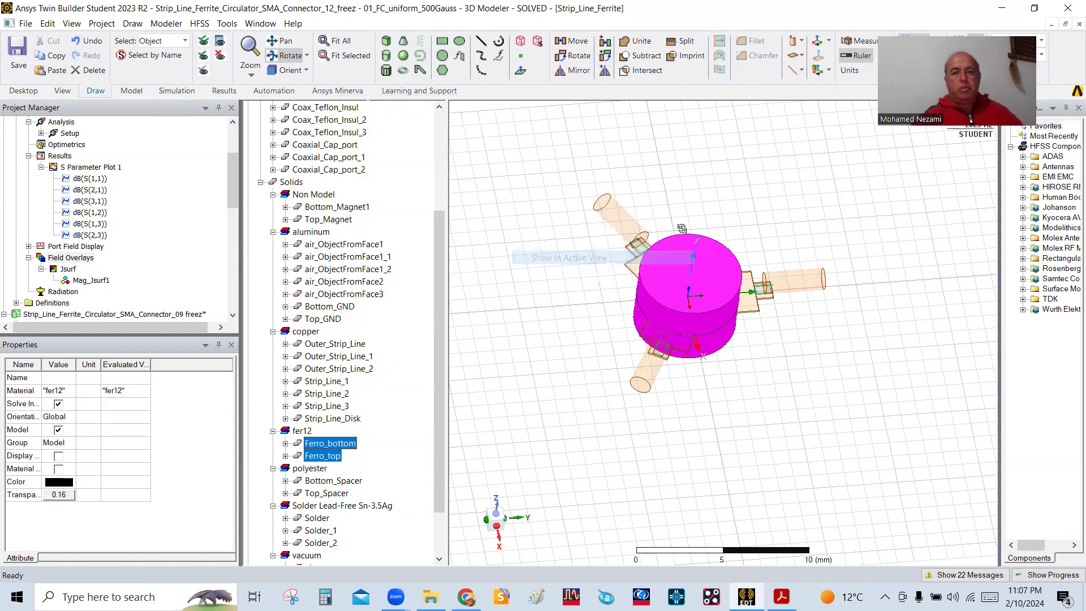
pyautogui.rightClick(742, 176)
pyautogui.click(789, 181)
pyautogui.click(743, 185)
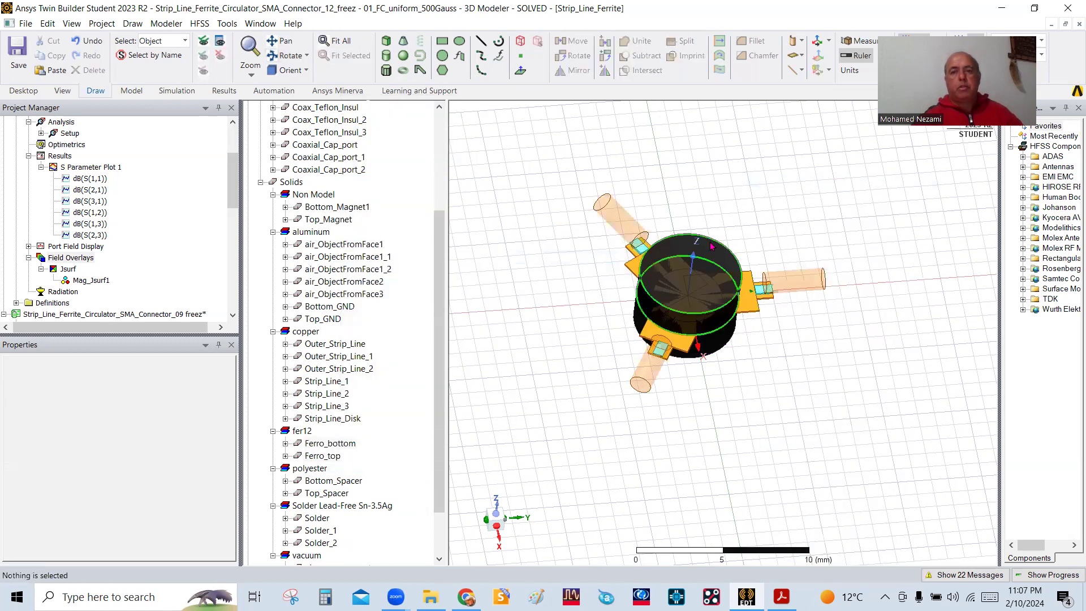
# Set the transparency of the two fer12 ferrite objects, Ferro_bottom and Ferro_top, to 0.72 and clear the selection.
pyautogui.click(289, 56)
pyautogui.moveTo(771, 340)
pyautogui.mouseDown()
pyautogui.moveTo(808, 299)
pyautogui.moveTo(814, 263)
pyautogui.moveTo(779, 307)
pyautogui.moveTo(728, 337)
pyautogui.moveTo(746, 188)
pyautogui.mouseUp()
pyautogui.rightClick(746, 186)
pyautogui.click(788, 177)
pyautogui.click(299, 433)
pyautogui.rightClick(299, 434)
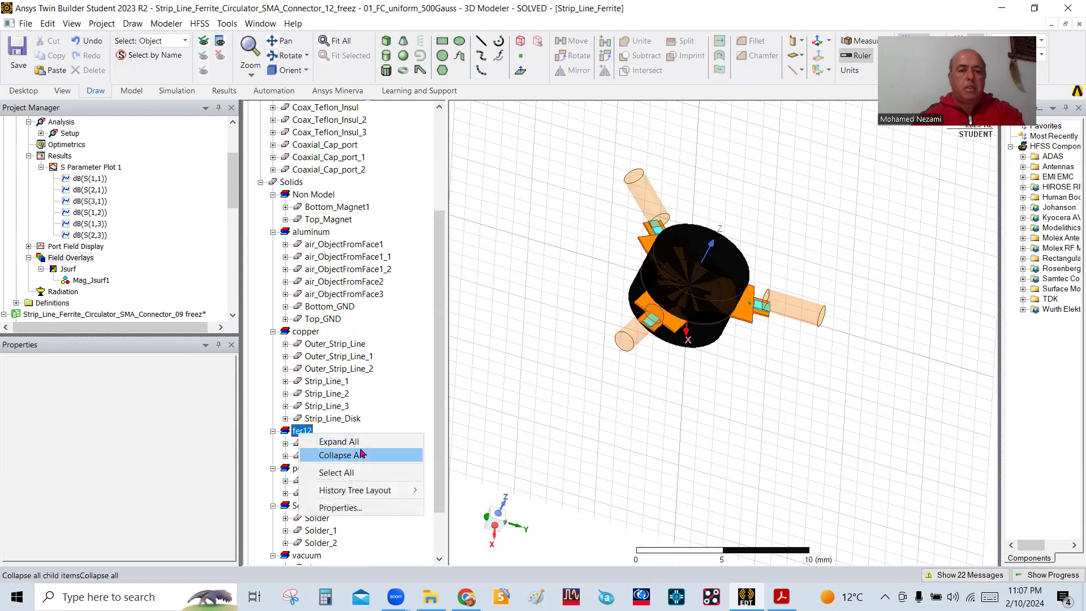
pyautogui.click(335, 472)
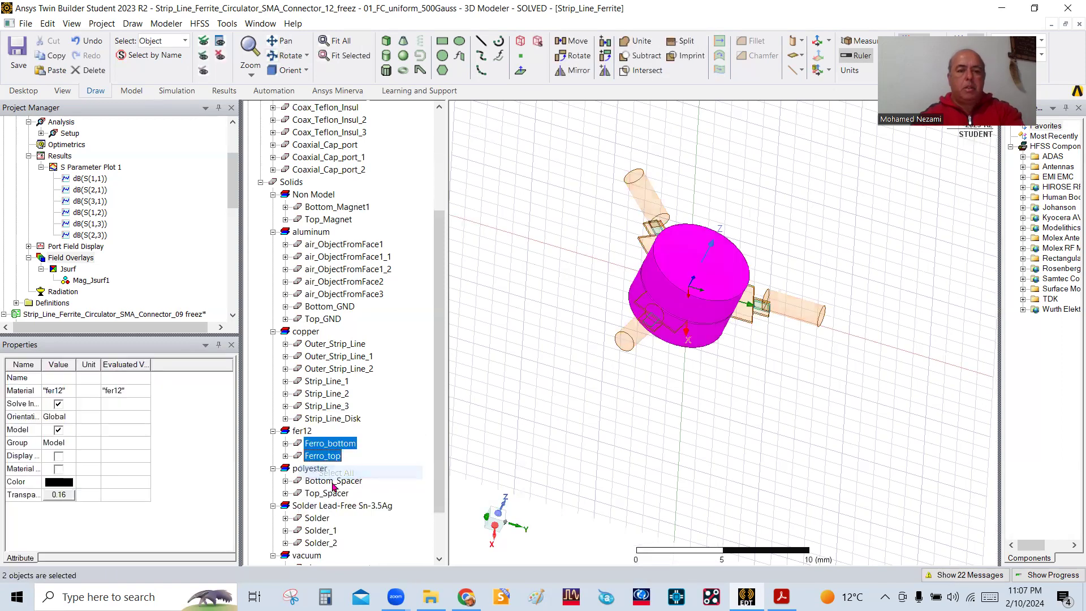
pyautogui.click(74, 498)
pyautogui.moveTo(472, 281); pyautogui.dragTo(549, 290)
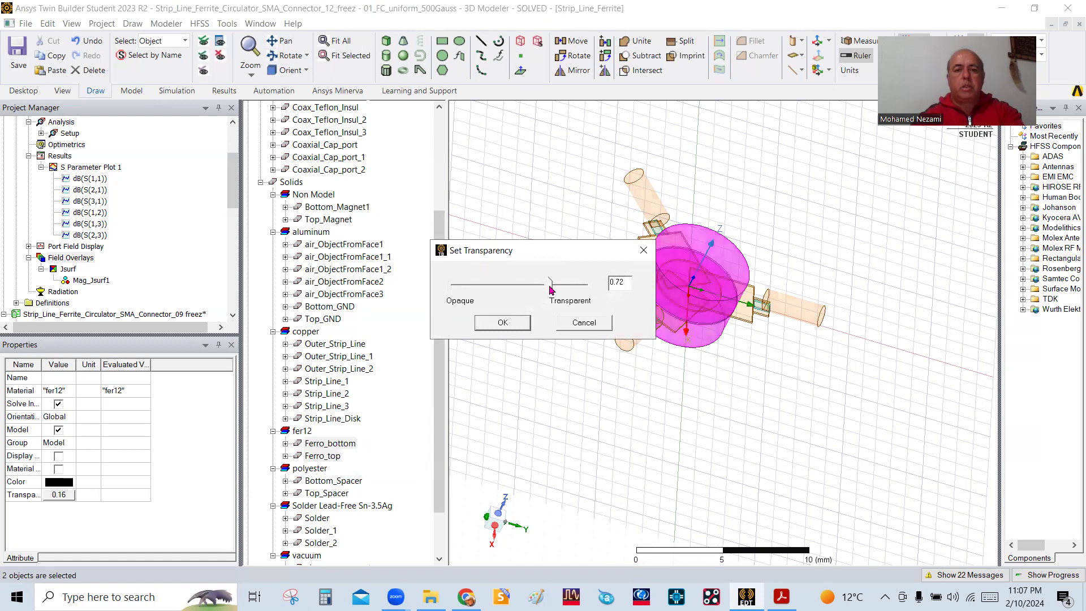
pyautogui.click(512, 323)
pyautogui.click(543, 368)
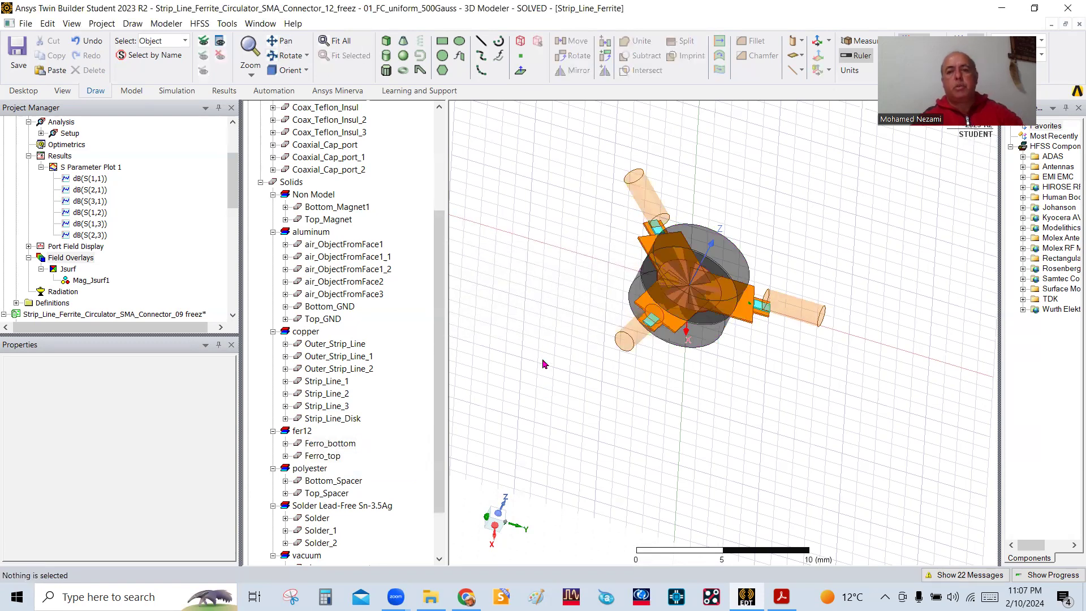
# Fit the model in view and rotate it to examine the copper strips between the two transparent ferrite discs.
pyautogui.click(286, 55)
pyautogui.moveTo(858, 412); pyautogui.dragTo(783, 363)
pyautogui.click(340, 41)
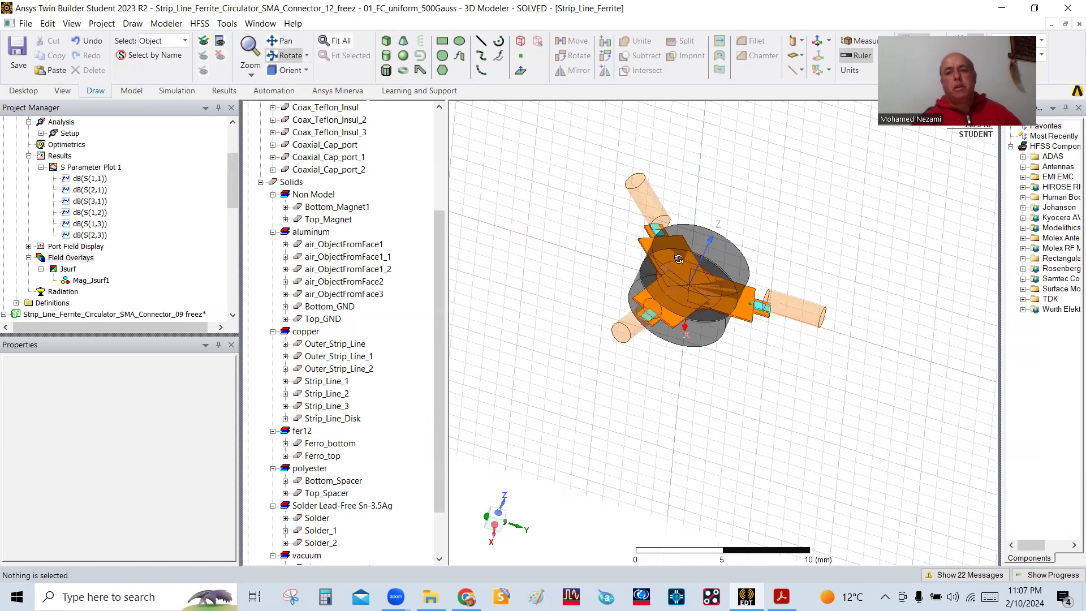
pyautogui.moveTo(715, 344); pyautogui.dragTo(664, 400)
pyautogui.moveTo(704, 366); pyautogui.dragTo(690, 350)
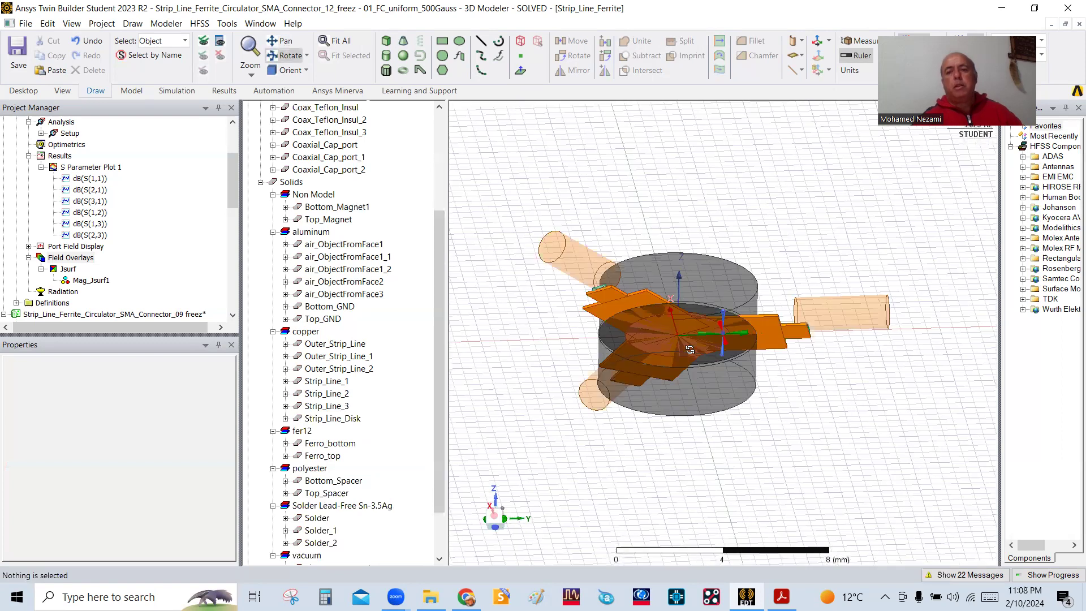
pyautogui.moveTo(698, 398); pyautogui.dragTo(696, 413)
pyautogui.moveTo(814, 358); pyautogui.dragTo(679, 277)
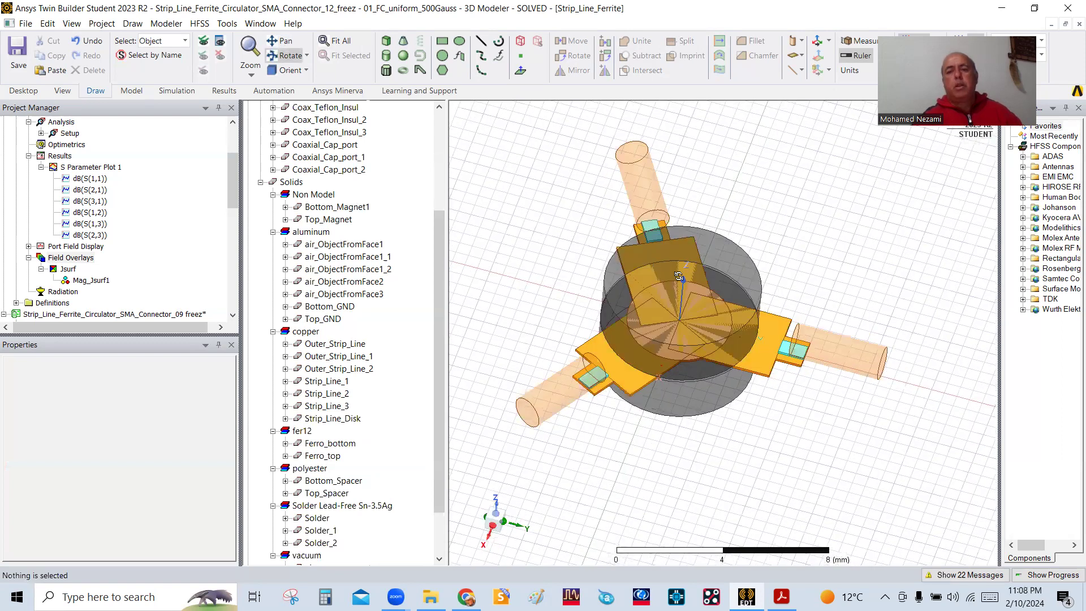
pyautogui.rightClick(739, 170)
pyautogui.click(784, 176)
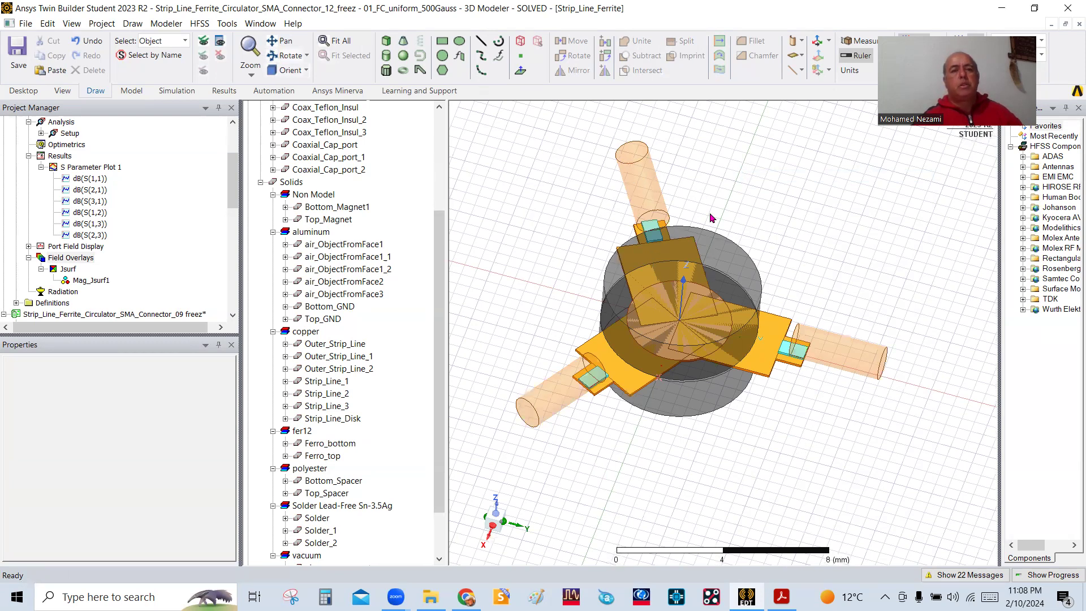
# Examine one port close up from the side where the coaxial inner conductor meets the solder on the strip line end.
pyautogui.keyDown('alt'); pyautogui.moveTo(680, 336); pyautogui.dragTo(821, 340); pyautogui.keyUp('alt')
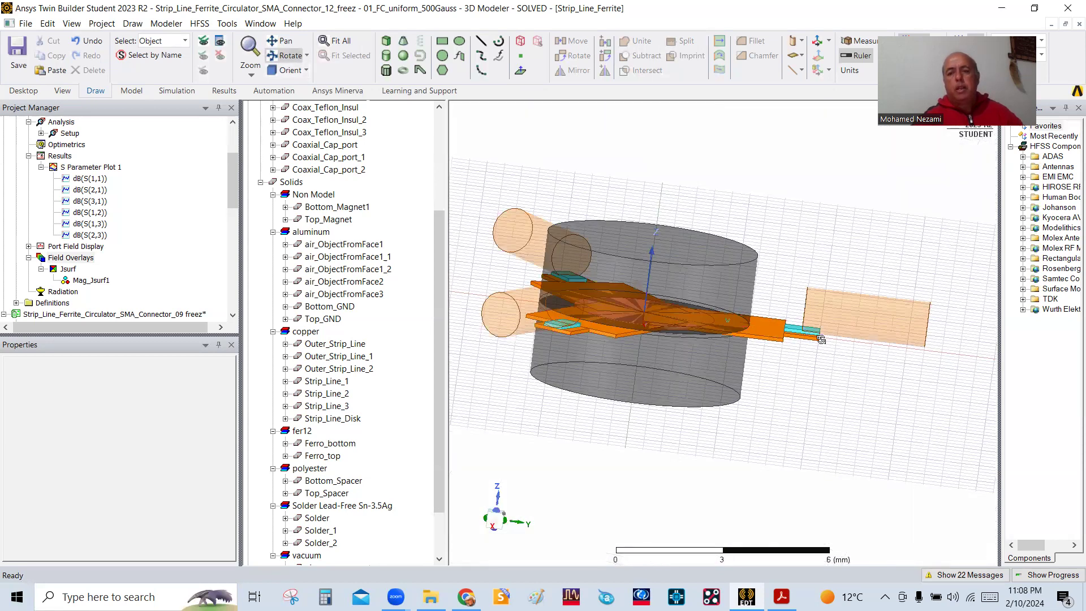
pyautogui.scroll(2, 821, 339)
pyautogui.scroll(2, 747, 383)
pyautogui.keyDown('alt'); pyautogui.moveTo(740, 385); pyautogui.dragTo(709, 319); pyautogui.keyUp('alt')
pyautogui.scroll(-1, 786, 298)
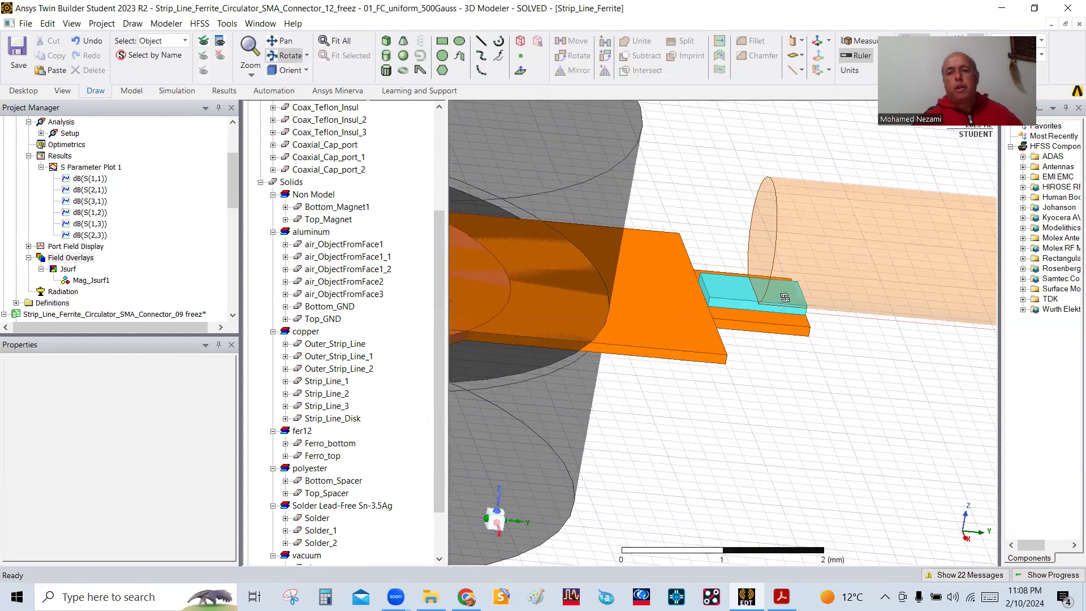
pyautogui.scroll(-2, 784, 300)
pyautogui.scroll(2, 828, 315)
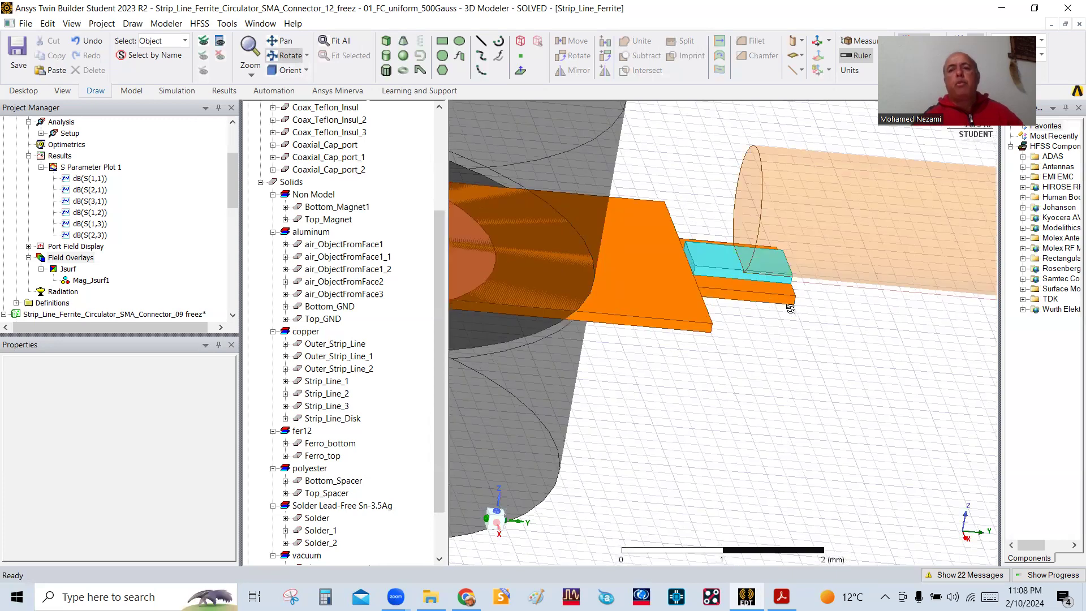
pyautogui.keyDown('alt'); pyautogui.moveTo(773, 298); pyautogui.dragTo(750, 283); pyautogui.keyUp('alt')
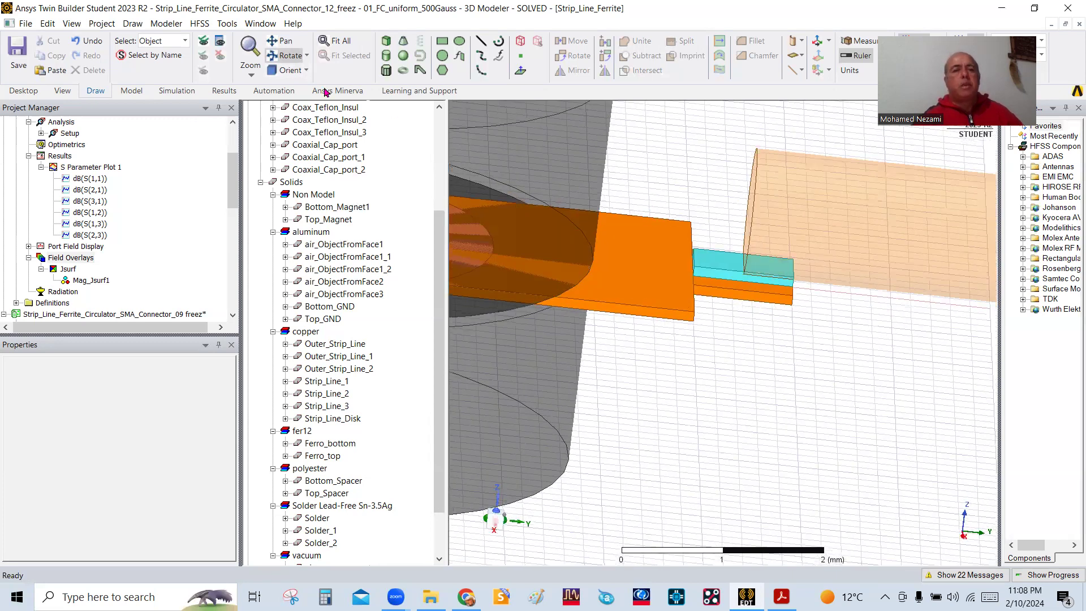
# Orient the model to the Left view, inspect the inner conductor, solder and strip edge-on, and tilt back to all three ports.
pyautogui.click(306, 70)
pyautogui.click(285, 122)
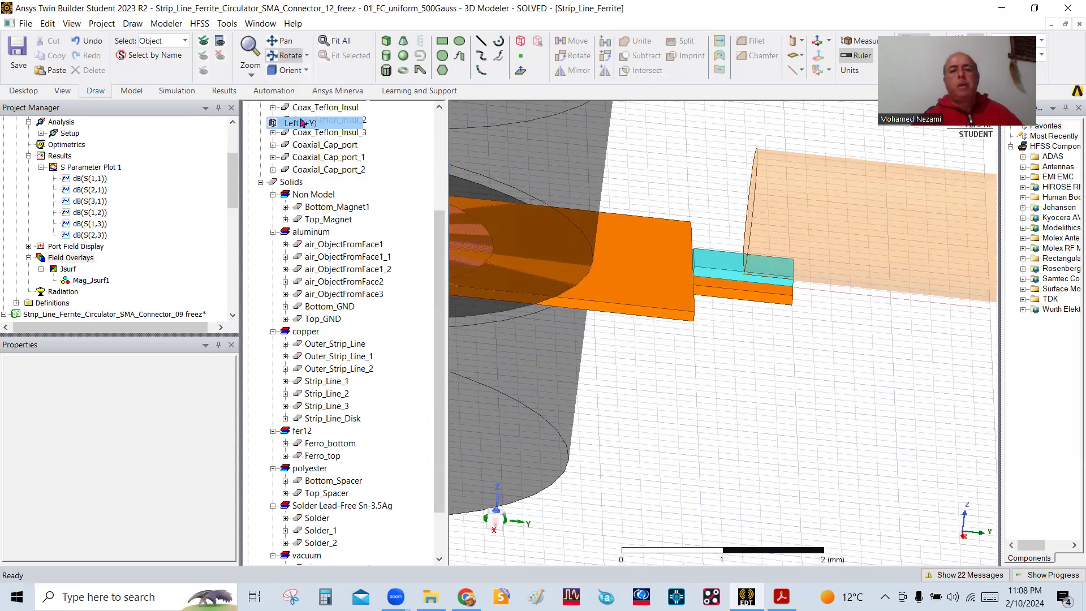
pyautogui.scroll(-1, 806, 270)
pyautogui.scroll(5, 541, 245)
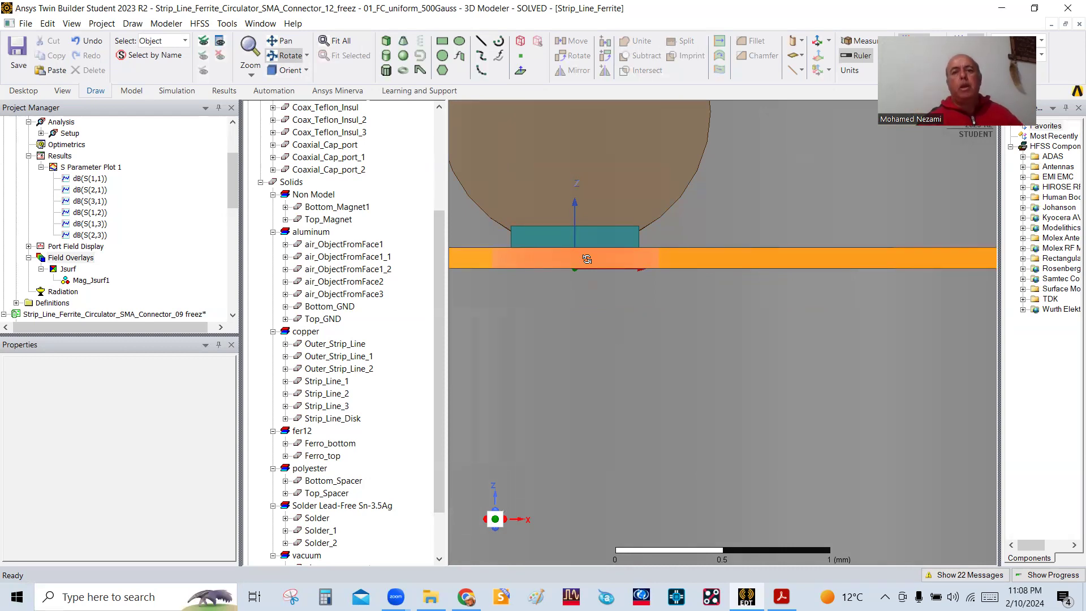
pyautogui.scroll(-5, 595, 257)
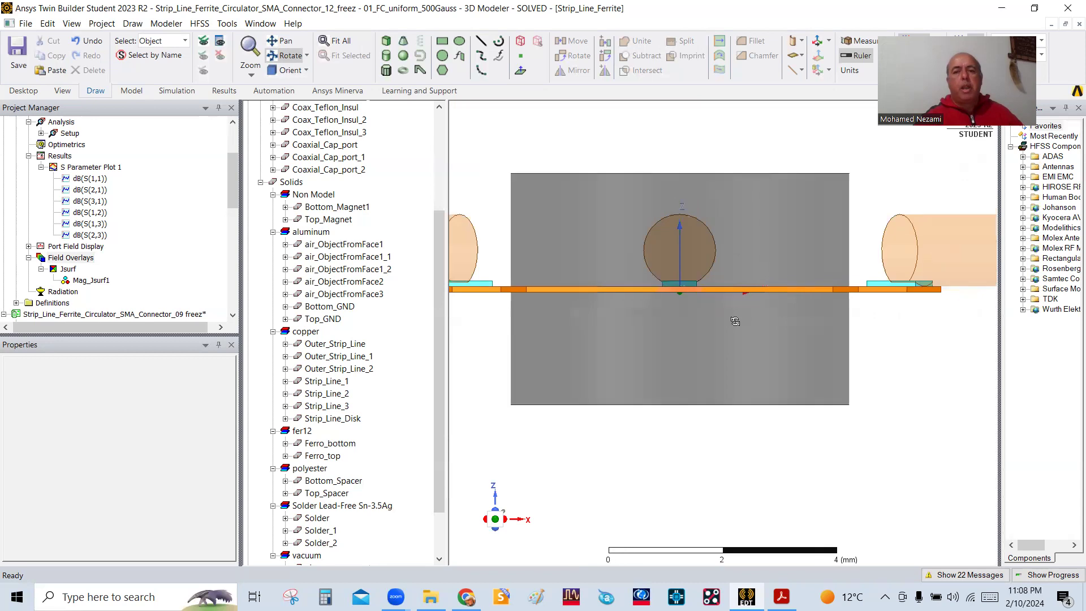
pyautogui.moveTo(744, 324); pyautogui.dragTo(719, 262)
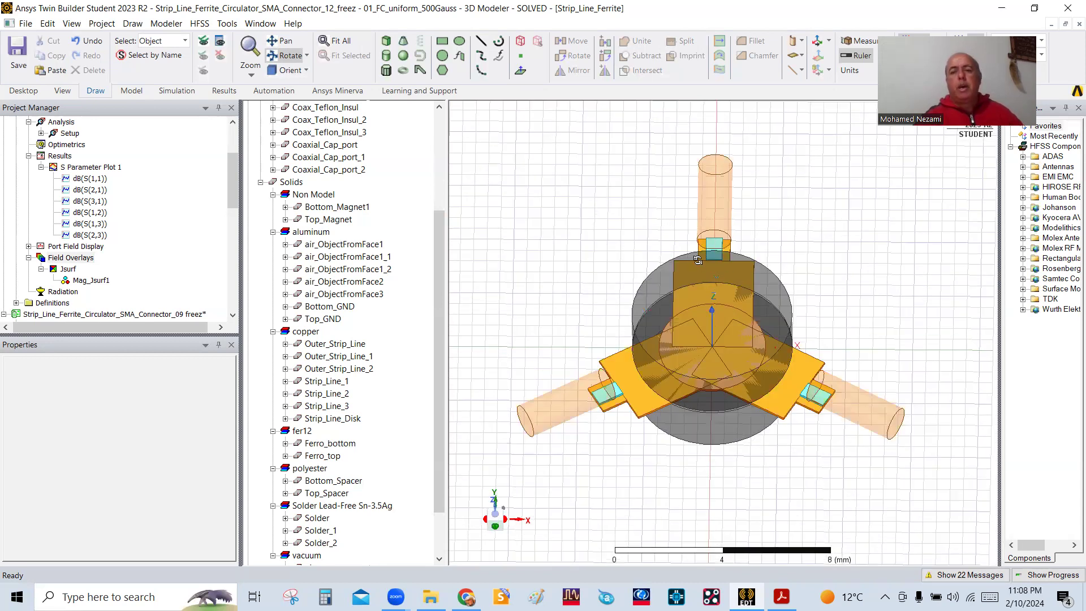
pyautogui.moveTo(706, 324)
pyautogui.mouseDown()
pyautogui.moveTo(732, 328)
pyautogui.moveTo(712, 238)
pyautogui.mouseUp()
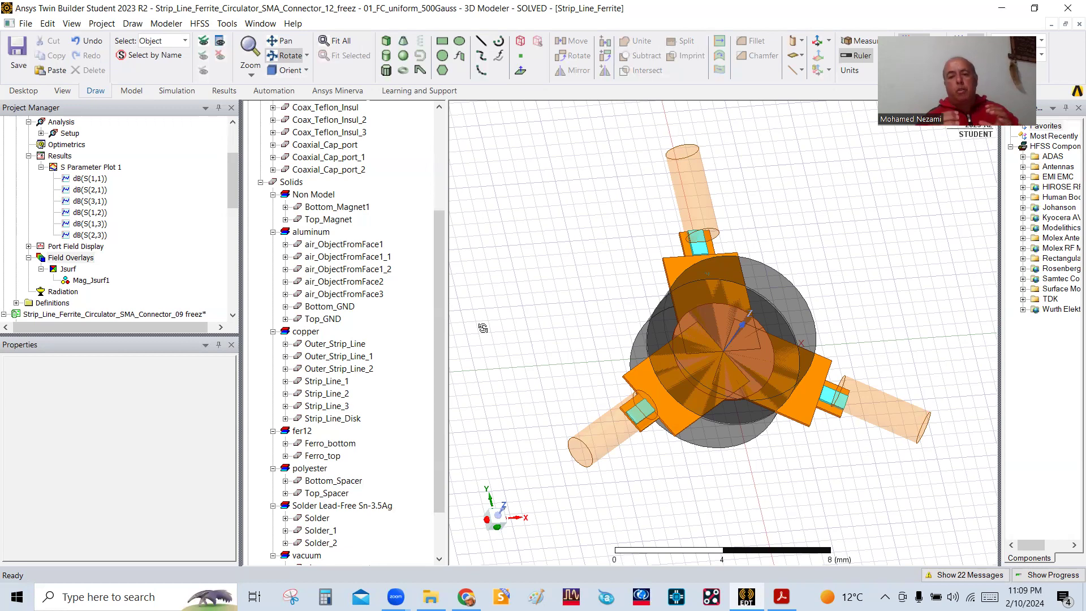
# Highlight the whole Coax_Group in the model tree and collapse the Coax_Inner history.
pyautogui.moveTo(442, 266); pyautogui.dragTo(447, 312)
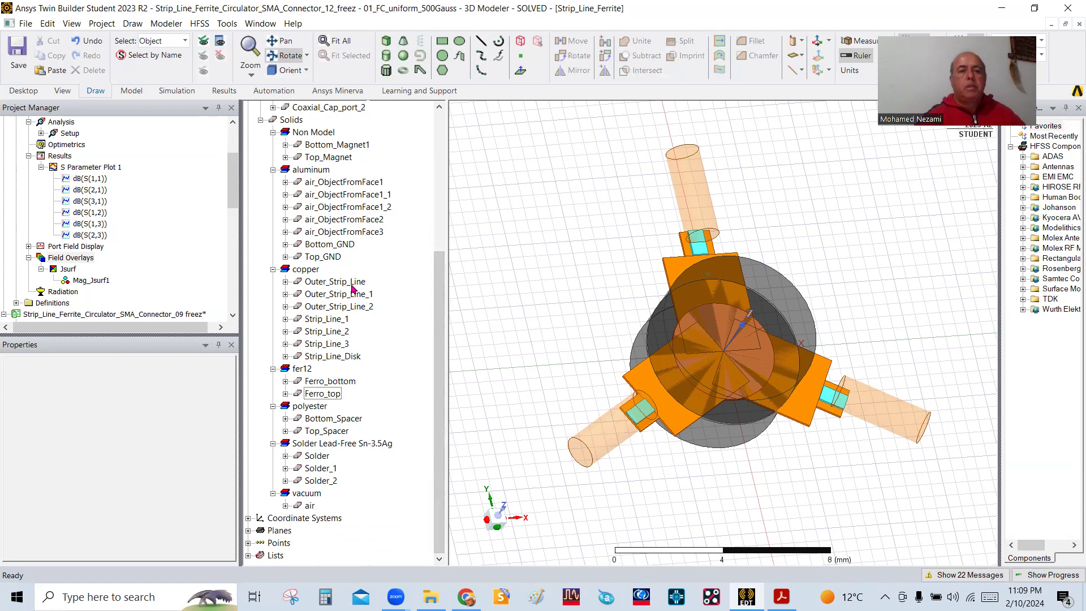
pyautogui.scroll(3, 352, 288)
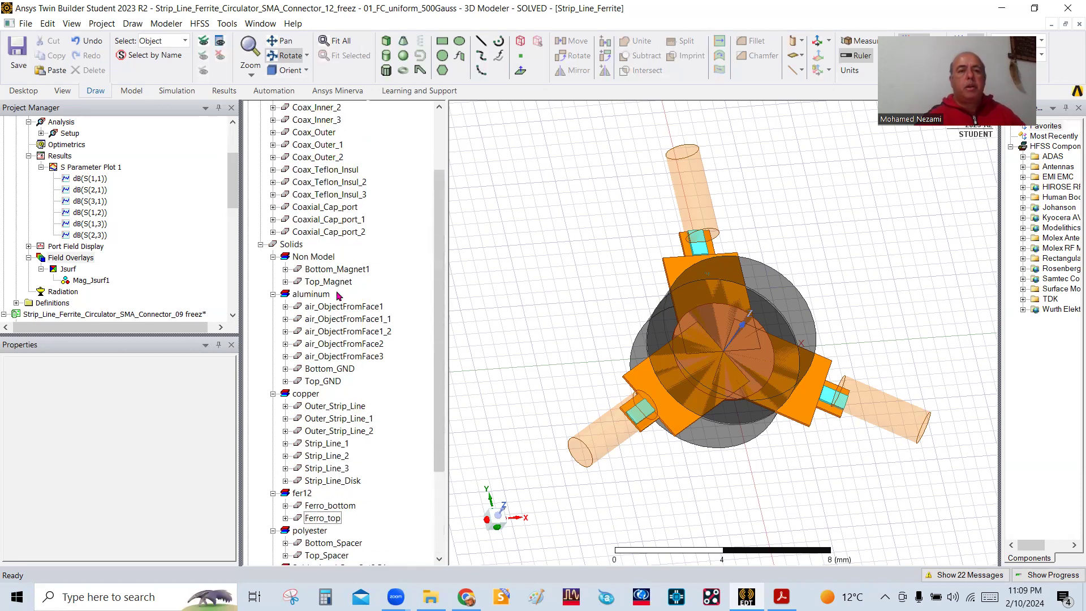
pyautogui.scroll(3, 339, 292)
pyautogui.rightClick(315, 120)
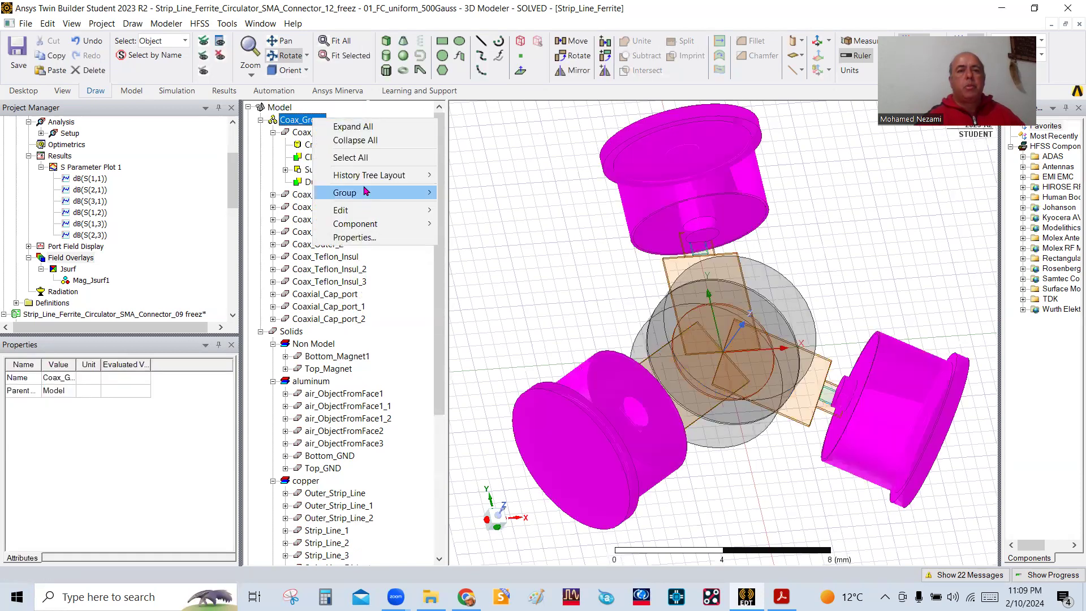
pyautogui.click(496, 162)
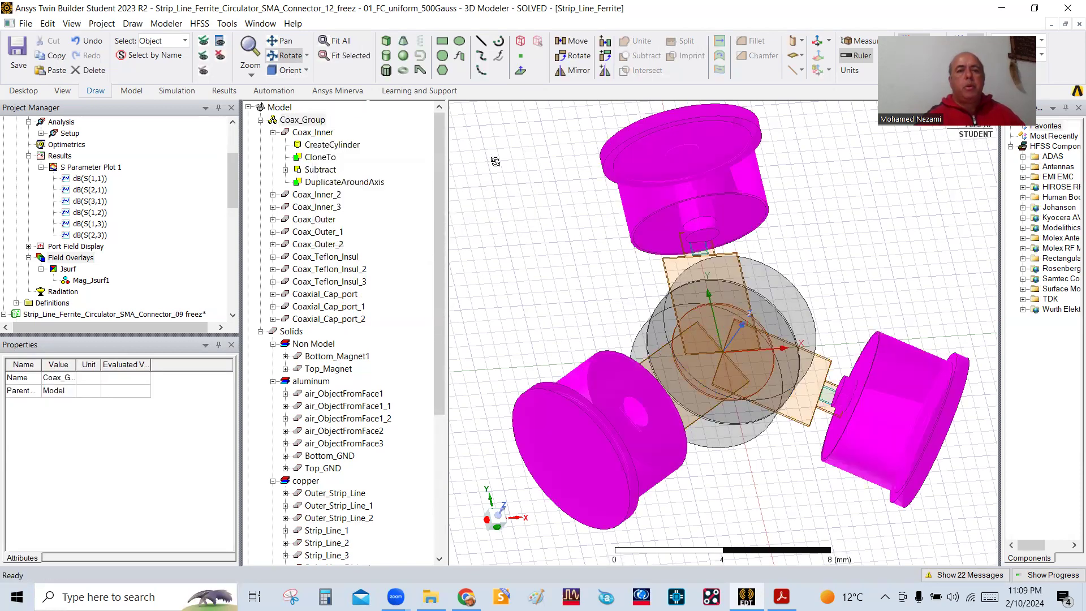
pyautogui.click(327, 194)
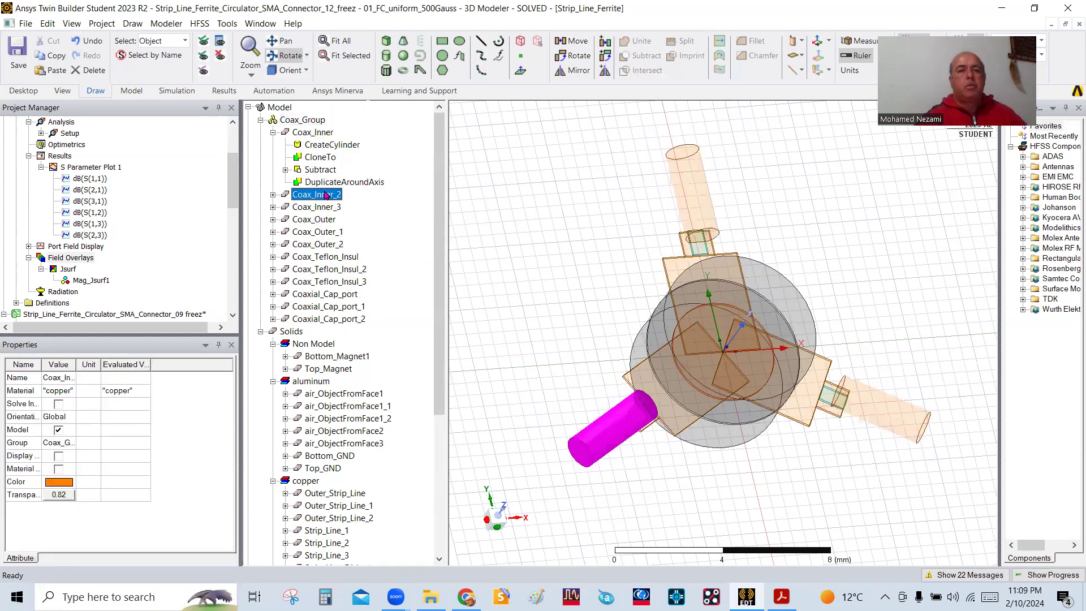
pyautogui.click(273, 132)
# Show the three coaxial outer conductors, Coax_Outer, Coax_Outer_1 and Coax_Outer_2, in the active view and clear the selection.
pyautogui.click(334, 186)
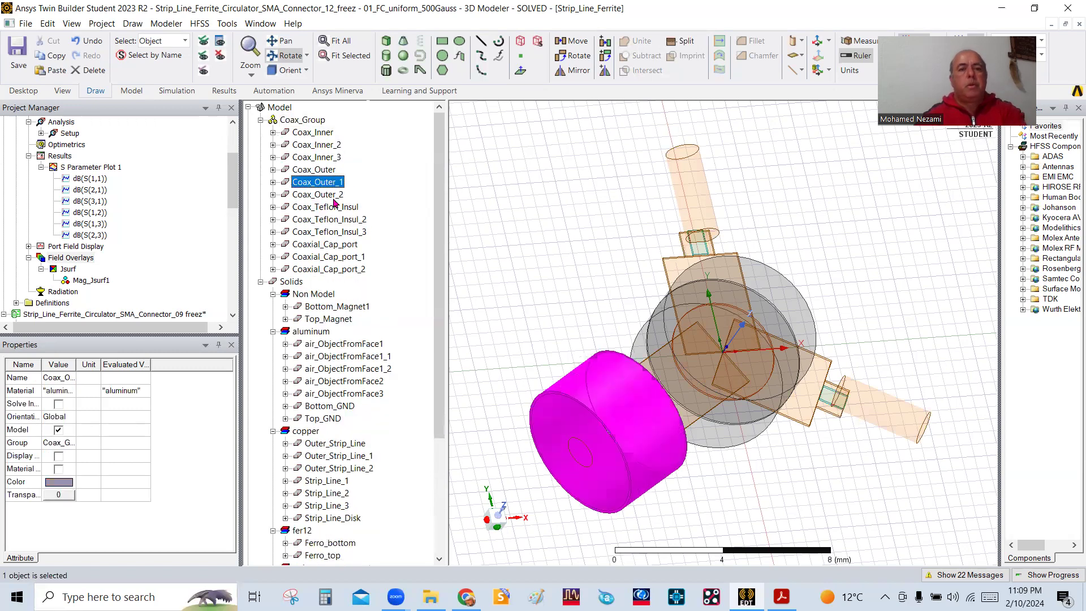
pyautogui.keyDown('ctrl'); pyautogui.click(333, 196); pyautogui.keyUp('ctrl')
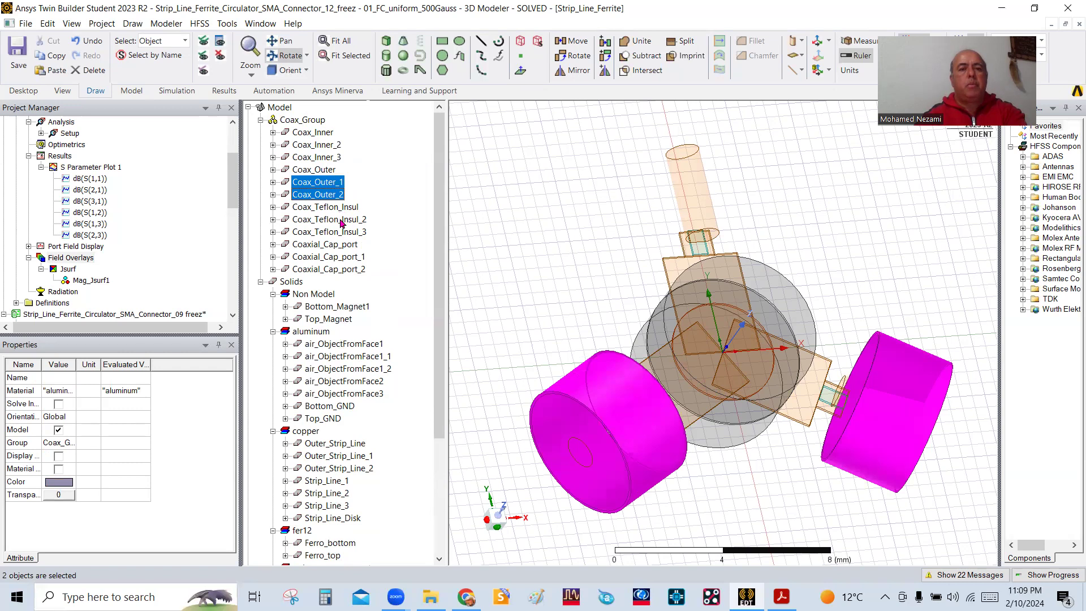
pyautogui.keyDown('ctrl'); pyautogui.click(320, 173); pyautogui.keyUp('ctrl')
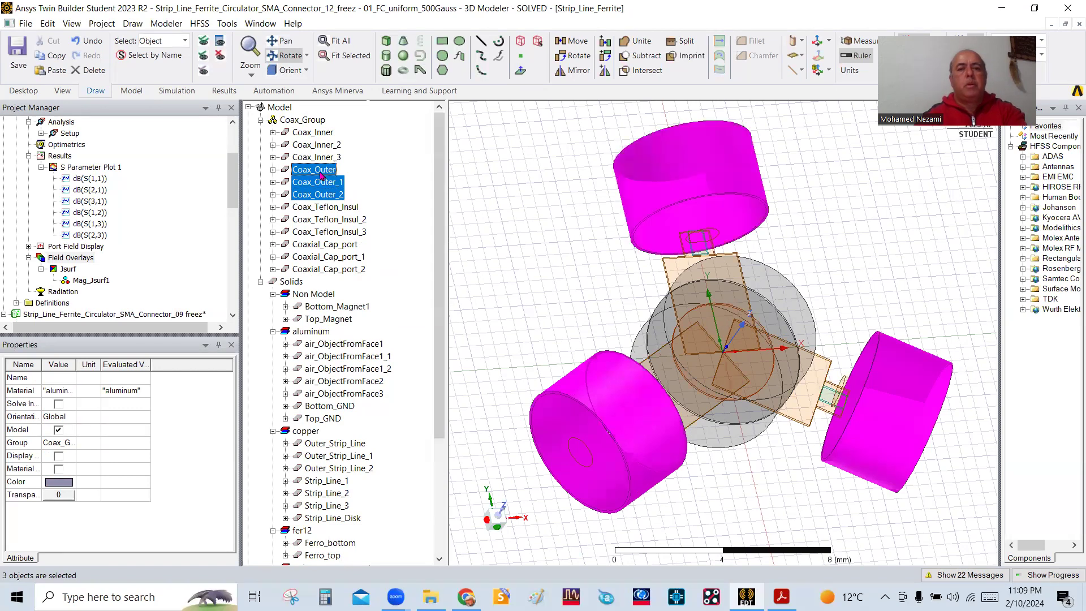
pyautogui.rightClick(320, 176)
pyautogui.moveTo(351, 307)
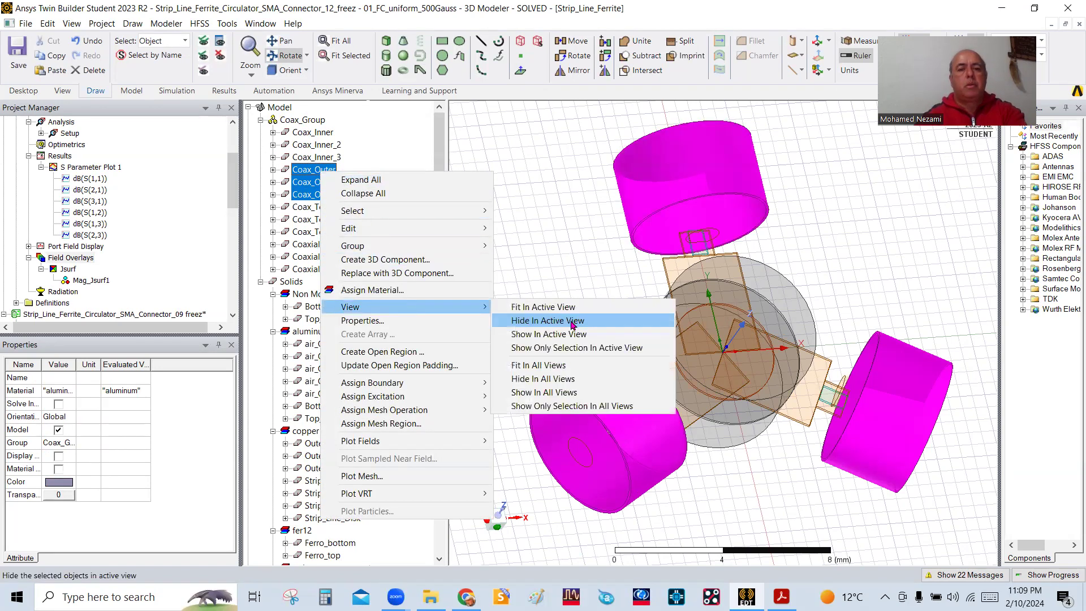
pyautogui.click(546, 335)
pyautogui.rightClick(538, 228)
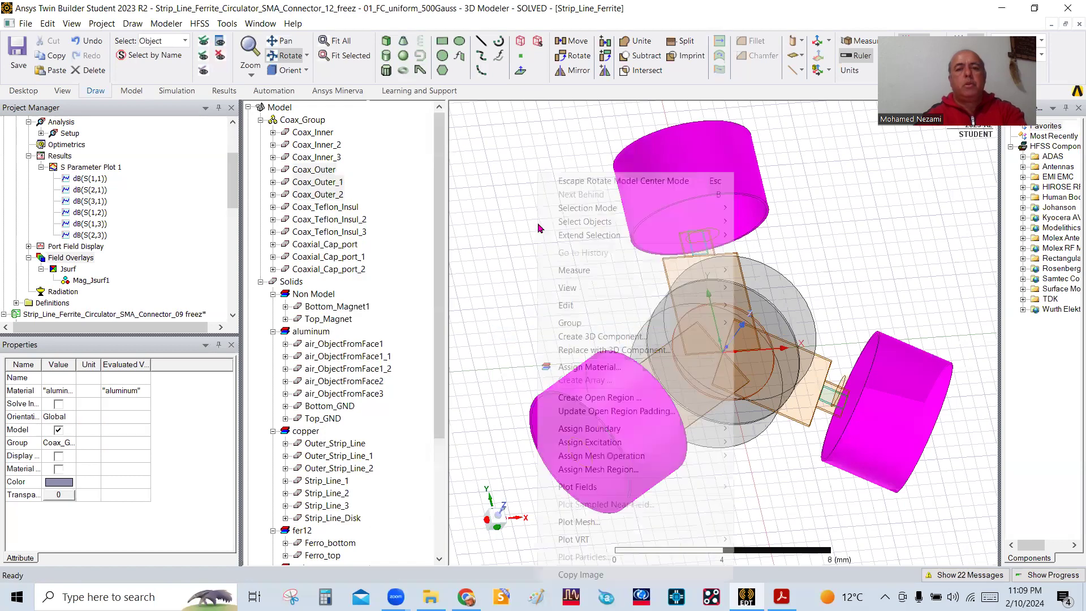
pyautogui.click(572, 186)
pyautogui.click(535, 224)
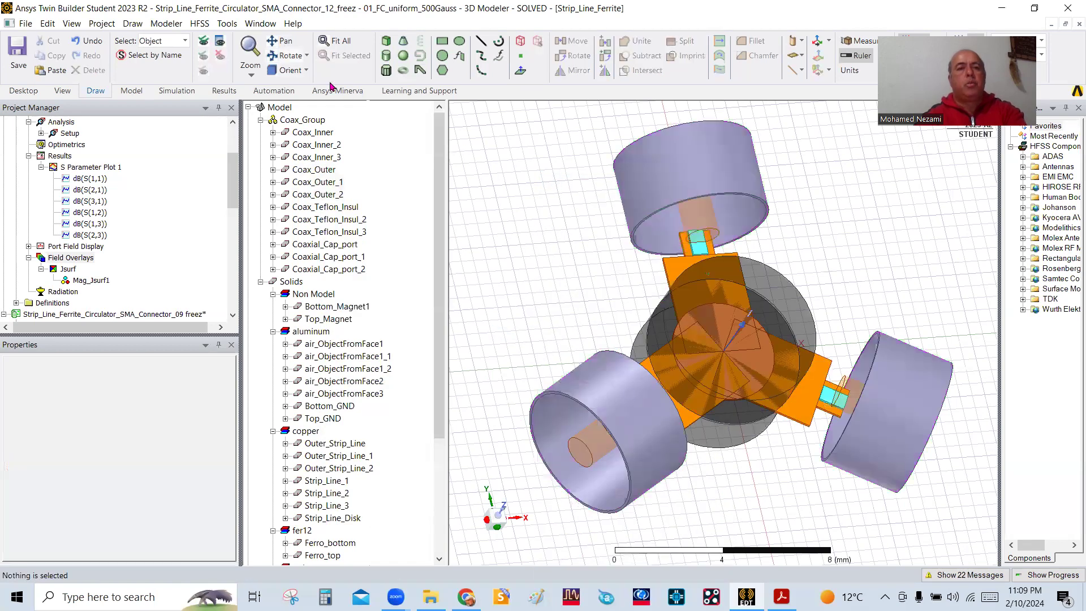
# Rotate the model to examine the coaxial outer conductors around the inner conductors from above and from the side.
pyautogui.click(289, 56)
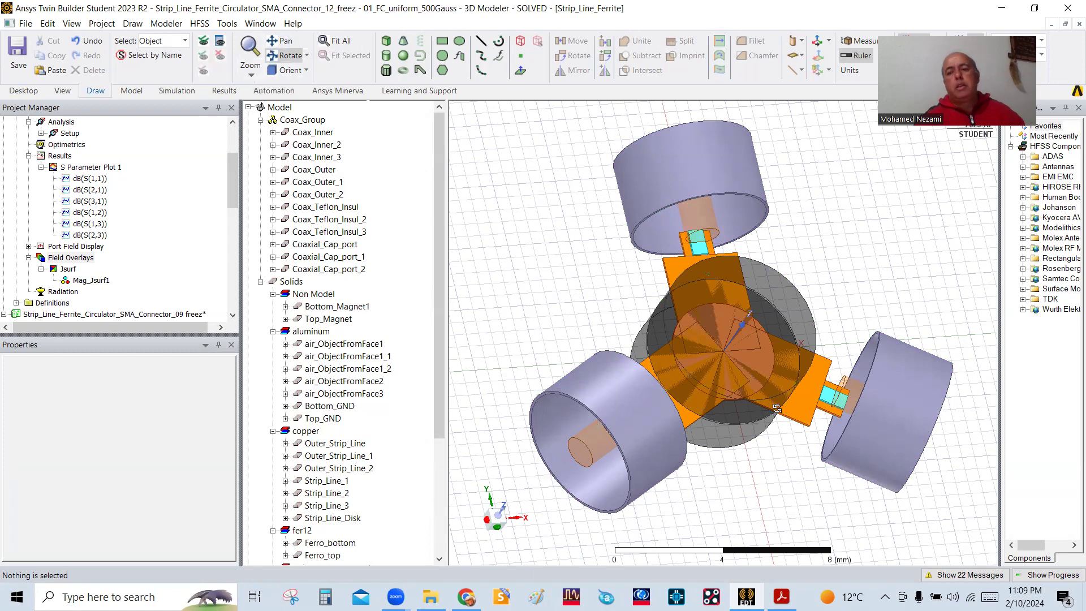
pyautogui.moveTo(758, 368); pyautogui.dragTo(766, 369)
pyautogui.moveTo(736, 337)
pyautogui.mouseDown()
pyautogui.moveTo(749, 402)
pyautogui.moveTo(726, 355)
pyautogui.mouseUp()
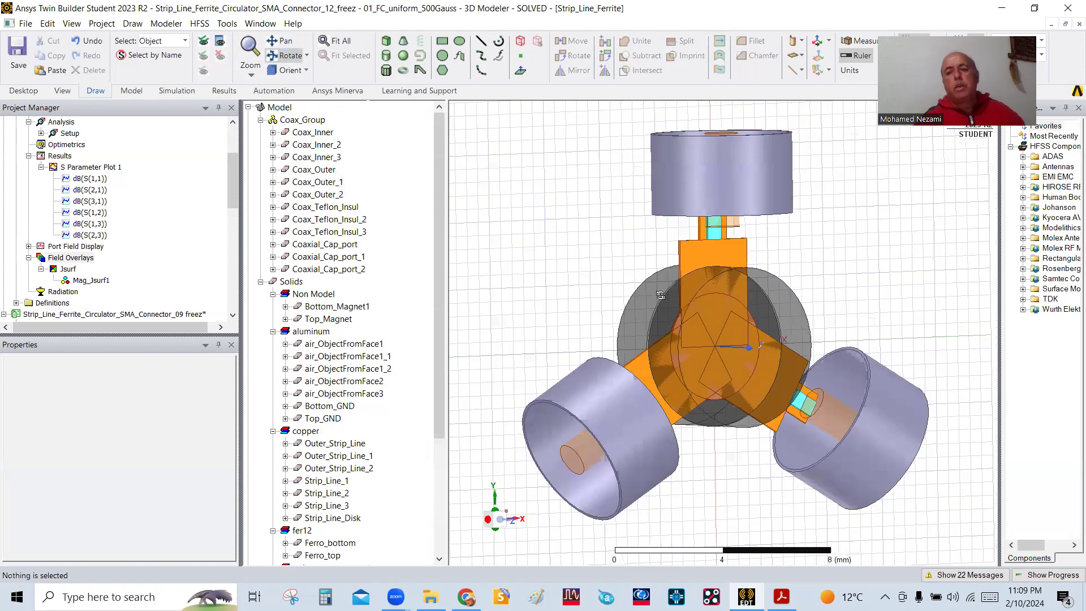
pyautogui.moveTo(661, 295); pyautogui.dragTo(702, 356)
pyautogui.moveTo(827, 441); pyautogui.dragTo(799, 453)
pyautogui.moveTo(844, 411); pyautogui.dragTo(474, 280)
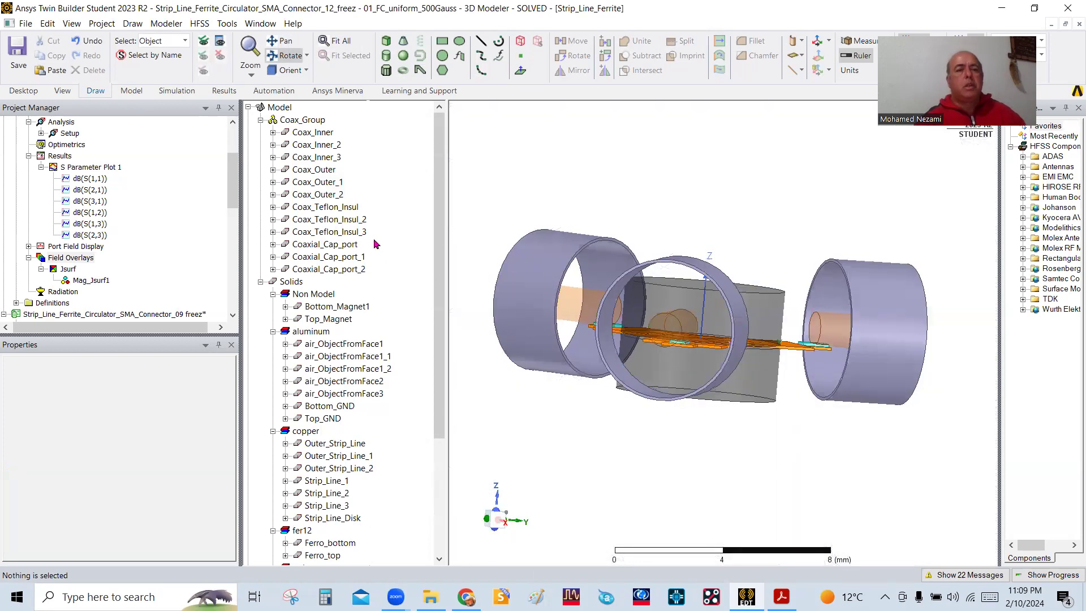
# Show the three Teflon insulators, Coax_Teflon_Insul, Coax_Teflon_Insul_2 and Coax_Teflon_Insul_3, in the active view and clear the selection.
pyautogui.click(353, 232)
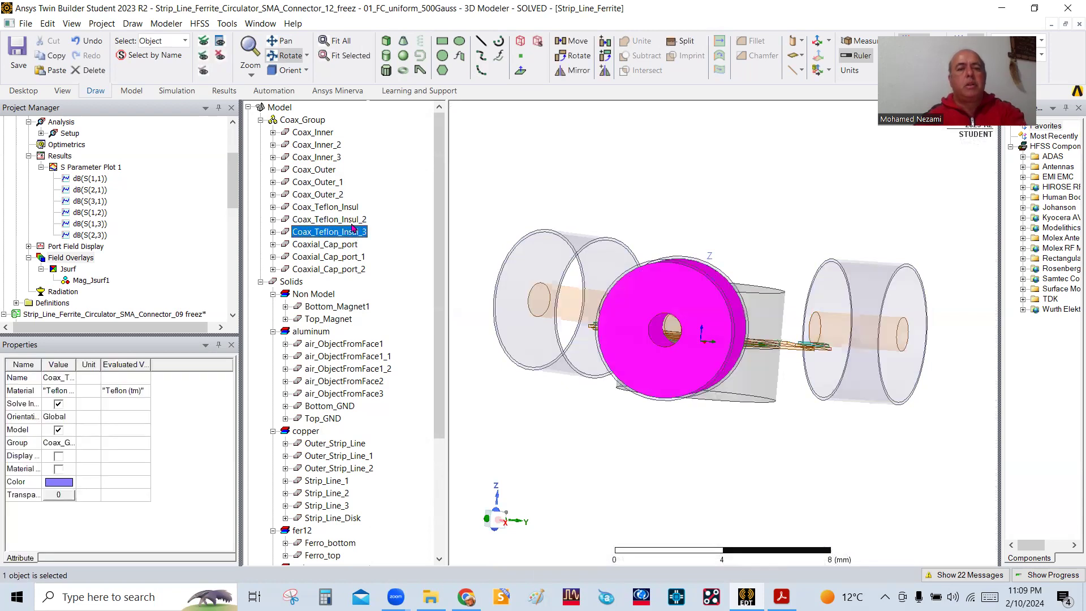
pyautogui.keyDown('ctrl'); pyautogui.click(353, 219); pyautogui.keyUp('ctrl')
pyautogui.keyDown('ctrl'); pyautogui.click(352, 207); pyautogui.keyUp('ctrl')
pyautogui.rightClick(352, 213)
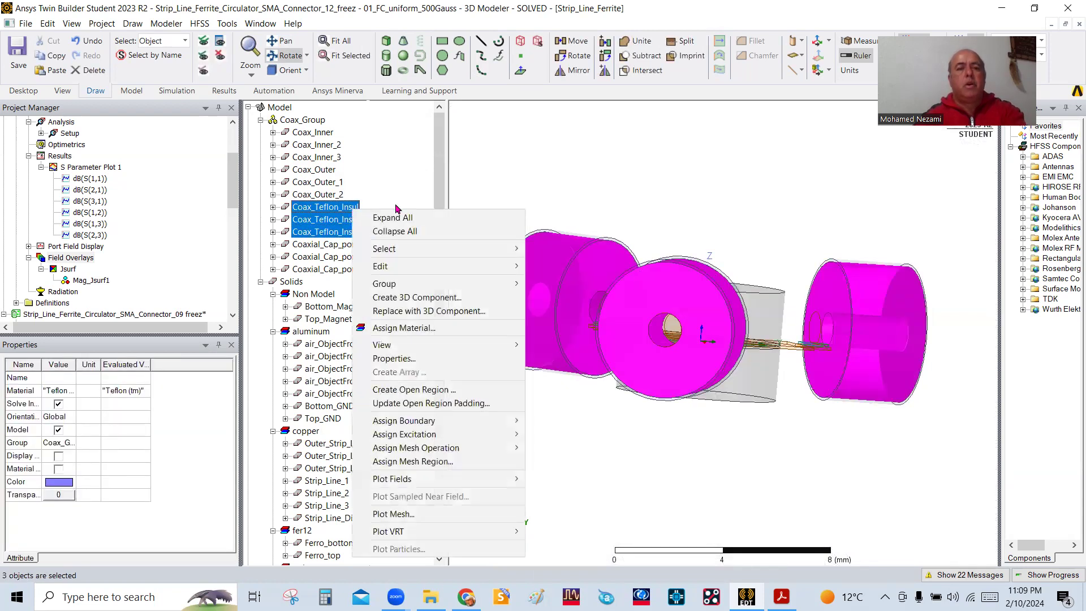
pyautogui.moveTo(422, 267)
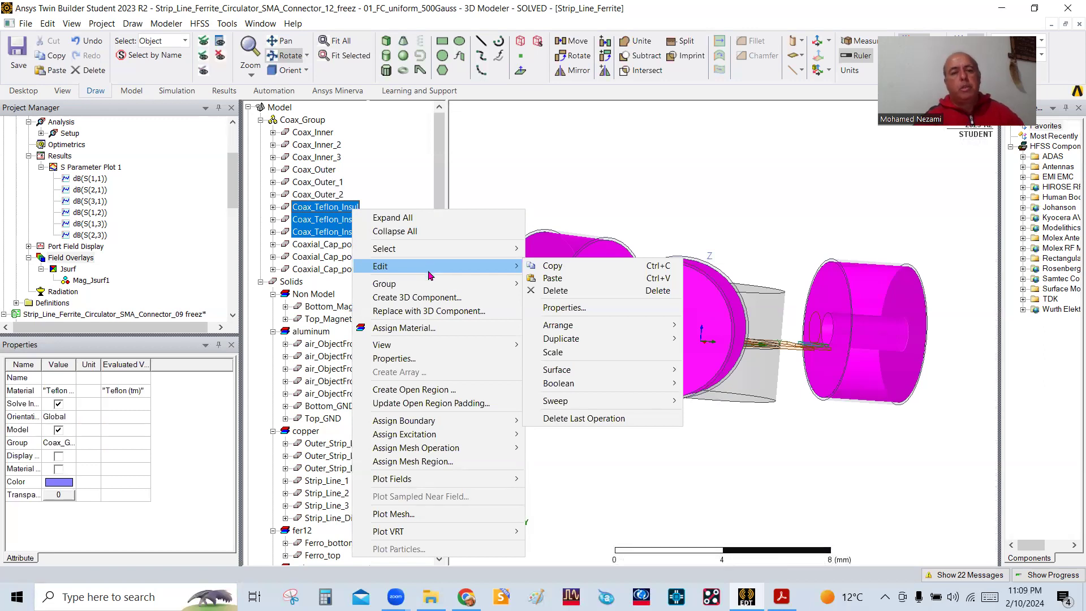
pyautogui.moveTo(445, 345)
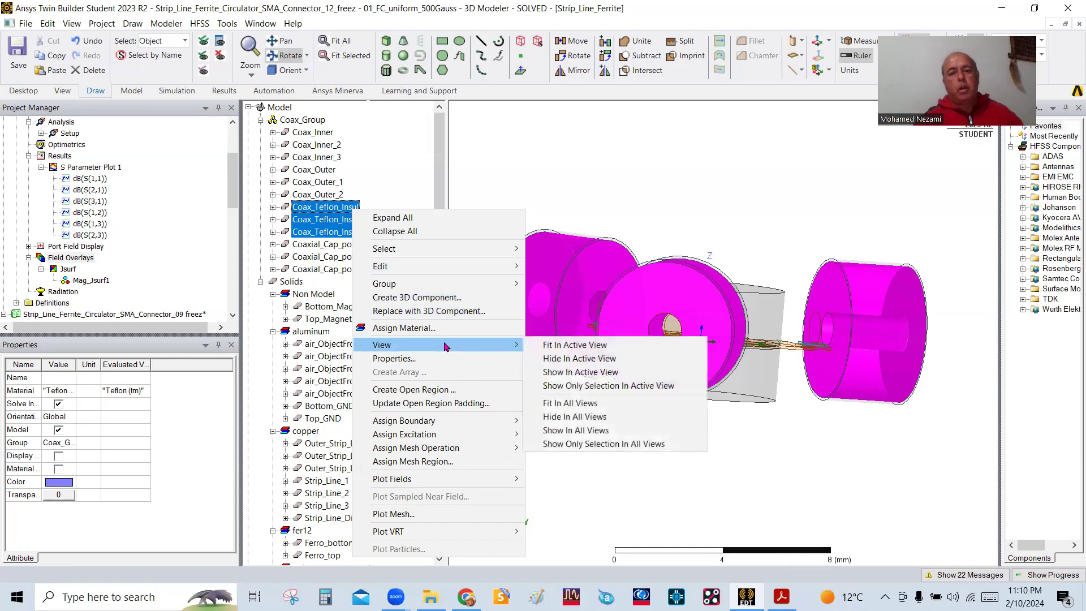
pyautogui.click(567, 372)
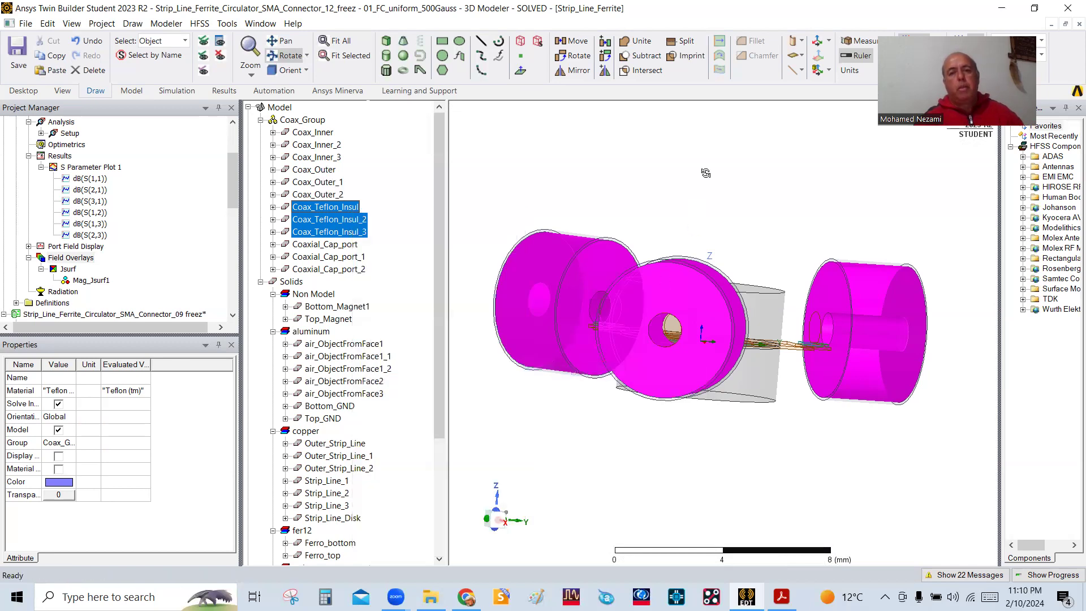
pyautogui.rightClick(706, 172)
pyautogui.click(679, 183)
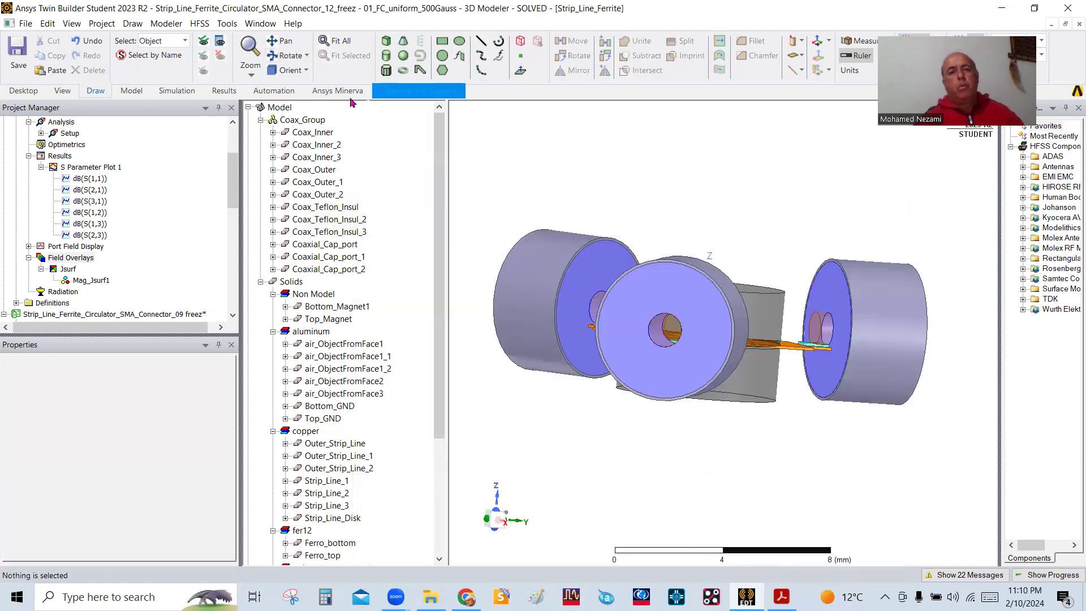
# Make the inner conductors Coax_Inner, Coax_Inner_2 and Coax_Inner_3 fully opaque with transparency 0, and clear the selection.
pyautogui.press('alt')
pyautogui.keyDown('alt'); pyautogui.moveTo(666, 276); pyautogui.dragTo(573, 386); pyautogui.keyUp('alt')
pyautogui.keyDown('alt'); pyautogui.moveTo(643, 321); pyautogui.dragTo(358, 222); pyautogui.keyUp('alt')
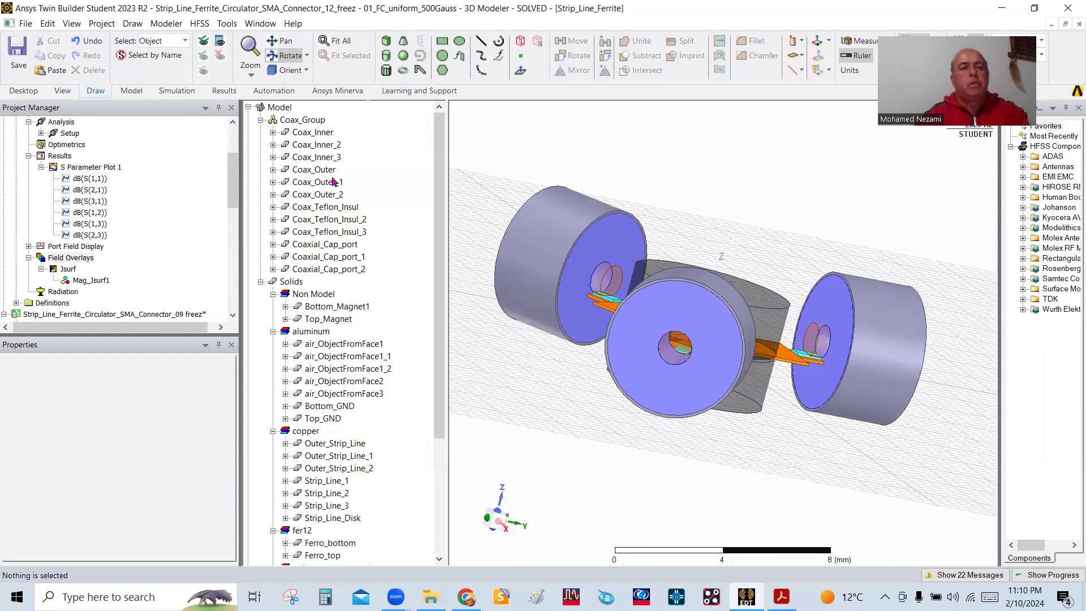
pyautogui.click(313, 132)
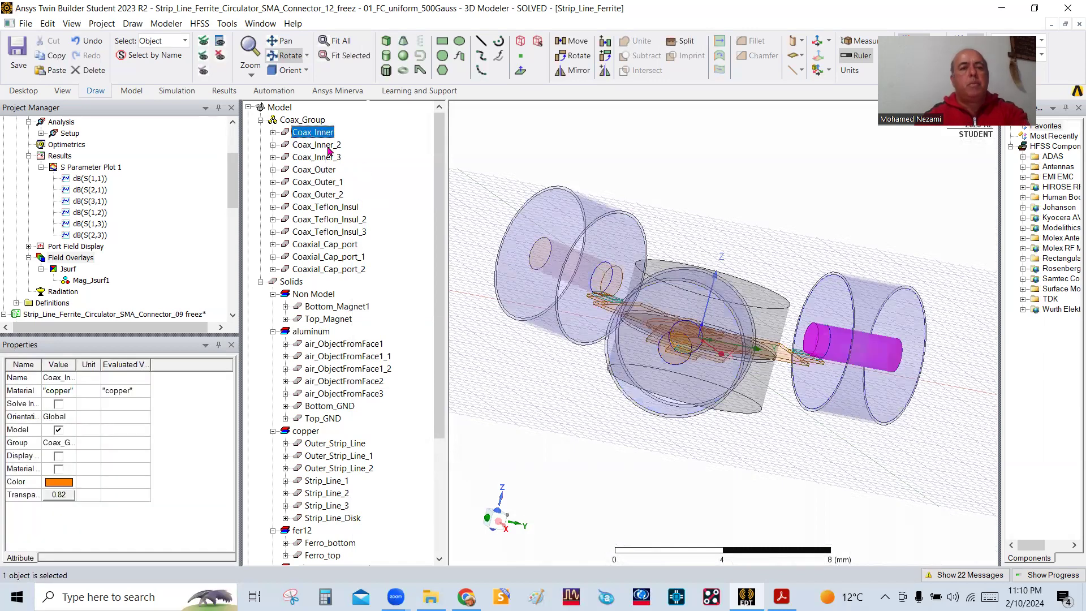
pyautogui.keyDown('ctrl'); pyautogui.click(328, 146); pyautogui.keyUp('ctrl')
pyautogui.keyDown('ctrl'); pyautogui.click(325, 158); pyautogui.keyUp('ctrl')
pyautogui.click(72, 496)
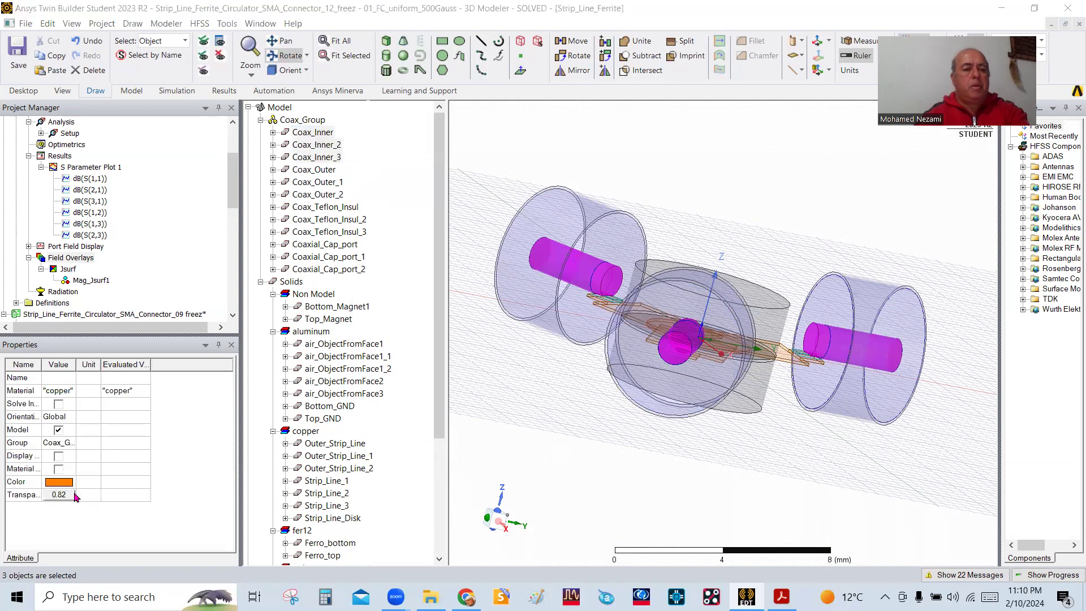
pyautogui.moveTo(566, 285); pyautogui.dragTo(452, 285)
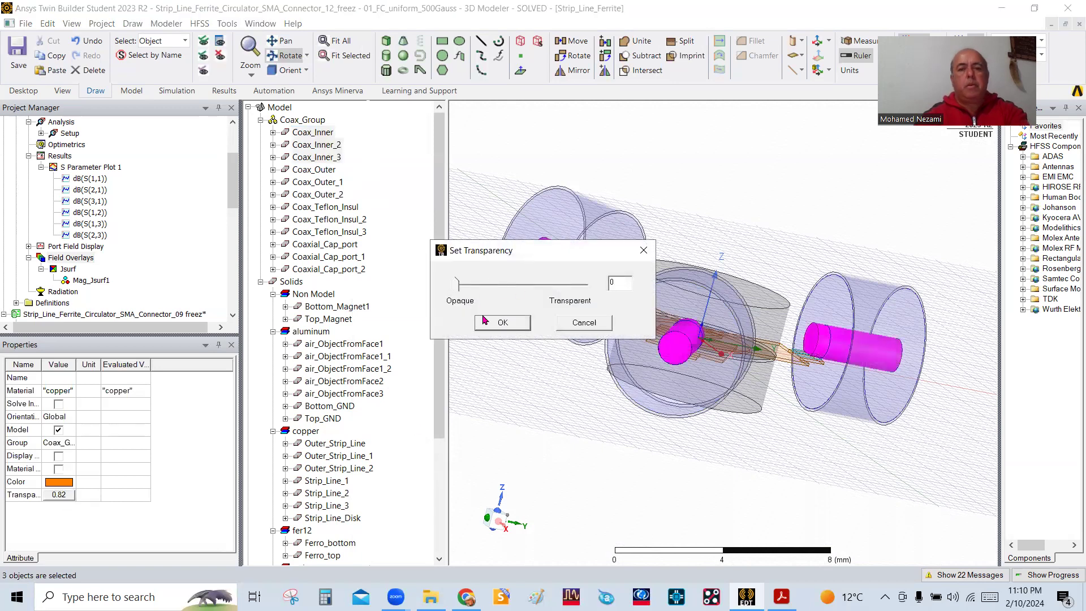
pyautogui.click(503, 323)
pyautogui.rightClick(529, 409)
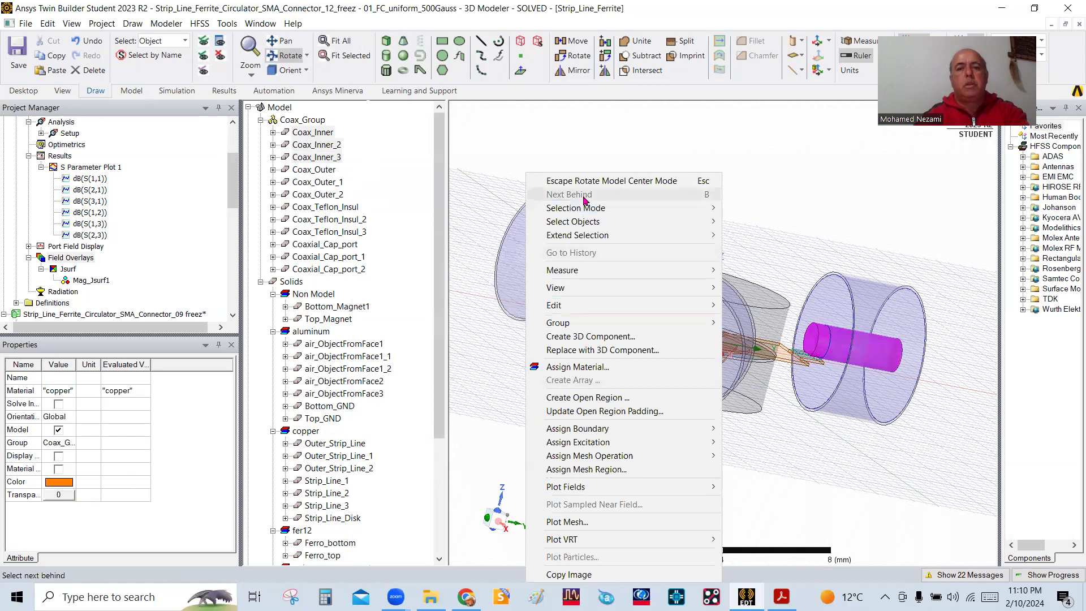
pyautogui.click(651, 176)
# Examine the opaque inner conductors inside the Teflon insulators and their solder joints to the strips, close up and from several angles.
pyautogui.scroll(-1, 705, 207)
pyautogui.click(289, 56)
pyautogui.moveTo(673, 269); pyautogui.dragTo(804, 360)
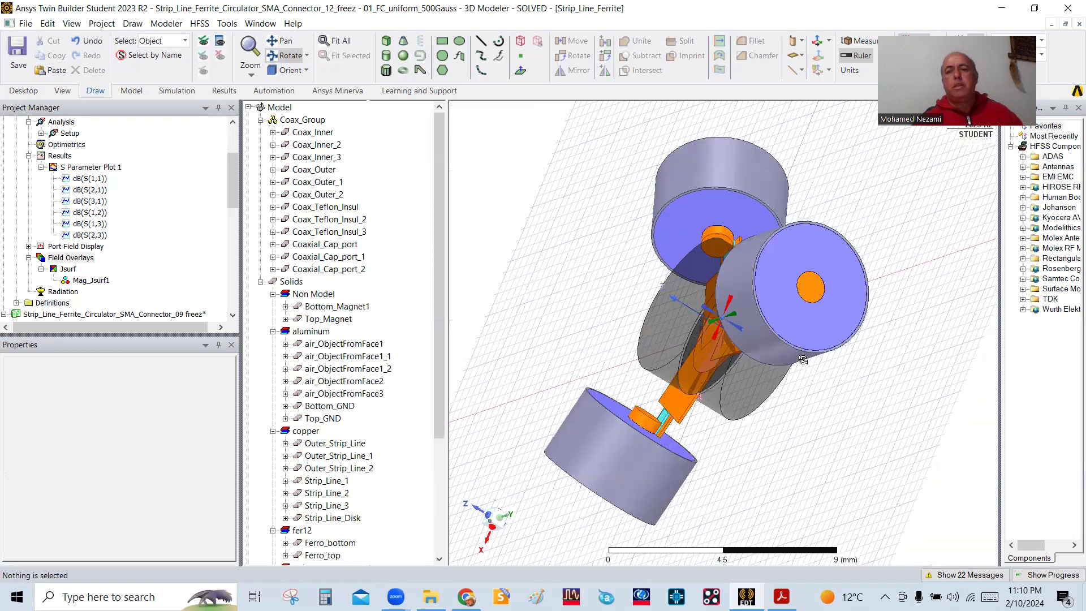
pyautogui.moveTo(791, 318); pyautogui.dragTo(851, 379)
pyautogui.scroll(2, 852, 351)
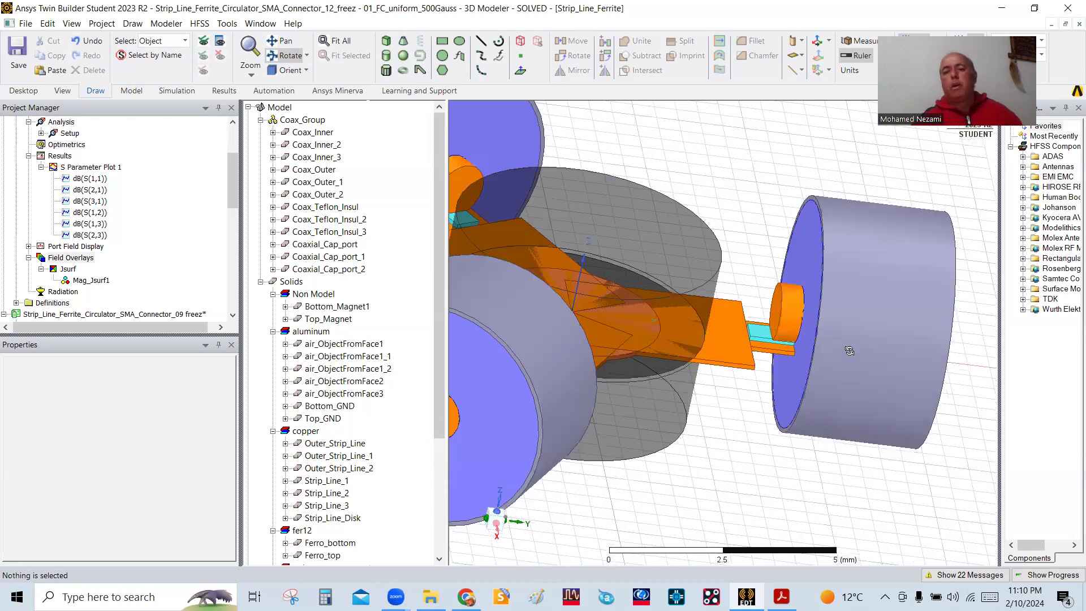
pyautogui.scroll(1, 806, 386)
pyautogui.moveTo(804, 344); pyautogui.dragTo(802, 388)
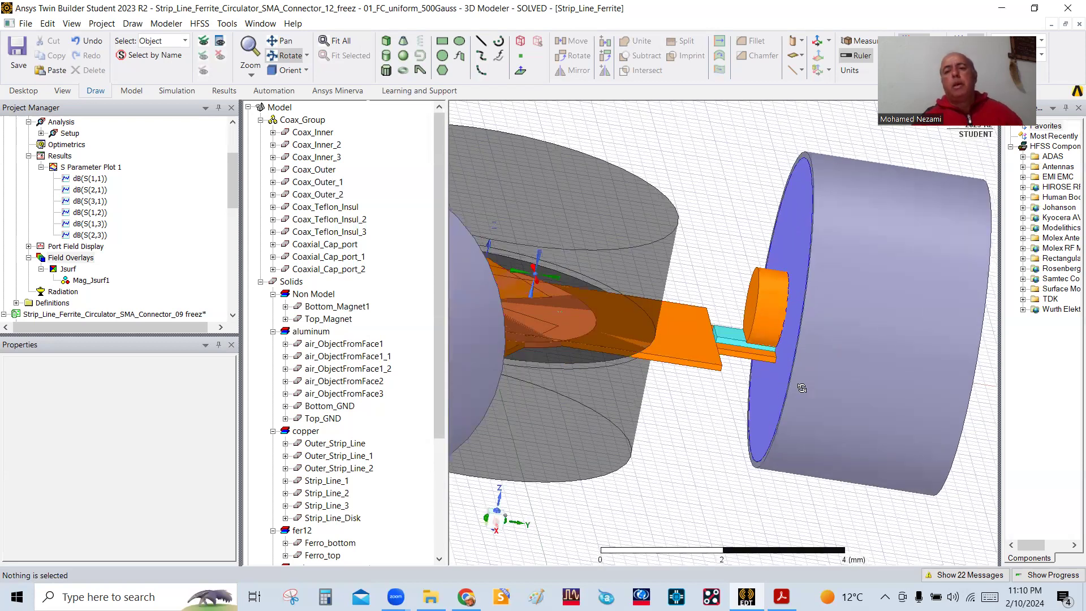
pyautogui.moveTo(783, 301); pyautogui.dragTo(647, 306)
pyautogui.moveTo(762, 345); pyautogui.dragTo(813, 285)
pyautogui.moveTo(764, 333)
pyautogui.mouseDown()
pyautogui.moveTo(764, 315)
pyautogui.moveTo(752, 329)
pyautogui.moveTo(752, 320)
pyautogui.mouseUp()
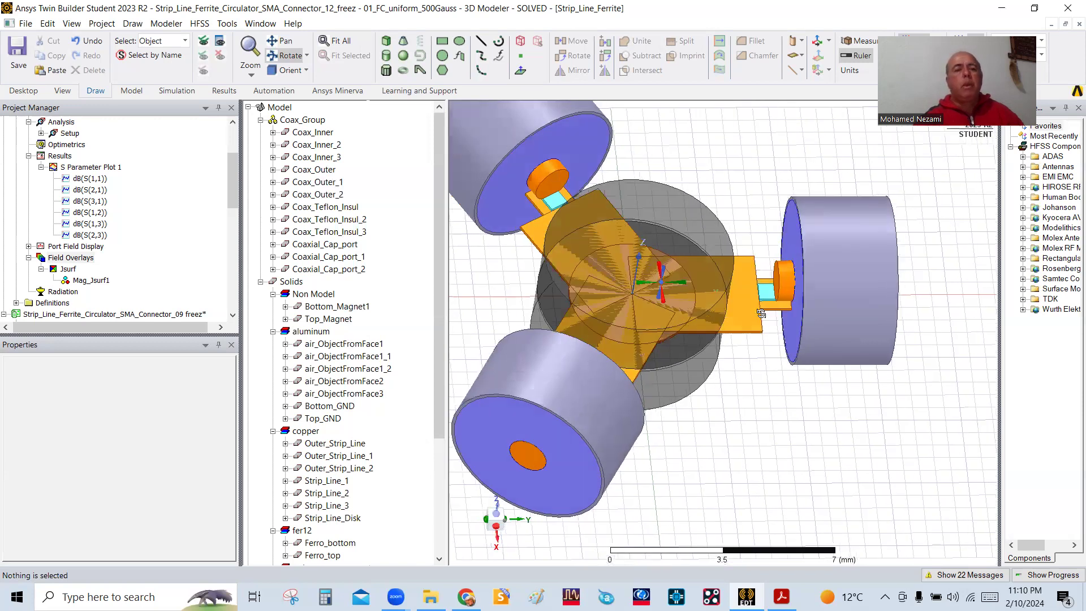
pyautogui.scroll(-4, 703, 292)
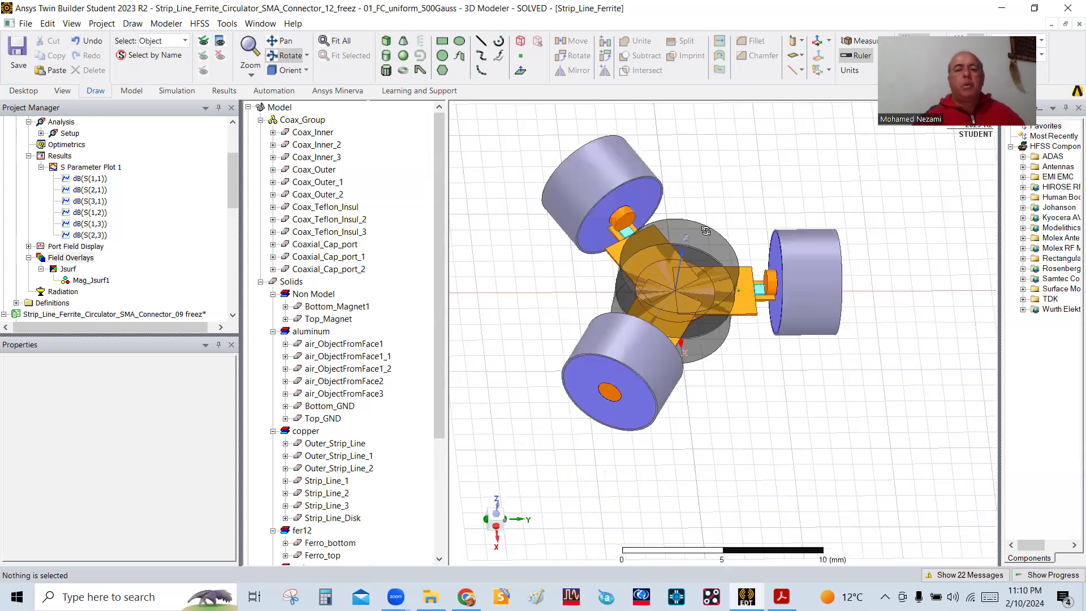
# Show the two Non Model magnets, Bottom_Magnet1 and Top_Magnet, in the active view and clear the selection.
pyautogui.scroll(-2, 356, 243)
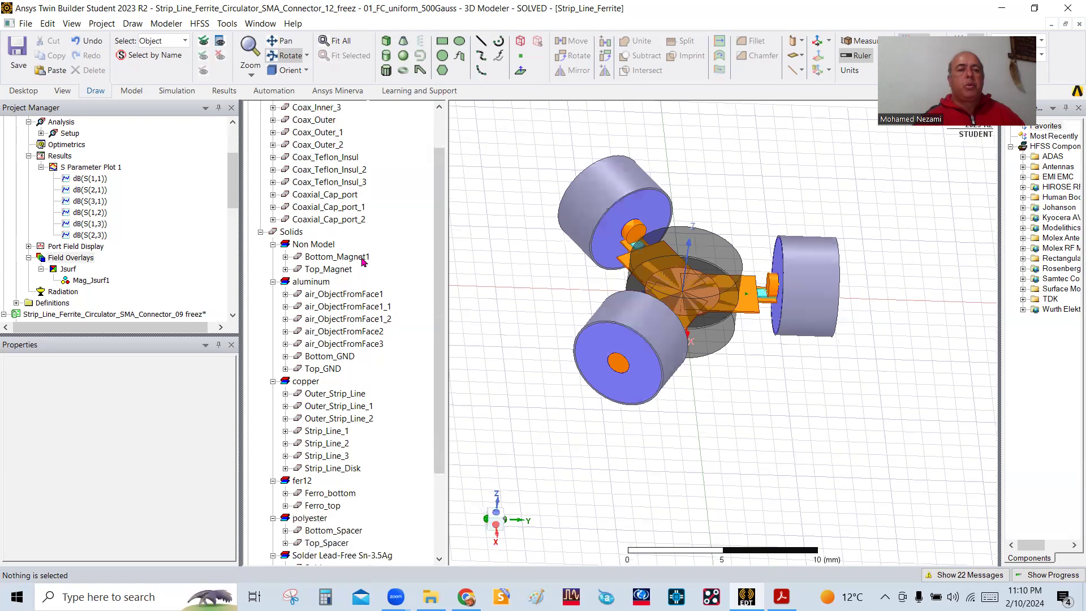
pyautogui.scroll(1, 344, 260)
pyautogui.click(325, 274)
pyautogui.rightClick(325, 274)
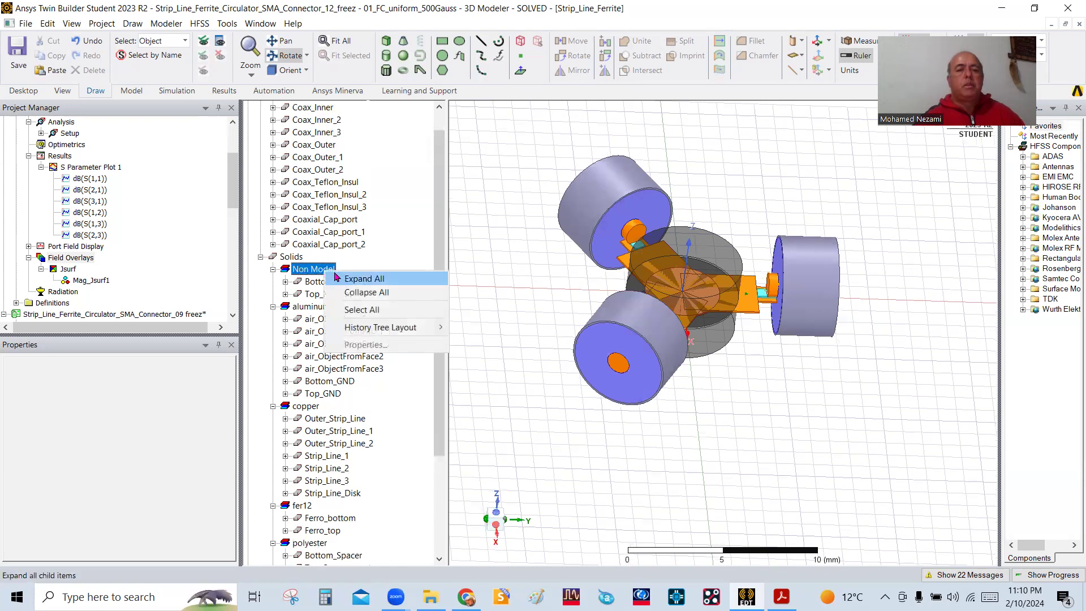
pyautogui.click(342, 309)
pyautogui.rightClick(328, 281)
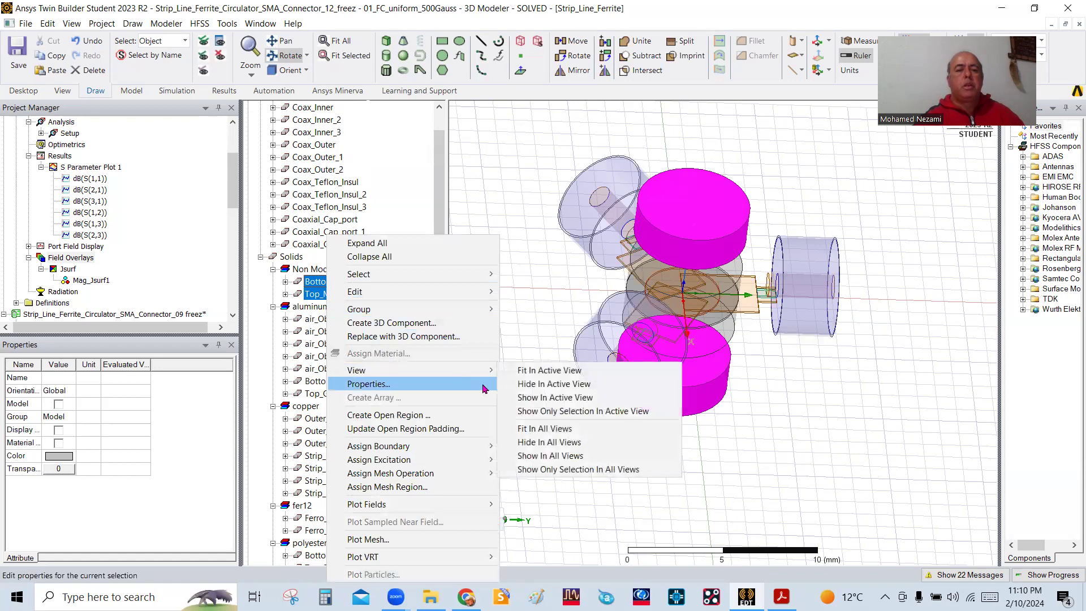
pyautogui.click(554, 397)
pyautogui.rightClick(532, 270)
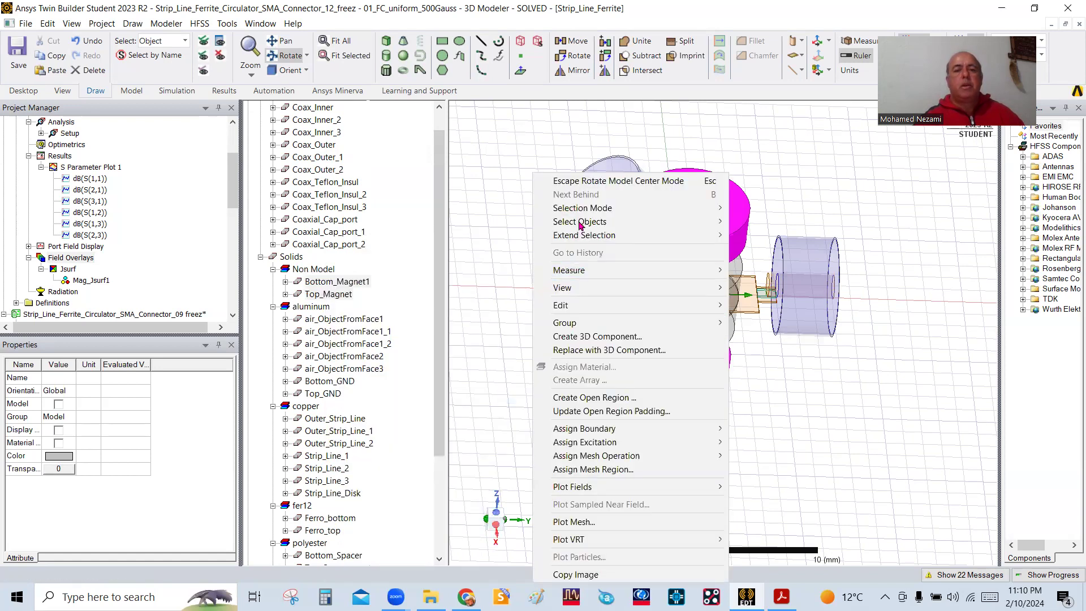
pyautogui.click(582, 179)
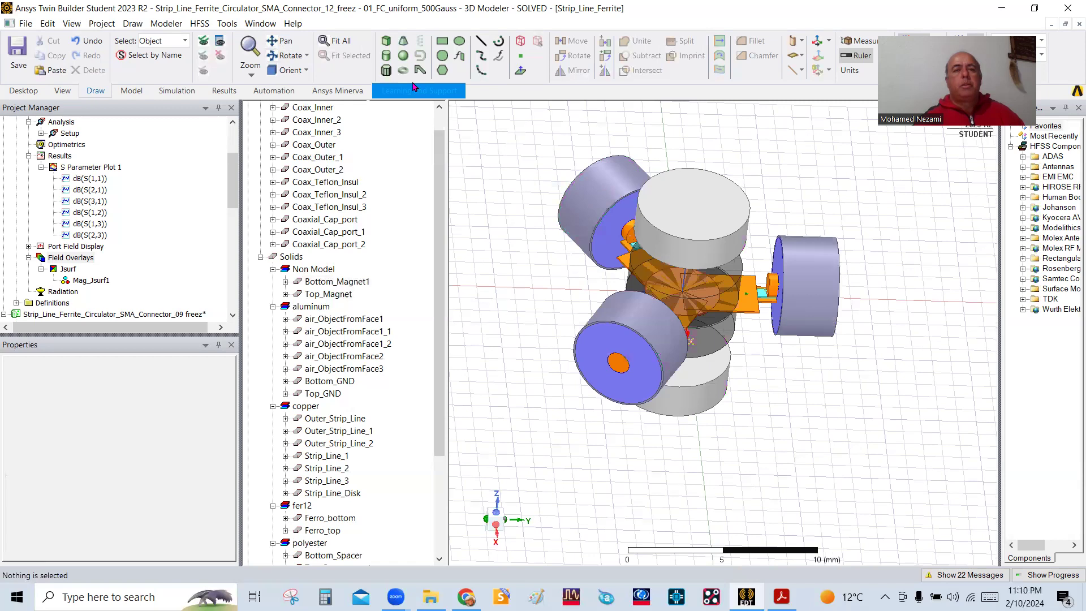
# Rotate the model to examine how the two magnets sit above and below the circulator junction between the coaxial ports.
pyautogui.click(289, 56)
pyautogui.moveTo(755, 300); pyautogui.dragTo(645, 251)
pyautogui.moveTo(634, 298); pyautogui.dragTo(524, 277)
pyautogui.scroll(-3, 338, 326)
pyautogui.moveTo(679, 283); pyautogui.dragTo(562, 285)
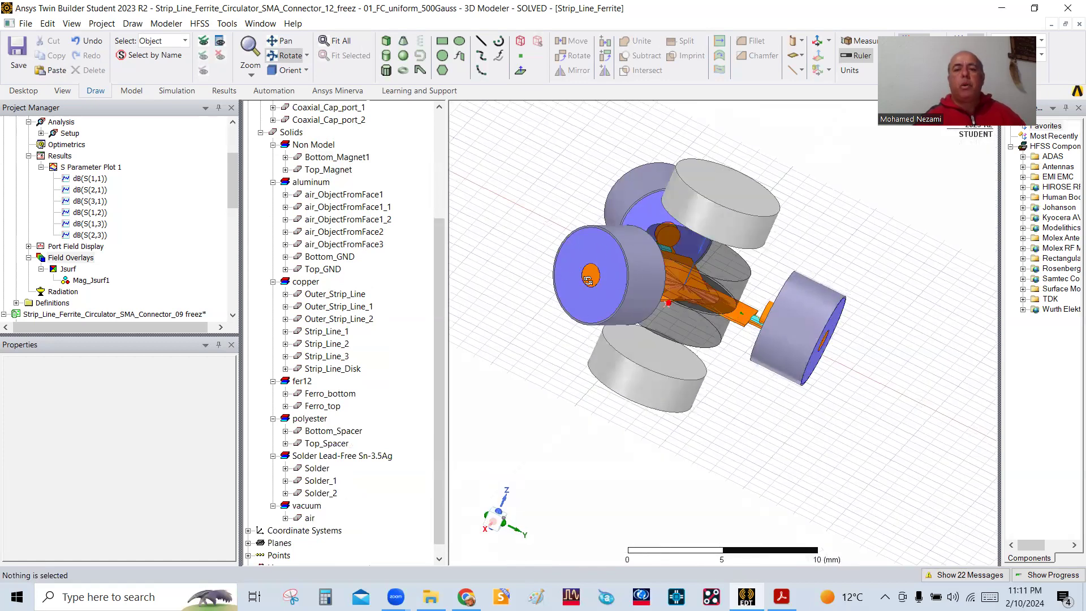
pyautogui.moveTo(599, 287); pyautogui.dragTo(556, 217)
pyautogui.rightClick(521, 208)
pyautogui.click(560, 179)
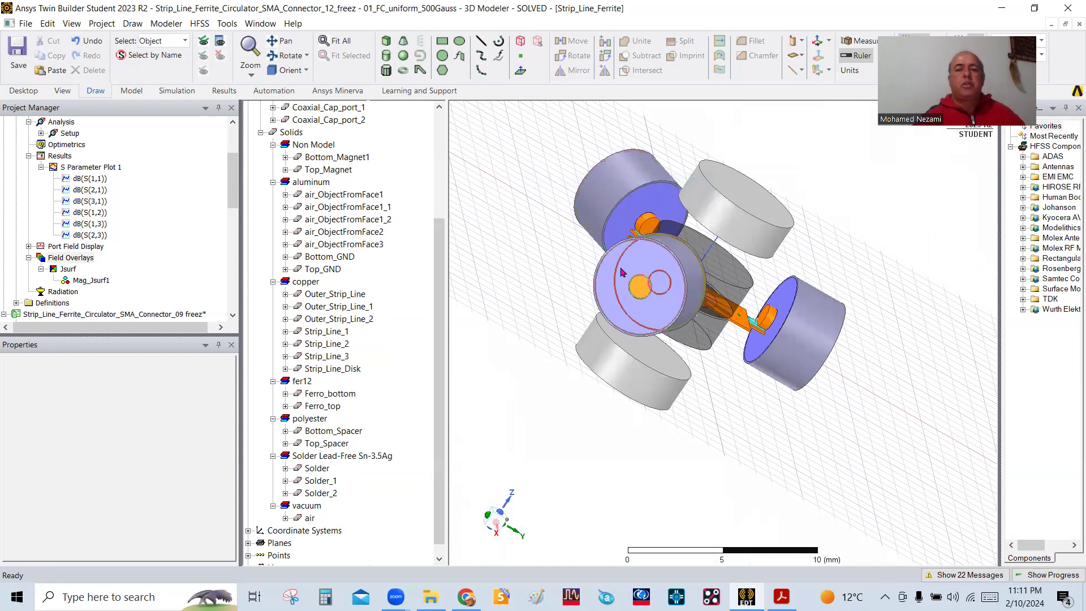
pyautogui.click(505, 249)
pyautogui.click(290, 56)
pyautogui.moveTo(614, 321); pyautogui.dragTo(530, 353)
# Show the three coaxial port caps, Coaxial_Cap_port, Coaxial_Cap_port_1 and Coaxial_Cap_port_2, in the active view and clear the selection.
pyautogui.moveTo(441, 269); pyautogui.dragTo(452, 154)
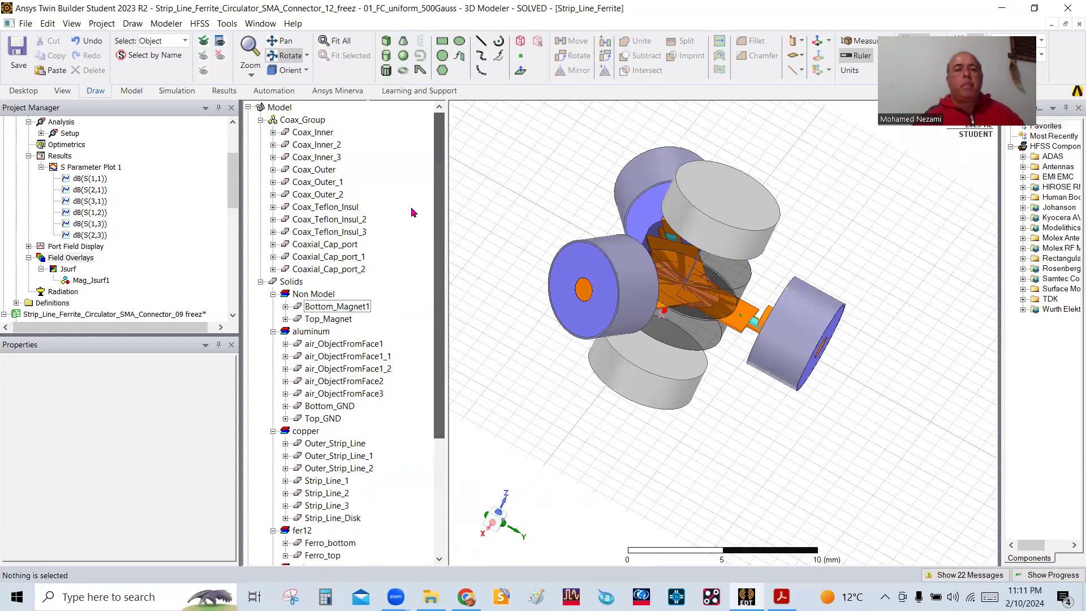
pyautogui.click(340, 256)
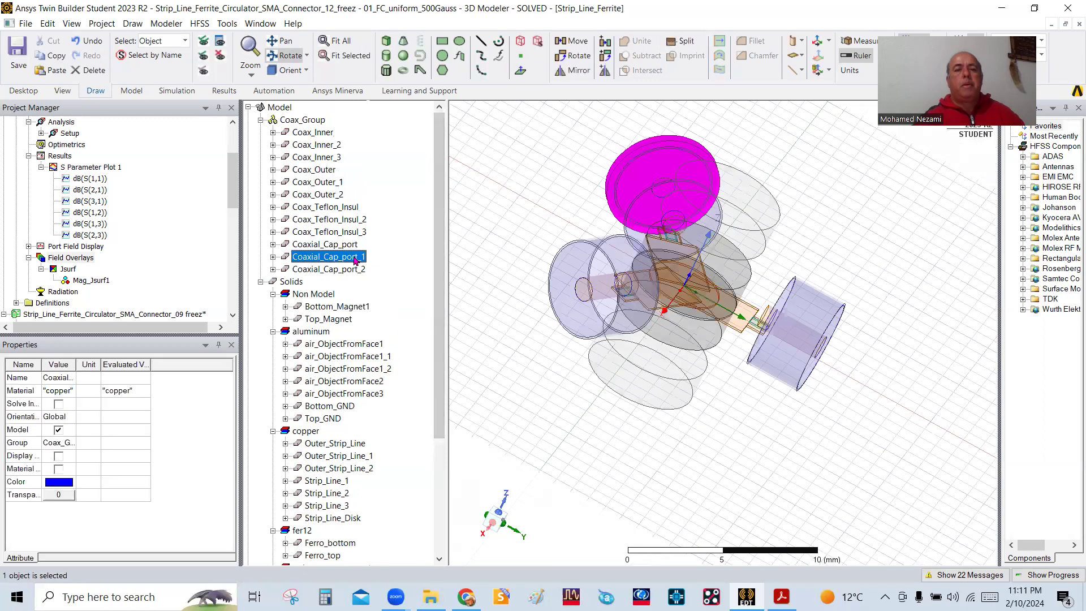
pyautogui.keyDown('ctrl'); pyautogui.click(333, 250); pyautogui.keyUp('ctrl')
pyautogui.keyDown('ctrl'); pyautogui.click(341, 270); pyautogui.keyUp('ctrl')
pyautogui.rightClick(341, 270)
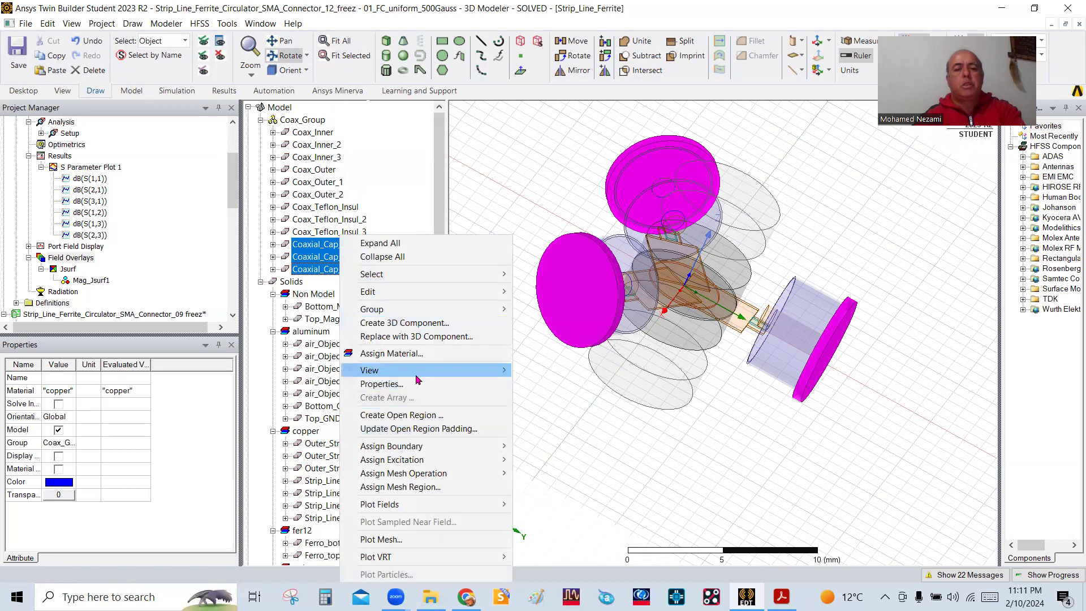
pyautogui.moveTo(485, 370)
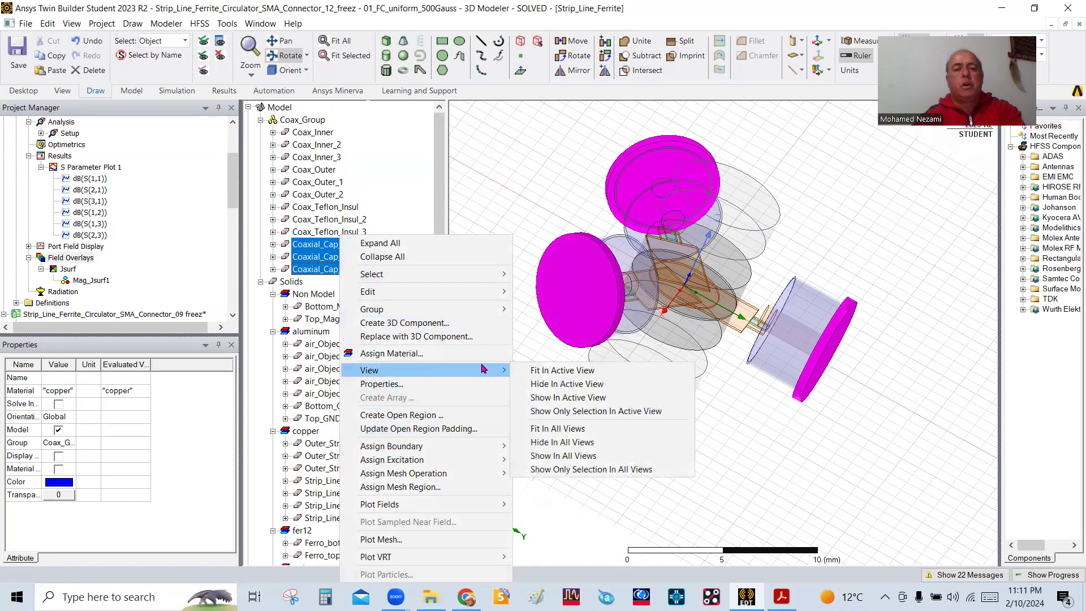
pyautogui.click(567, 398)
pyautogui.rightClick(733, 454)
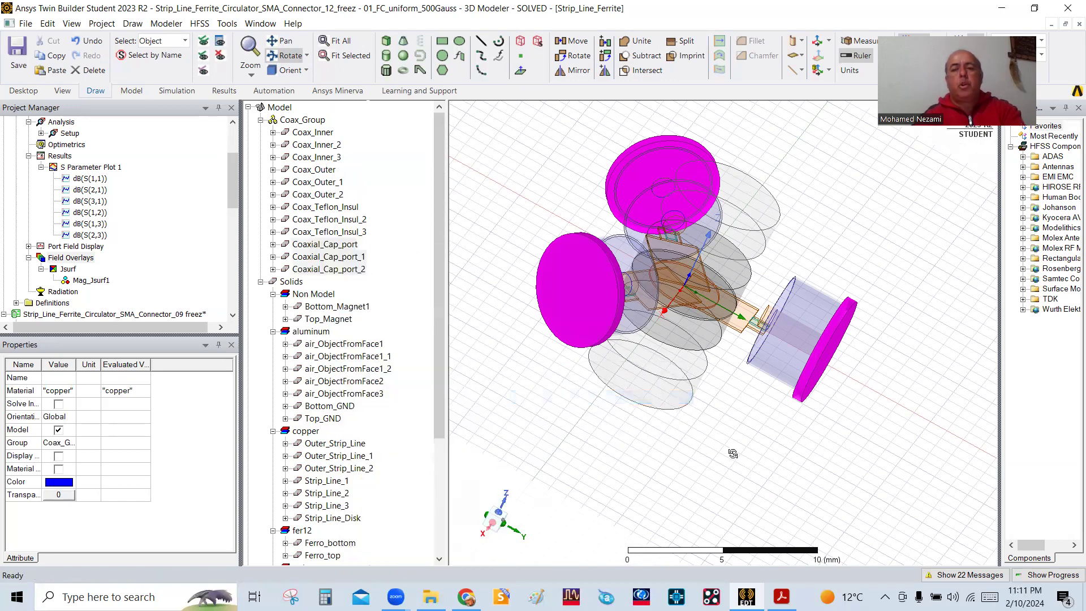
pyautogui.click(815, 52)
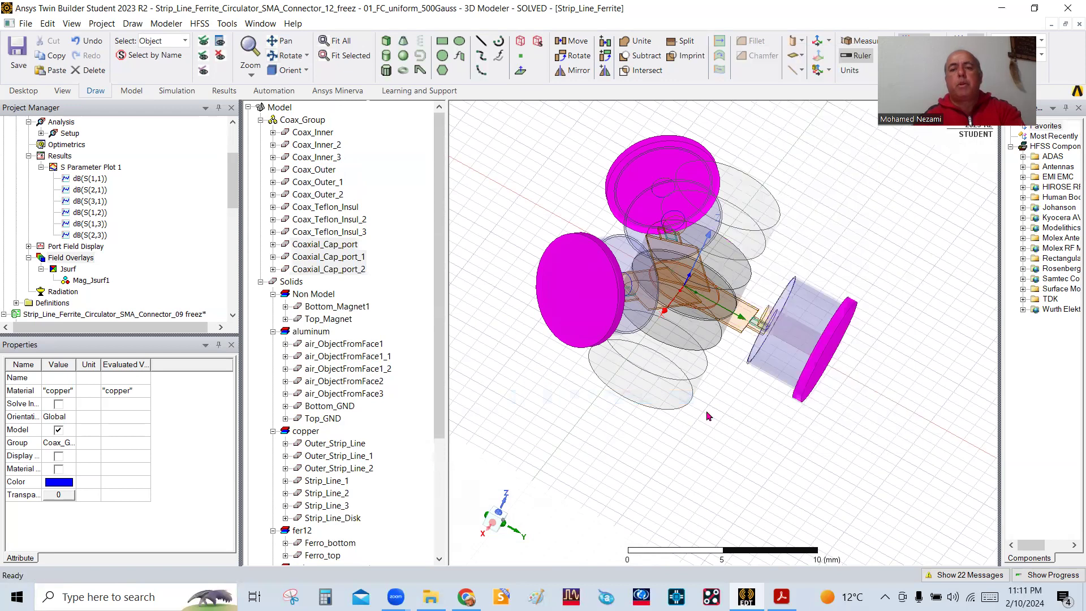
pyautogui.click(710, 419)
# Expand the design's excitations, highlight wave port 1 to inspect its face on the coaxial line, and clear the highlight.
pyautogui.click(289, 56)
pyautogui.moveTo(734, 300)
pyautogui.mouseDown()
pyautogui.moveTo(680, 353)
pyautogui.moveTo(726, 163)
pyautogui.moveTo(733, 209)
pyautogui.moveTo(752, 151)
pyautogui.moveTo(581, 161)
pyautogui.mouseUp()
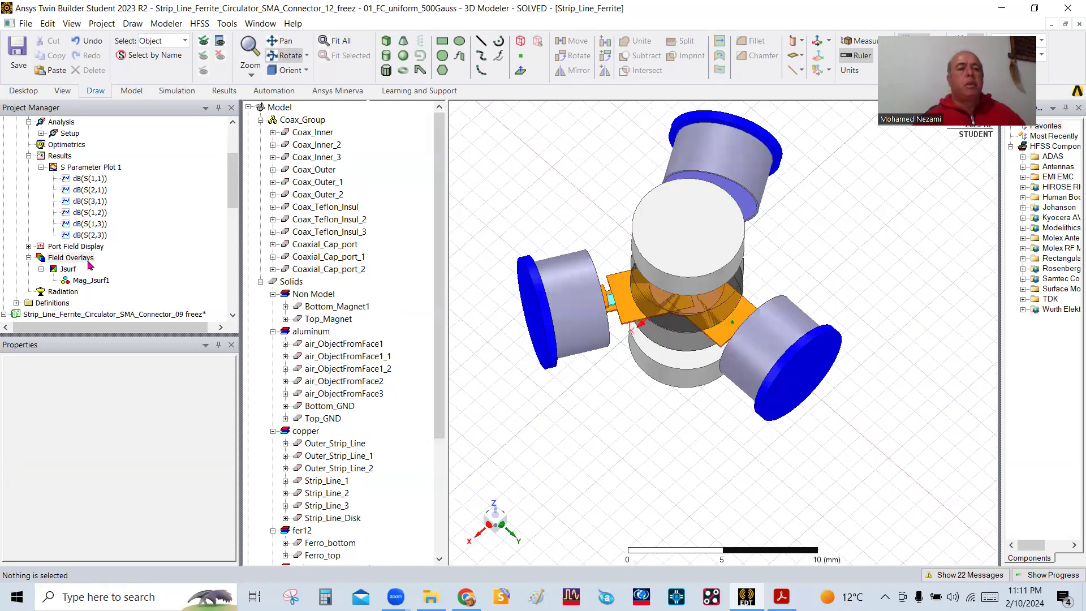
pyautogui.scroll(1, 132, 216)
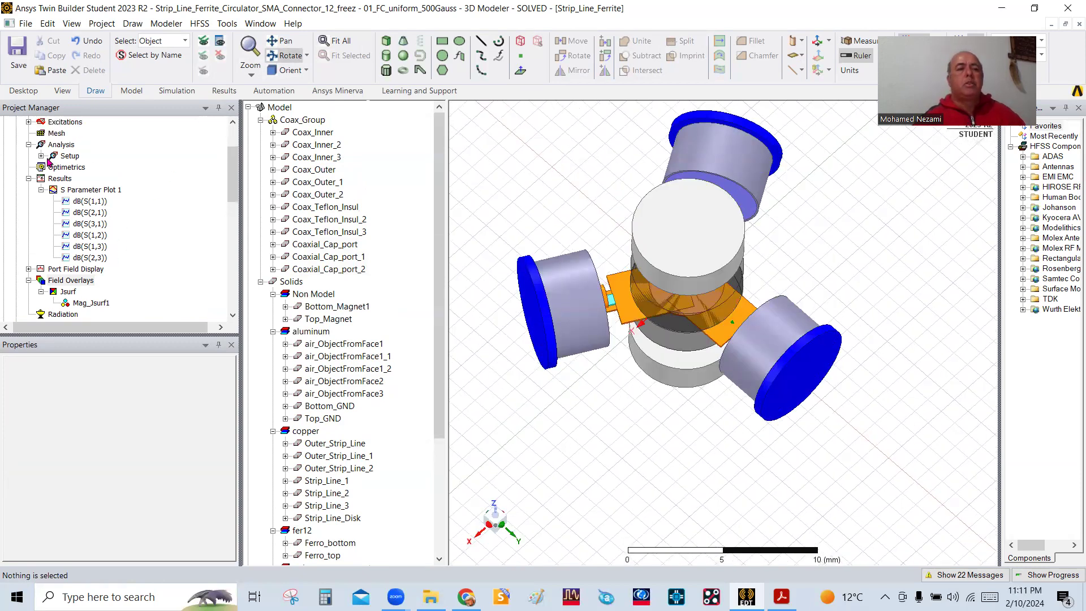
pyautogui.scroll(2, 71, 190)
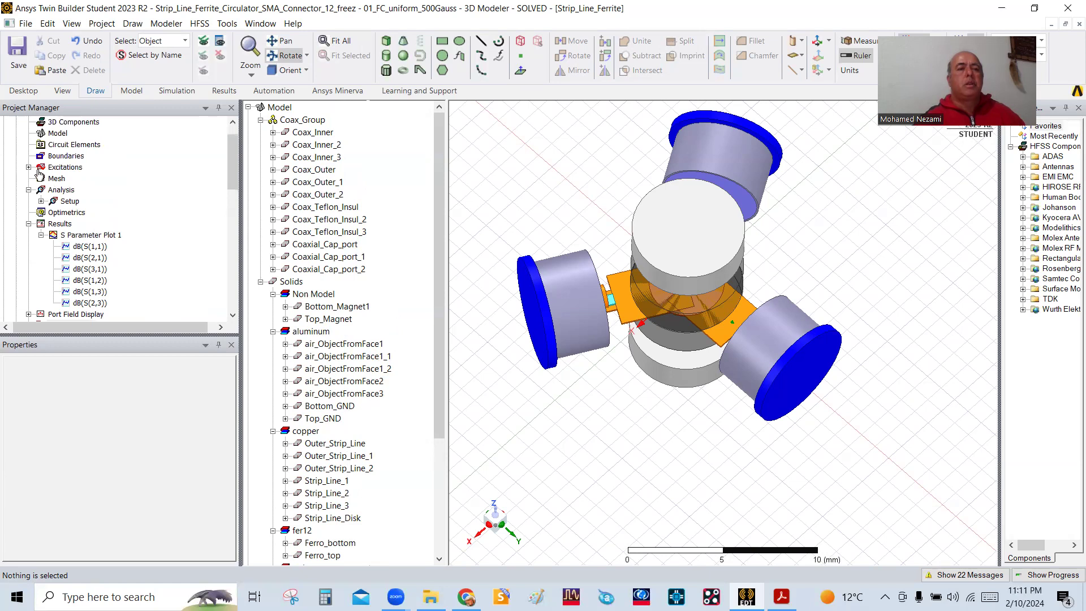
pyautogui.click(29, 167)
pyautogui.click(61, 179)
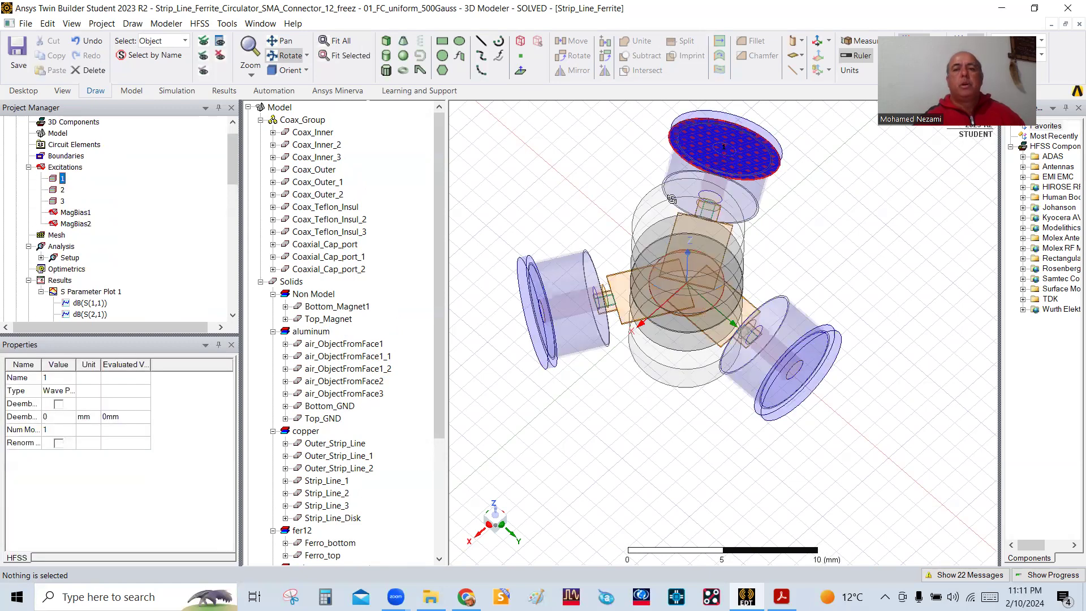
pyautogui.moveTo(822, 245); pyautogui.dragTo(634, 261)
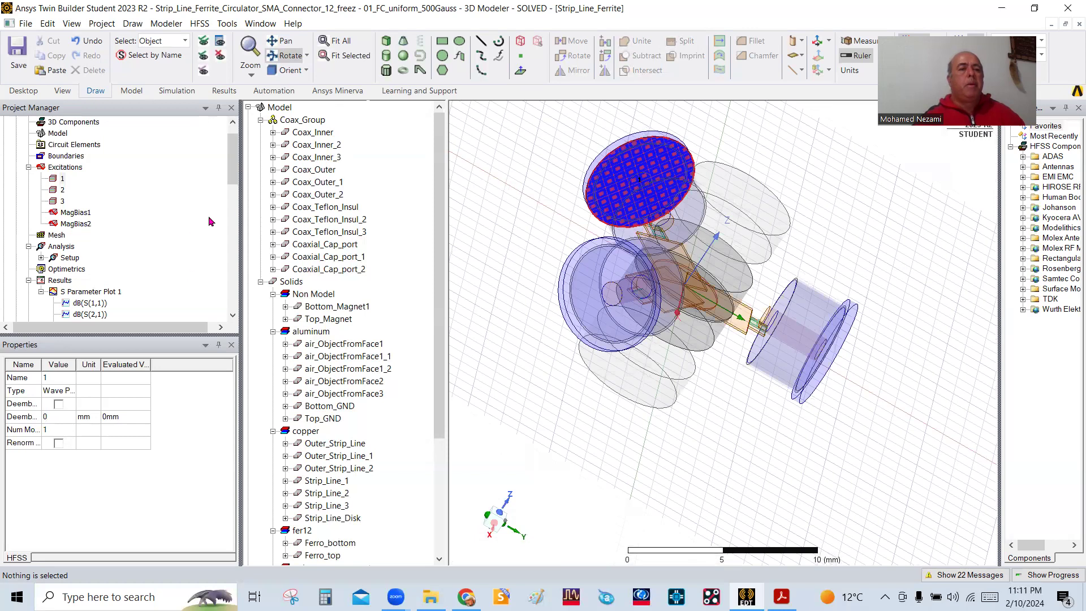
pyautogui.rightClick(818, 192)
pyautogui.click(846, 182)
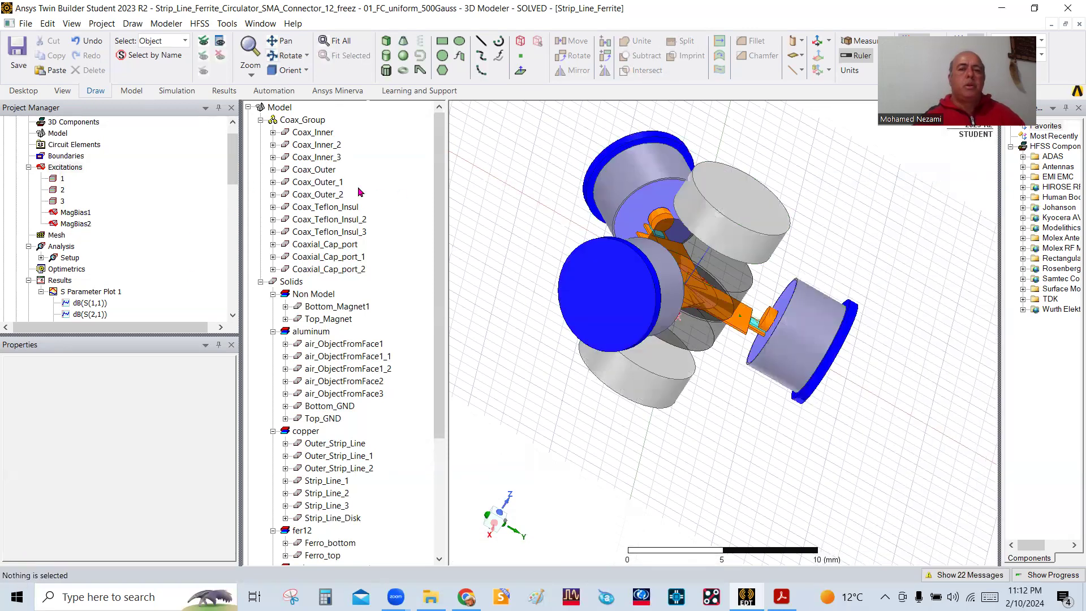
# Expand the Port Field Display results and show the Mode 1 field of port 1 on the model.
pyautogui.moveTo(232, 157)
pyautogui.mouseDown()
pyautogui.moveTo(238, 240)
pyautogui.moveTo(254, 221)
pyautogui.moveTo(252, 156)
pyautogui.mouseUp()
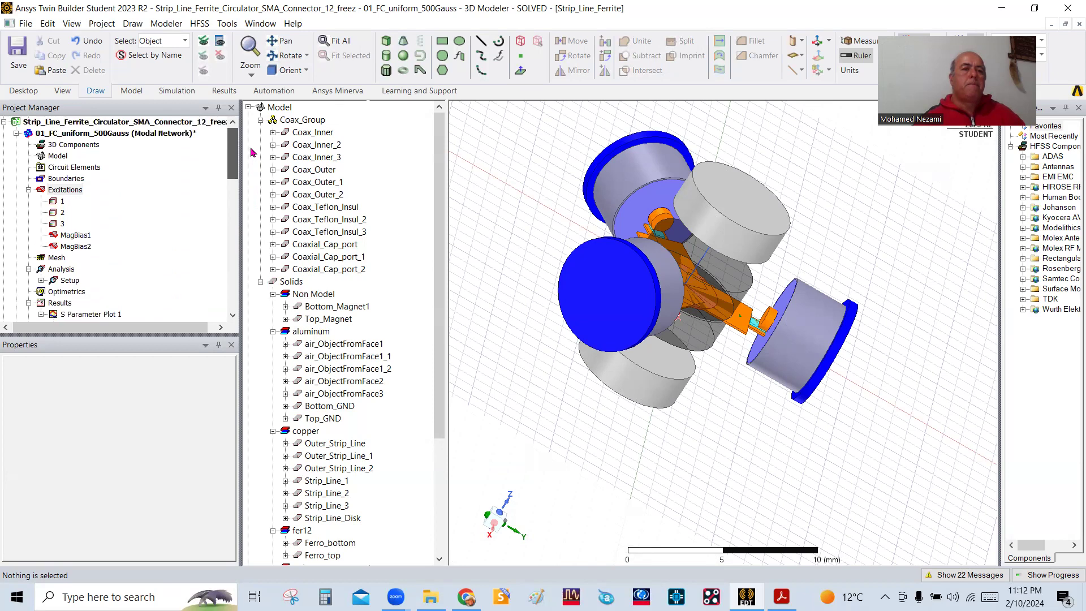
pyautogui.scroll(-3, 139, 249)
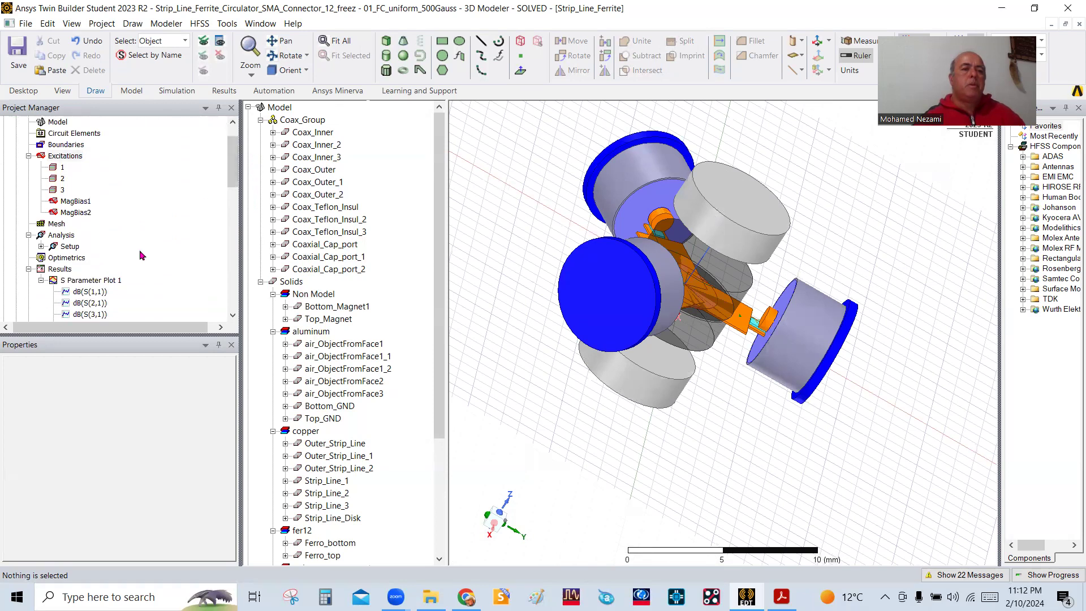
pyautogui.scroll(-1, 160, 257)
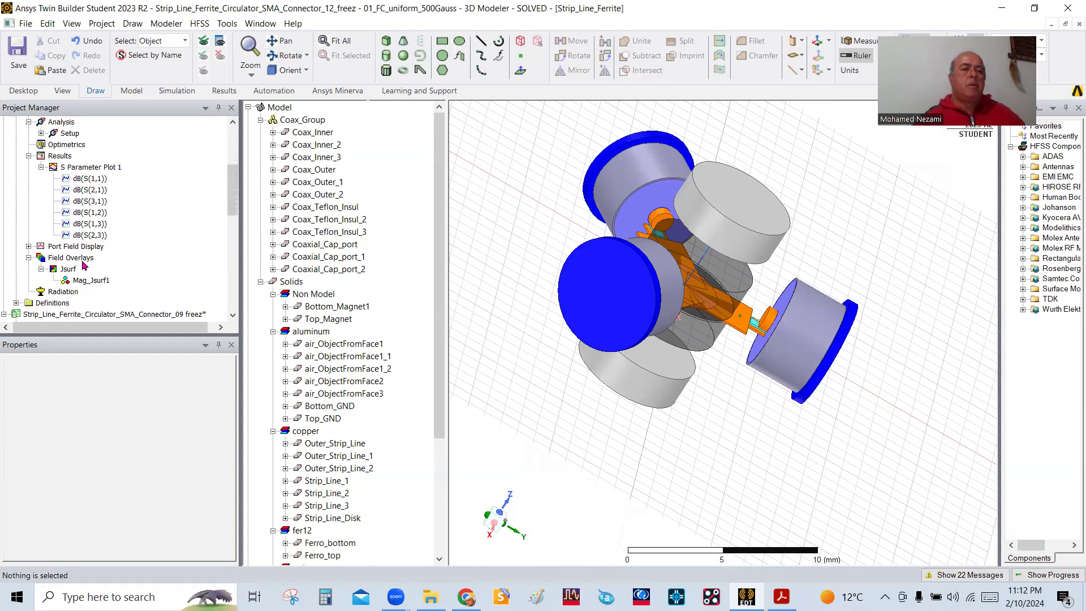
pyautogui.click(28, 246)
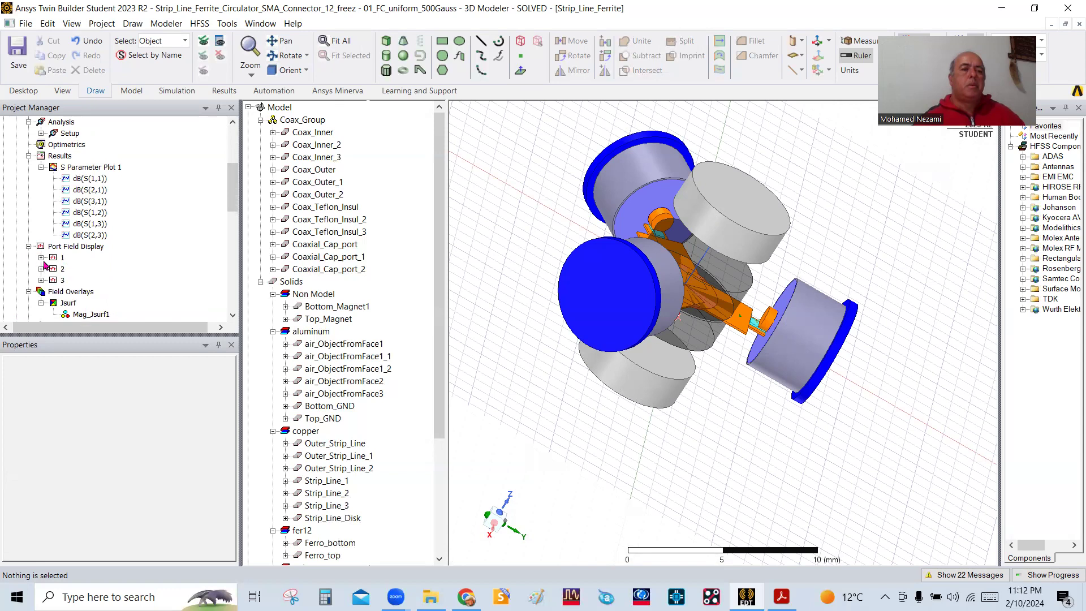
pyautogui.click(41, 257)
pyautogui.click(85, 270)
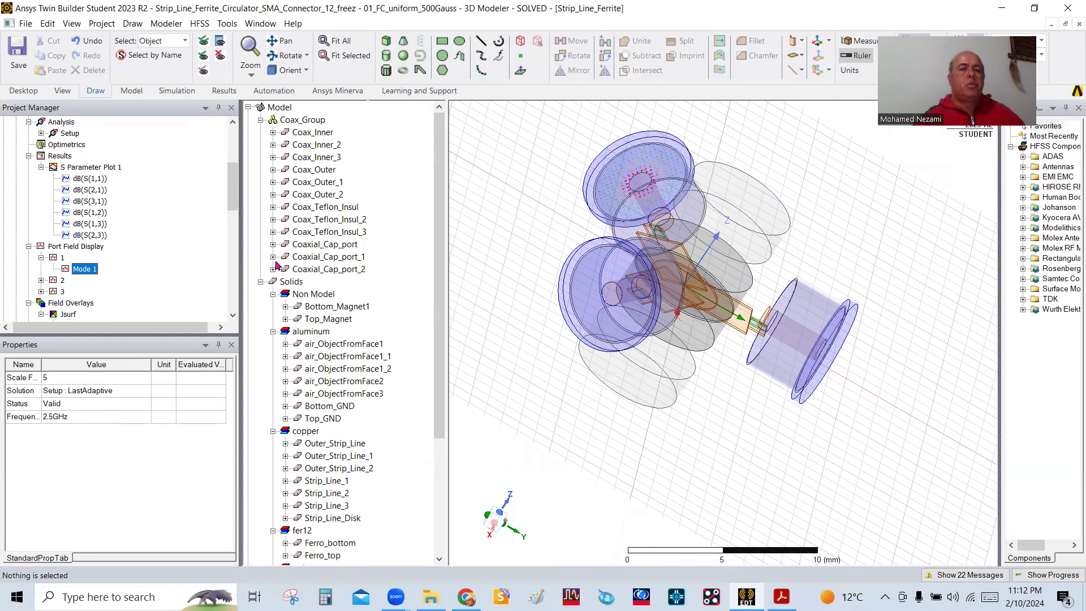
# Rotate and zoom the model to examine the Mode 1 field vectors on port 1's coaxial face.
pyautogui.click(287, 55)
pyautogui.moveTo(596, 177); pyautogui.dragTo(597, 204)
pyautogui.scroll(3, 594, 218)
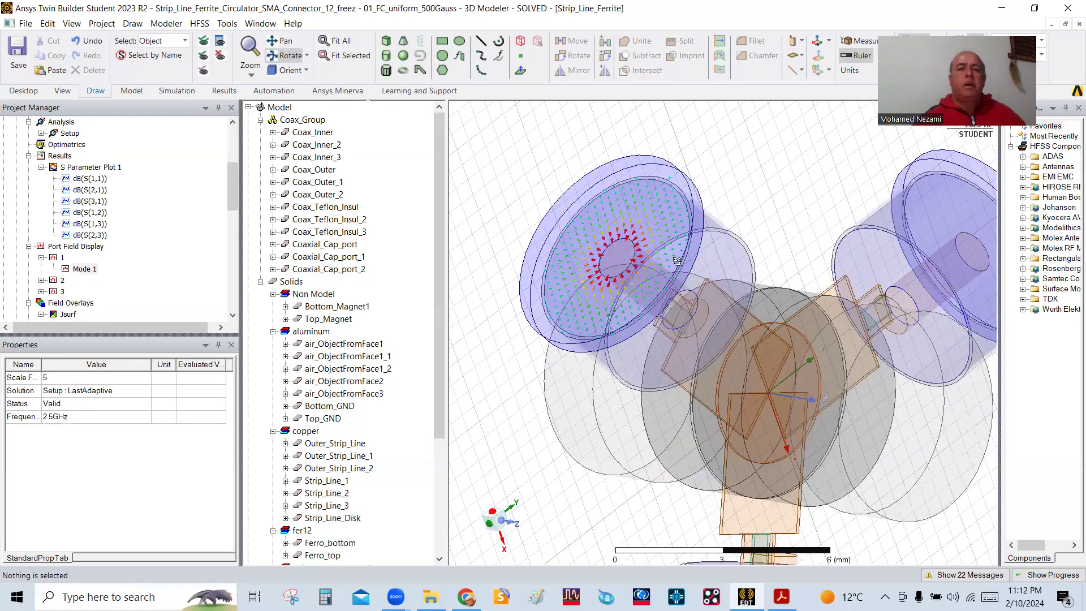
pyautogui.moveTo(698, 274); pyautogui.dragTo(582, 243)
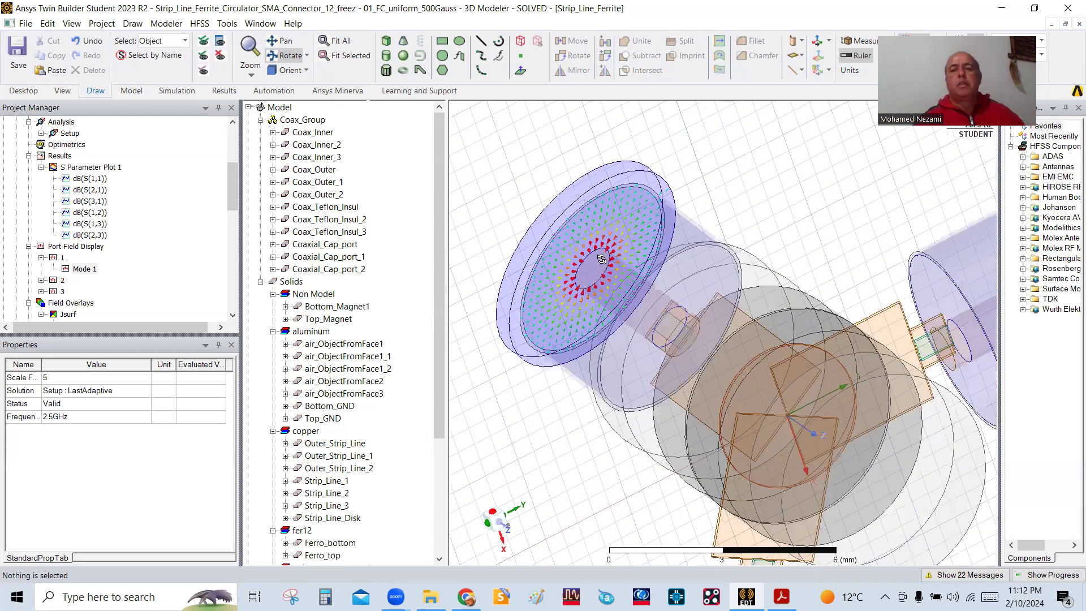
pyautogui.moveTo(745, 328); pyautogui.dragTo(626, 237)
pyautogui.rightClick(544, 174)
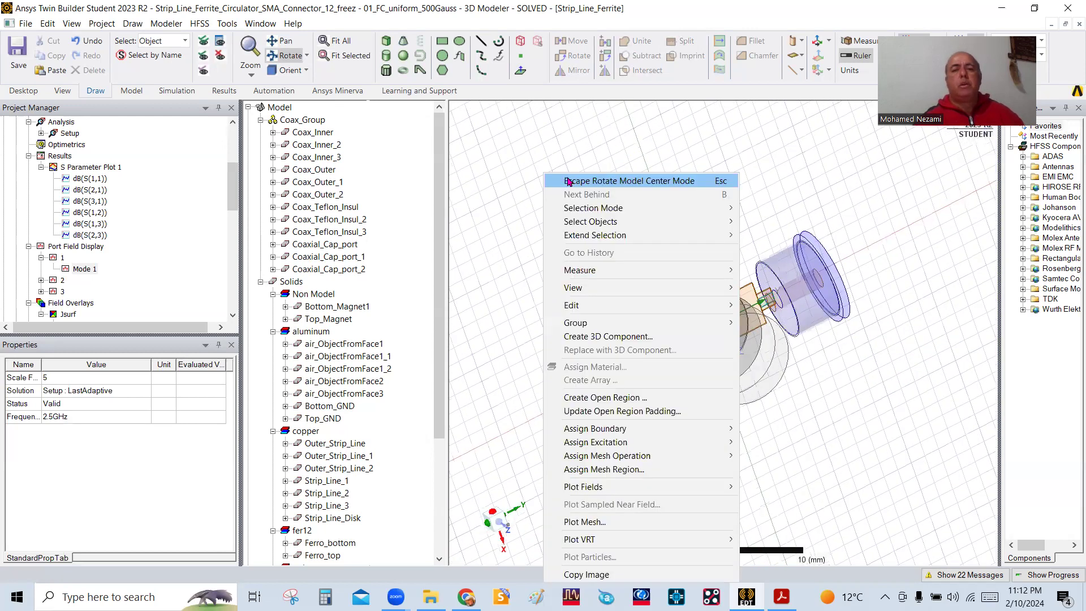
pyautogui.click(662, 181)
# Select all objects of the model, show them in the active view, and clear the selection.
pyautogui.click(286, 55)
pyautogui.moveTo(739, 329); pyautogui.dragTo(722, 217)
pyautogui.moveTo(771, 253); pyautogui.dragTo(748, 270)
pyautogui.rightClick(288, 109)
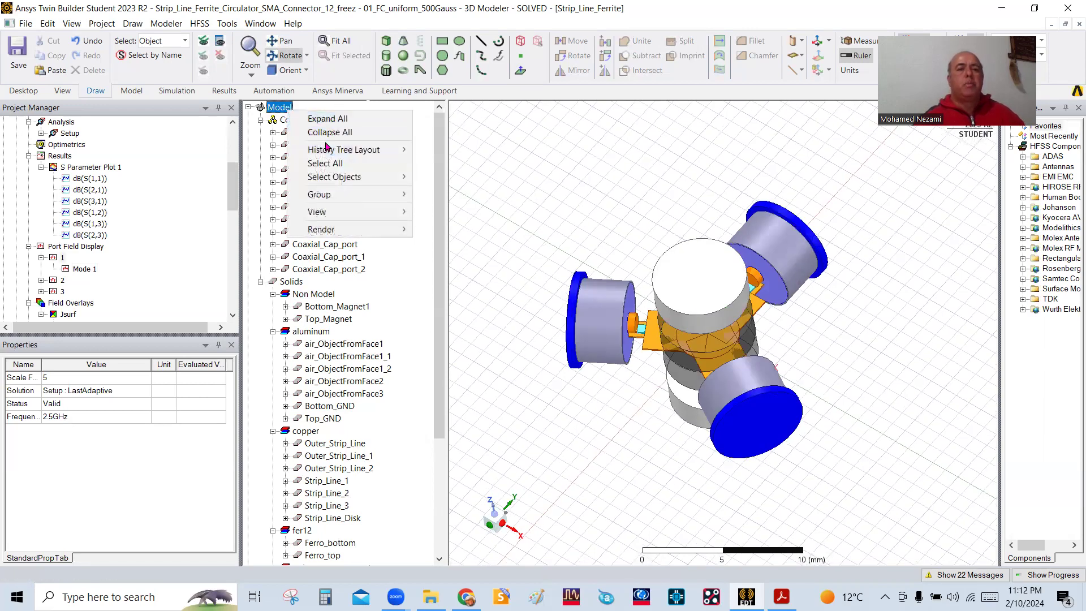
pyautogui.click(334, 164)
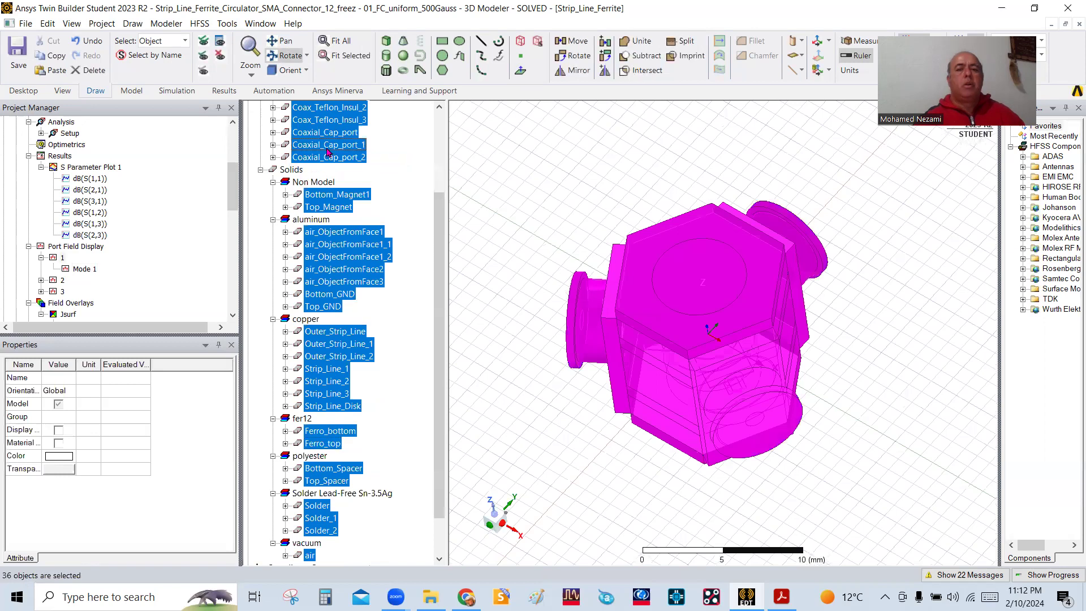
pyautogui.rightClick(328, 150)
pyautogui.moveTo(376, 285)
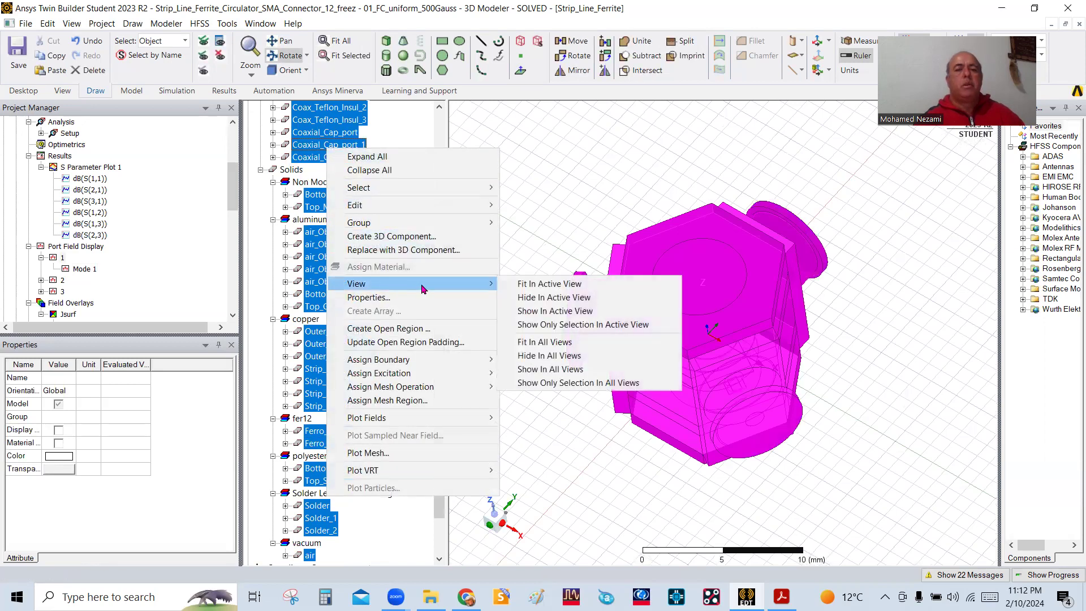
pyautogui.click(550, 310)
pyautogui.rightClick(551, 221)
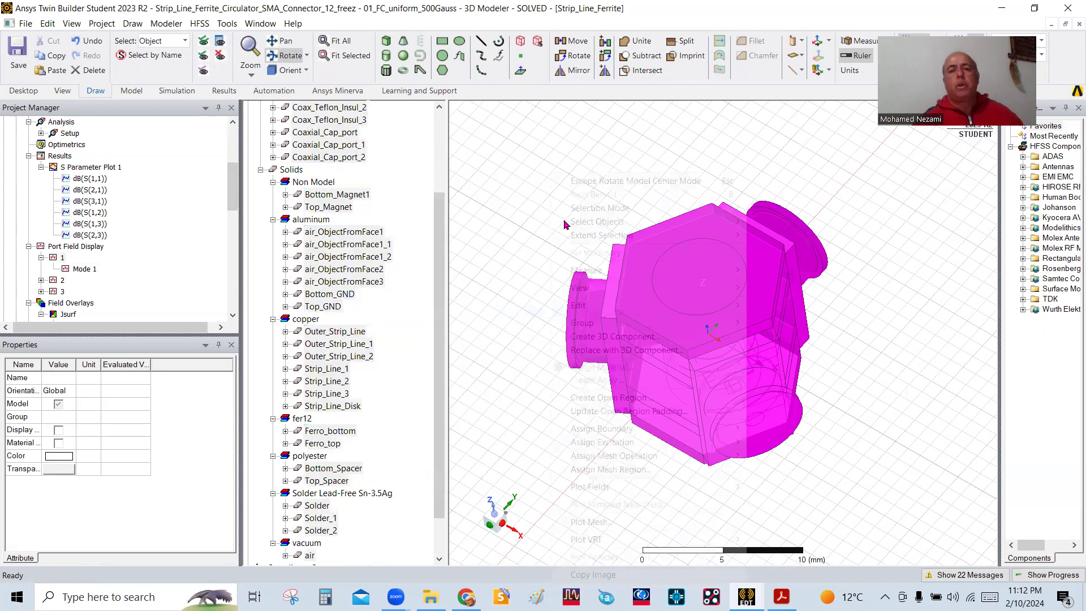
pyautogui.click(599, 182)
pyautogui.click(567, 221)
# Rotate the complete circulator to a side view, highlight the vacuum air body enclosing the junction, and clear the selection.
pyautogui.click(286, 55)
pyautogui.moveTo(713, 262); pyautogui.dragTo(616, 204)
pyautogui.rightClick(545, 156)
pyautogui.click(583, 165)
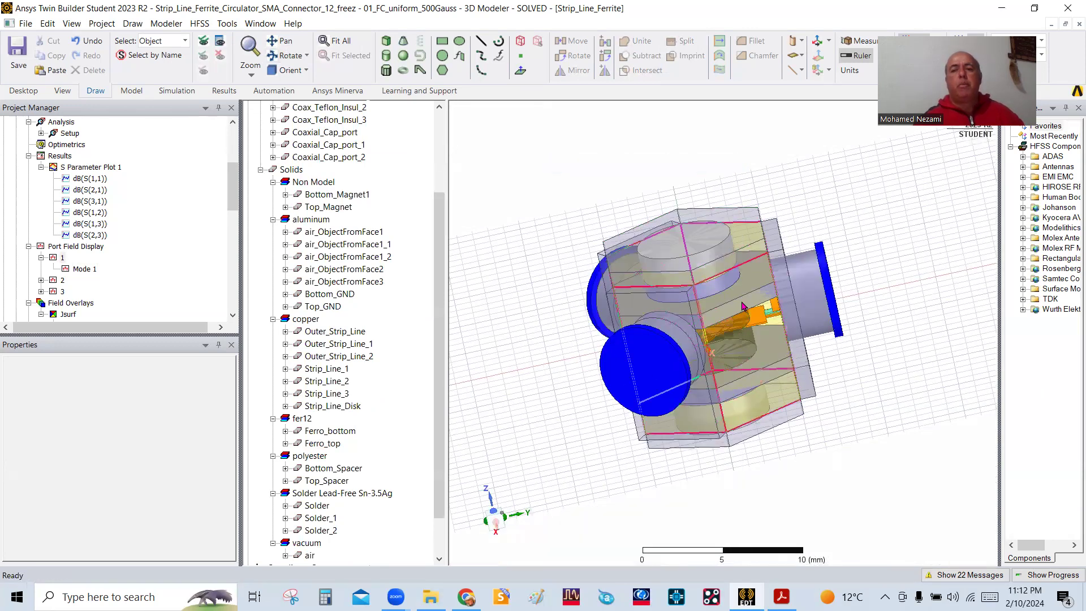
pyautogui.click(783, 328)
pyautogui.click(460, 242)
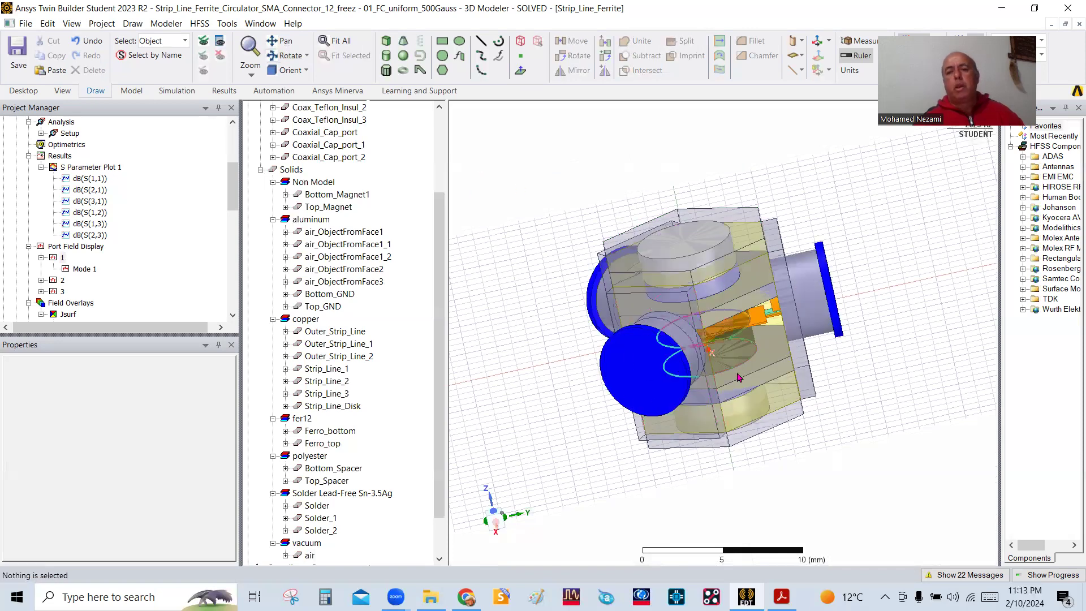
pyautogui.click(683, 319)
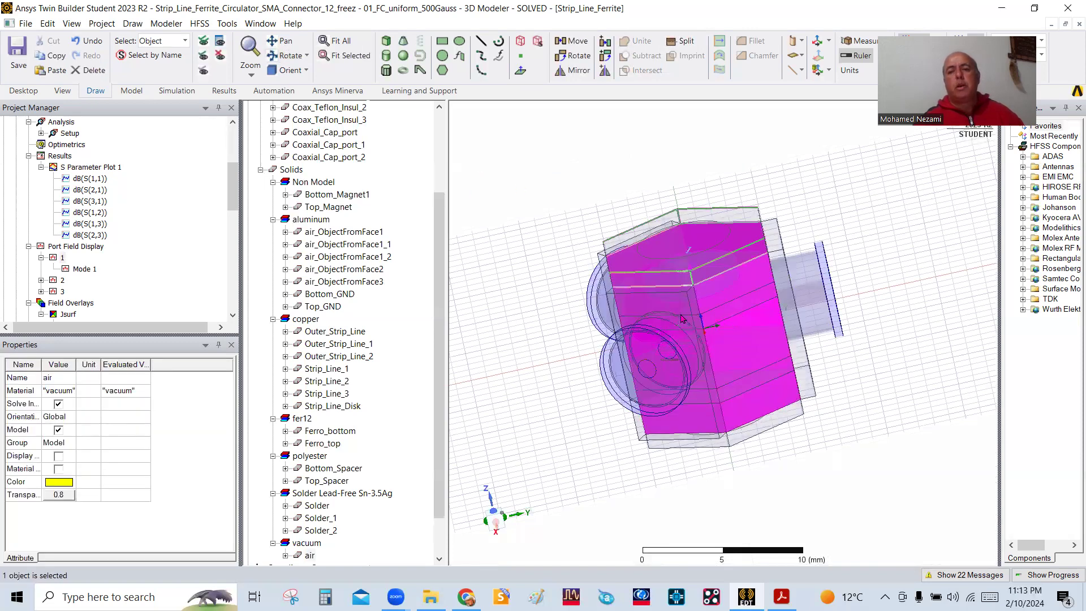
pyautogui.click(498, 221)
# Rotate the full assembly to examine the hexagonal housing, magnets and three coaxial ports from several sides.
pyautogui.click(286, 56)
pyautogui.moveTo(710, 312); pyautogui.dragTo(798, 315)
pyautogui.moveTo(764, 352); pyautogui.dragTo(733, 350)
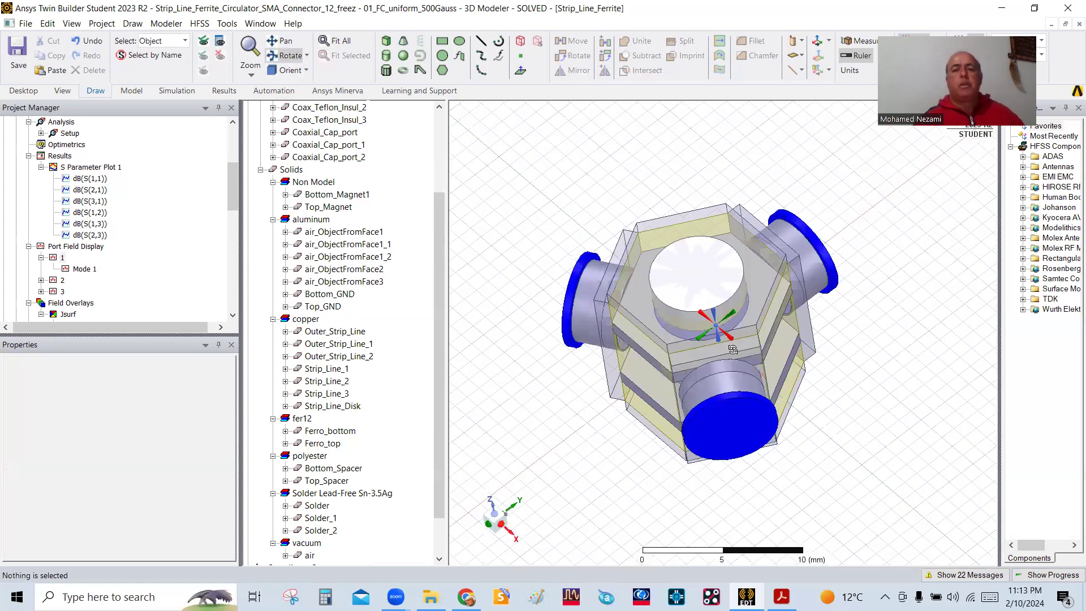
pyautogui.moveTo(712, 313); pyautogui.dragTo(718, 311)
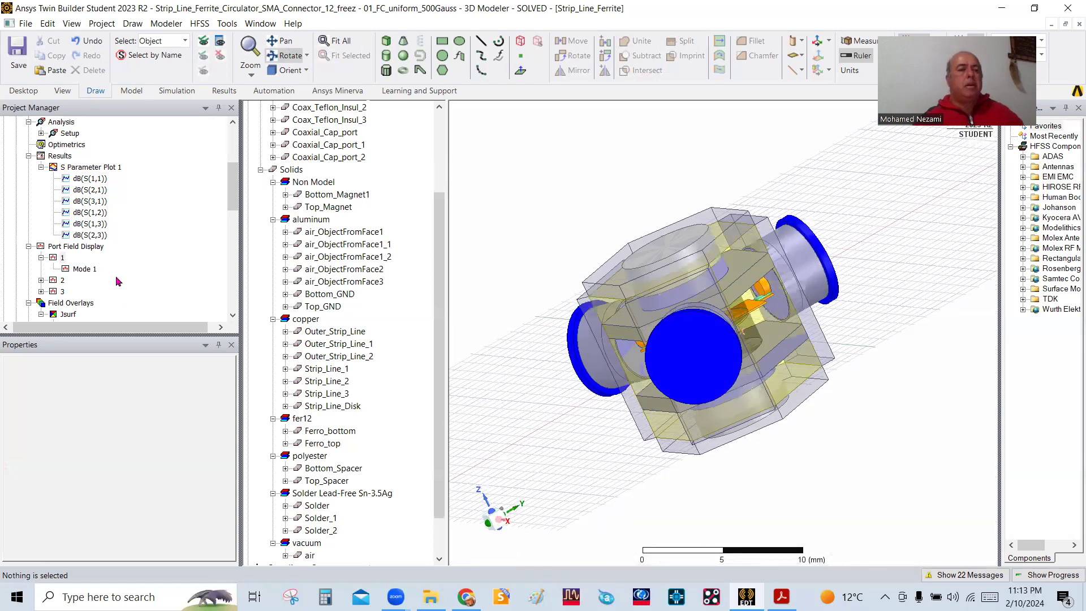
# Display the Mag_Jsurf1 surface current overlay and rotate the model to examine the current flow between the ports.
pyautogui.scroll(-2, 124, 283)
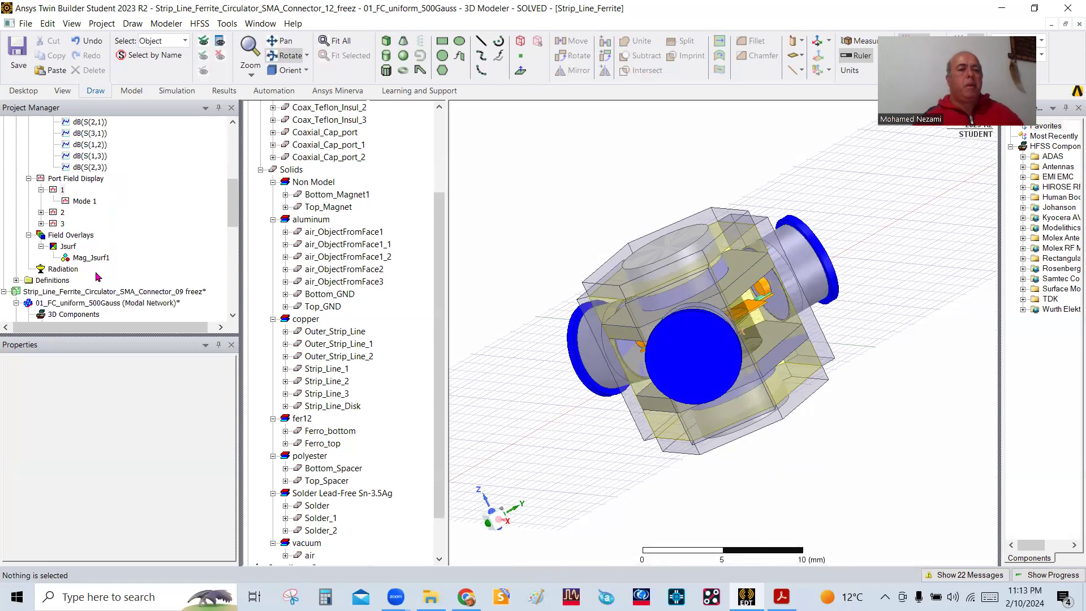
pyautogui.click(92, 259)
pyautogui.moveTo(788, 389); pyautogui.dragTo(839, 411)
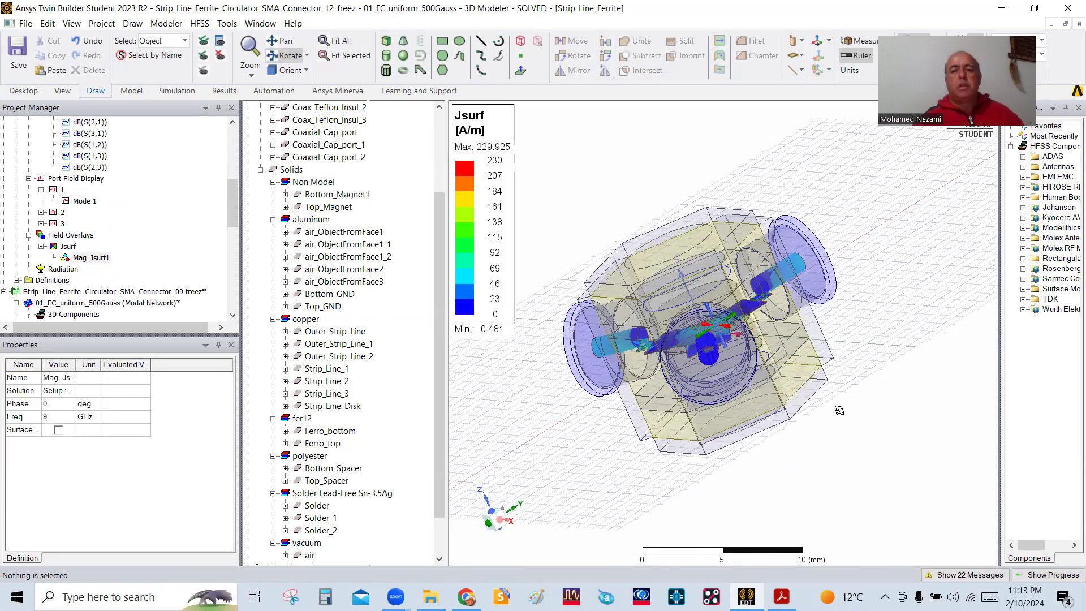
pyautogui.moveTo(874, 460); pyautogui.dragTo(746, 354)
pyautogui.moveTo(729, 425); pyautogui.dragTo(750, 526)
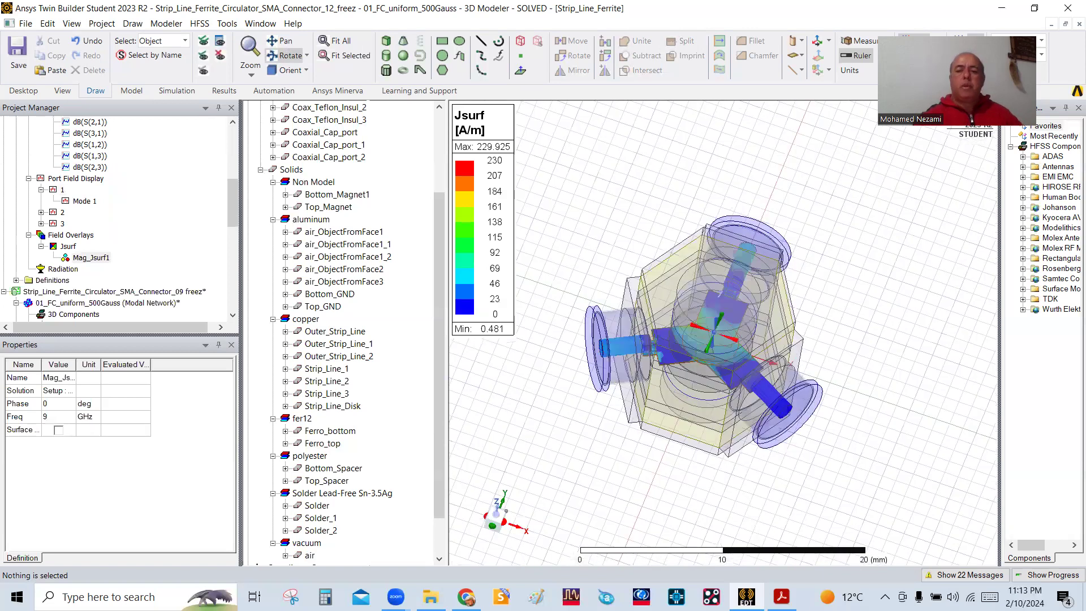
# Switch to the PDF presentation in Adobe Acrobat and view the Circulators Types page.
pyautogui.hotkey('alt', 'Tab')
pyautogui.scroll(2, 533, 382)
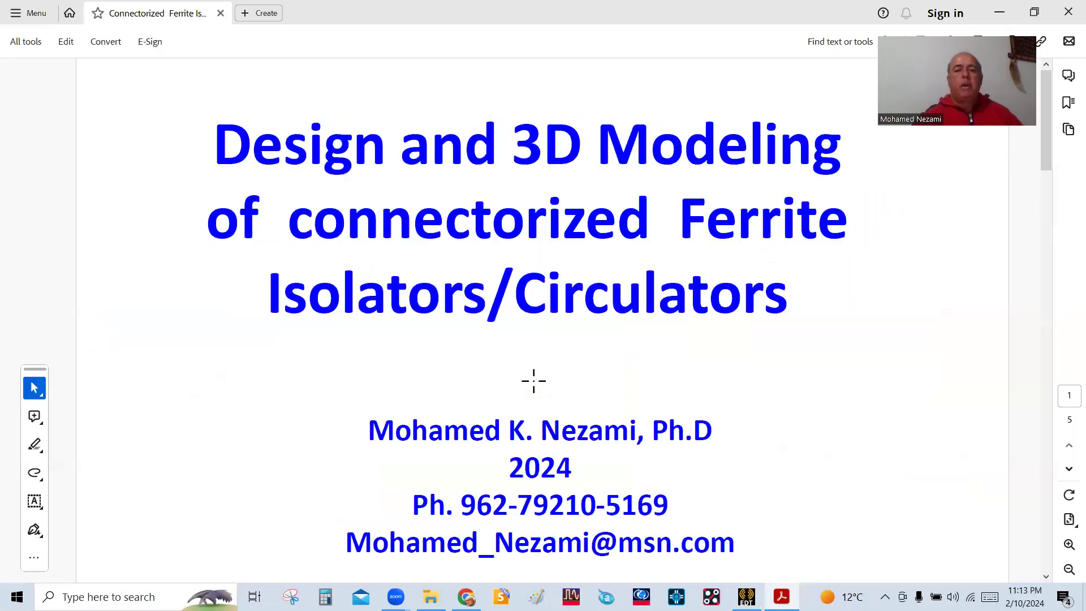
pyautogui.scroll(-1, 533, 382)
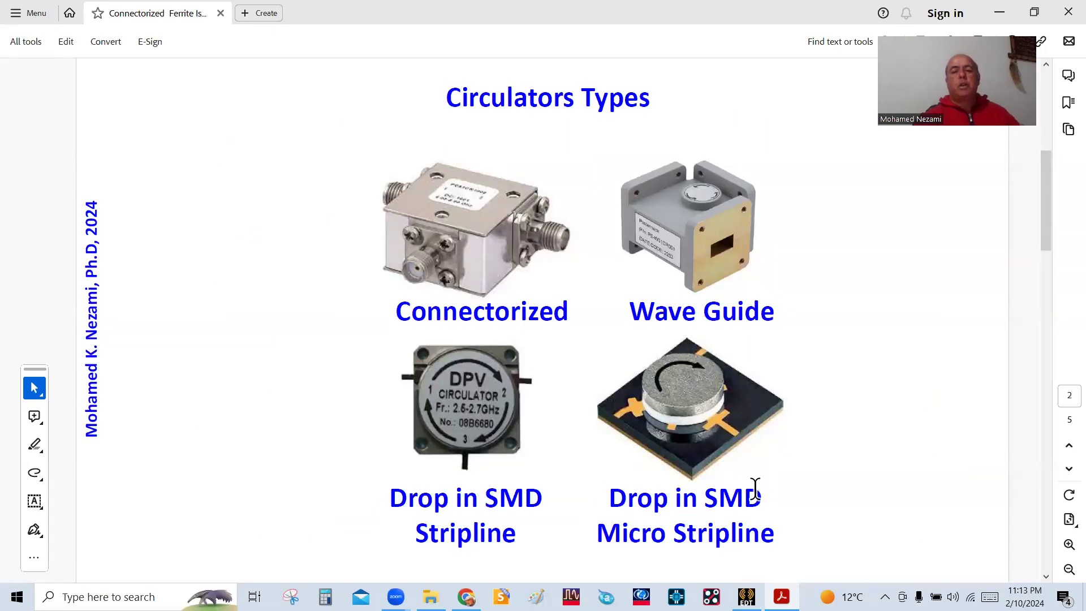
# Switch back to Ansys Twin Builder, end the rotation mode, and clear the surface current overlay from the model view.
pyautogui.click(747, 597)
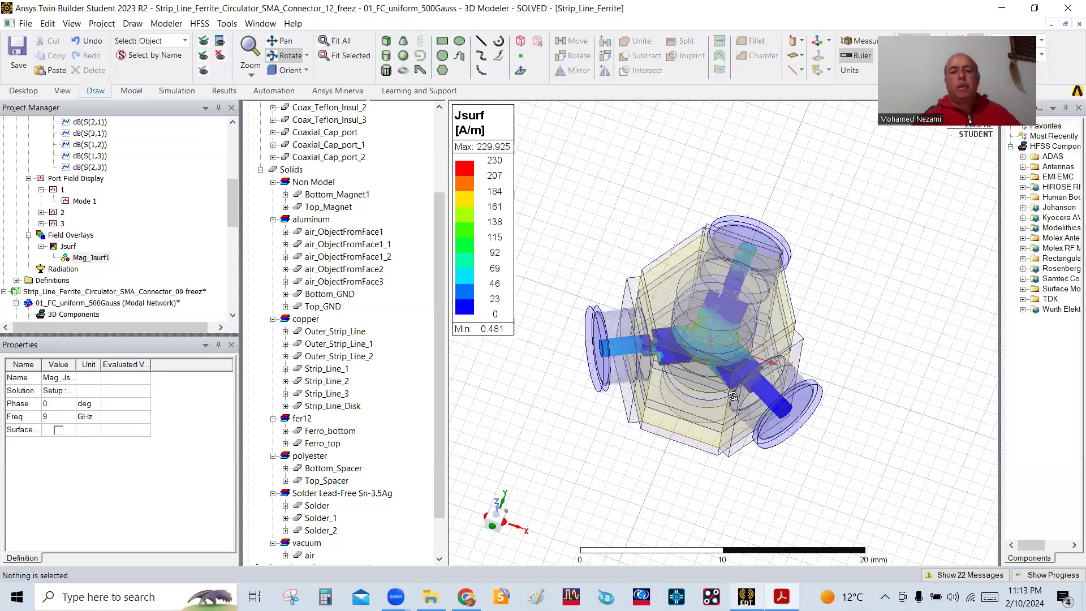
pyautogui.rightClick(557, 152)
pyautogui.click(595, 161)
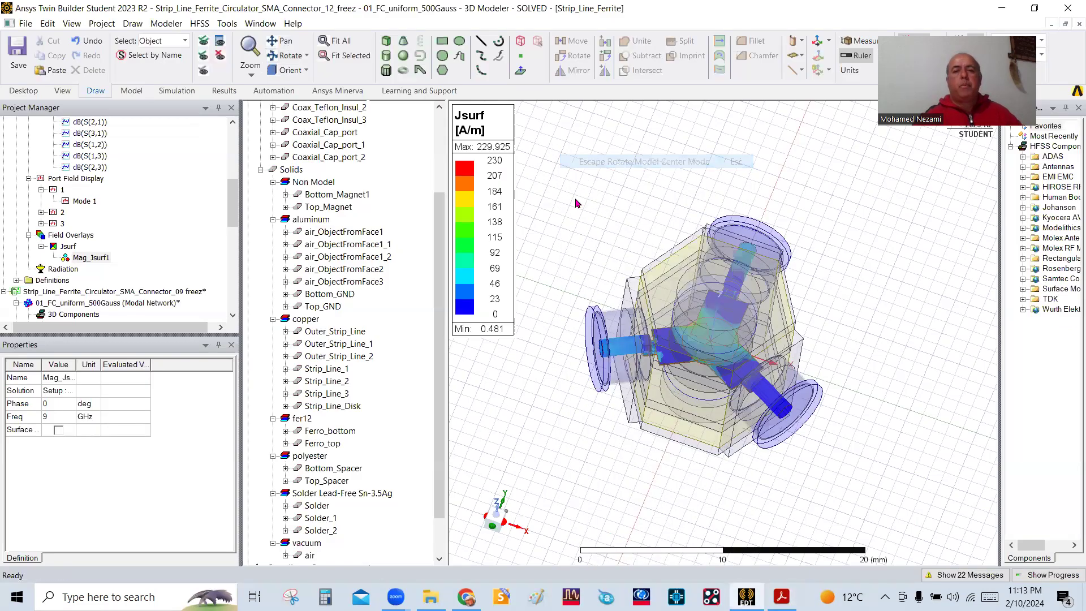
pyautogui.click(577, 203)
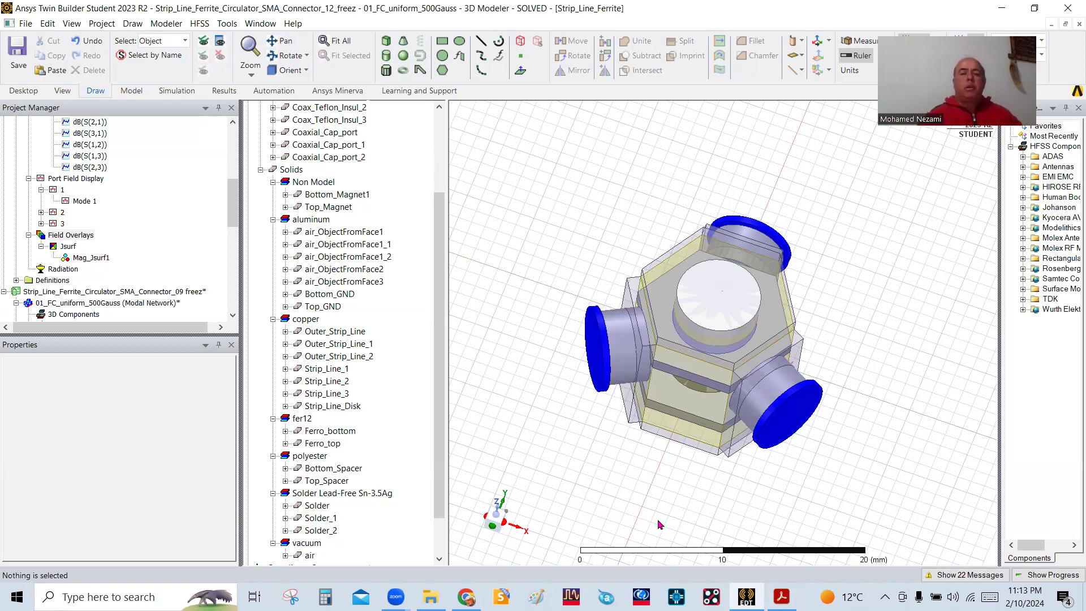
# Check the PDF's Circulators Types page again, return to Ansys Twin Builder, and open S Parameter Plot 1.
pyautogui.click(781, 596)
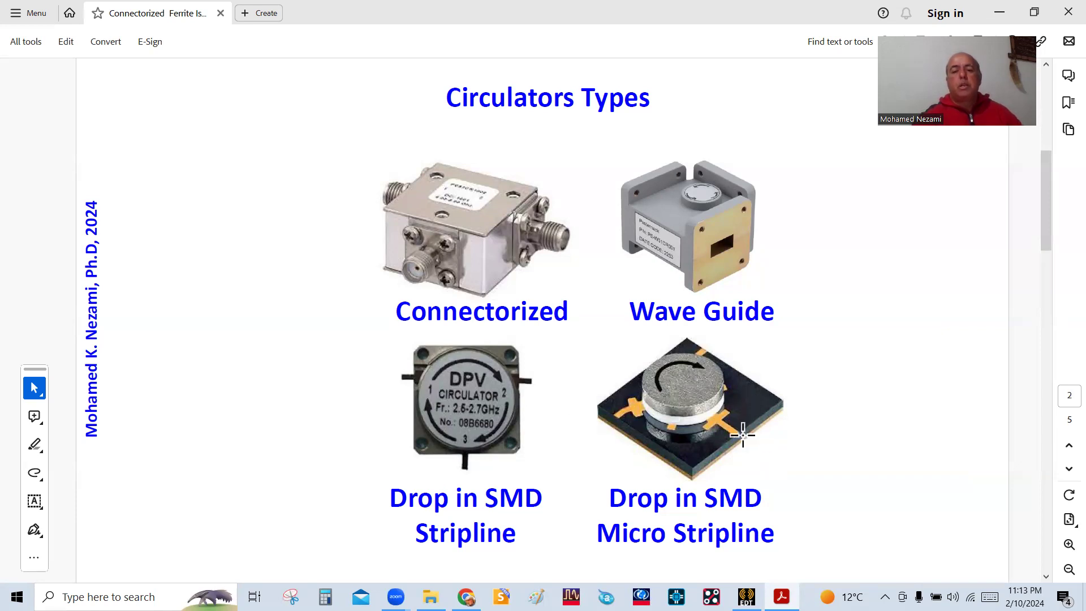
pyautogui.click(747, 596)
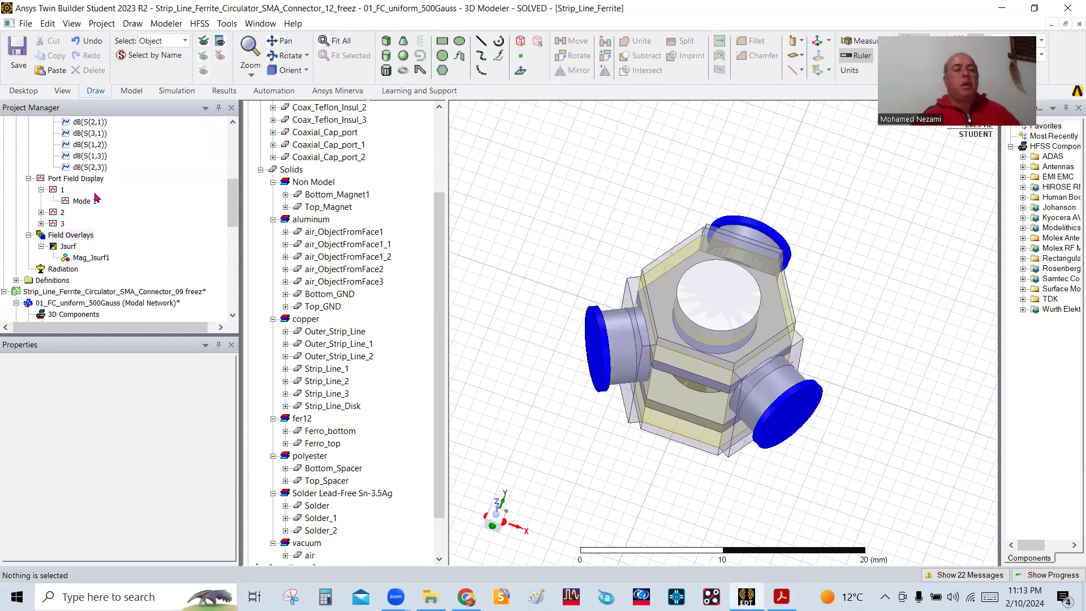
pyautogui.scroll(2, 99, 198)
pyautogui.doubleClick(88, 146)
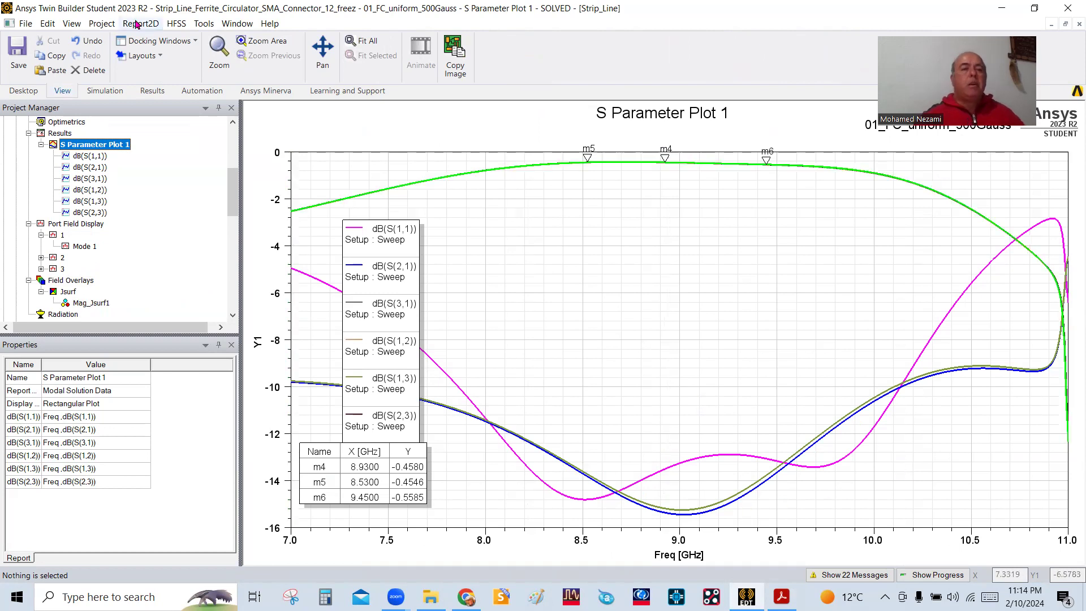
# Open the HFSS design properties and look through the list of local variables.
pyautogui.click(176, 23)
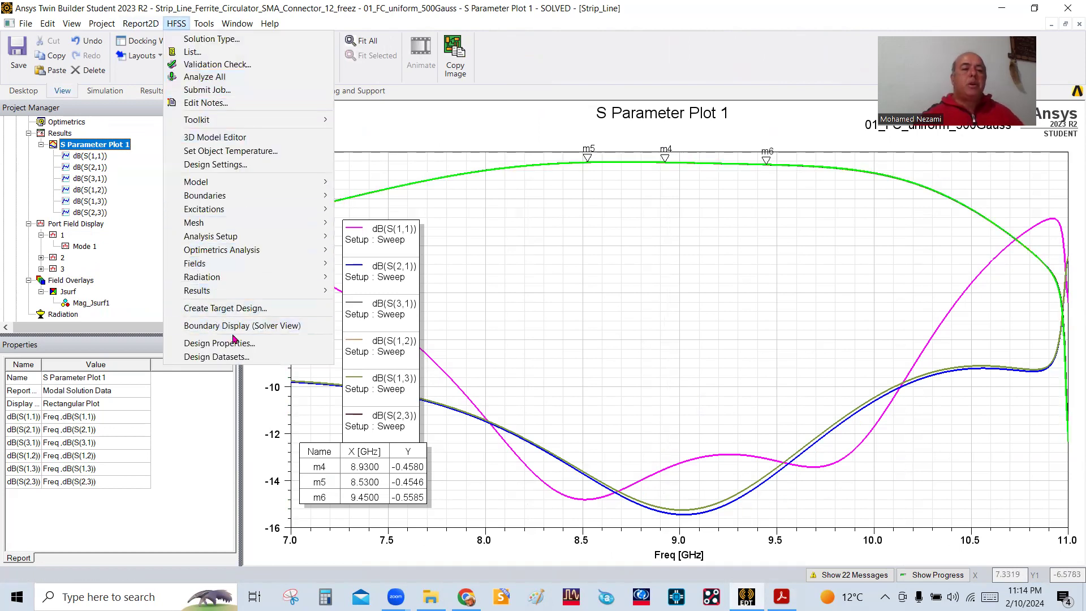
pyautogui.press('Return')
pyautogui.scroll(-5, 389, 317)
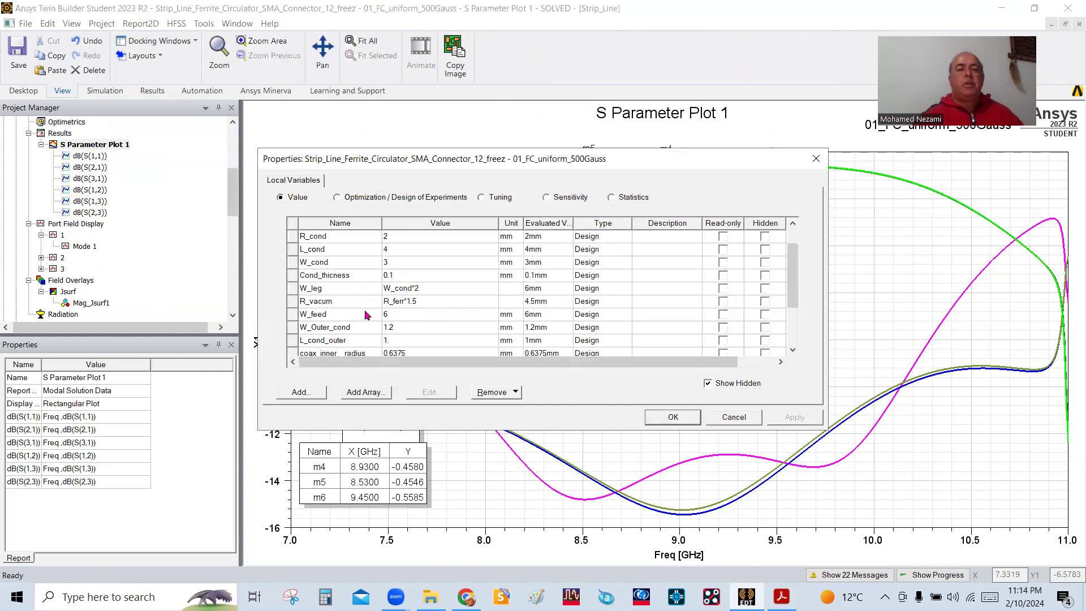
pyautogui.scroll(3, 328, 304)
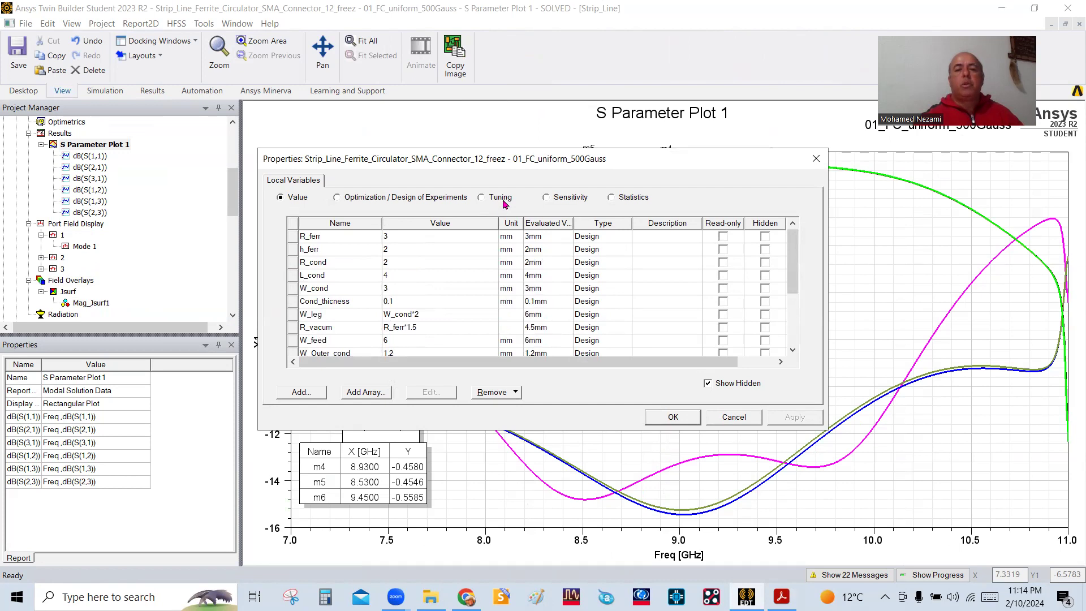
# Bring up the Sweep settings in the local variables table and enable sweeping for the R_ferr variable.
pyautogui.moveTo(444, 362); pyautogui.dragTo(694, 371)
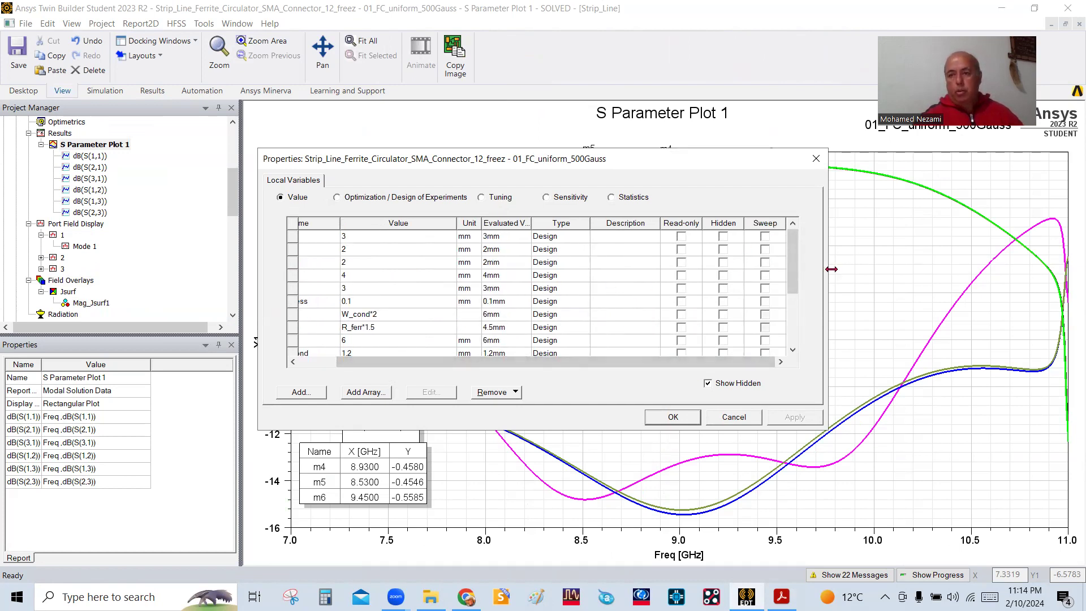
pyautogui.moveTo(582, 365); pyautogui.dragTo(543, 364)
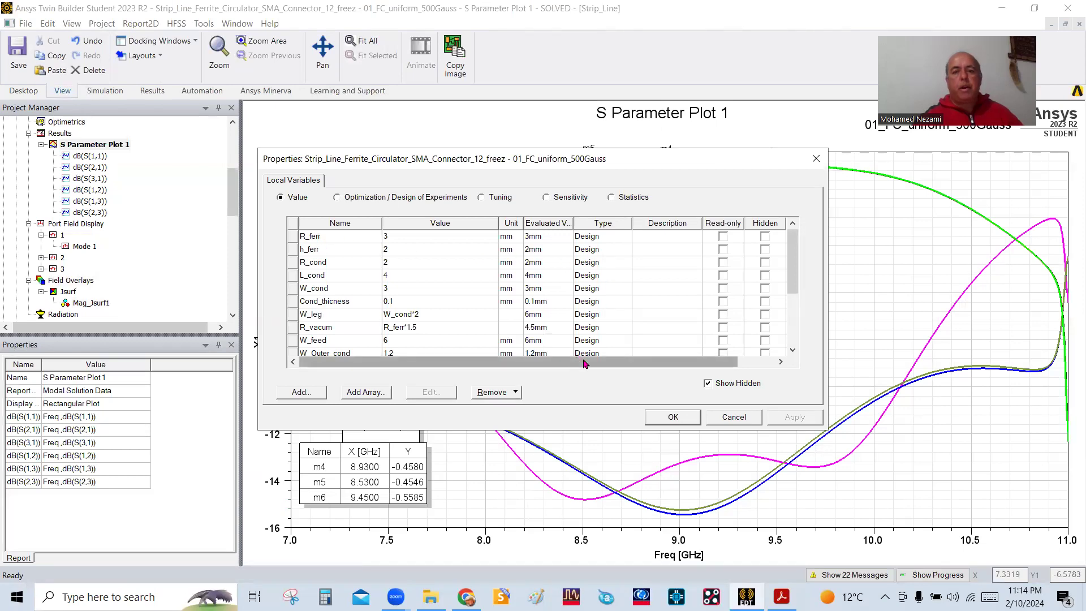
pyautogui.moveTo(592, 363); pyautogui.dragTo(704, 368)
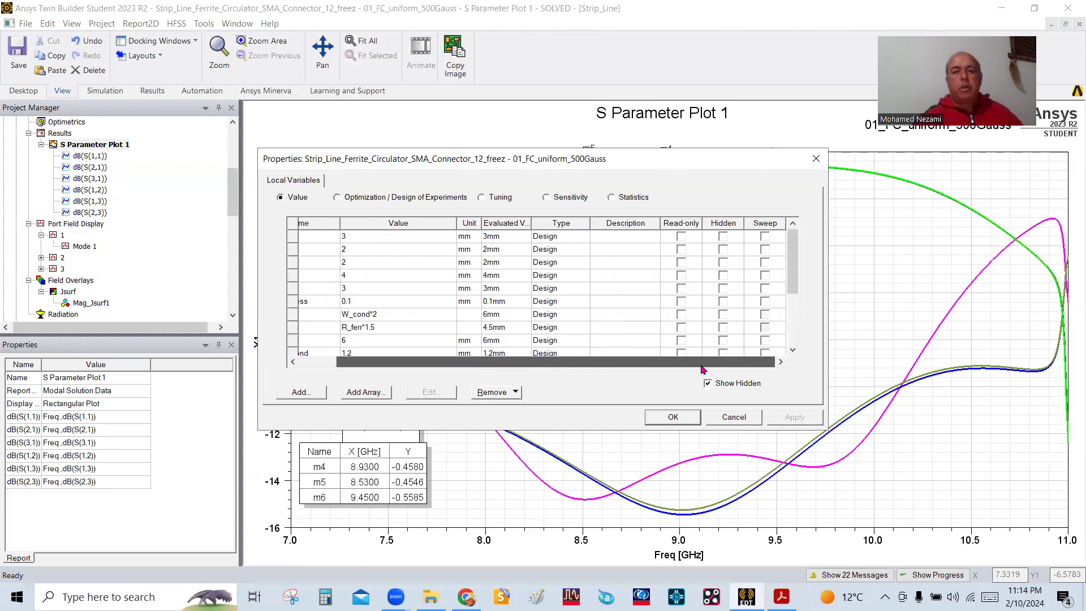
pyautogui.click(766, 240)
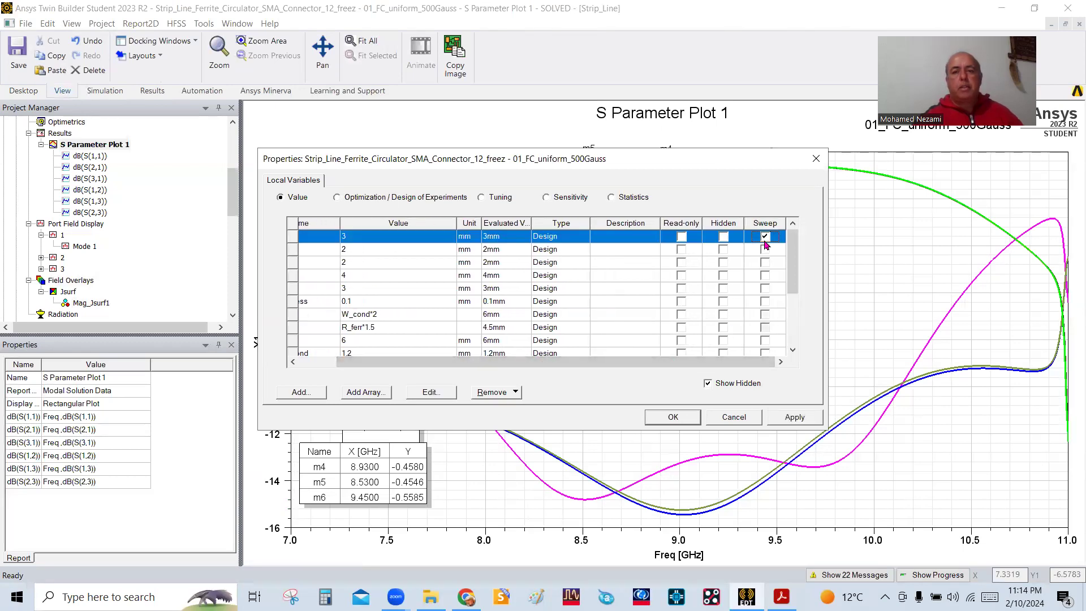
# In the variables' Tuning settings, set the R_ferr range to a minimum of 2.5 mm and a maximum of 3.5 mm.
pyautogui.click(482, 198)
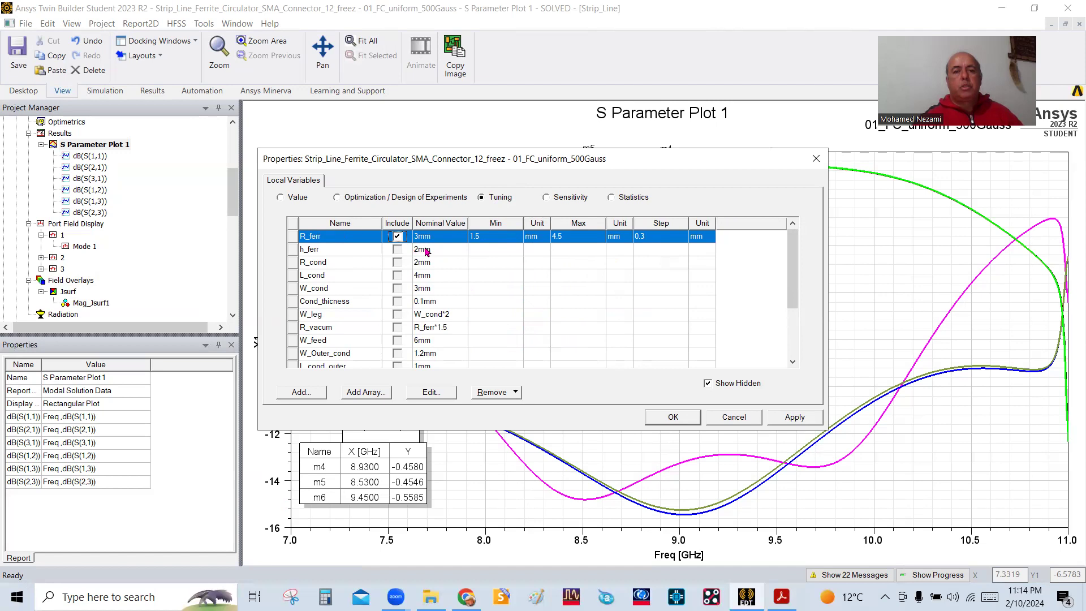
pyautogui.click(480, 240)
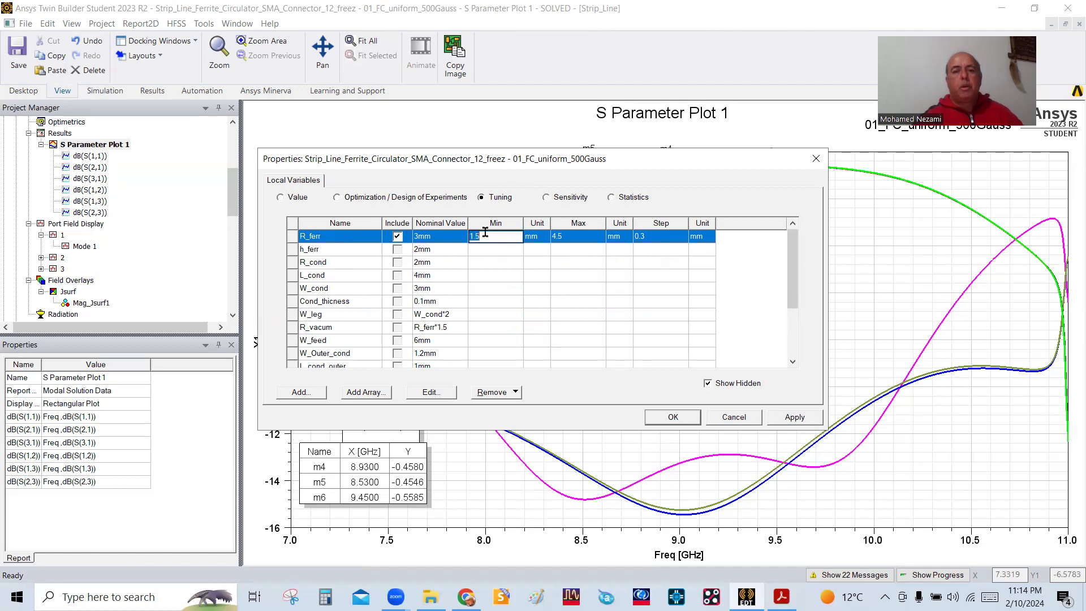
pyautogui.write('2.5')
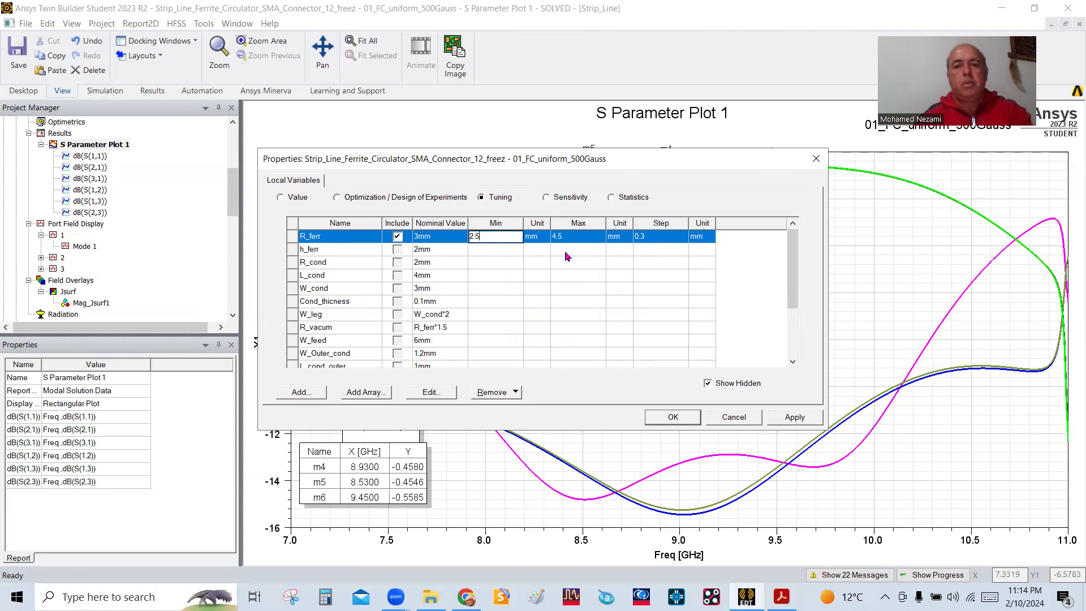
pyautogui.click(563, 240)
pyautogui.click(572, 235)
pyautogui.moveTo(574, 235); pyautogui.dragTo(552, 238)
pyautogui.write('3.5')
# Set the R_ferr tuning step to 0.1 mm and confirm the design properties.
pyautogui.click(651, 236)
pyautogui.click(652, 234)
pyautogui.press('BackSpace')
pyautogui.write('1')
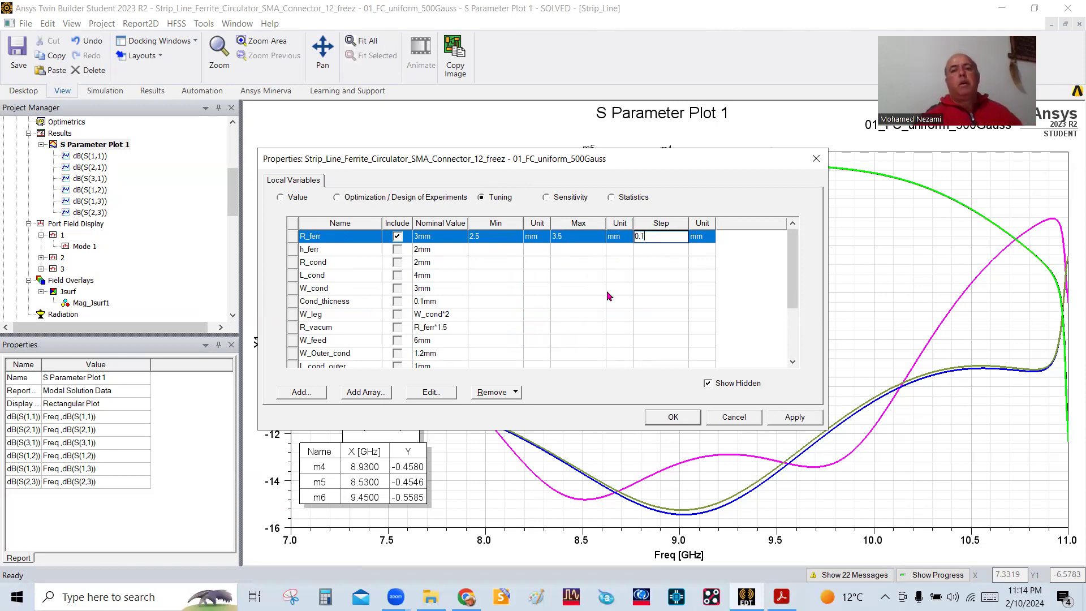
pyautogui.click(670, 422)
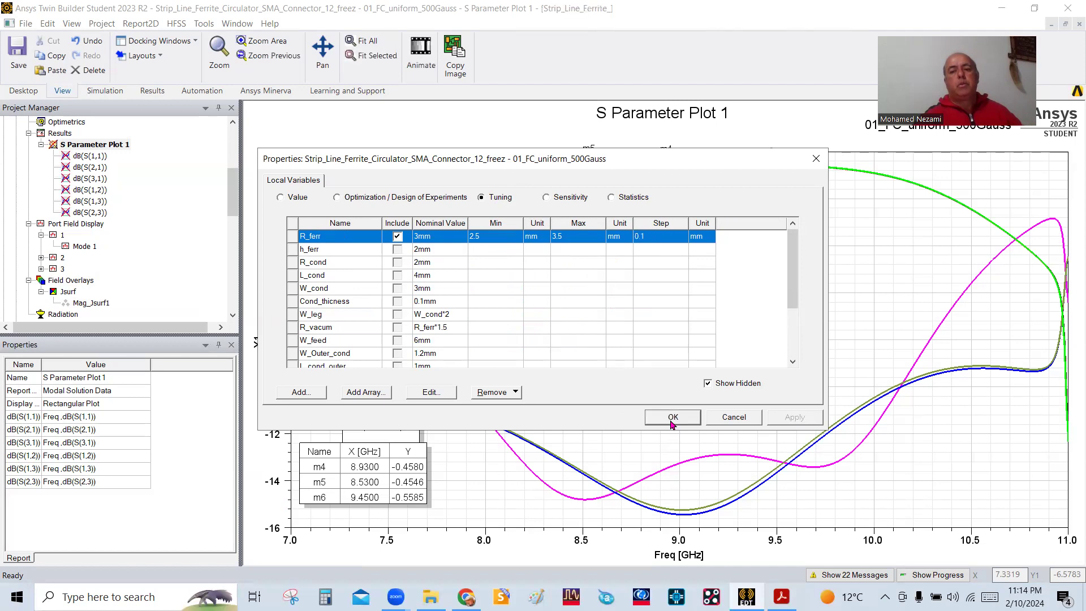
# Open Optimetrics tuning for the design, enable the sweep of R_ferr, and start the tuning run.
pyautogui.scroll(-2, 95, 218)
pyautogui.scroll(-2, 95, 218)
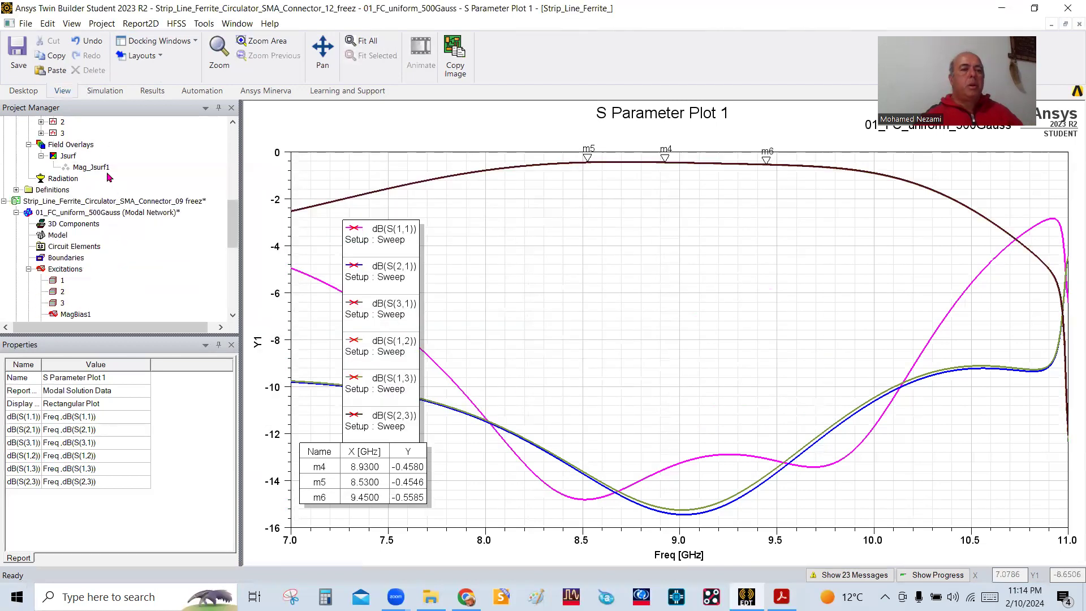
pyautogui.scroll(5, 110, 180)
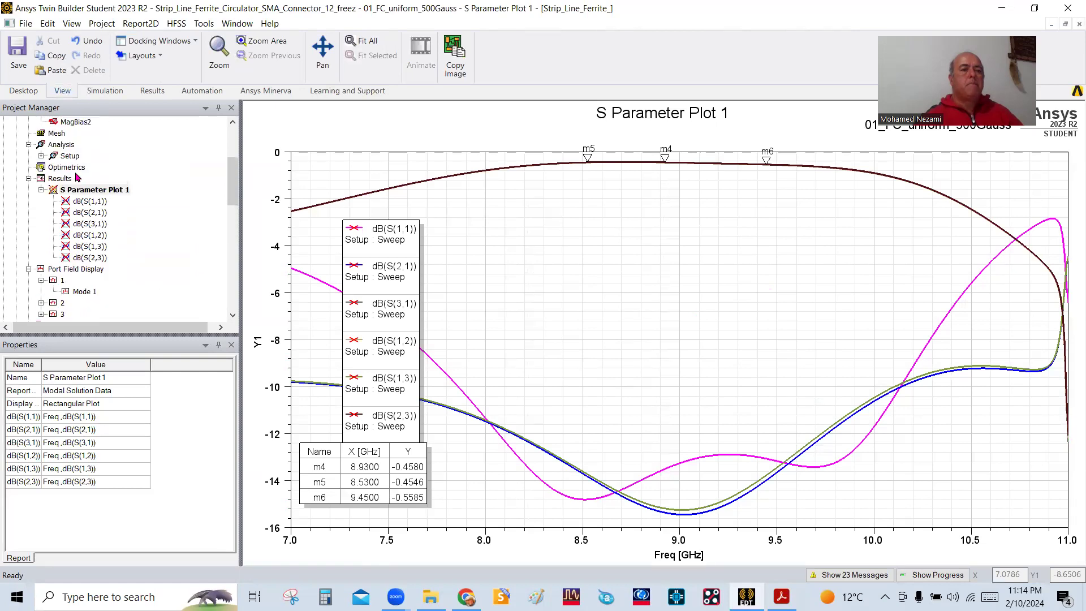
pyautogui.rightClick(67, 168)
pyautogui.moveTo(138, 198)
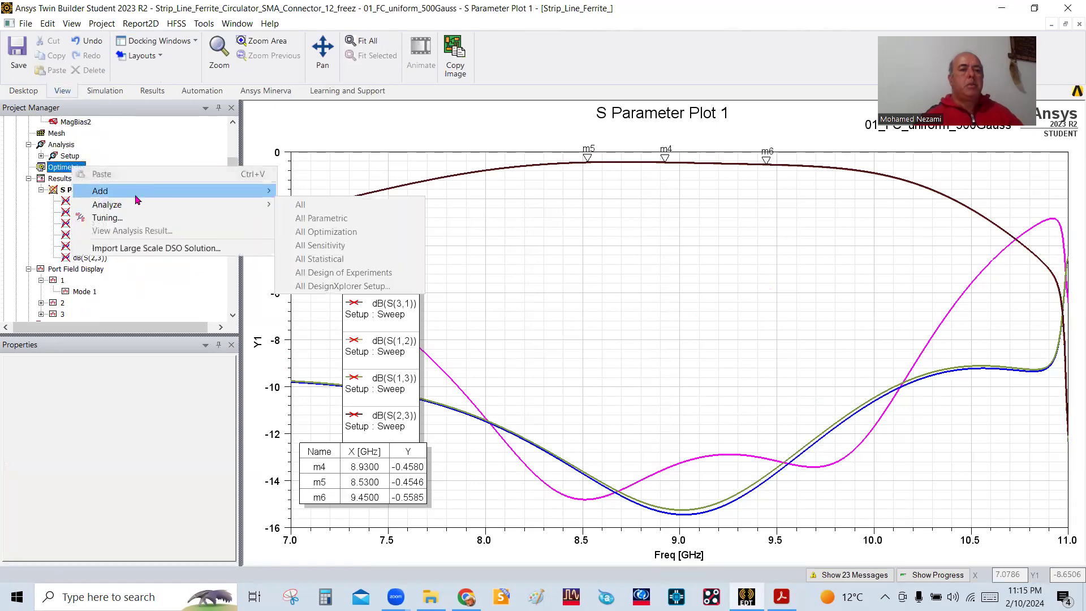
pyautogui.click(107, 217)
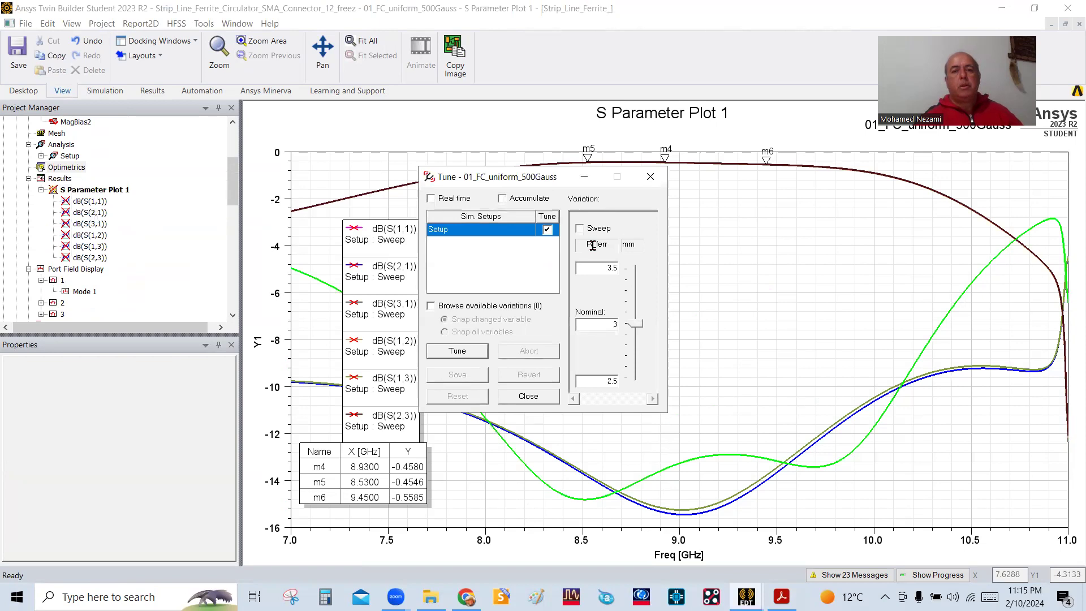
pyautogui.click(579, 228)
pyautogui.click(458, 351)
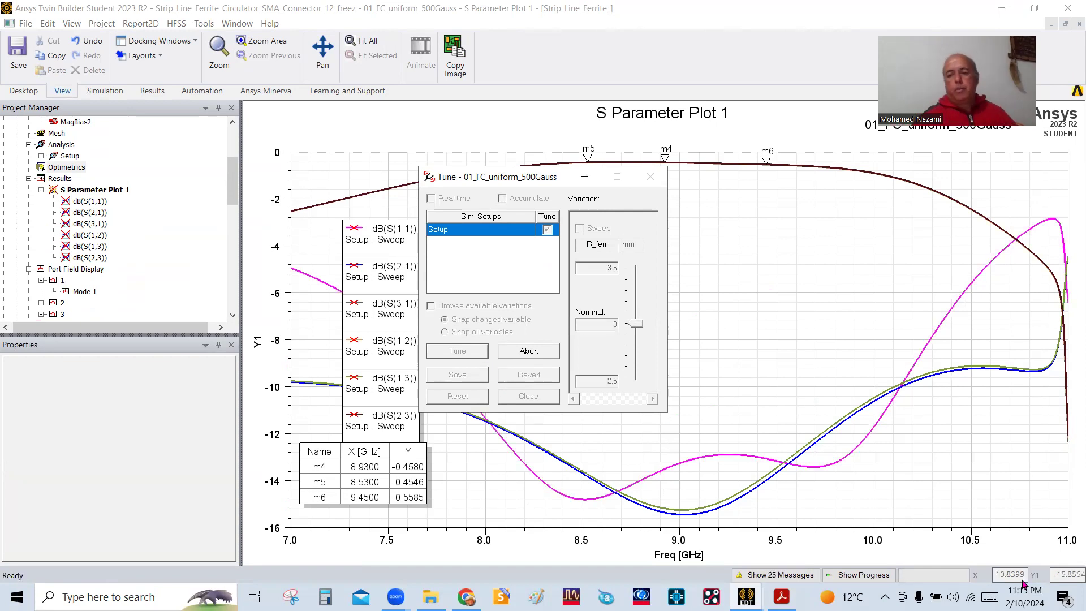
# Show the simulation progress and message list, and clear the messages of the current circulator project.
pyautogui.click(864, 575)
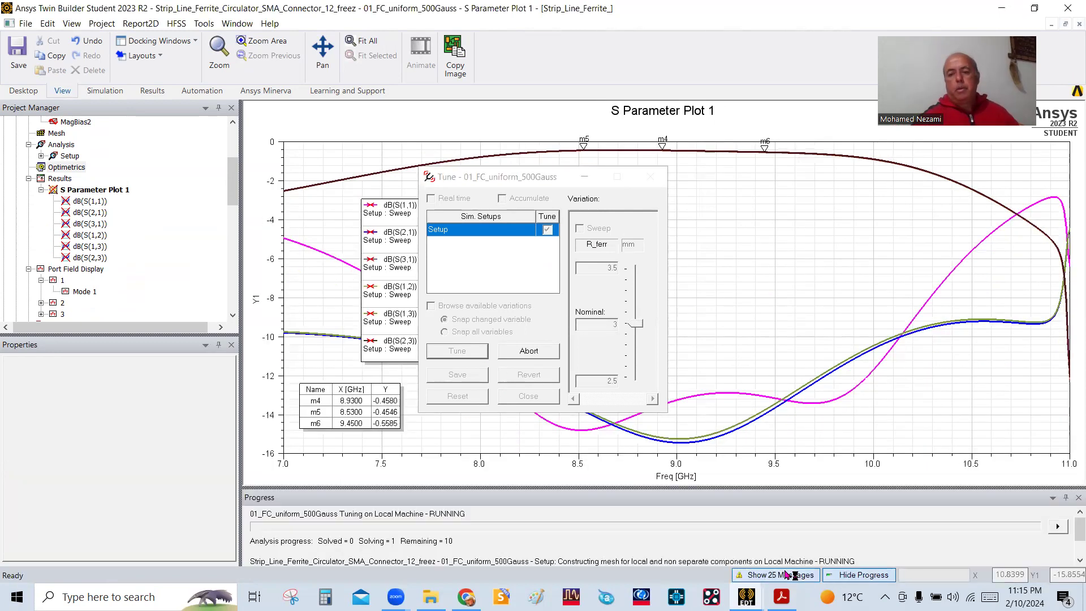
pyautogui.moveTo(778, 487); pyautogui.dragTo(779, 502)
pyautogui.click(471, 551)
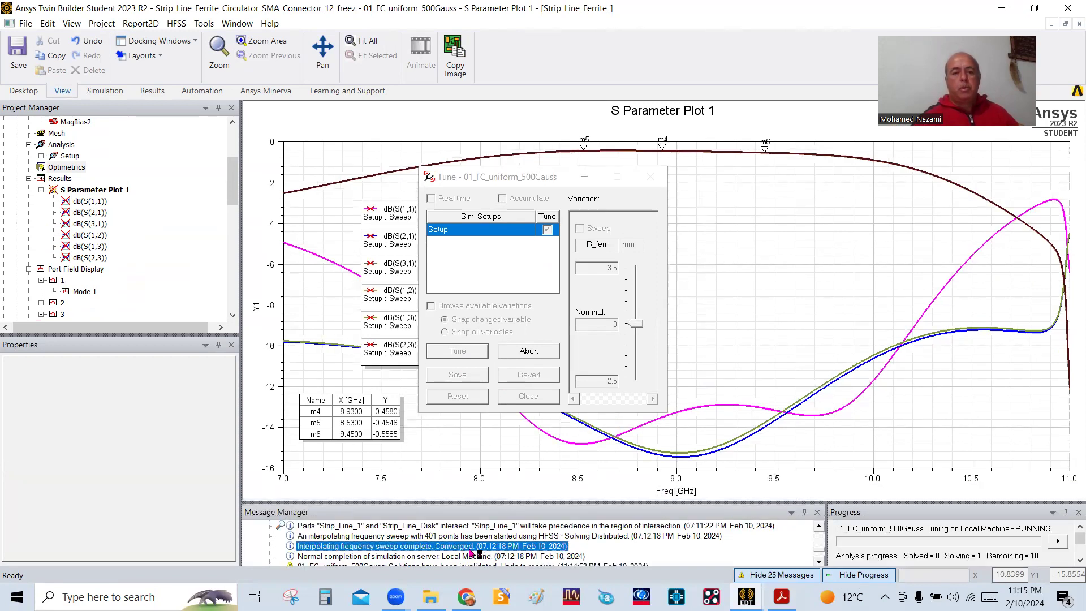
pyautogui.rightClick(471, 551)
pyautogui.click(532, 488)
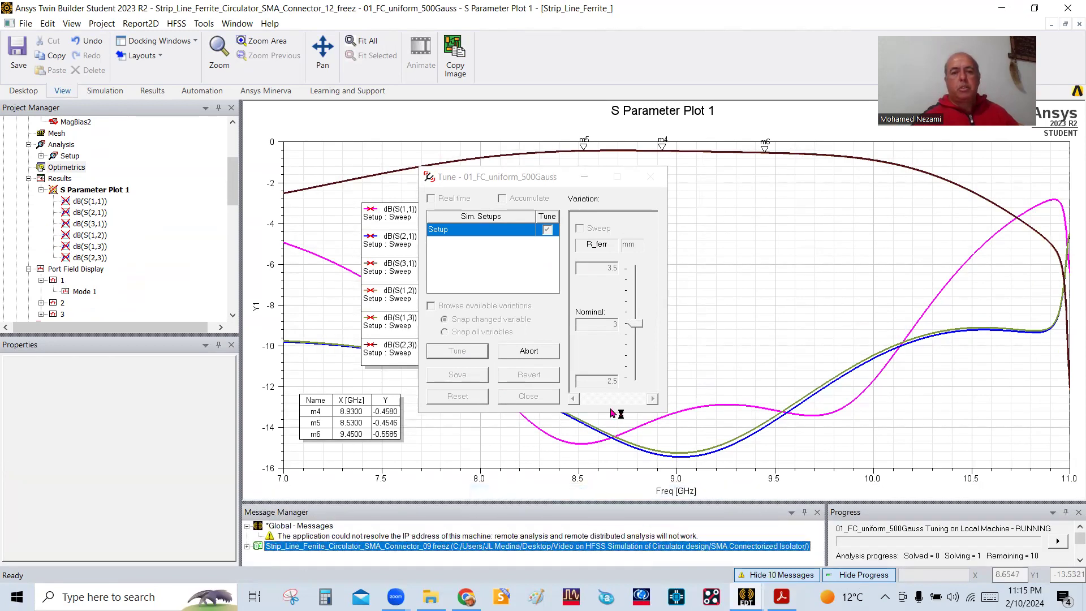
# Minimize the Tune window, then view the convergence data of the analysis setup and close it.
pyautogui.click(609, 178)
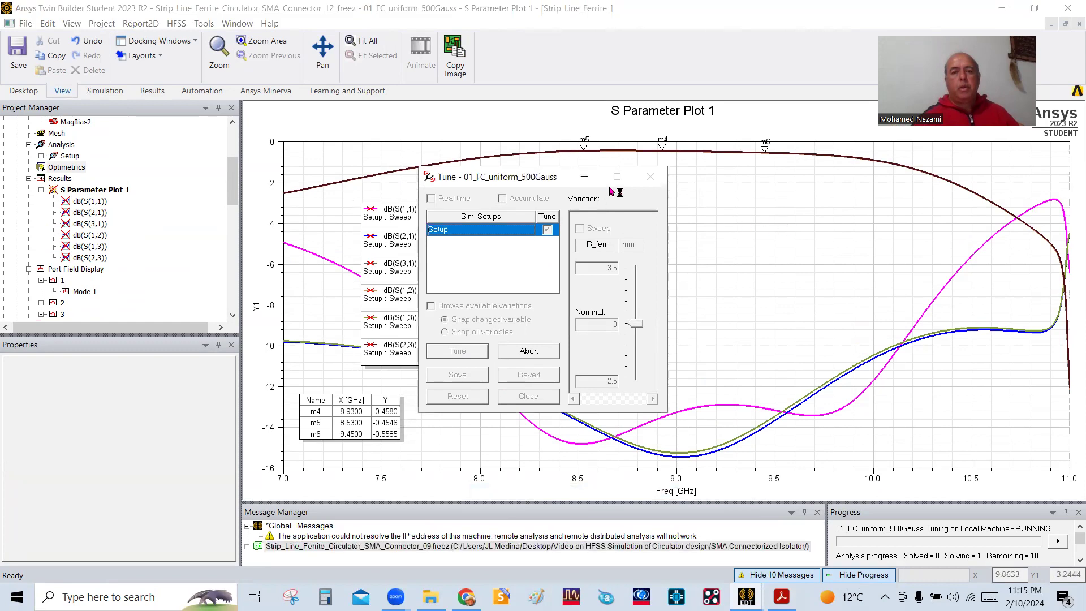
pyautogui.click(584, 176)
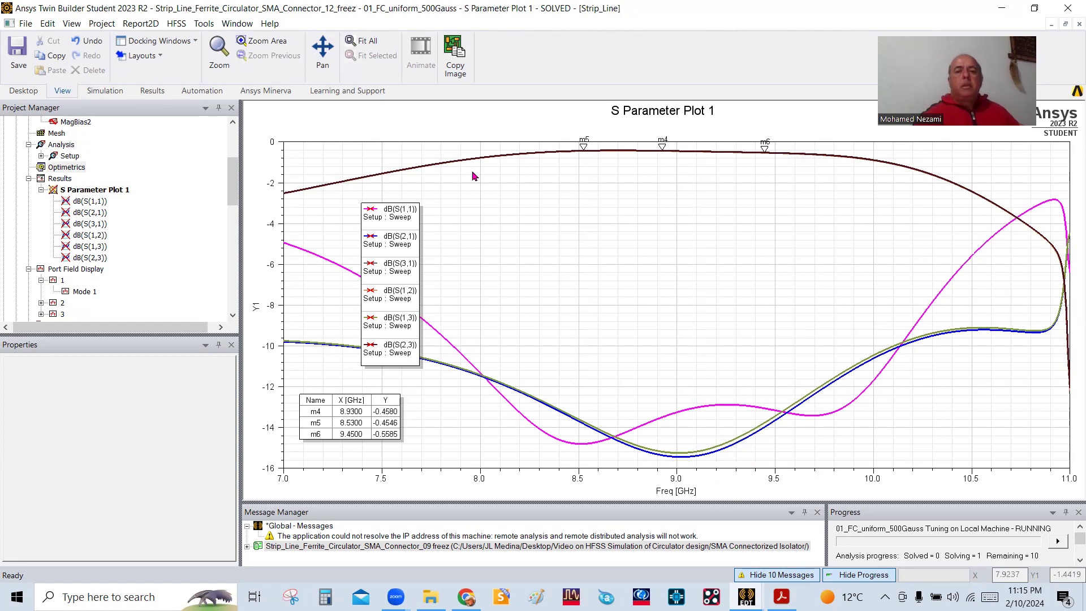
pyautogui.click(61, 179)
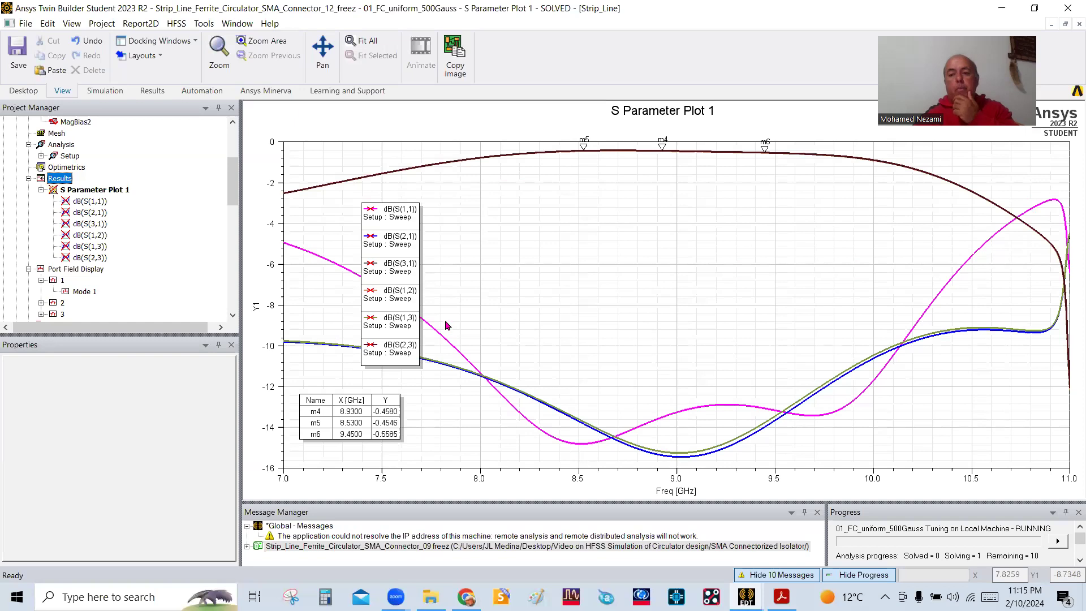
pyautogui.click(68, 157)
pyautogui.rightClick(67, 158)
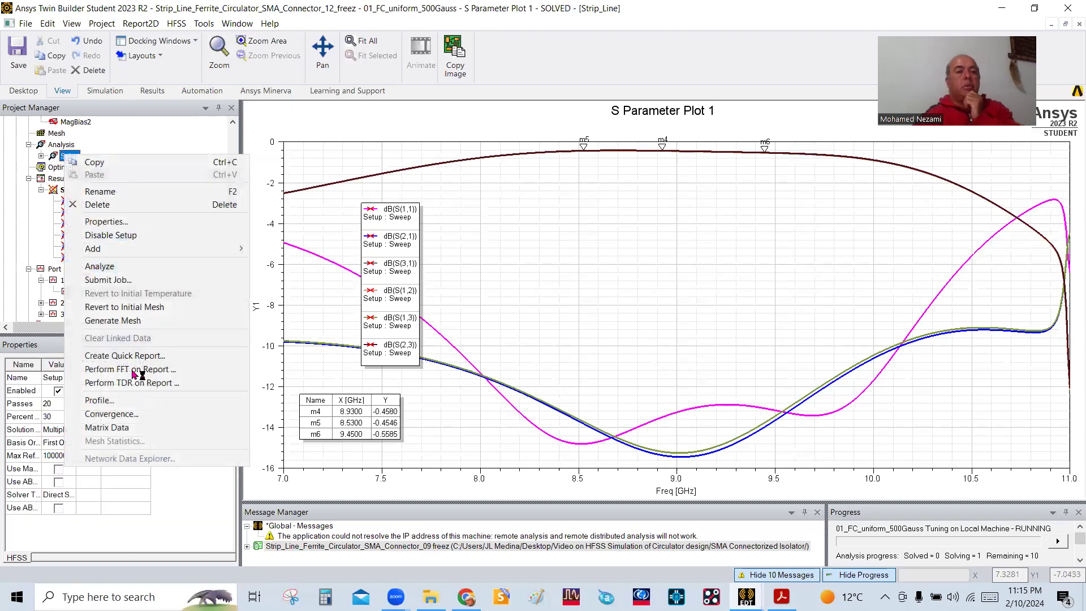
pyautogui.click(120, 417)
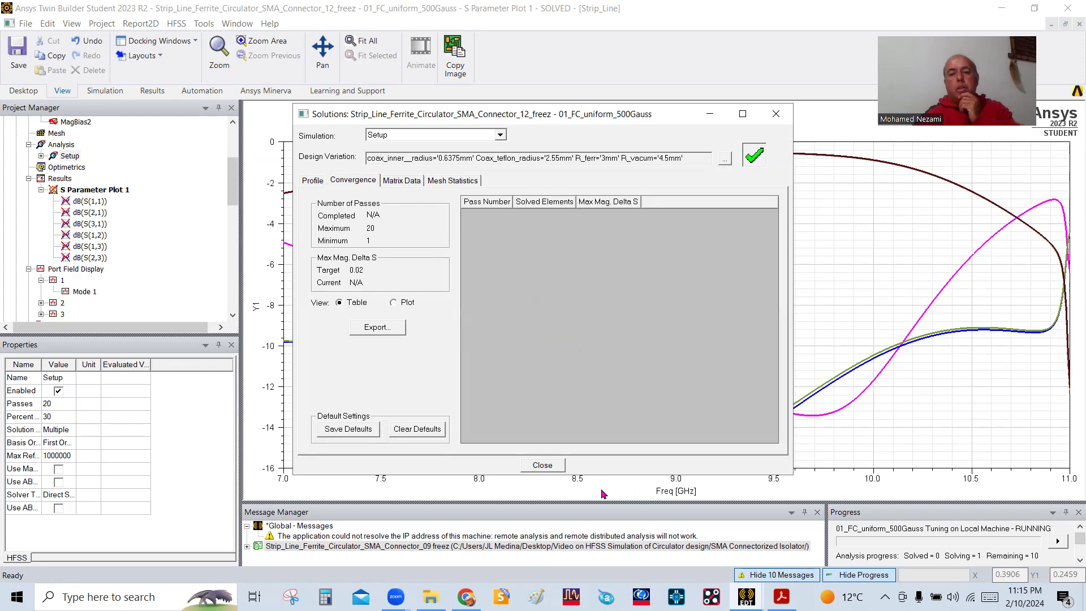
pyautogui.click(545, 467)
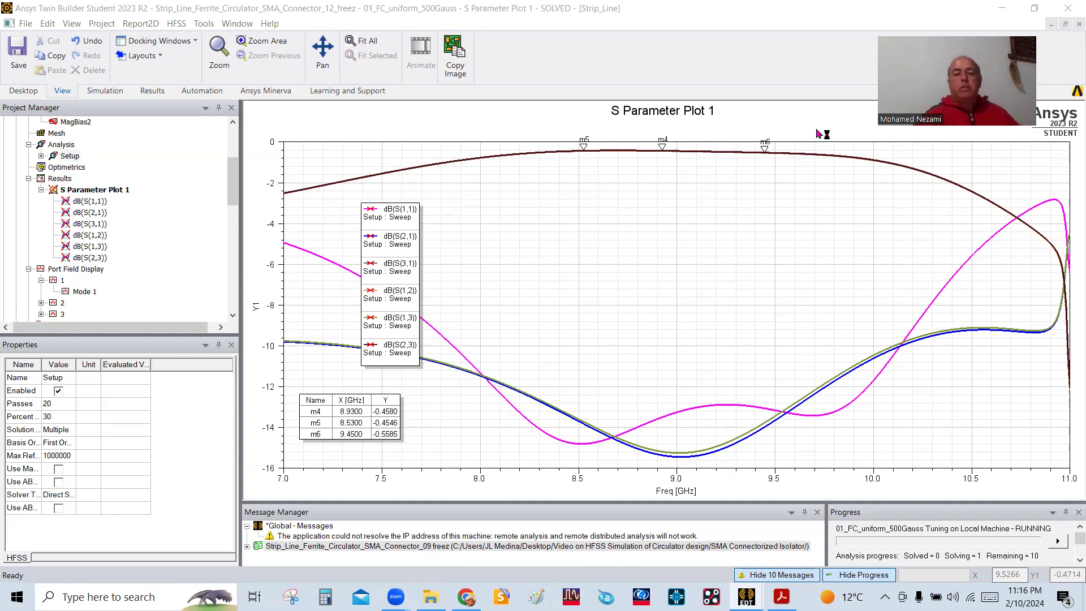
# Switch to the PDF presentation in Adobe Acrobat and return to its title page.
pyautogui.click(782, 597)
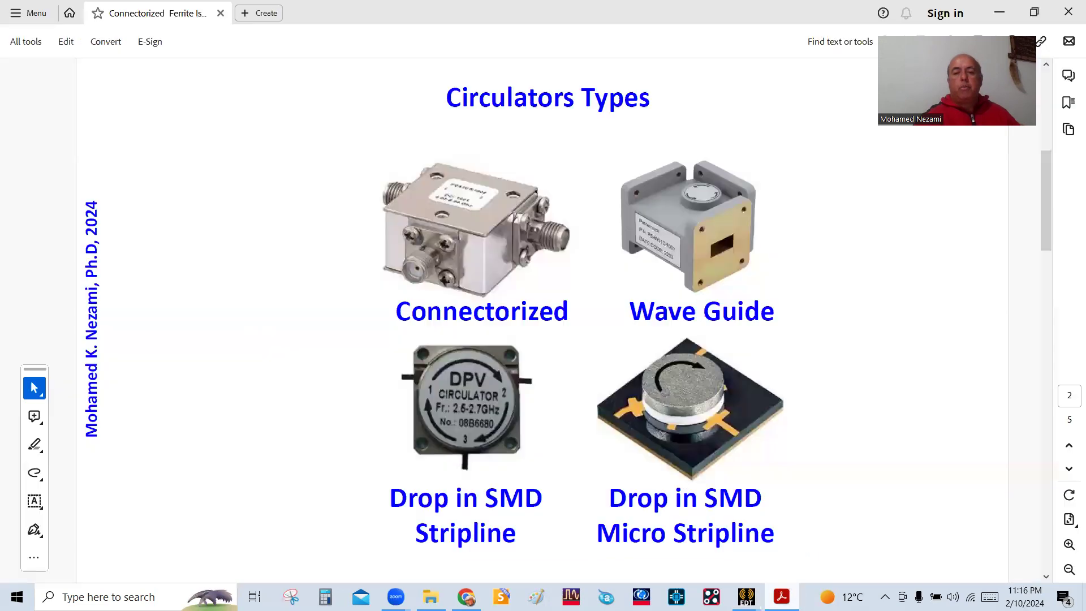
pyautogui.scroll(1, 442, 409)
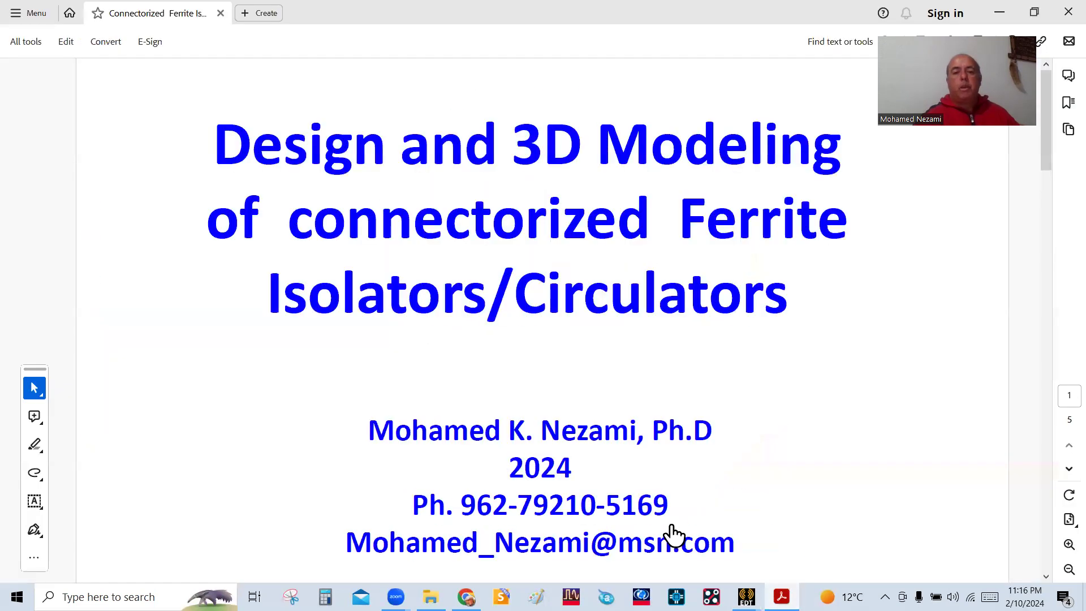